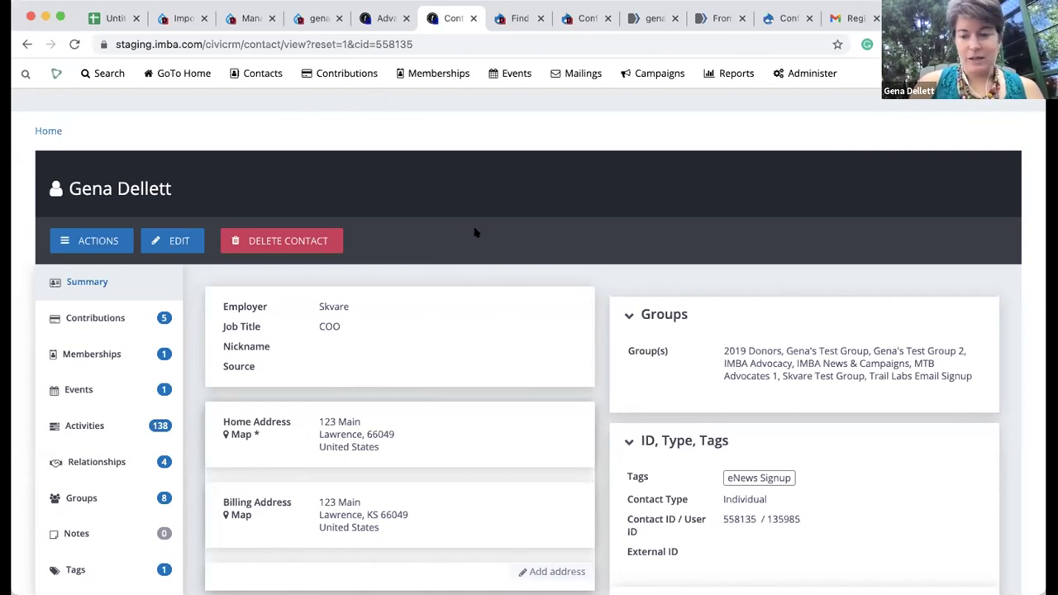
# Step: Examine the contact's summary, including employer, job title, addresses, phone, emails, groups and tags
pyautogui.scroll(-2, 619, 310)
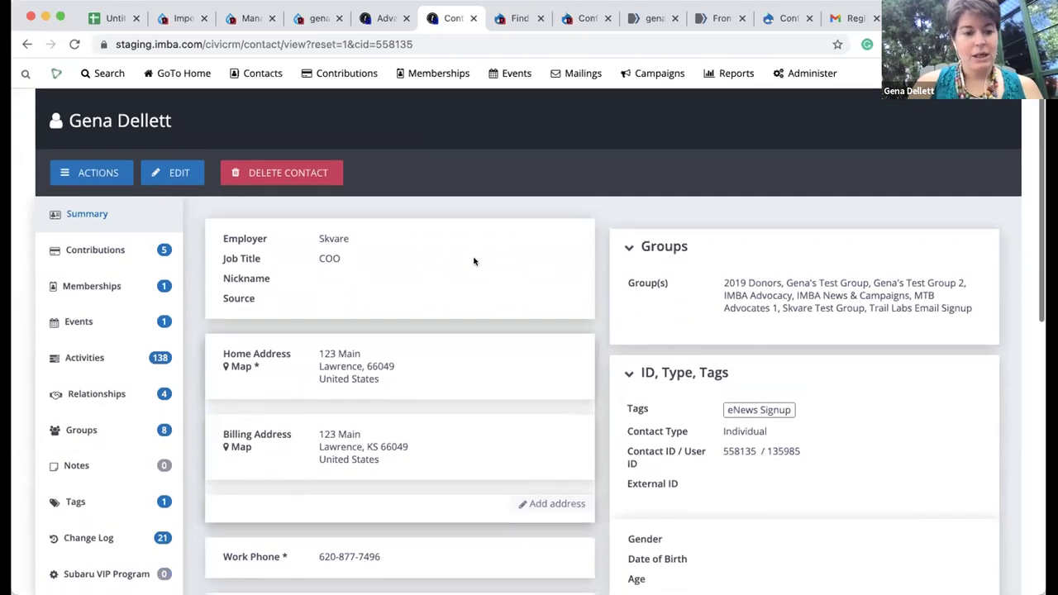
pyautogui.scroll(2, 496, 252)
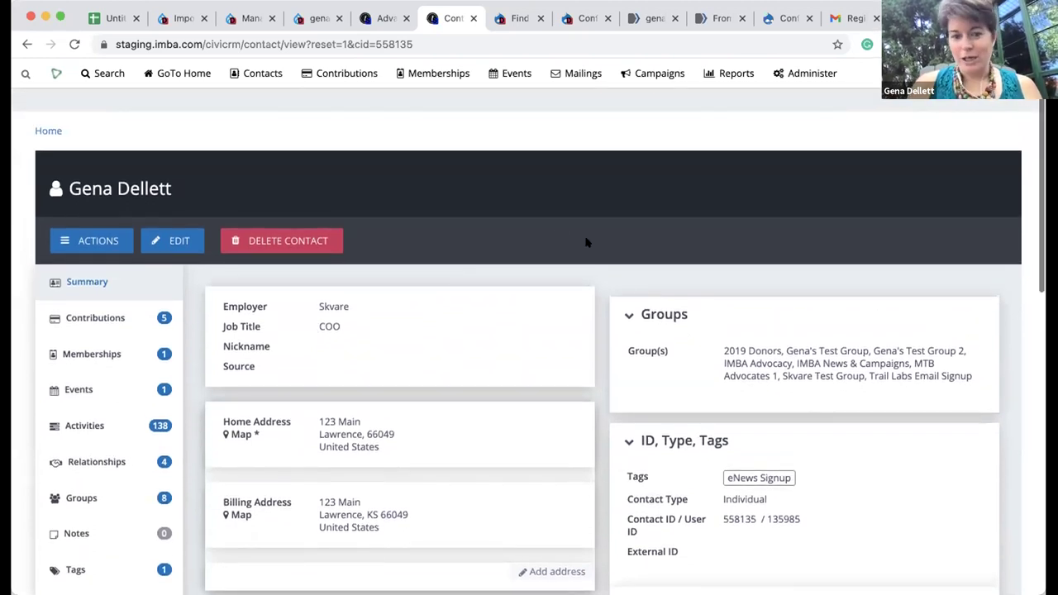
pyautogui.scroll(-1, 634, 359)
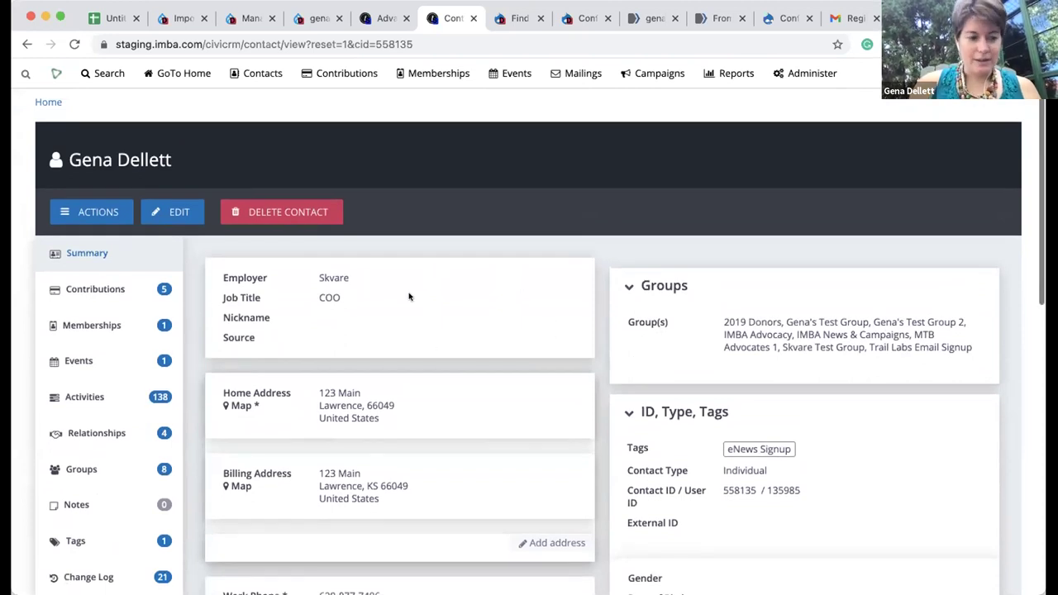
pyautogui.scroll(-1, 453, 331)
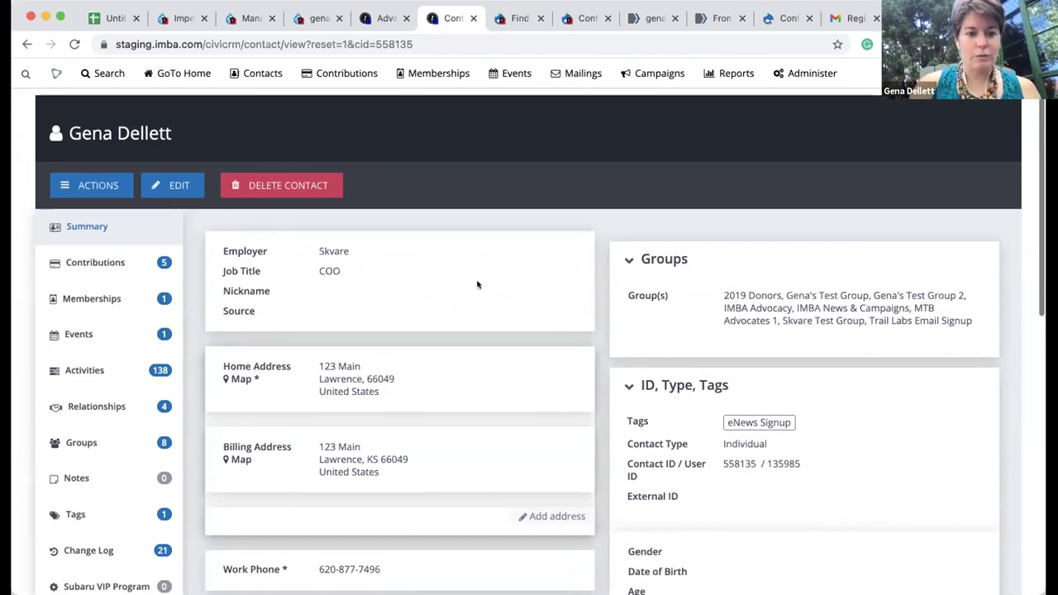
pyautogui.scroll(-1, 456, 351)
pyautogui.scroll(-1, 456, 351)
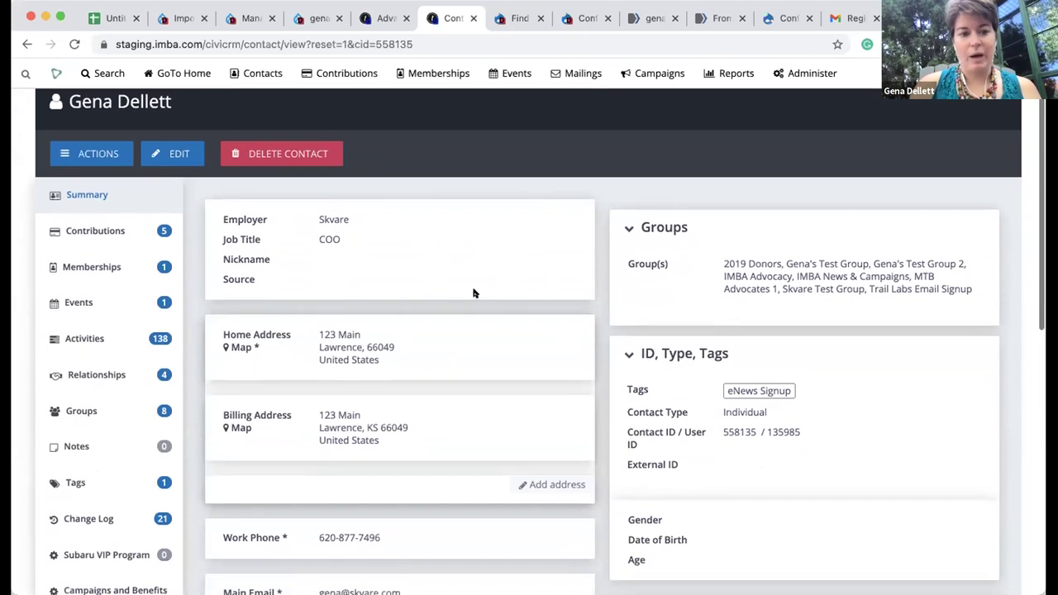
pyautogui.scroll(-2, 524, 347)
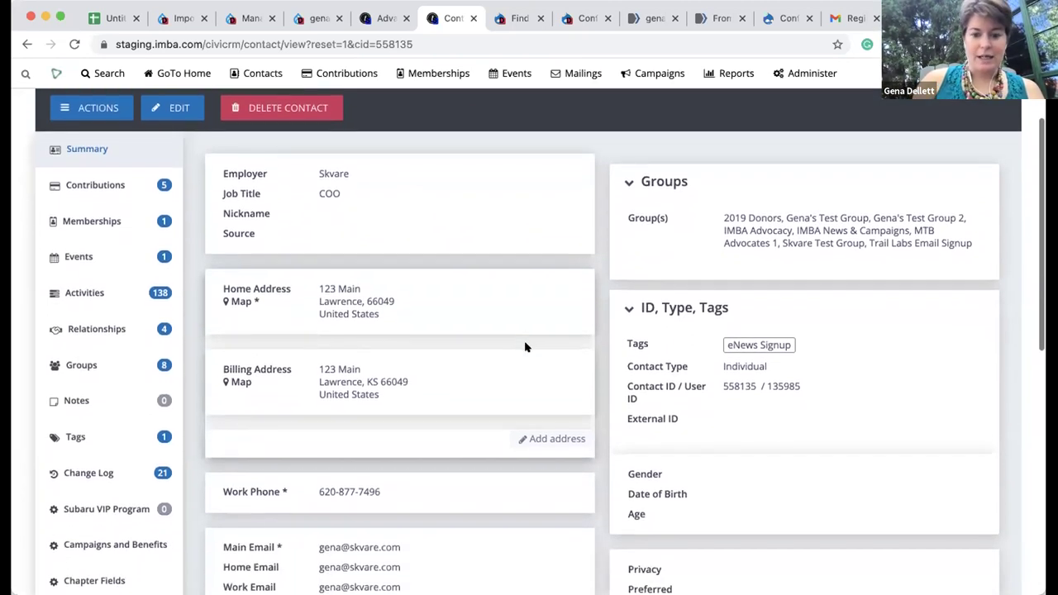
pyautogui.scroll(-3, 525, 347)
pyautogui.scroll(5, 525, 347)
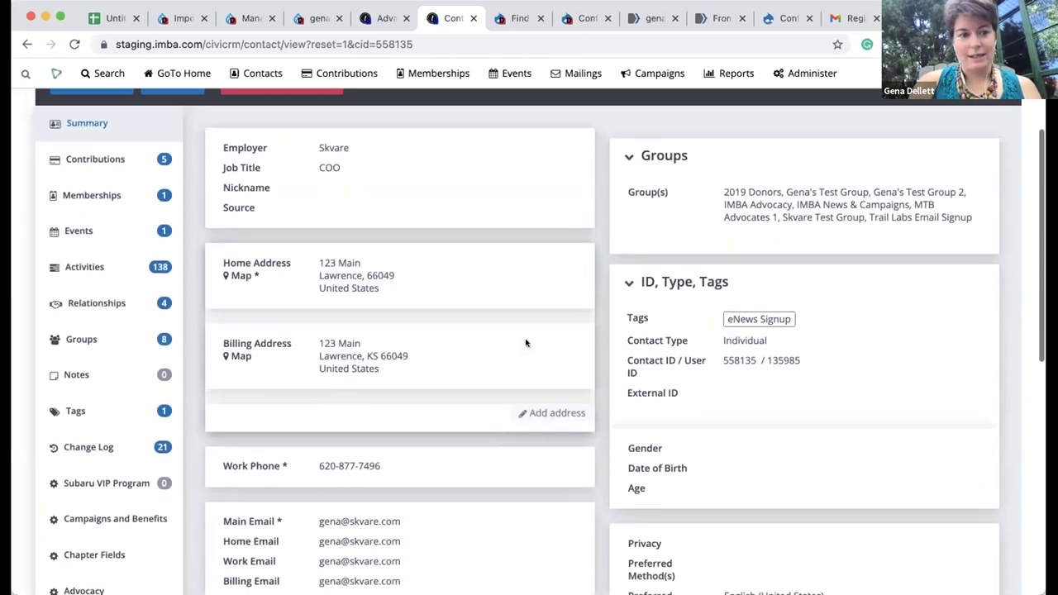
pyautogui.scroll(2, 526, 342)
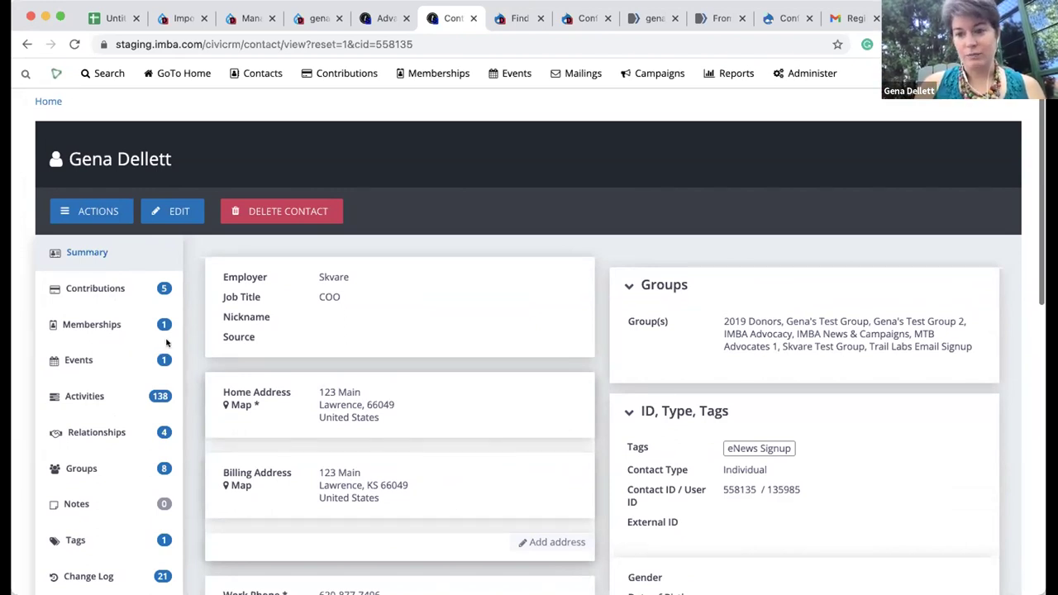
pyautogui.scroll(-3, 492, 454)
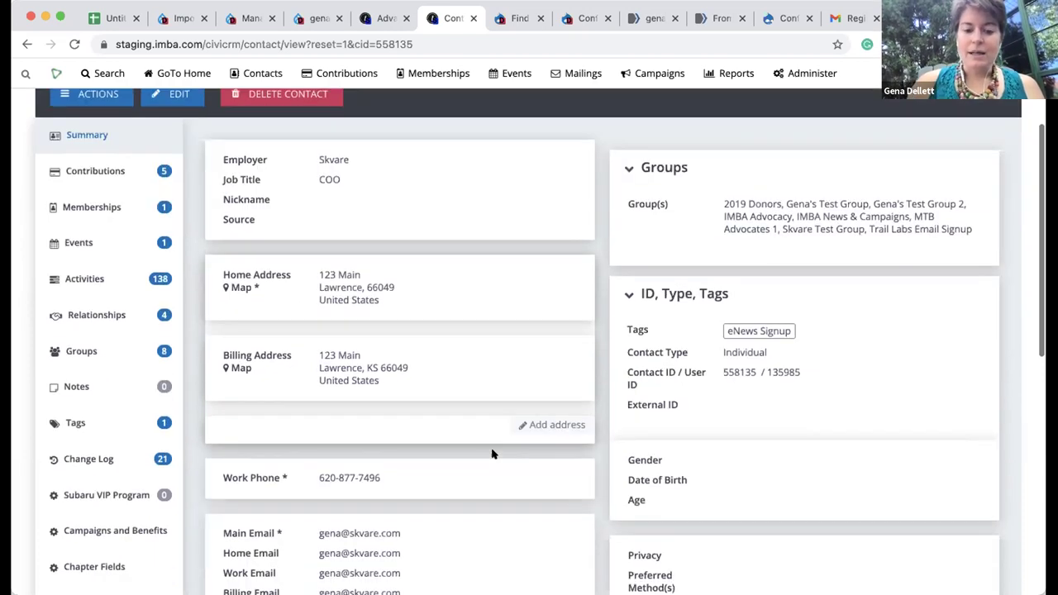
pyautogui.scroll(3, 492, 454)
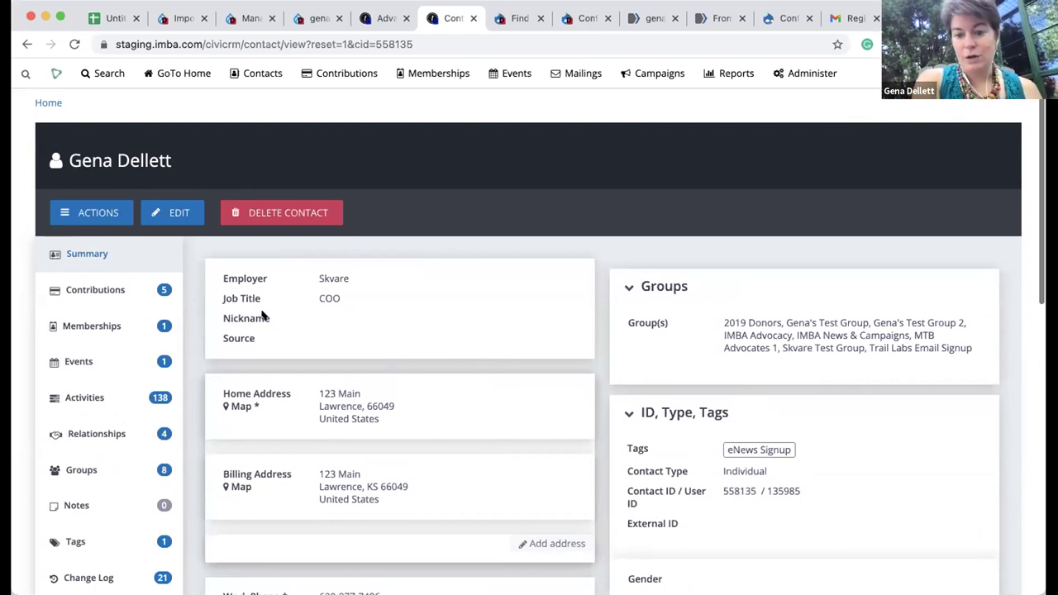
# Step: Examine the remaining summary details, including communication preferences, Board Nomination Committee, and Region and Chapter fields
pyautogui.scroll(-8, 436, 324)
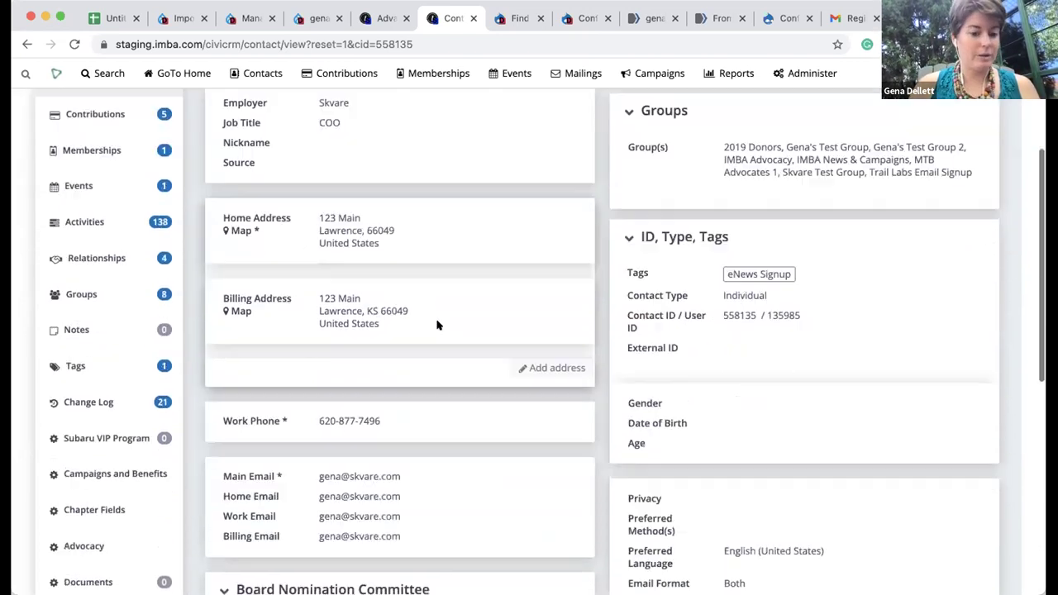
pyautogui.scroll(-5, 437, 325)
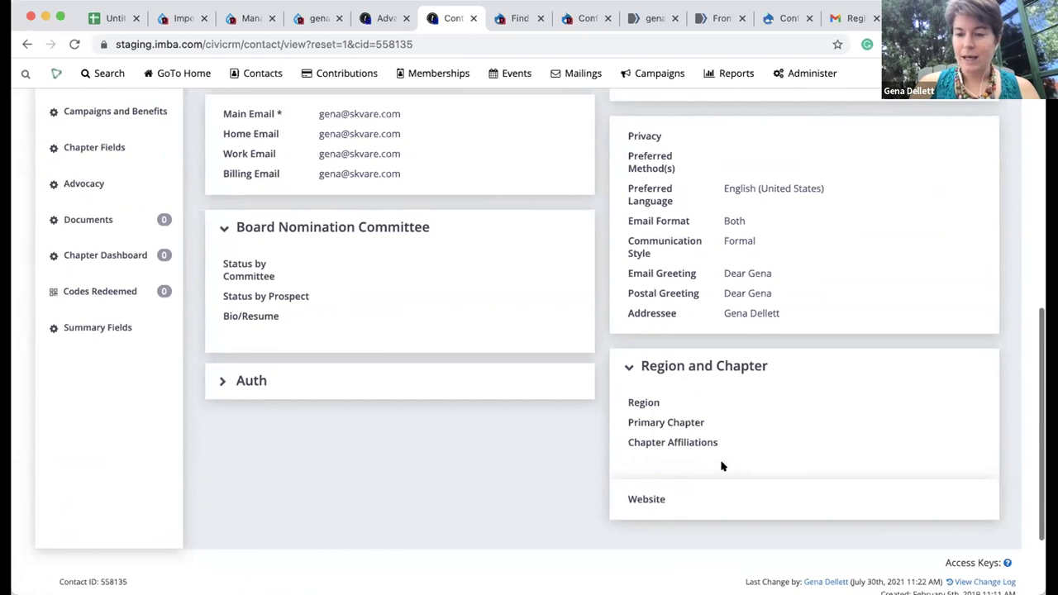
pyautogui.scroll(5, 628, 424)
pyautogui.scroll(-1, 628, 425)
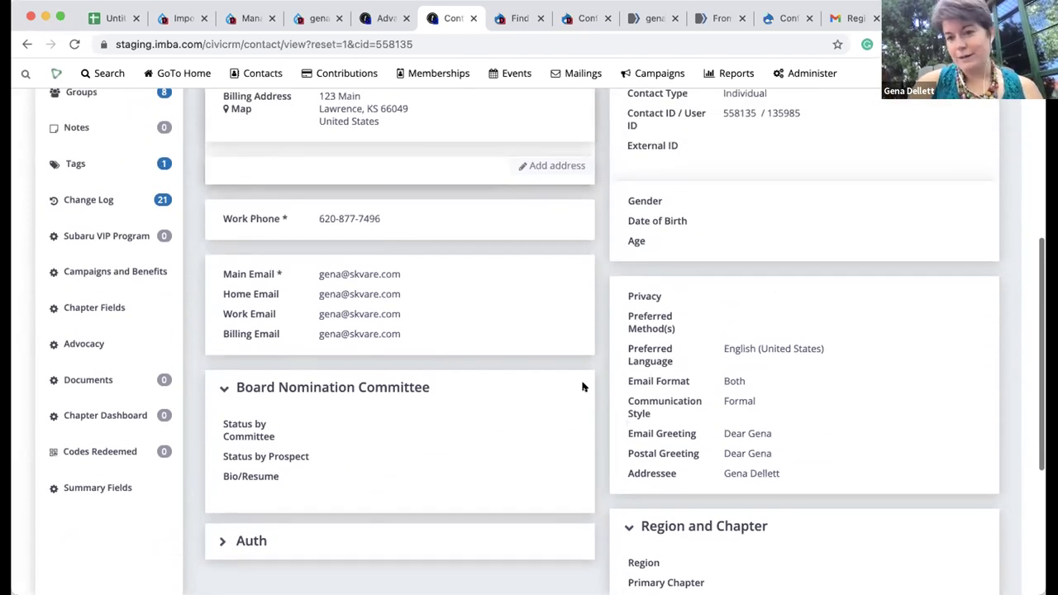
pyautogui.scroll(1, 600, 391)
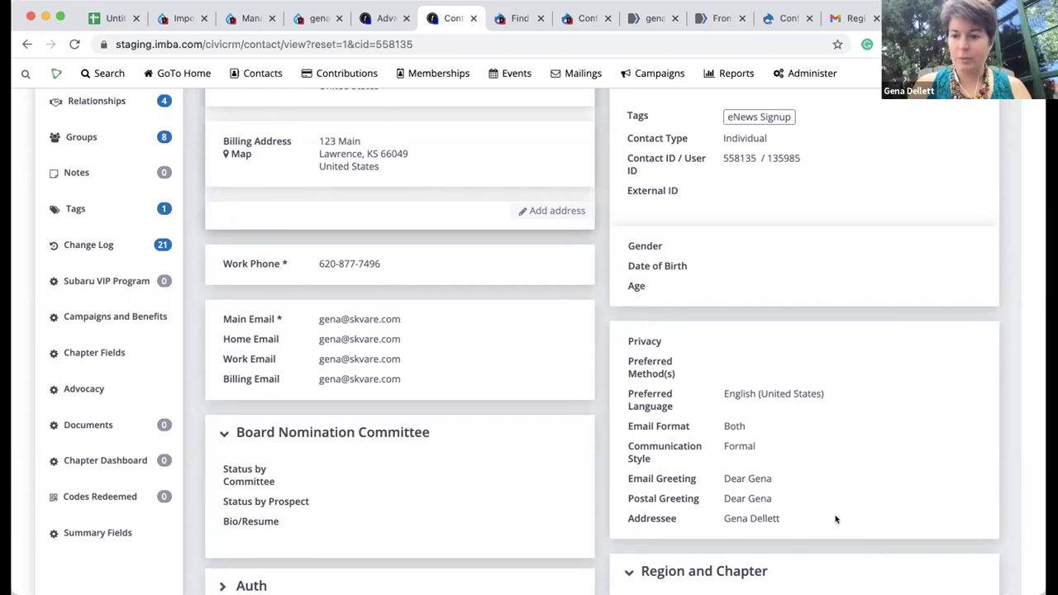
pyautogui.scroll(3, 545, 335)
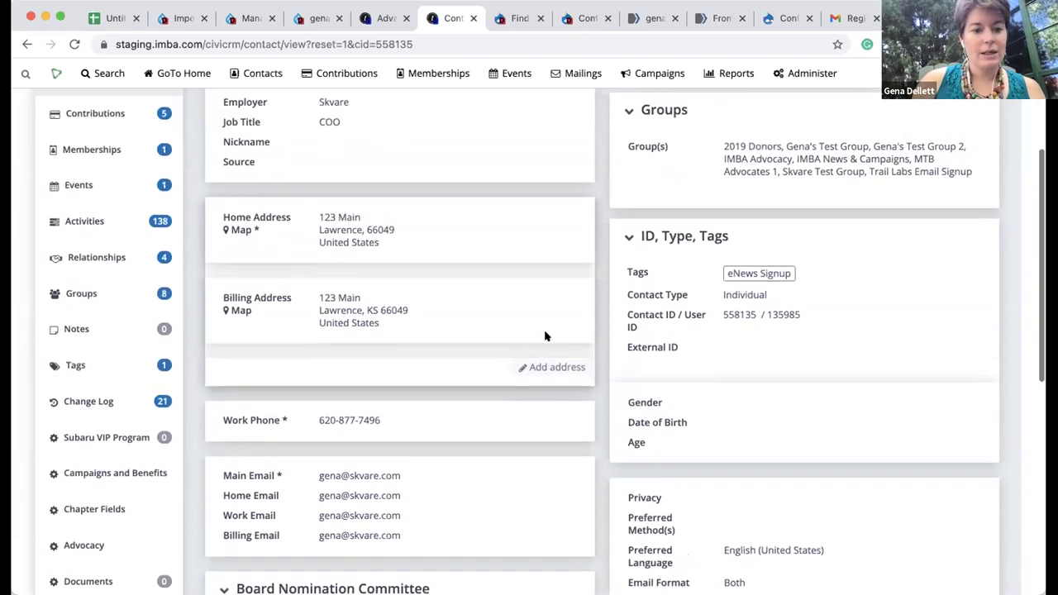
pyautogui.scroll(3, 545, 336)
pyautogui.scroll(1, 248, 294)
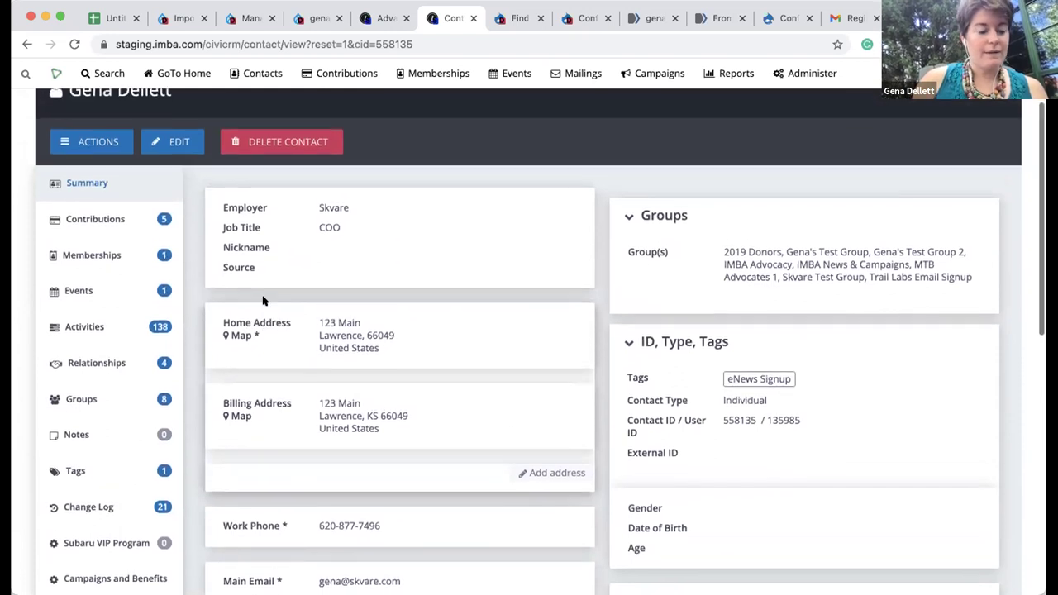
# Step: View the contact's event registrations
pyautogui.click(78, 297)
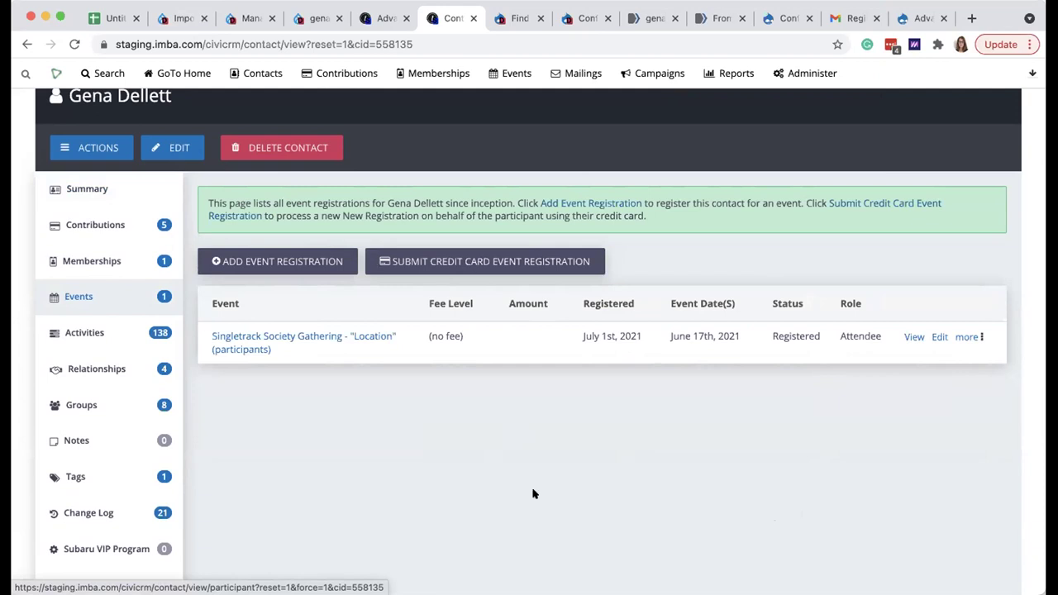
pyautogui.scroll(2, 584, 501)
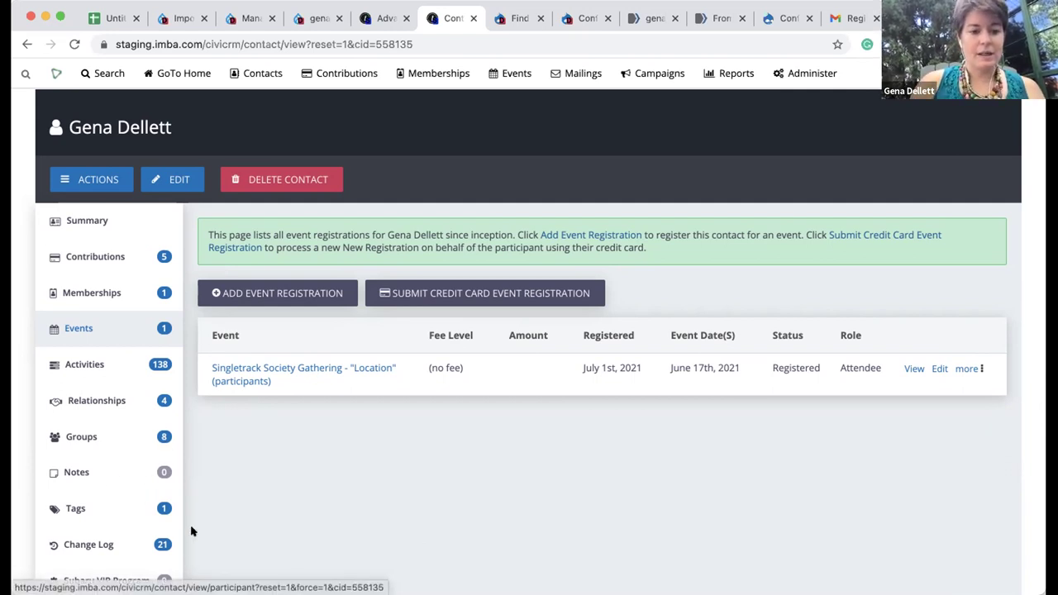
pyautogui.click(78, 328)
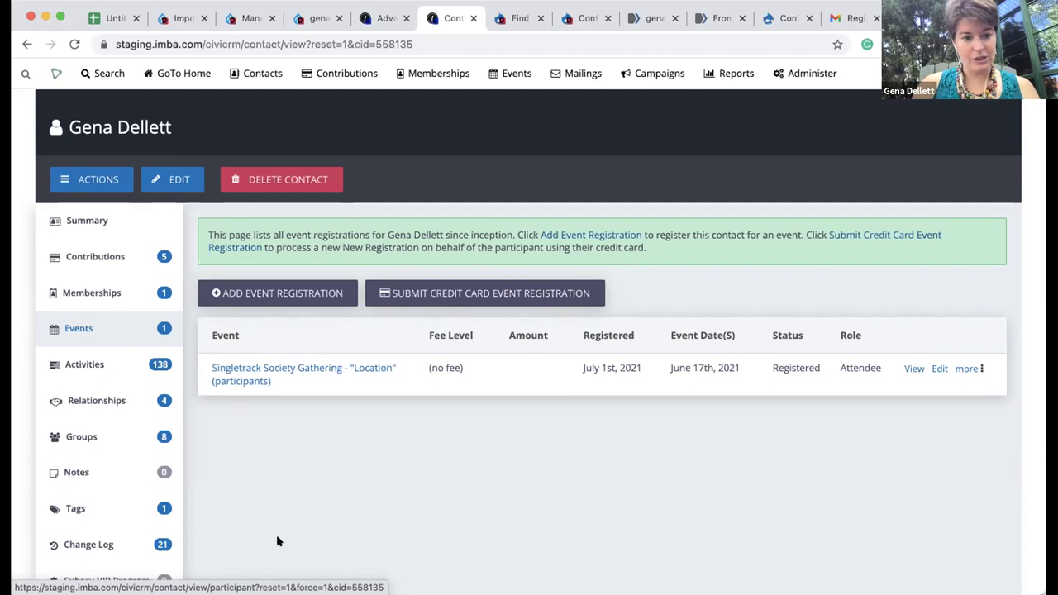
# Step: Return to the contact's summary and view the start of the record
pyautogui.click(87, 220)
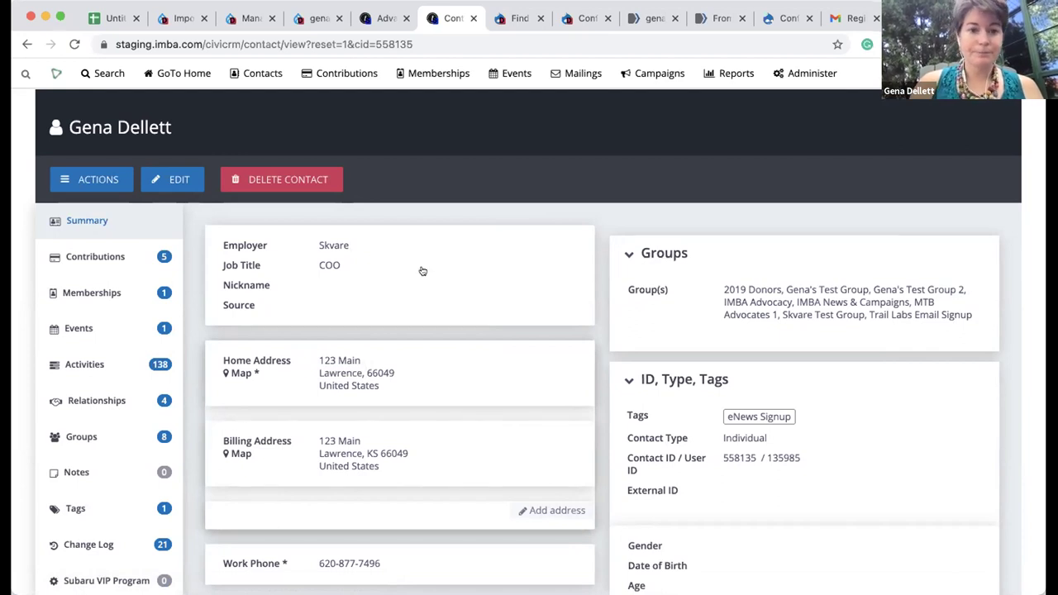
pyautogui.scroll(2, 504, 286)
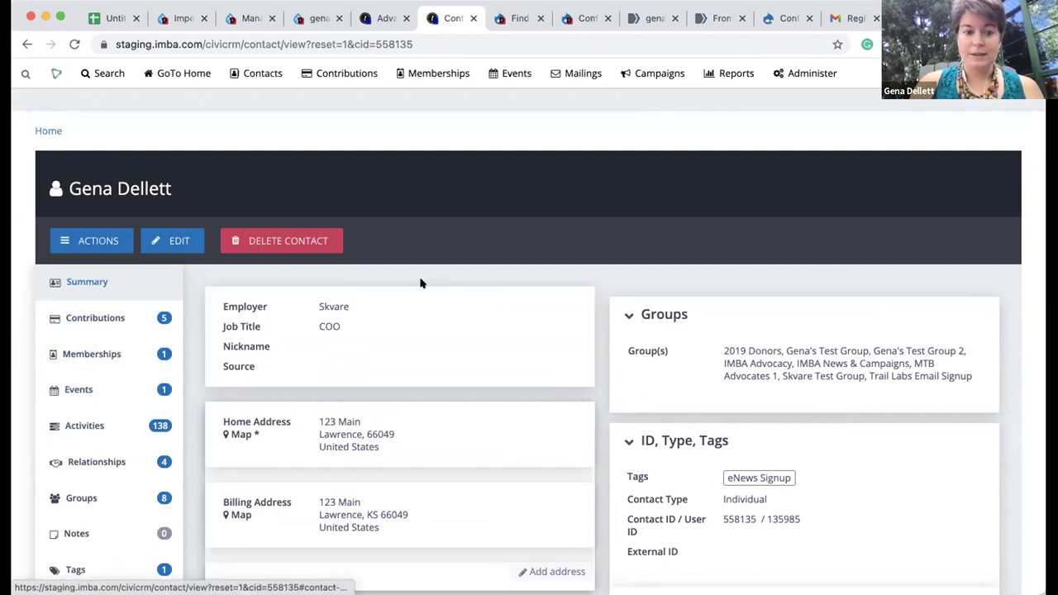
pyautogui.moveTo(117, 191)
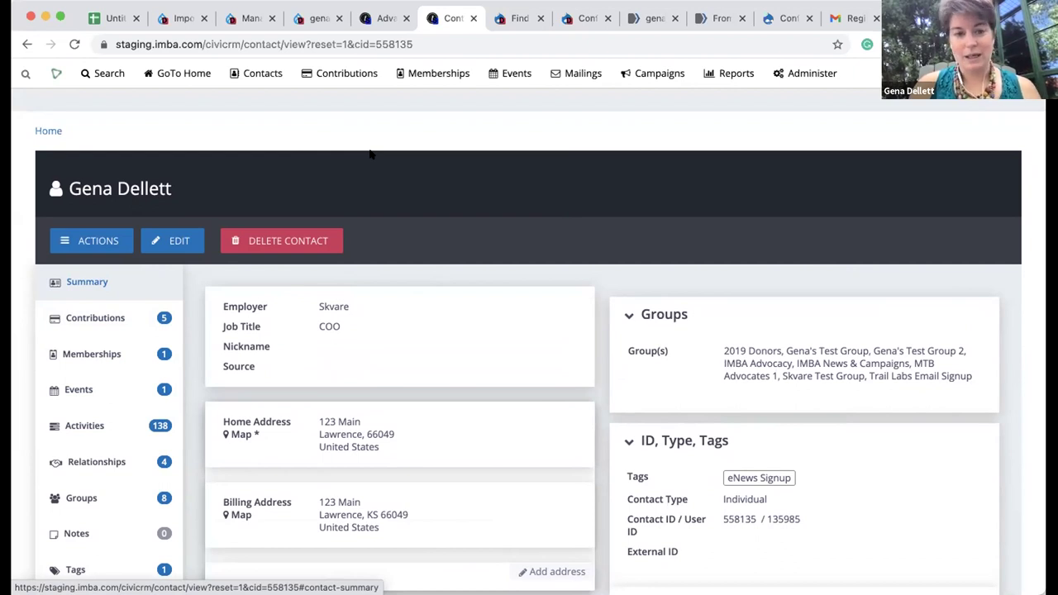
# Step: Switch to the open Advanced Search form and examine its display settings, search settings and basic criteria
pyautogui.click(385, 18)
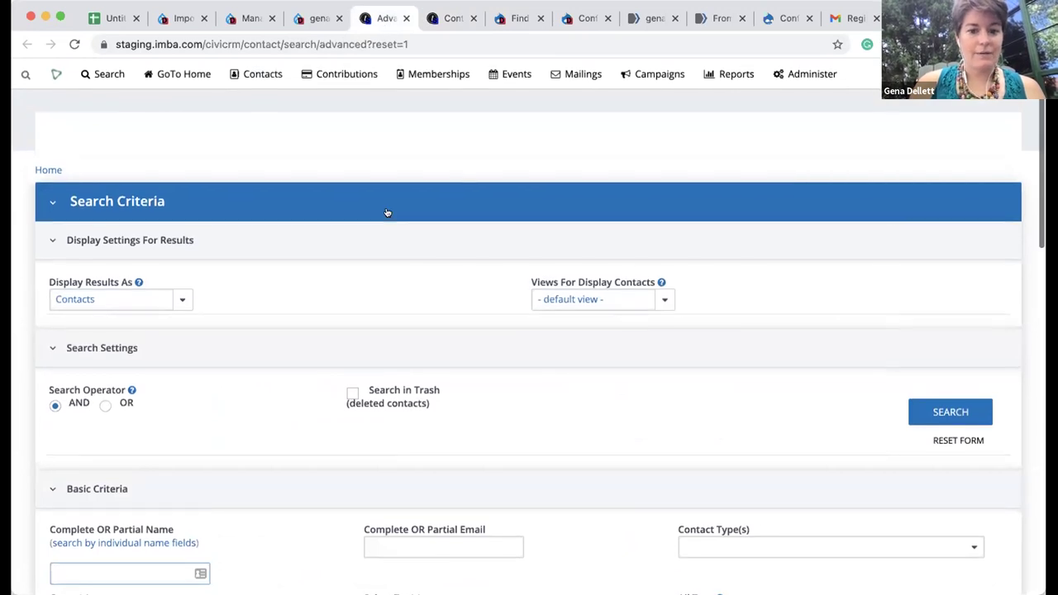
pyautogui.scroll(-1, 387, 212)
pyautogui.scroll(-1, 387, 213)
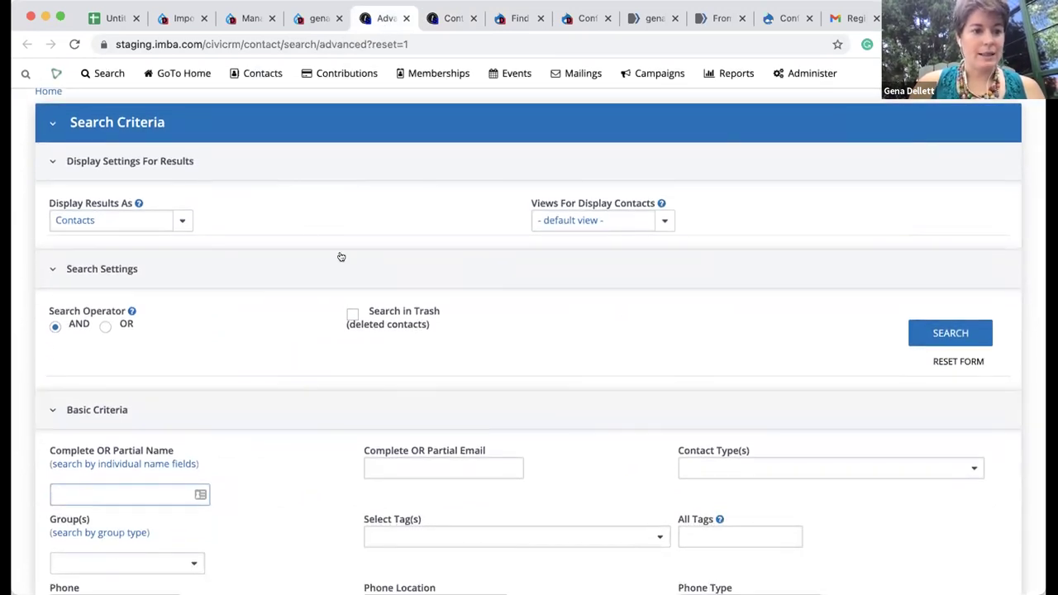
pyautogui.scroll(-2, 372, 220)
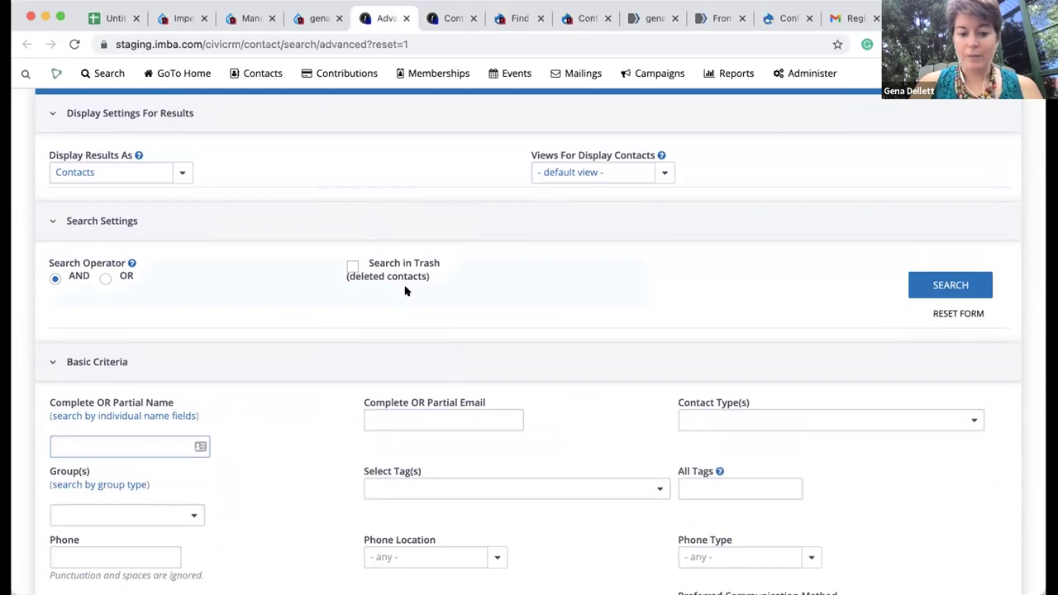
pyautogui.scroll(-3, 406, 290)
pyautogui.scroll(1, 406, 298)
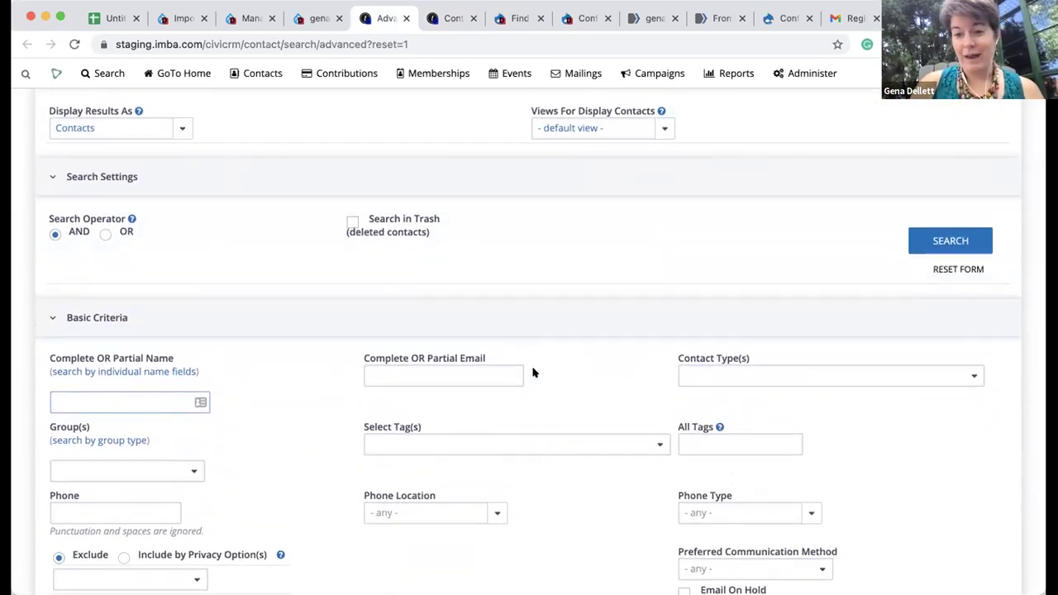
pyautogui.scroll(-3, 533, 373)
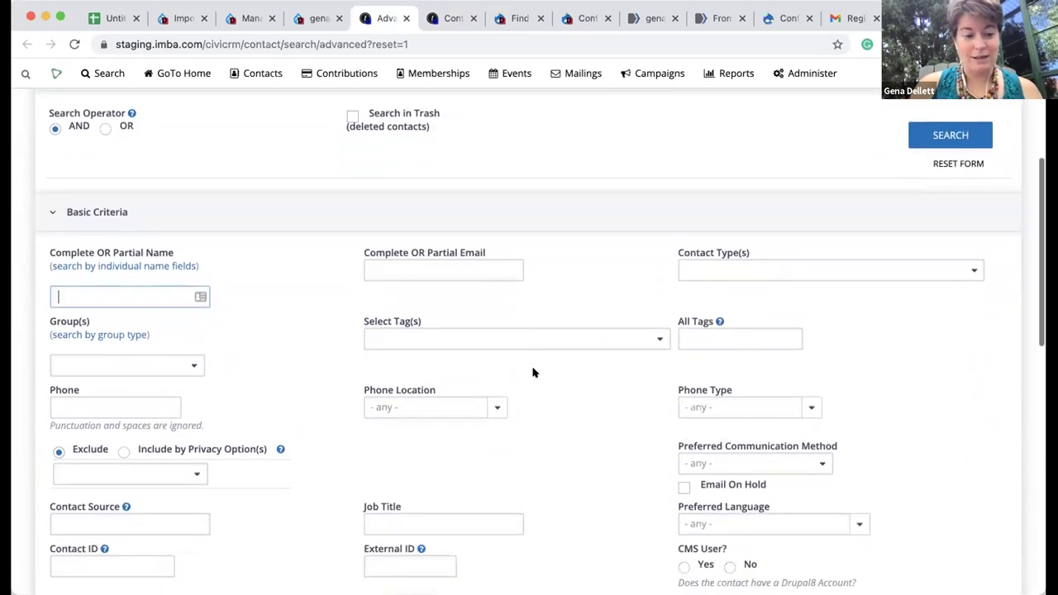
pyautogui.scroll(3, 533, 373)
pyautogui.scroll(4, 534, 373)
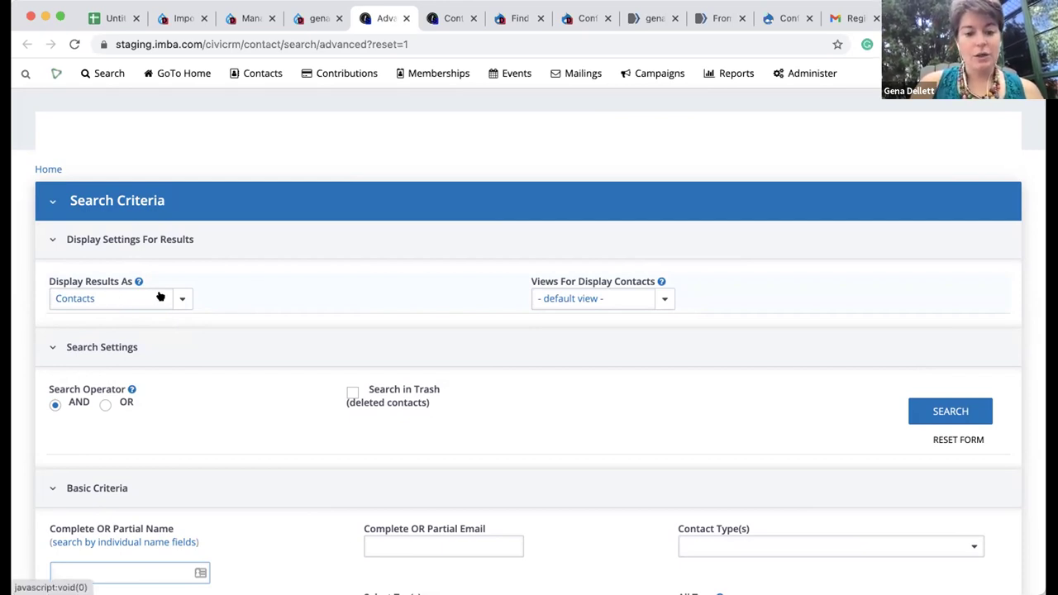
# Step: Check the result types offered for display, and review the collapsed criteria sections from Address Fields through Events
pyautogui.click(179, 298)
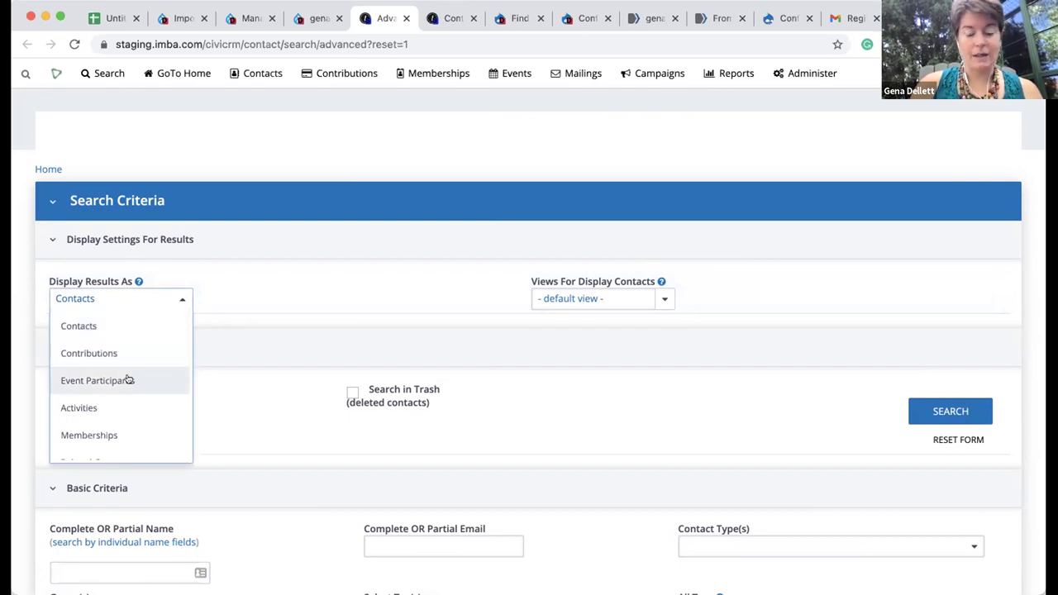
pyautogui.click(243, 303)
pyautogui.scroll(-2, 244, 305)
pyautogui.scroll(-7, 244, 305)
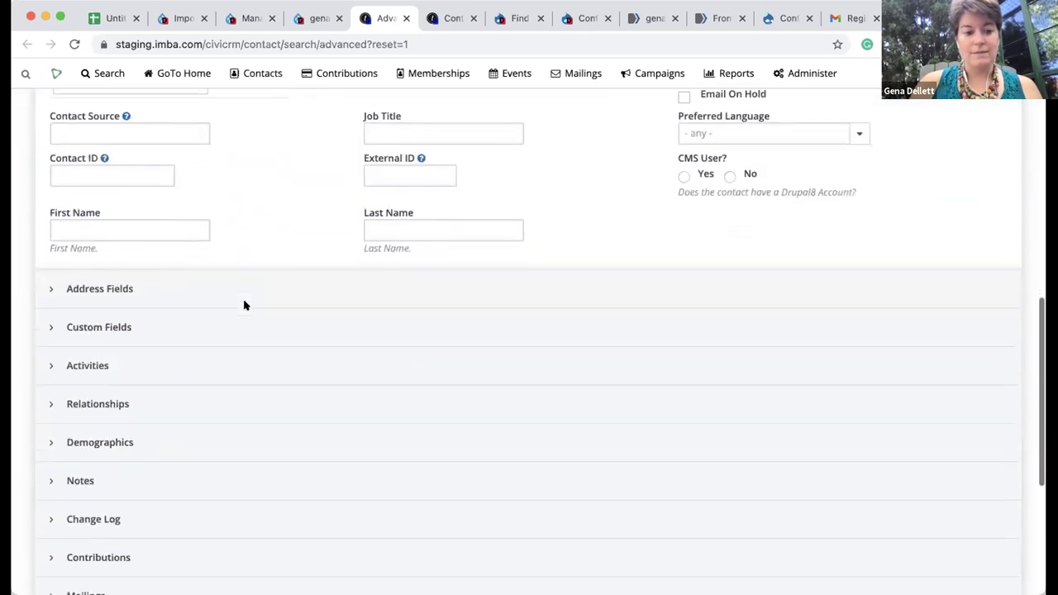
pyautogui.scroll(-2, 350, 400)
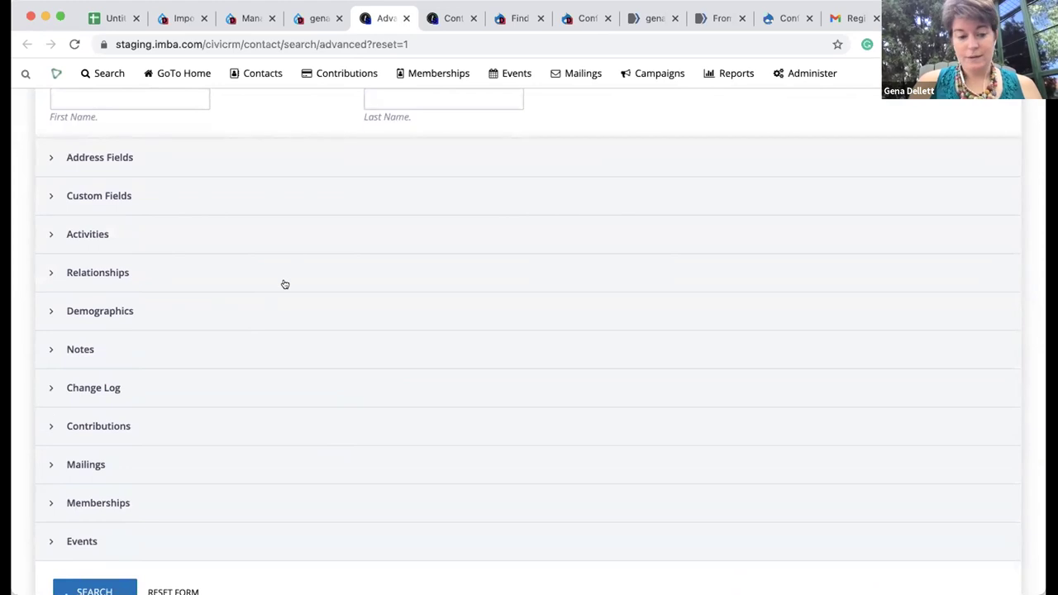
pyautogui.scroll(10, 284, 285)
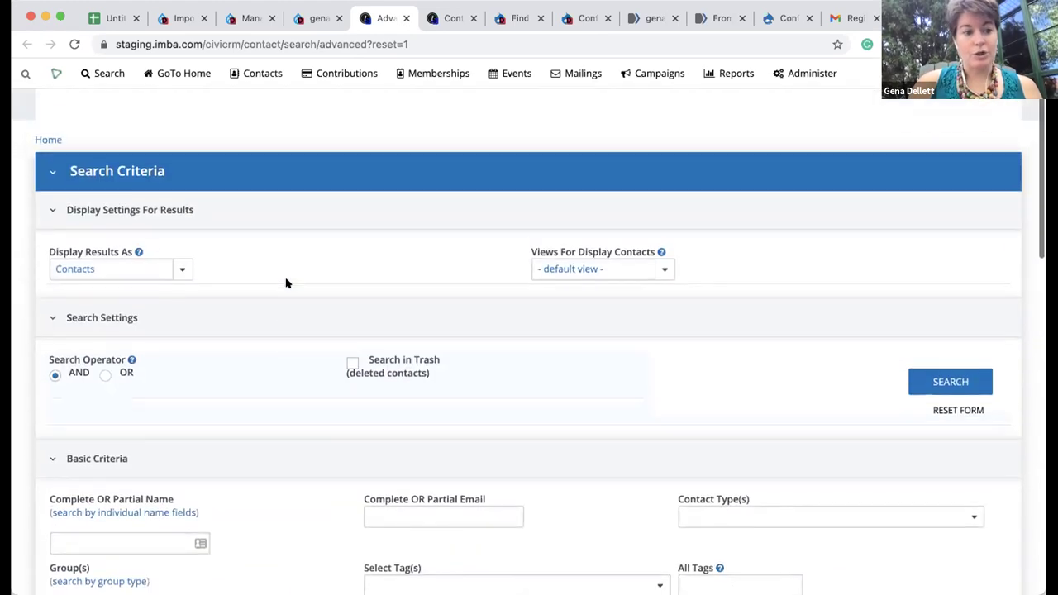
# Step: Review the record types that Advanced Search can display as results, from Contacts through Mailings
pyautogui.click(113, 275)
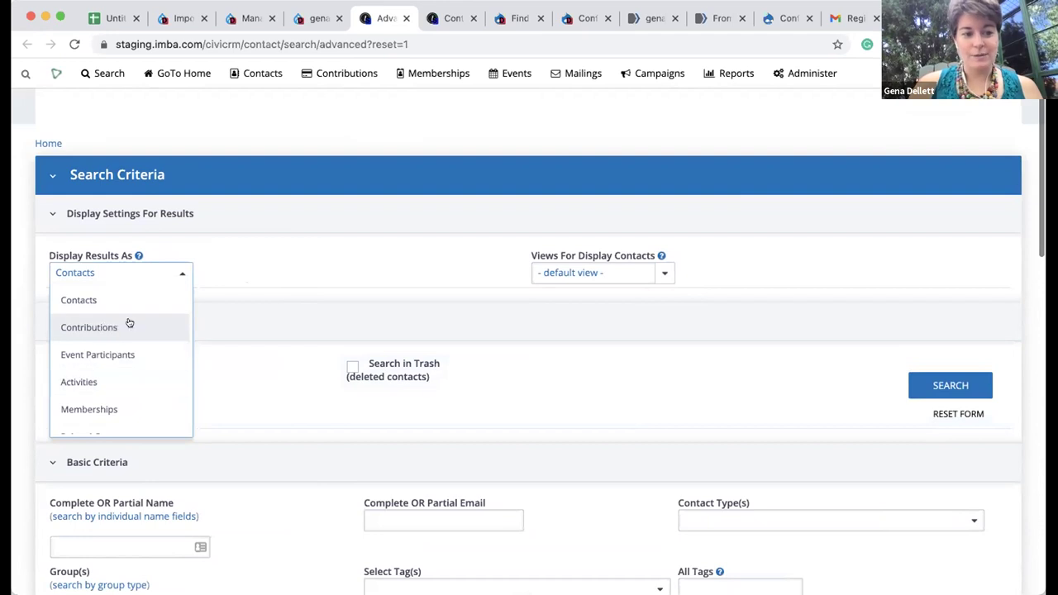
pyautogui.scroll(-3, 133, 364)
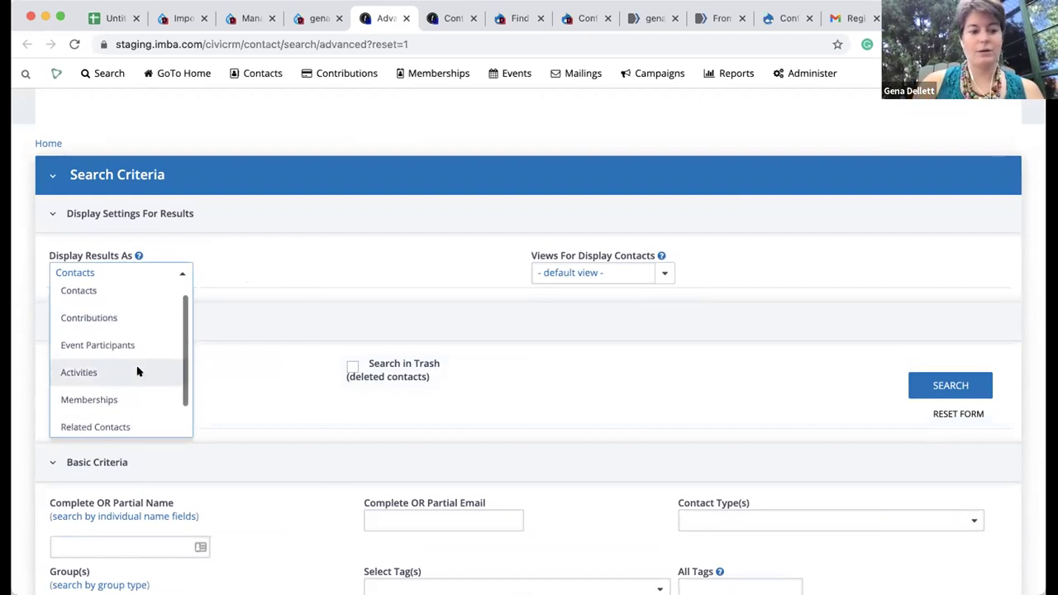
pyautogui.scroll(-1, 124, 356)
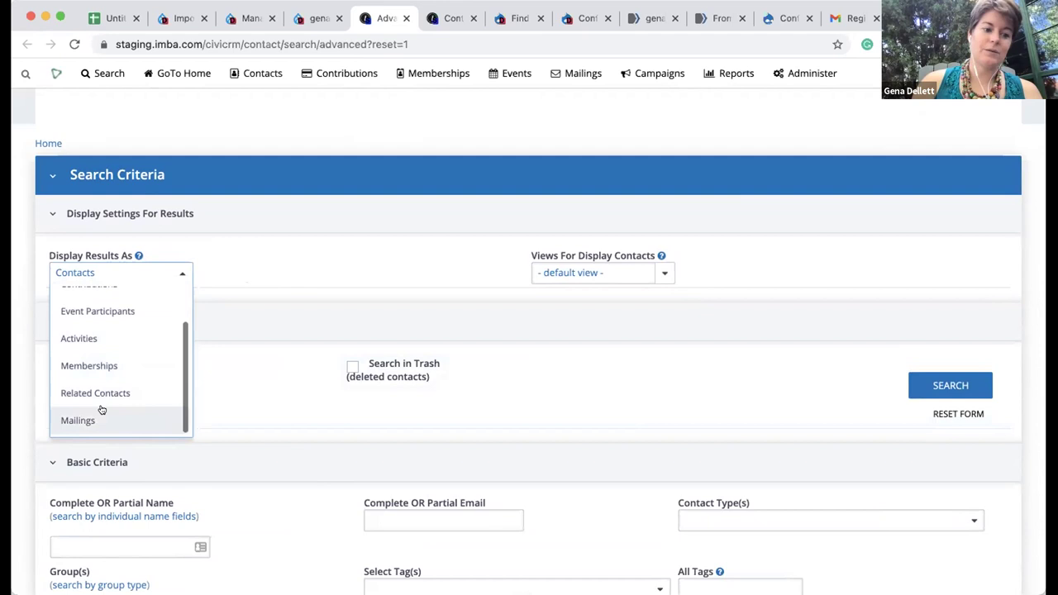
pyautogui.scroll(4, 125, 330)
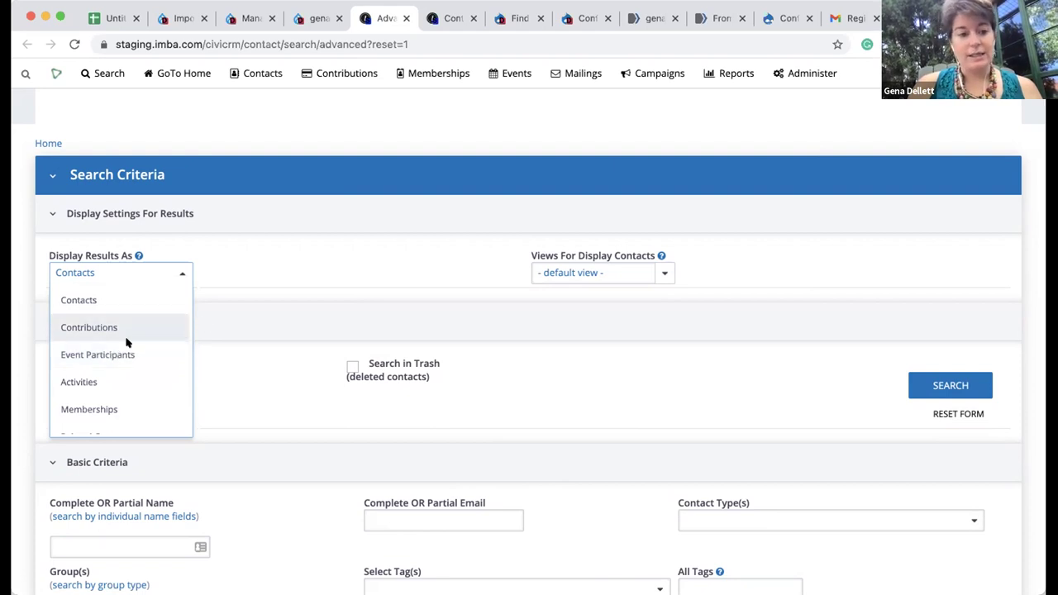
pyautogui.click(276, 268)
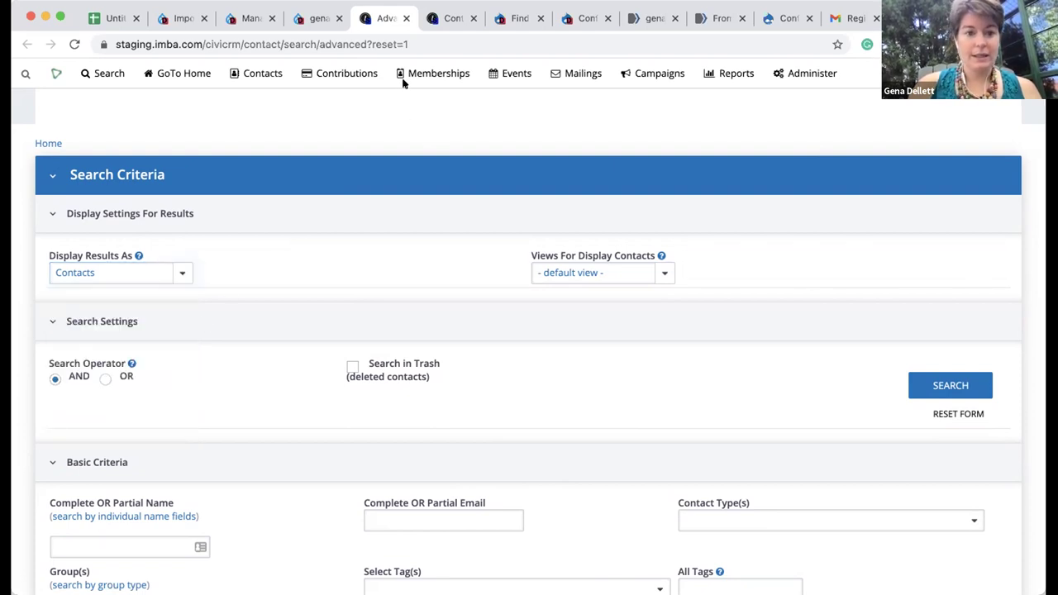
# Step: Open the Find Participants form, examine its event search criteria, and try a search without adding any criteria
pyautogui.moveTo(511, 76)
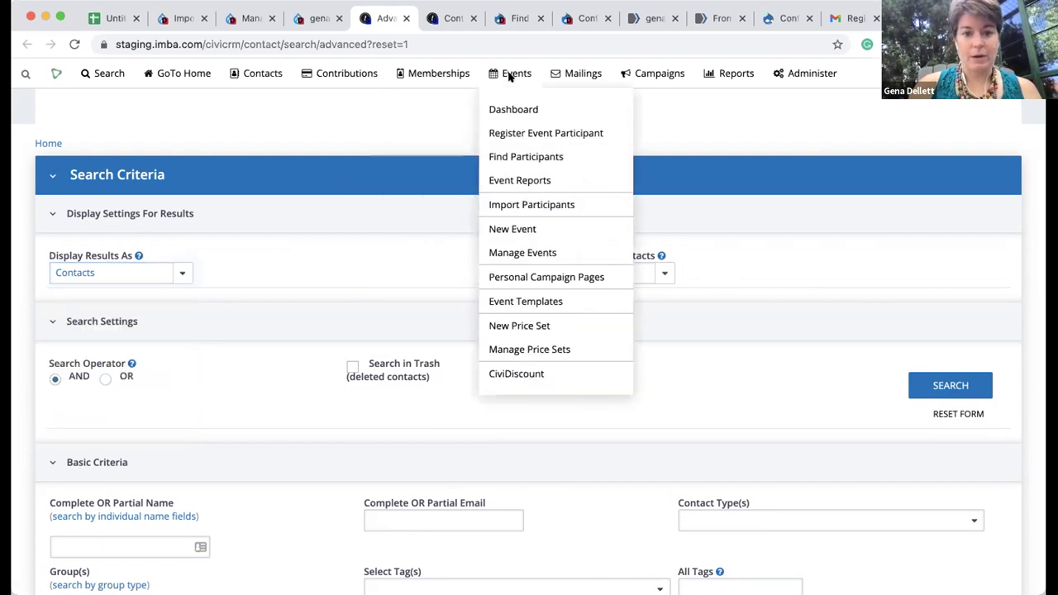
pyautogui.click(521, 156)
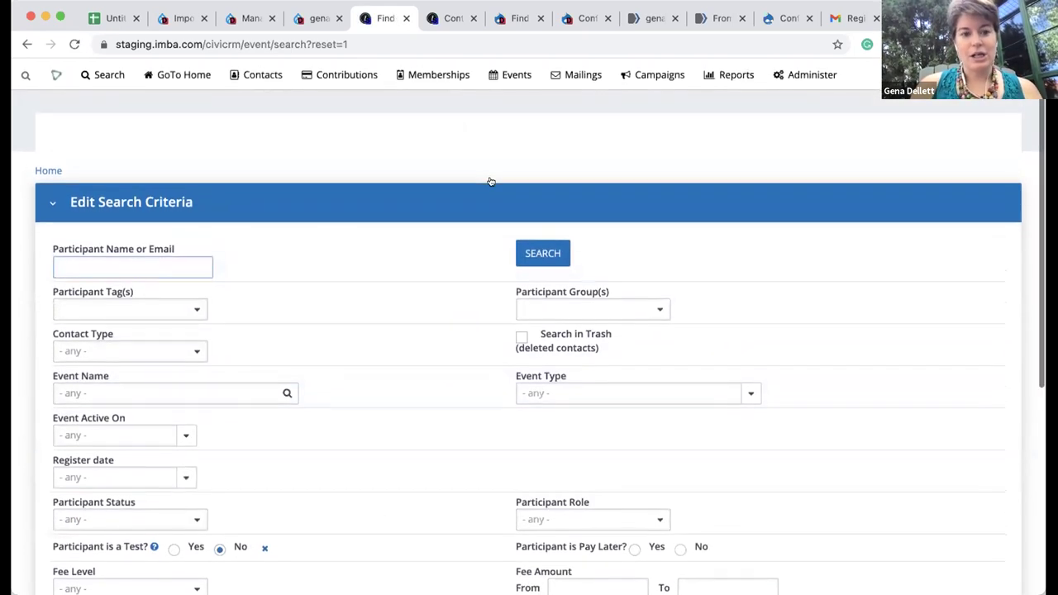
pyautogui.scroll(-2, 369, 379)
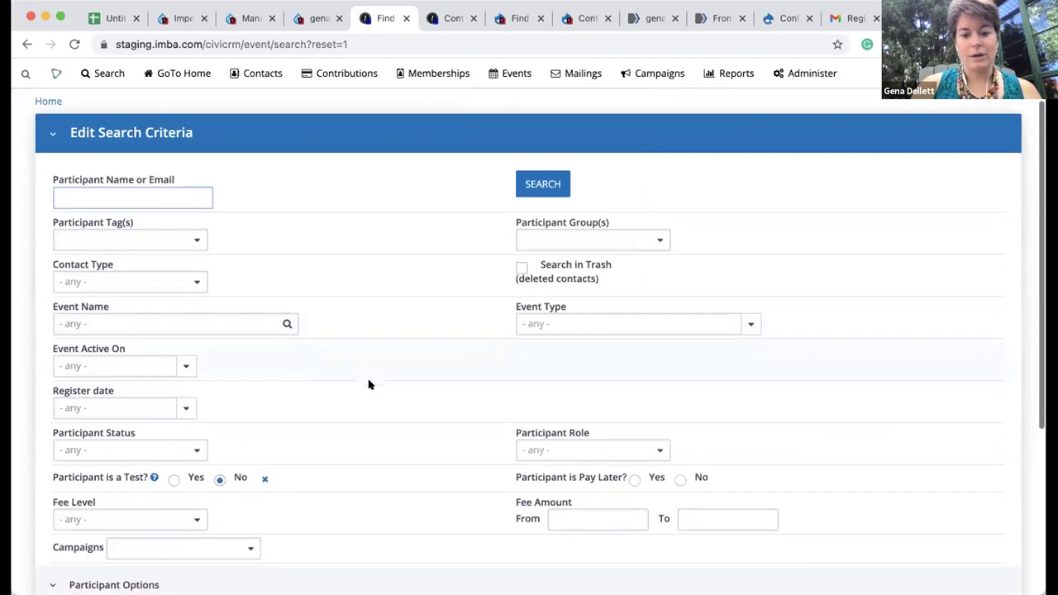
pyautogui.scroll(-1, 337, 430)
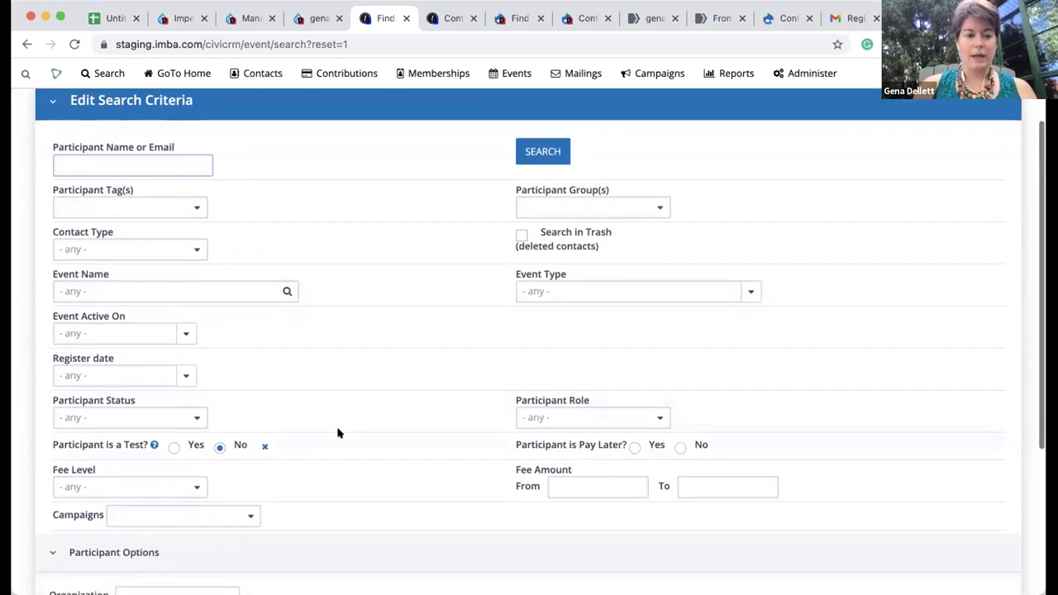
pyautogui.click(533, 152)
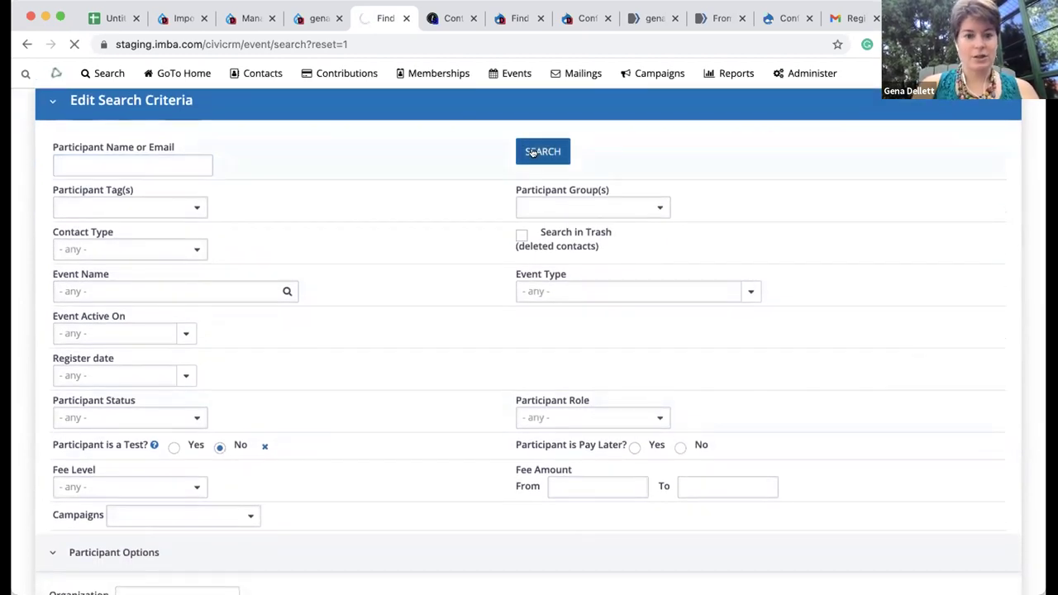
pyautogui.click(27, 44)
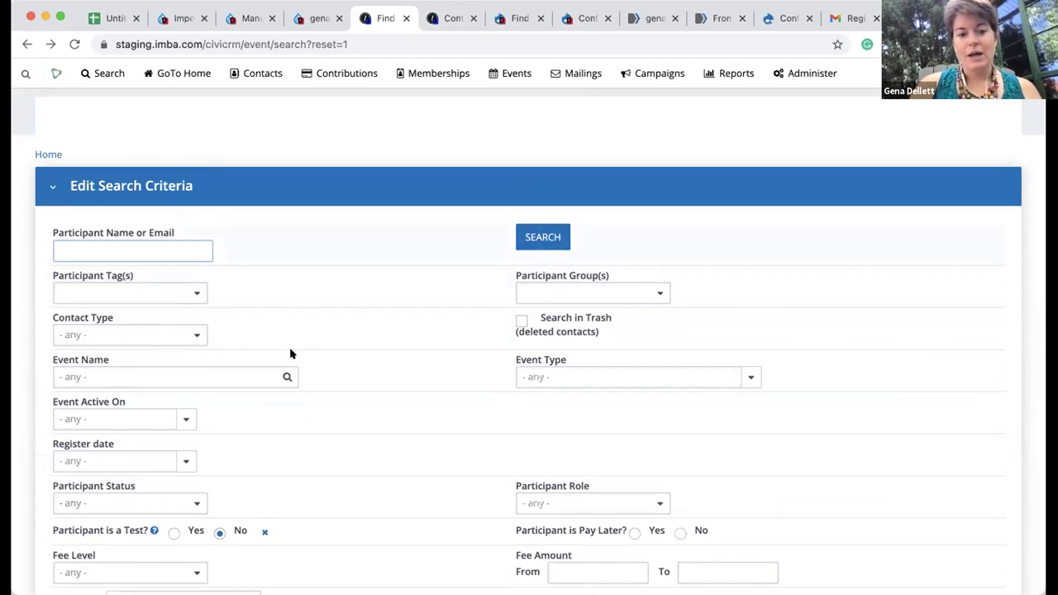
# Step: Switch to the demo site's open Find Participants form and list all non-test participants using the default criteria
pyautogui.click(515, 20)
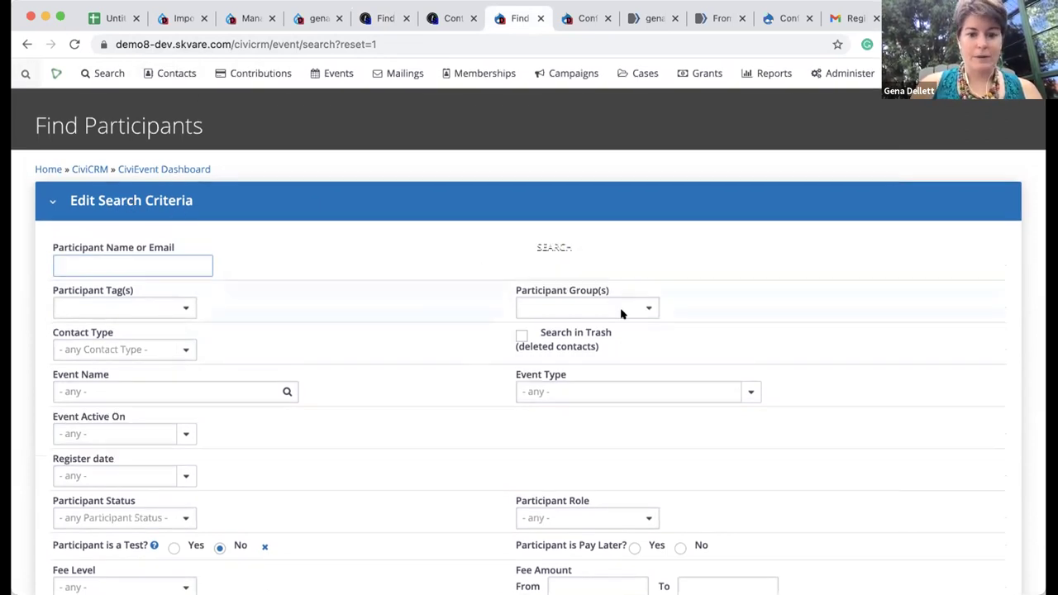
pyautogui.click(548, 247)
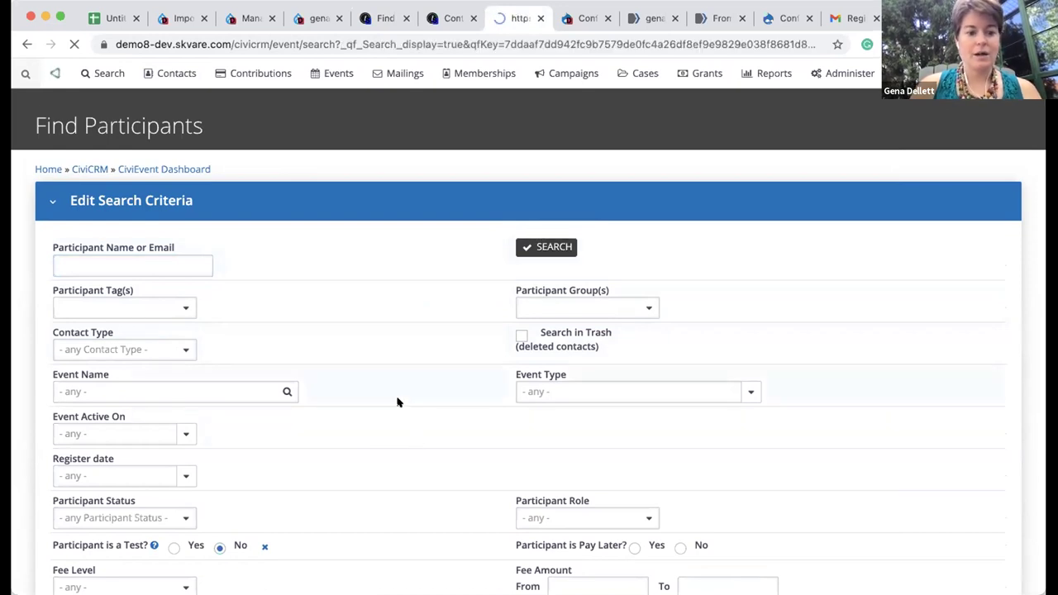
pyautogui.scroll(-1, 331, 397)
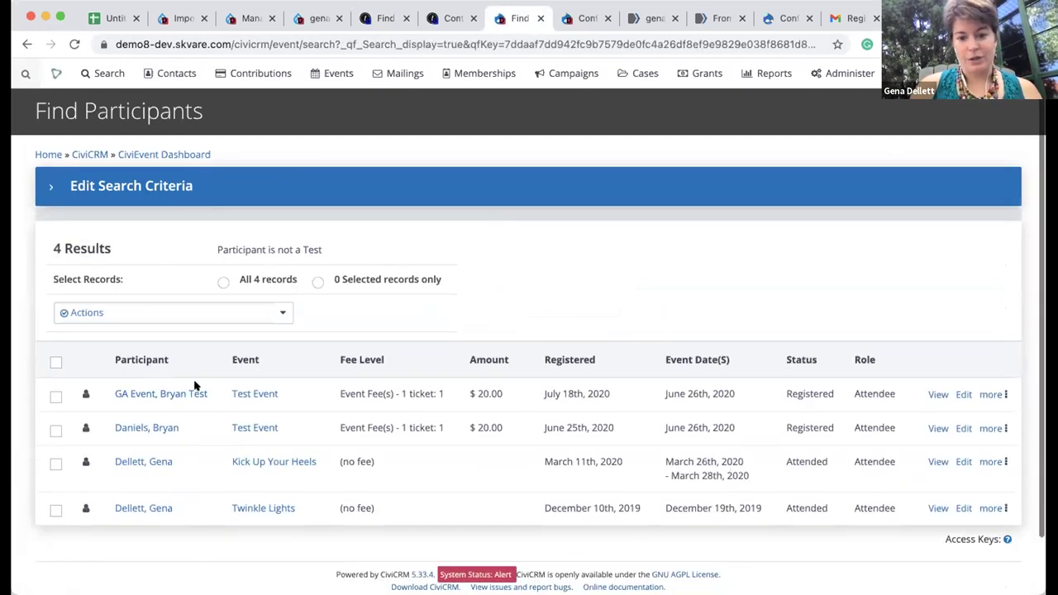
pyautogui.scroll(1, 260, 451)
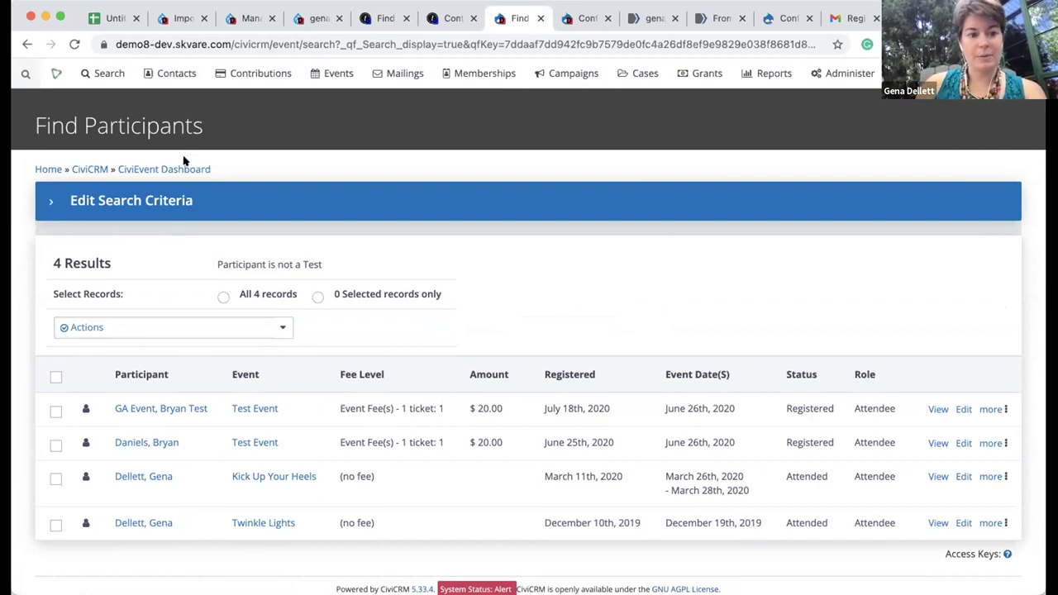
# Step: Expand the participant search criteria above the results and review the available fields
pyautogui.click(124, 201)
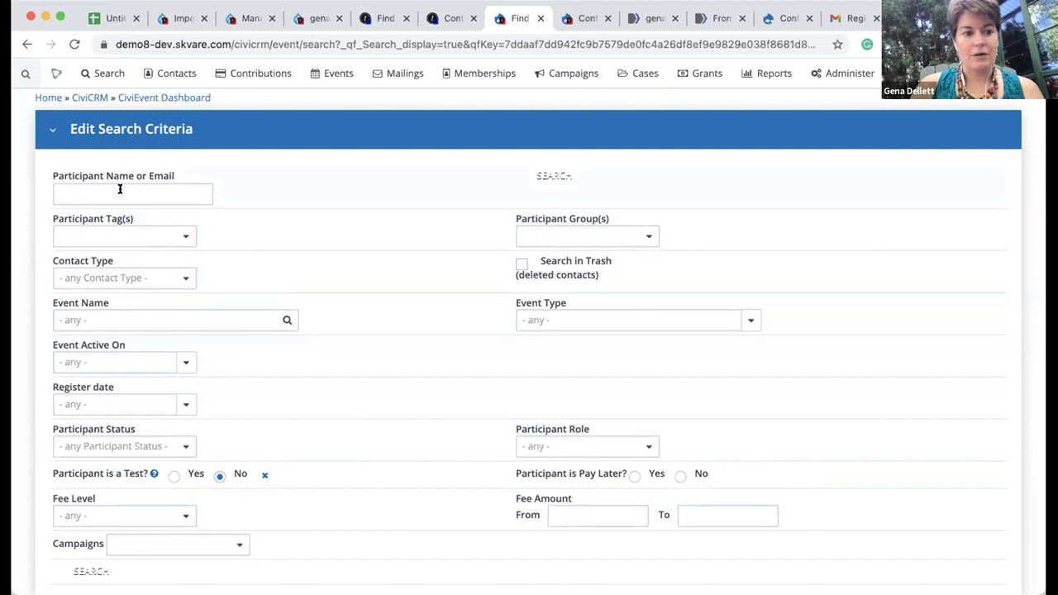
pyautogui.scroll(-5, 480, 426)
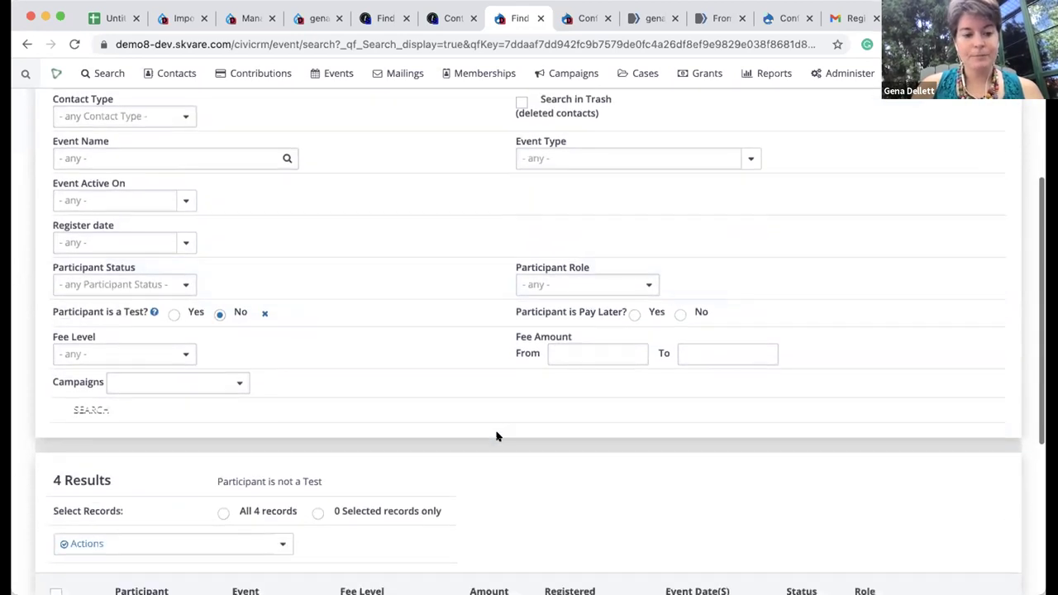
pyautogui.scroll(-3, 504, 430)
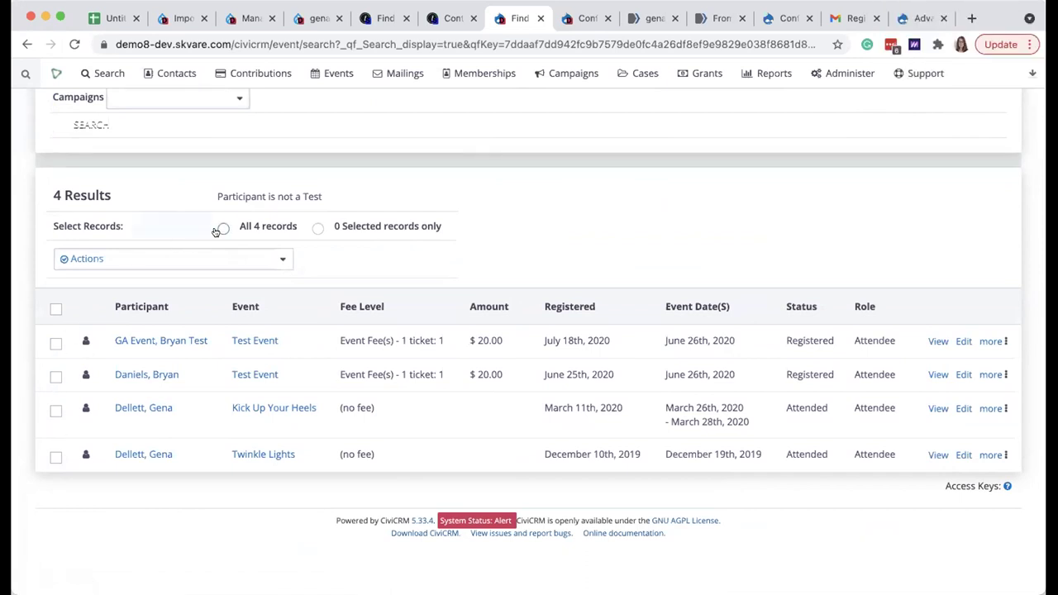
# Step: Start the Update multiple participants action for all found records using the Participant Status profile
pyautogui.click(122, 260)
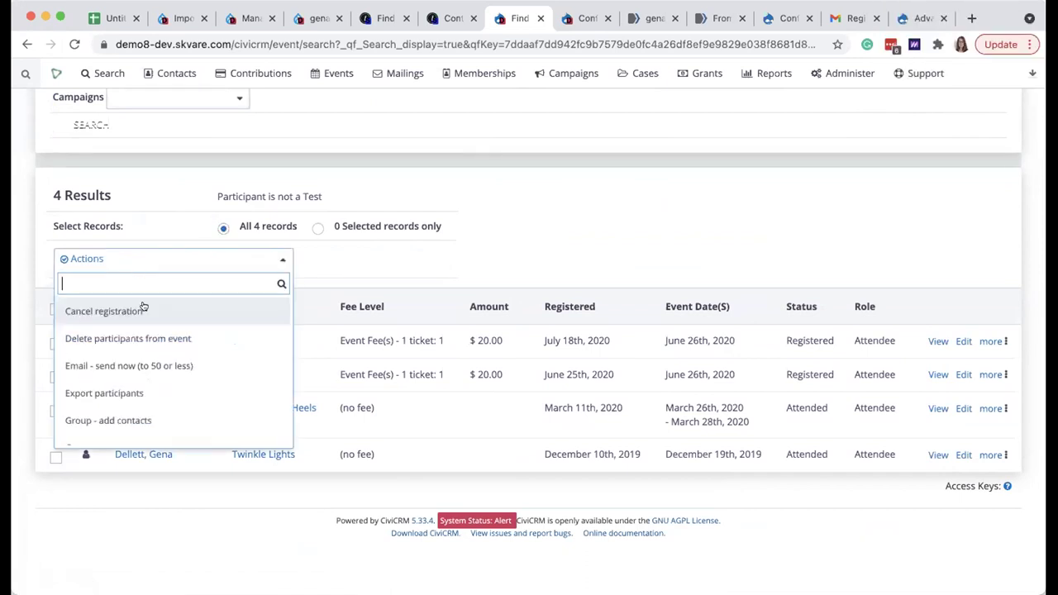
pyautogui.write('up')
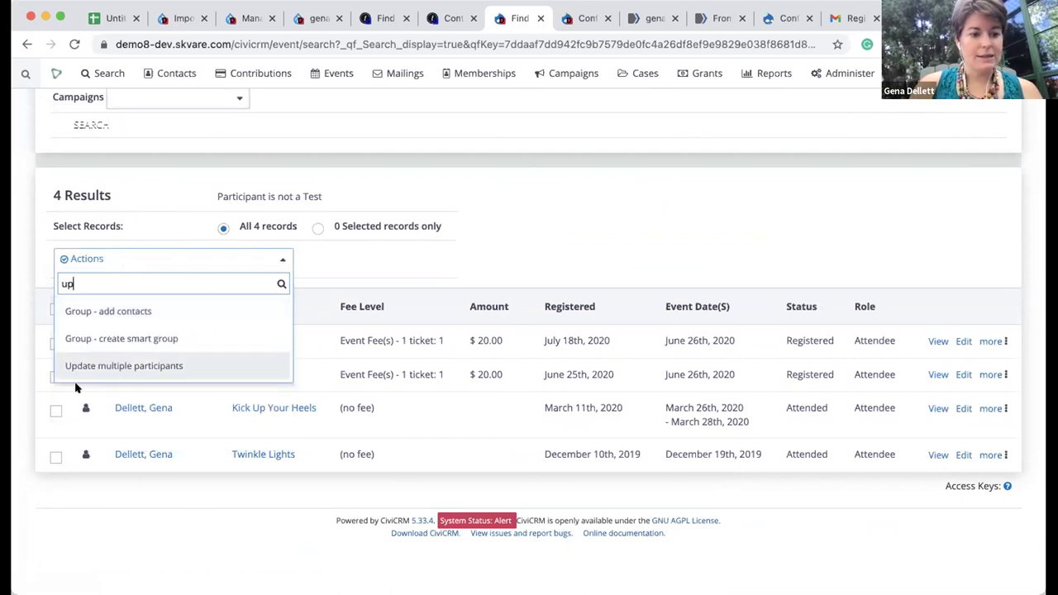
pyautogui.click(160, 365)
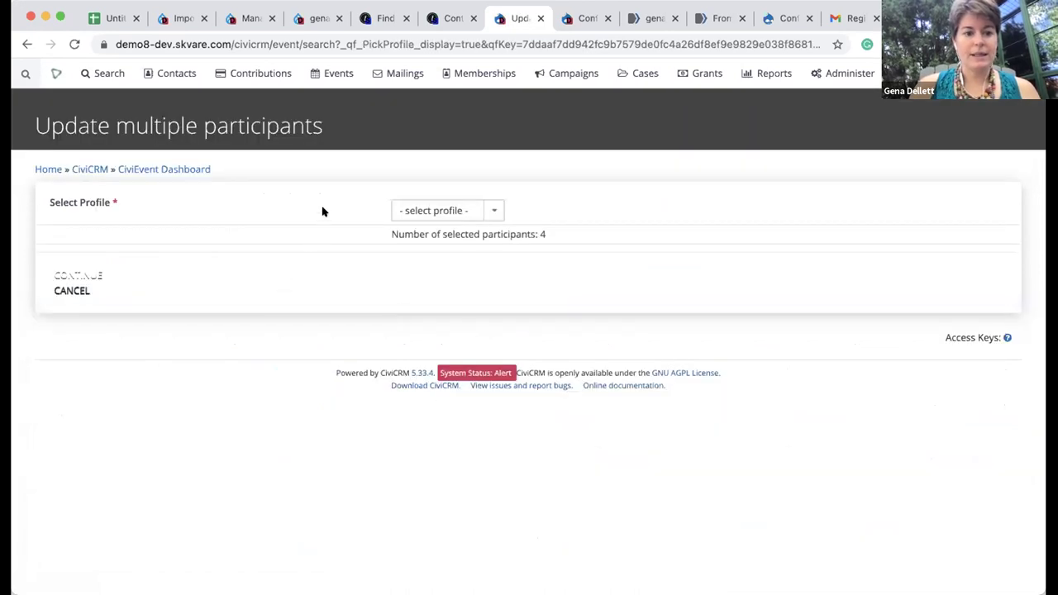
pyautogui.click(456, 212)
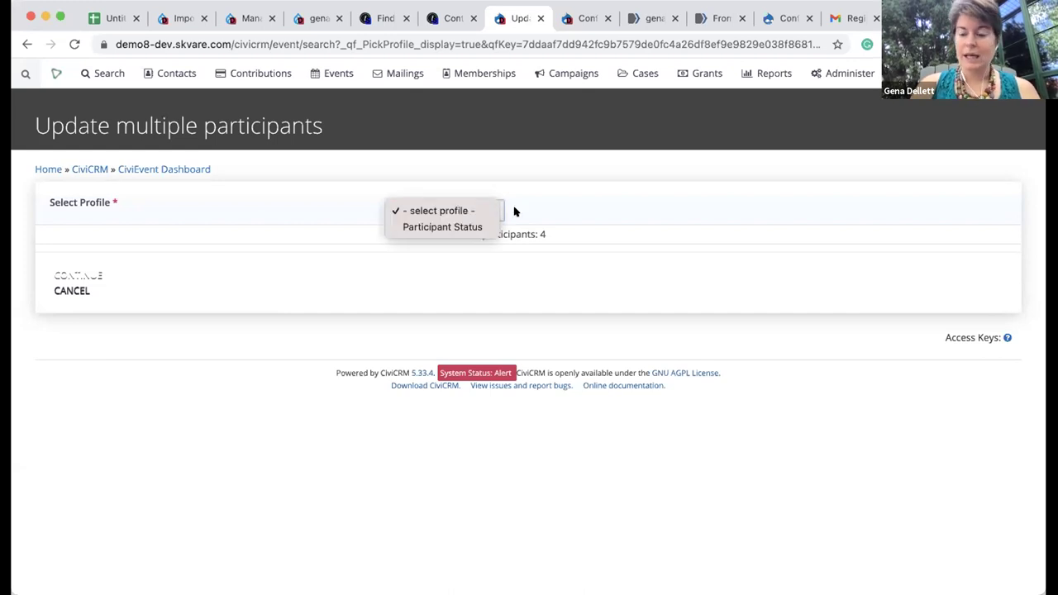
pyautogui.click(468, 228)
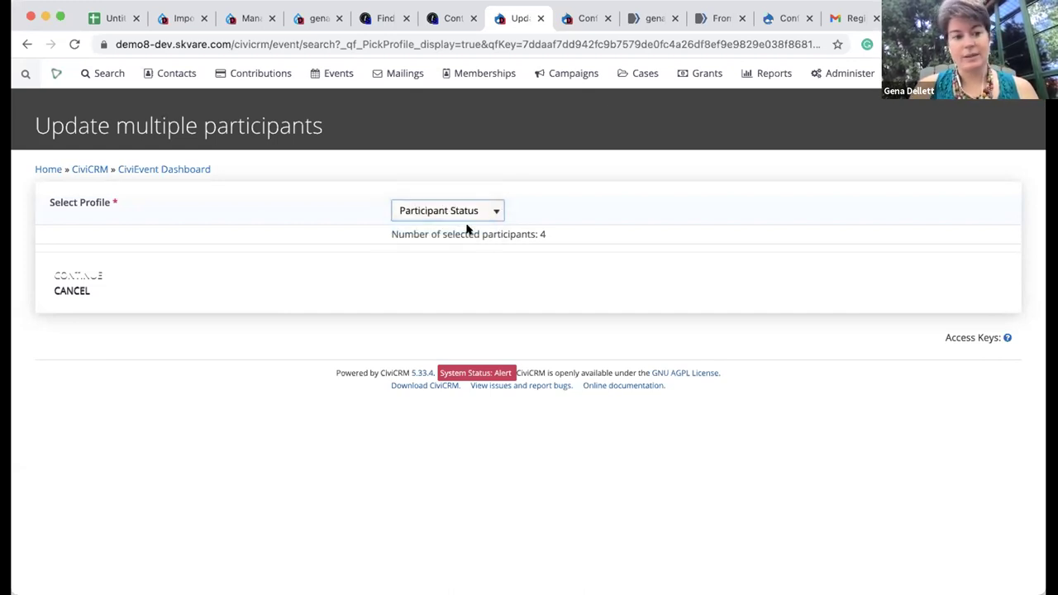
pyautogui.click(78, 274)
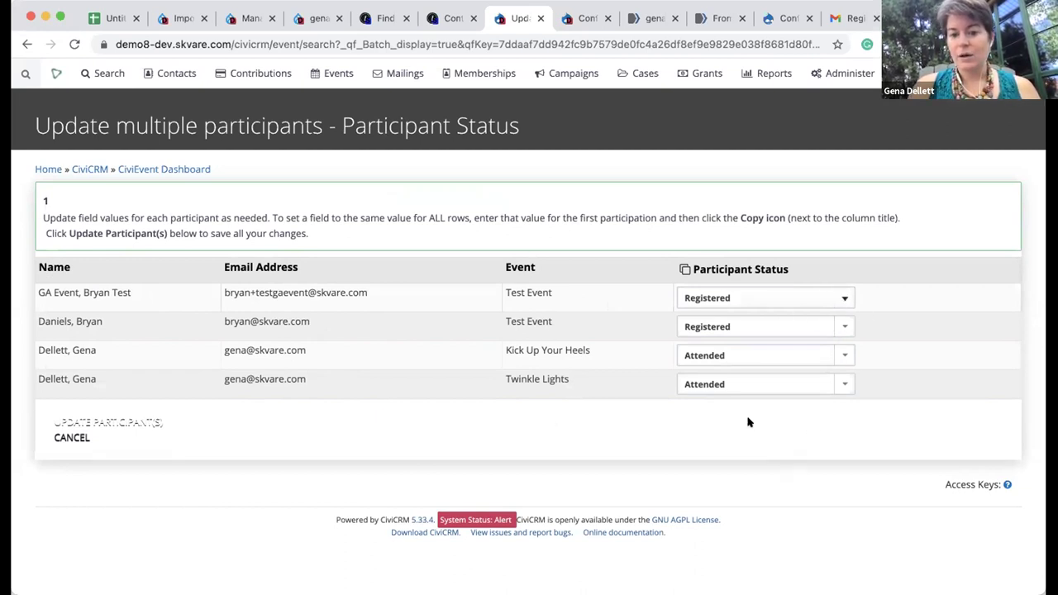
# Step: Set the first participant's status to Attended and copy that status to all rows
pyautogui.click(846, 299)
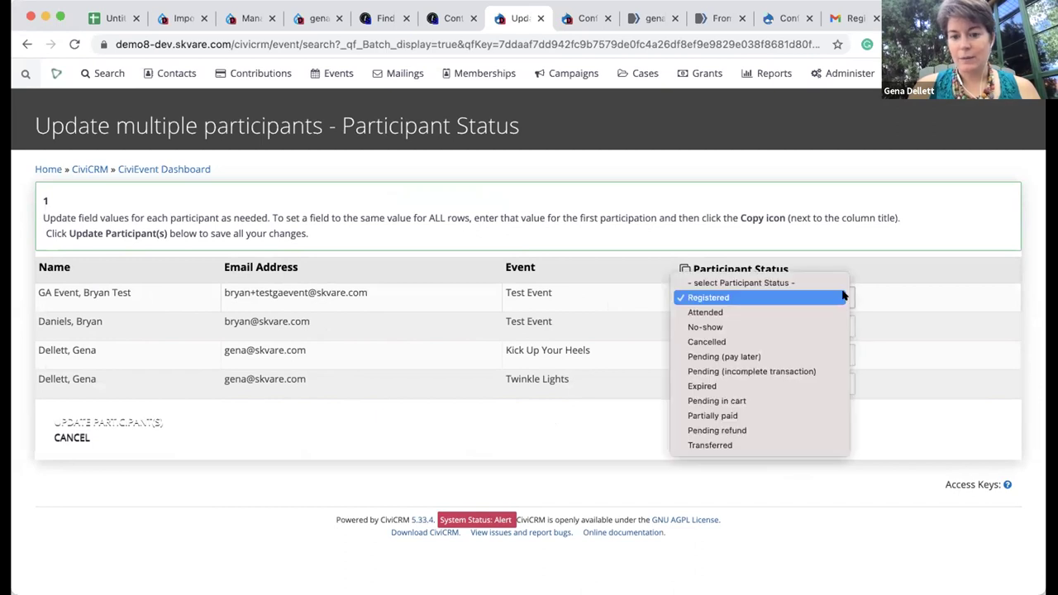
pyautogui.click(781, 317)
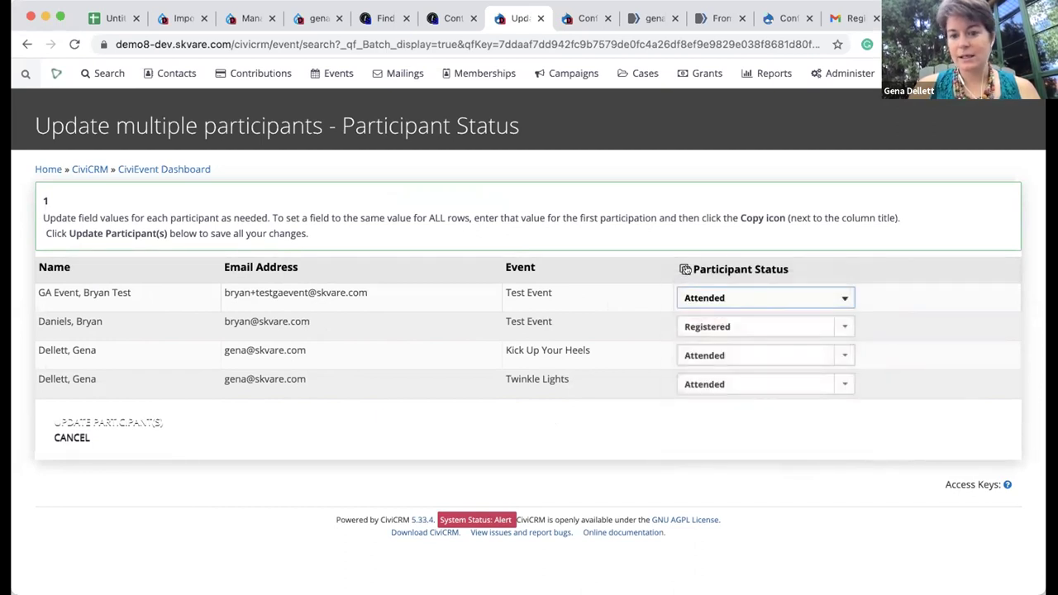
pyautogui.click(685, 270)
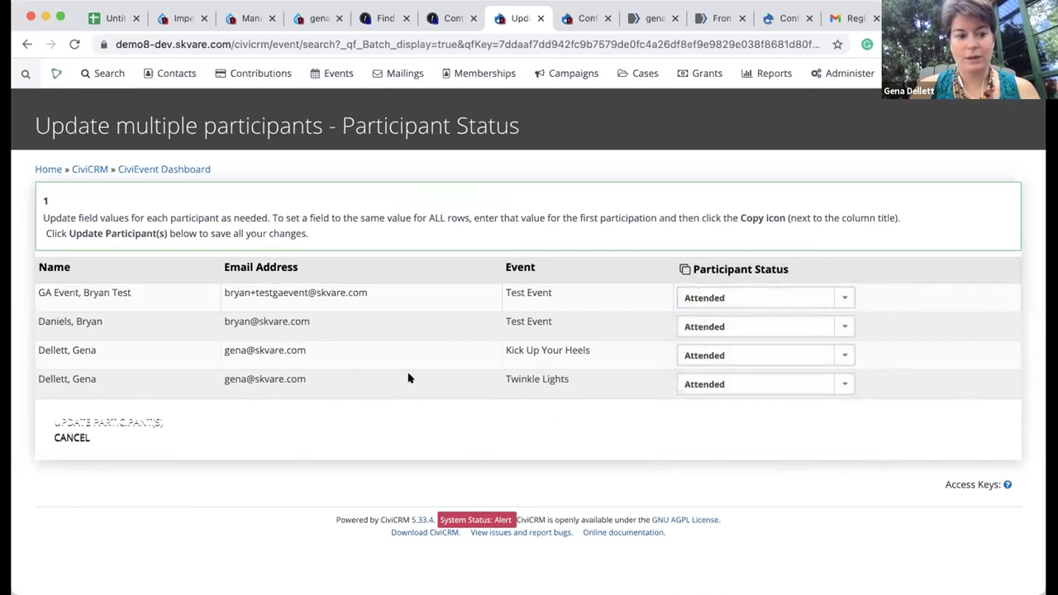
# Step: Set the Kick Up Your Heels participant's status to No-show and save the participant updates
pyautogui.click(845, 354)
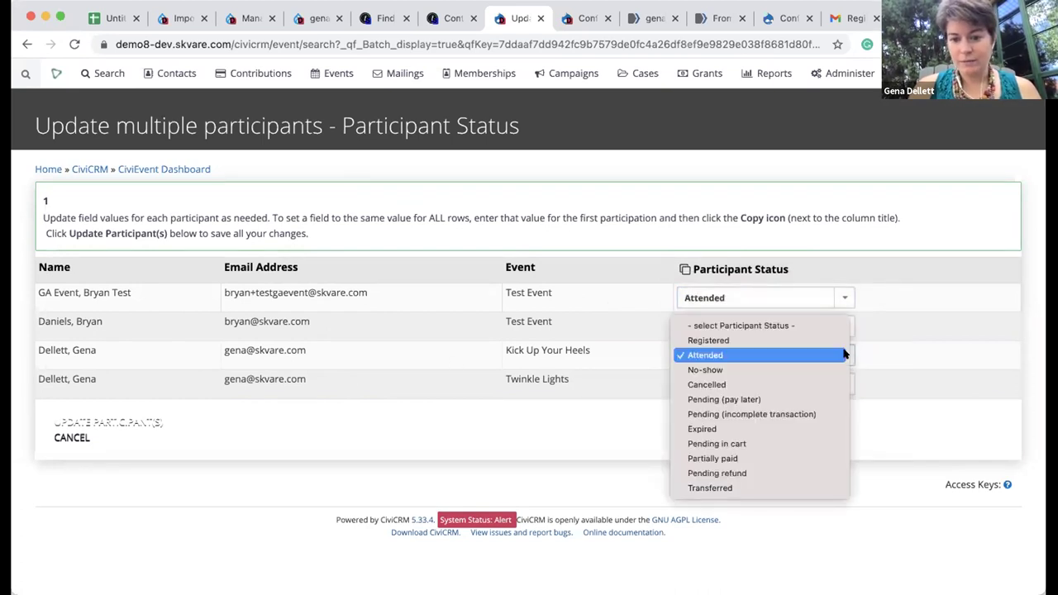
pyautogui.click(824, 371)
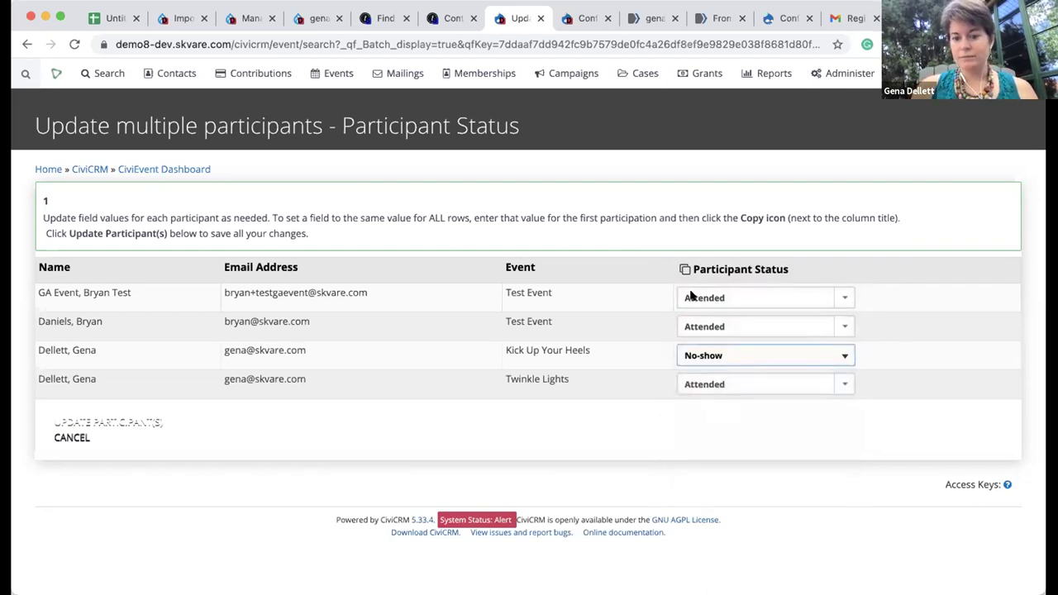
pyautogui.scroll(-1, 821, 518)
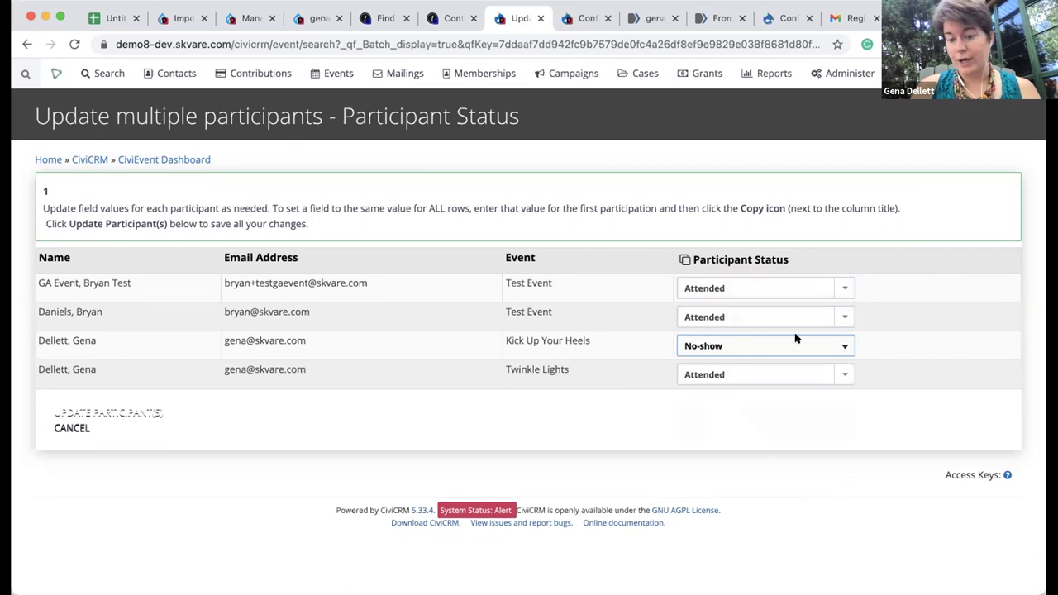
pyautogui.click(107, 413)
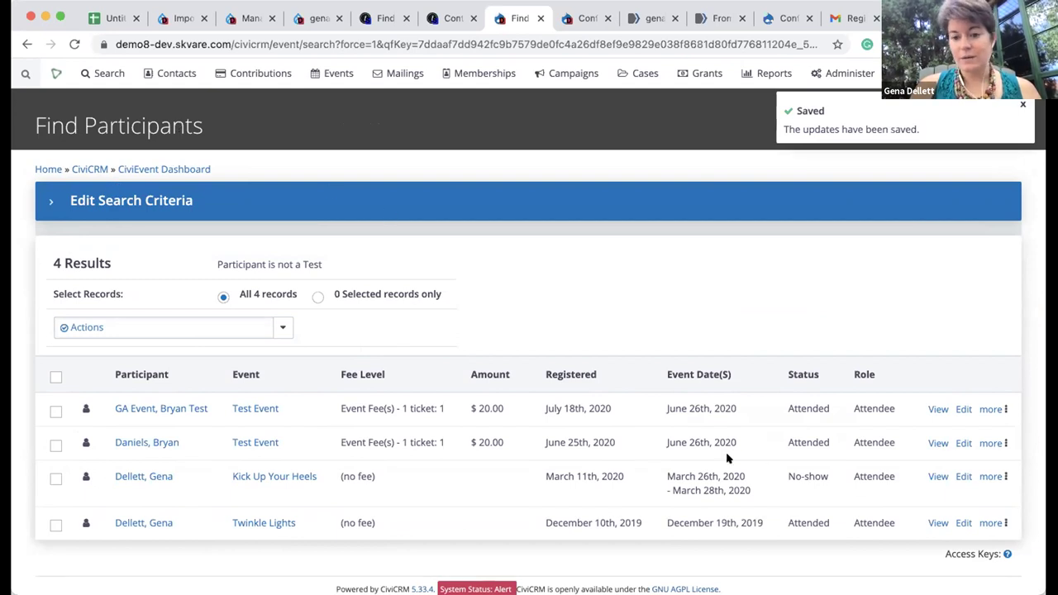
# Step: Open the contact record of the second Test Event participant in the results and view their event registrations
pyautogui.scroll(-1, 796, 468)
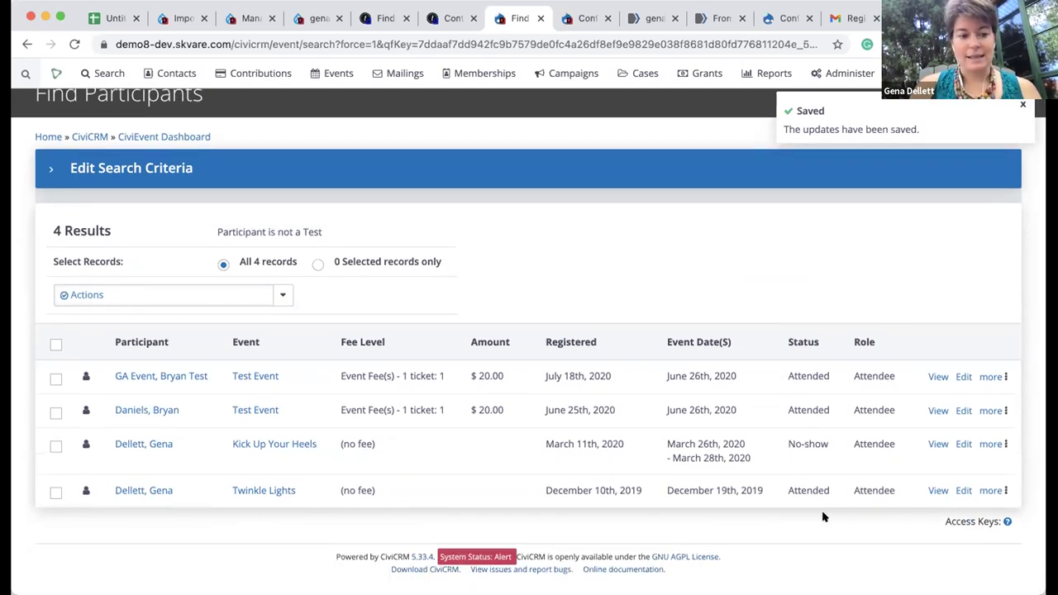
pyautogui.click(153, 411)
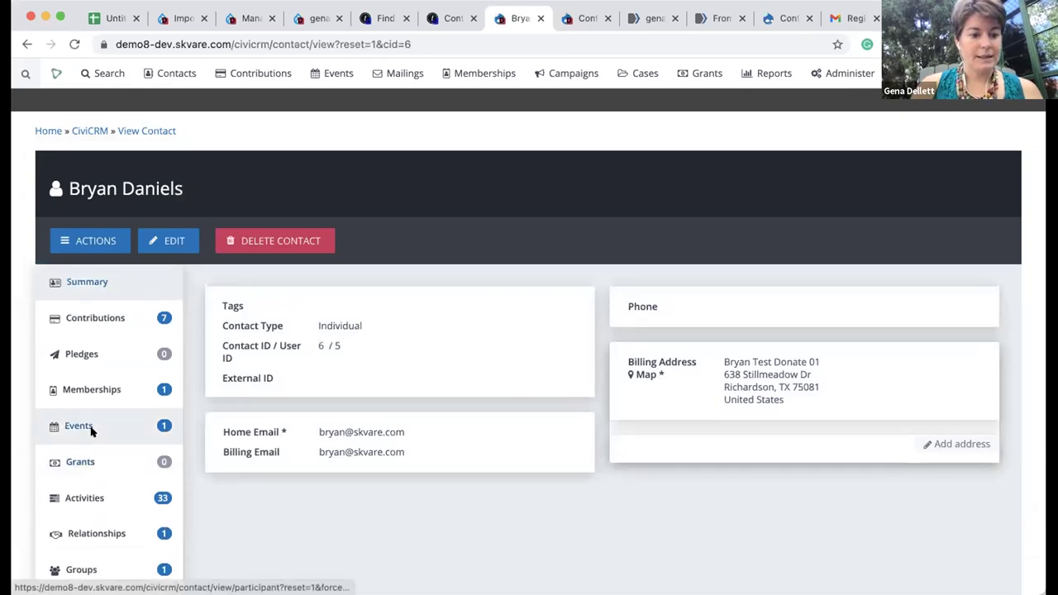
pyautogui.click(86, 427)
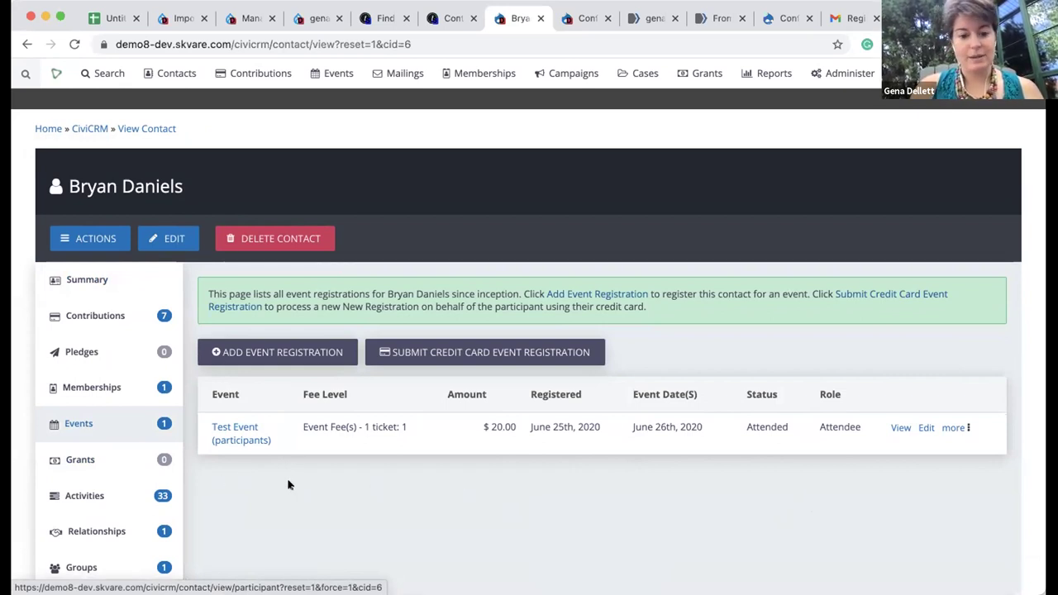
pyautogui.scroll(1, 273, 497)
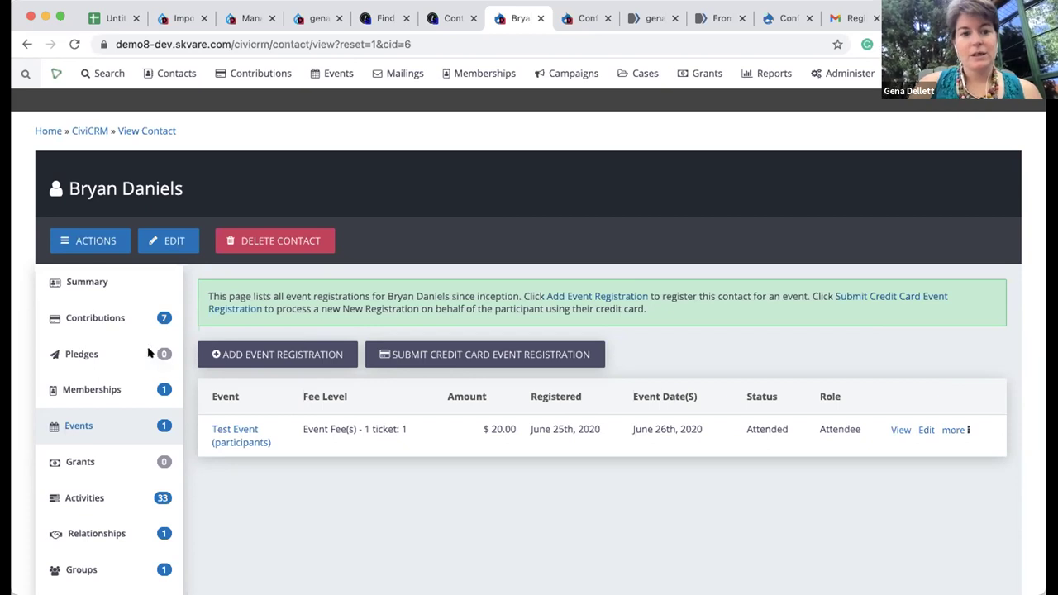
# Step: Switch to the IMBA staging site's participant search and open the Advanced Search form from there
pyautogui.click(380, 20)
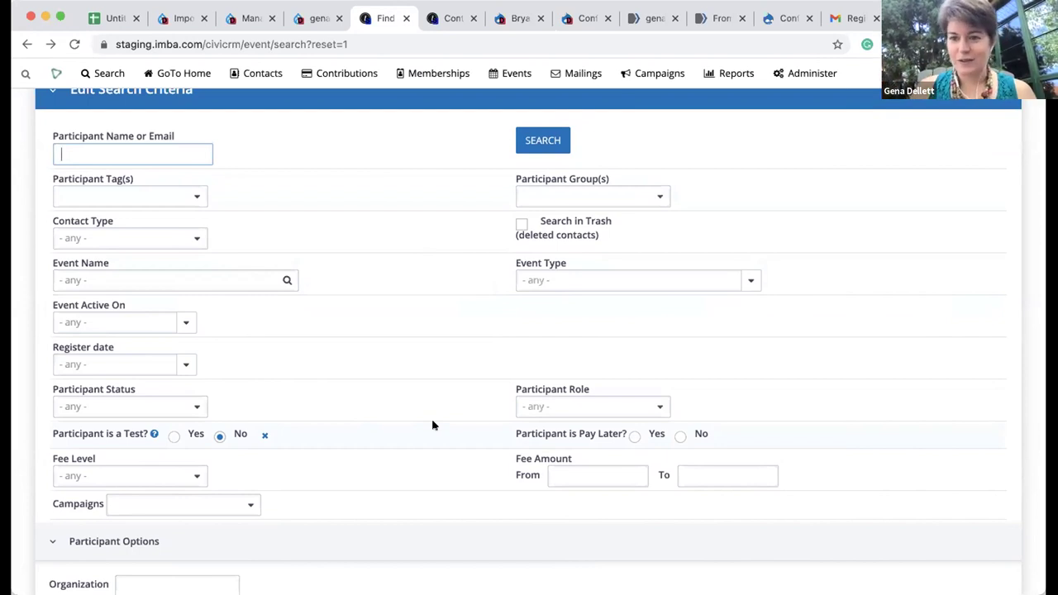
pyautogui.scroll(1, 273, 566)
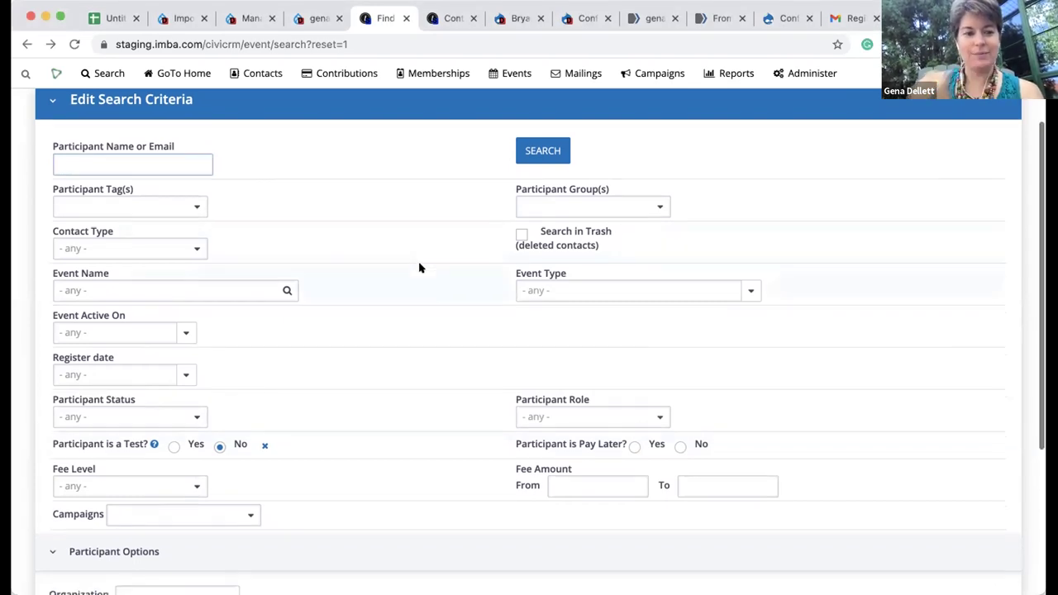
pyautogui.scroll(2, 419, 267)
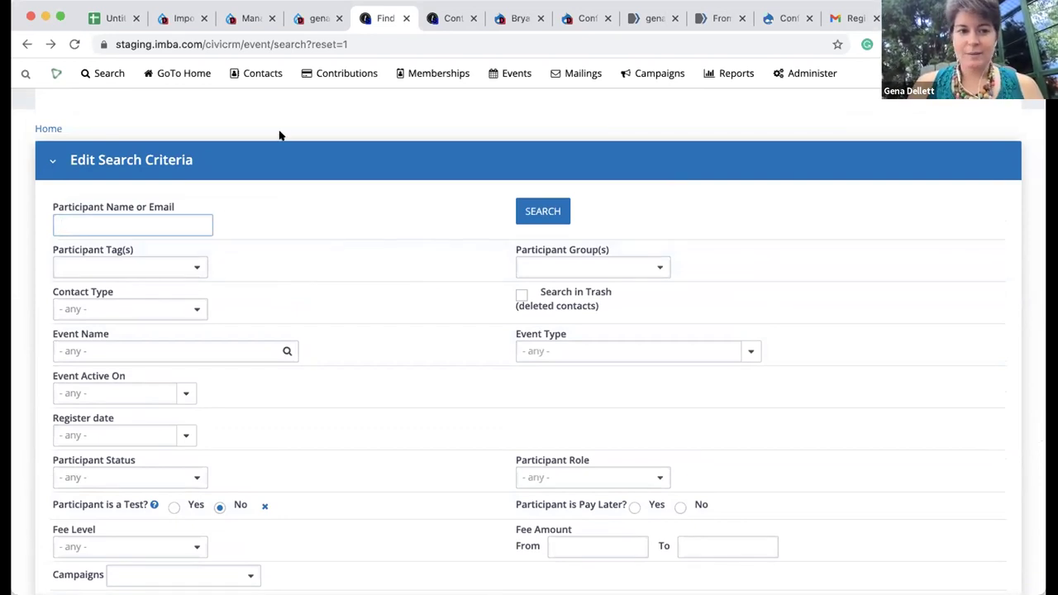
pyautogui.moveTo(109, 75)
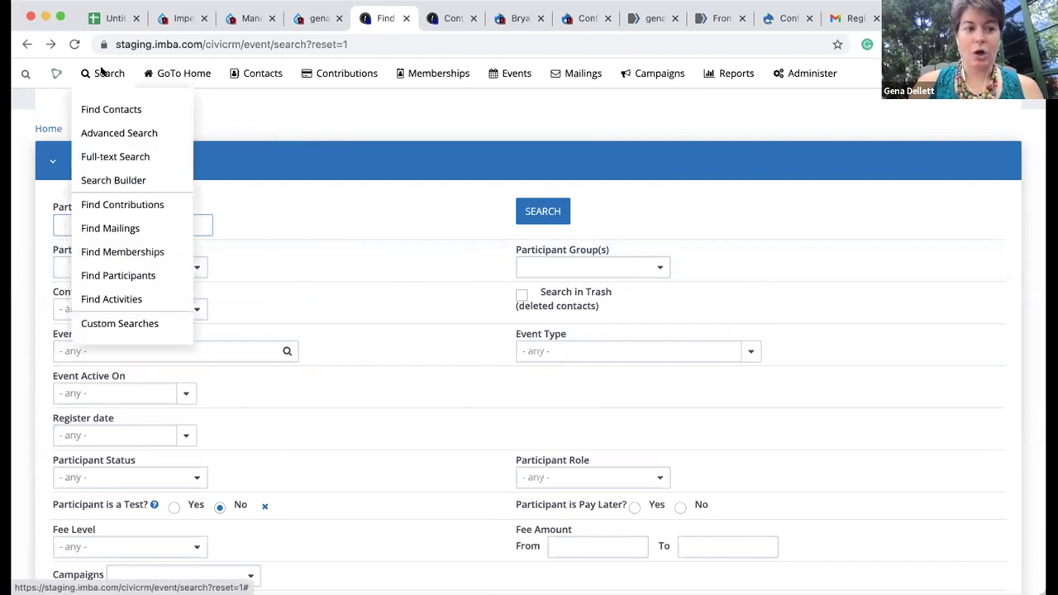
pyautogui.click(104, 132)
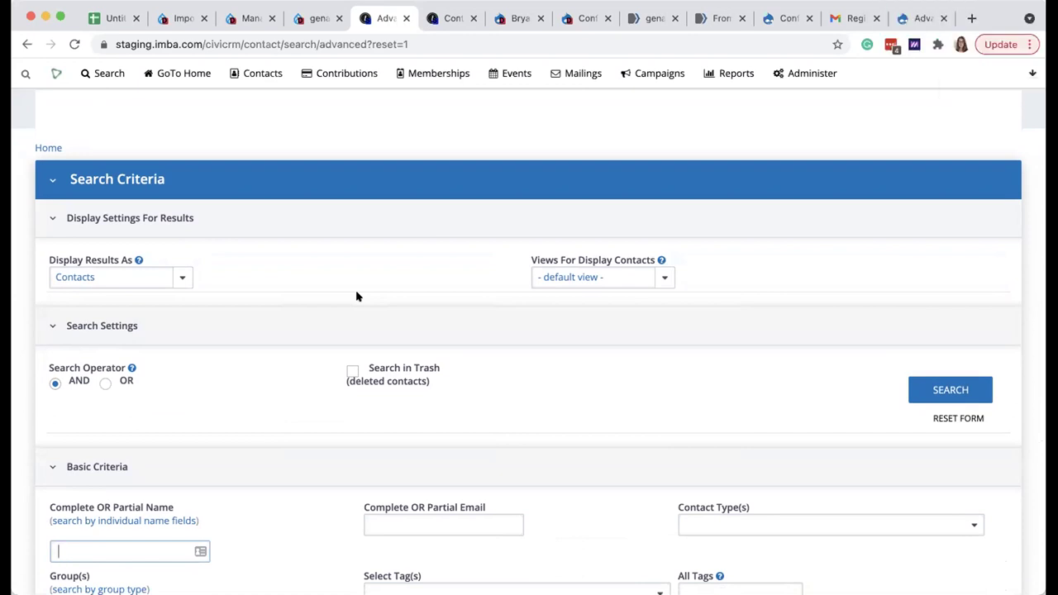
# Step: Expand the Events criteria in the Advanced Search form and review the available event and participant fields
pyautogui.scroll(-5, 444, 347)
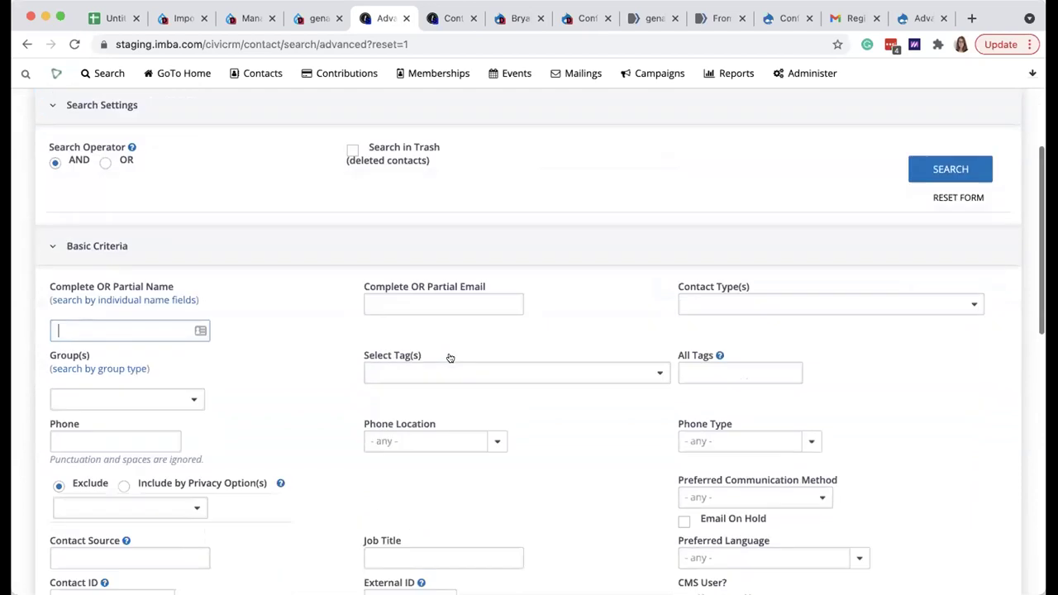
pyautogui.scroll(-2, 452, 361)
pyautogui.scroll(-4, 451, 360)
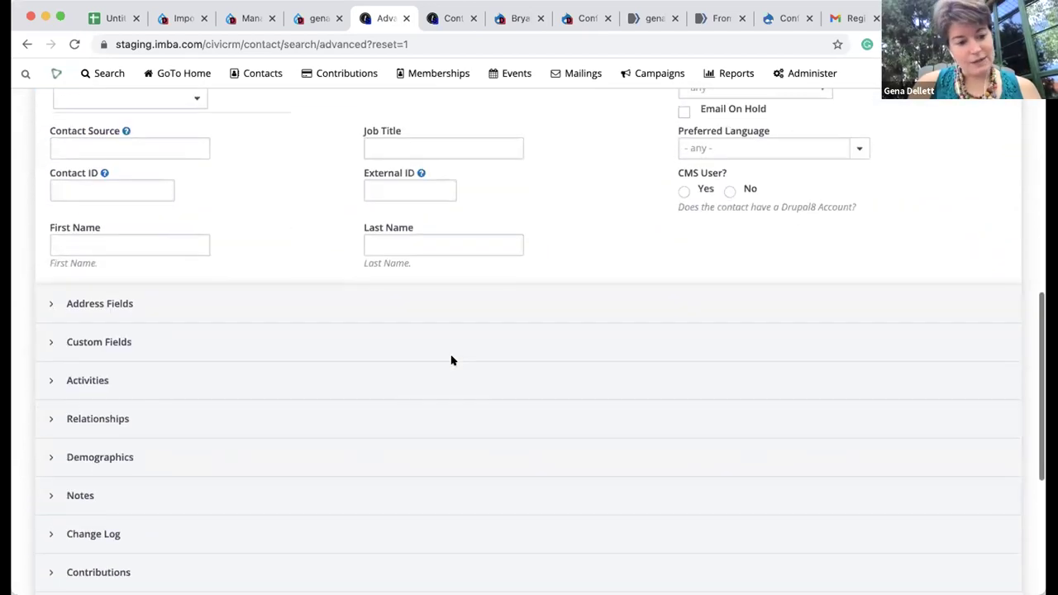
pyautogui.scroll(-1, 479, 381)
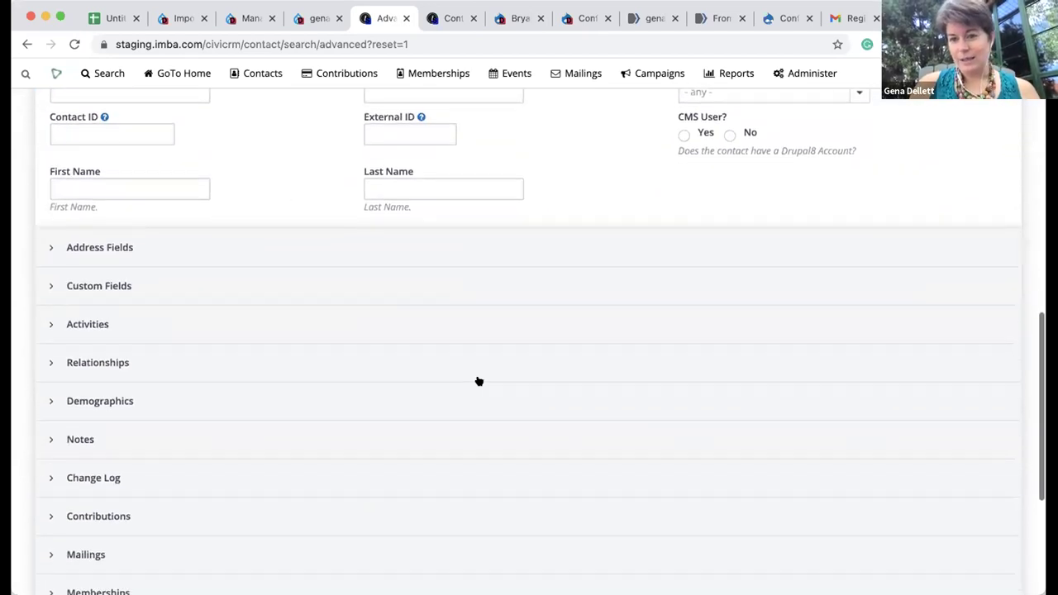
pyautogui.scroll(3, 499, 395)
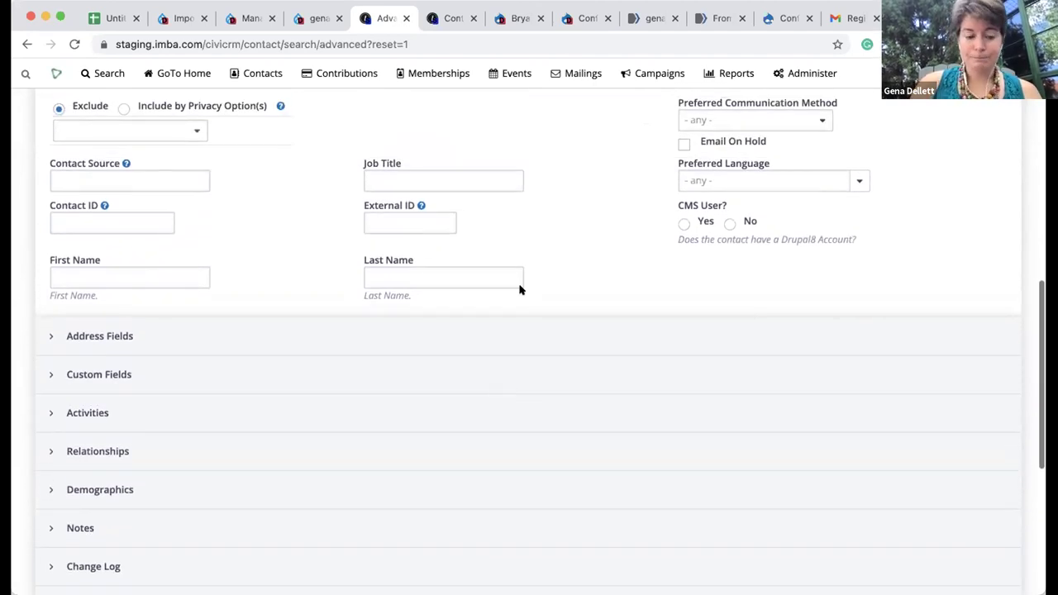
pyautogui.scroll(-3, 323, 397)
pyautogui.scroll(-1, 324, 402)
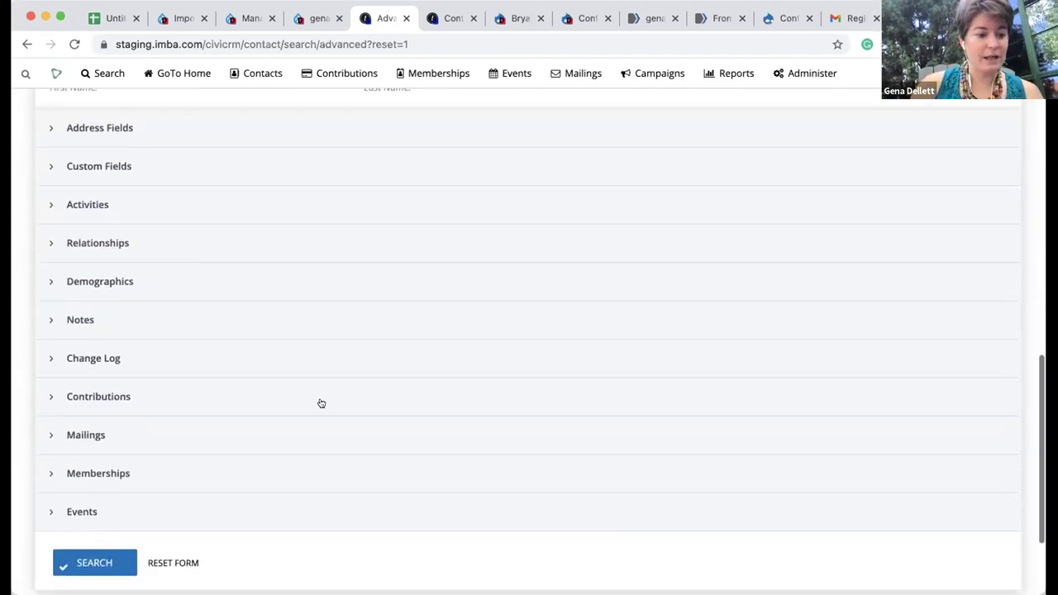
pyautogui.click(80, 510)
pyautogui.scroll(-1, 368, 434)
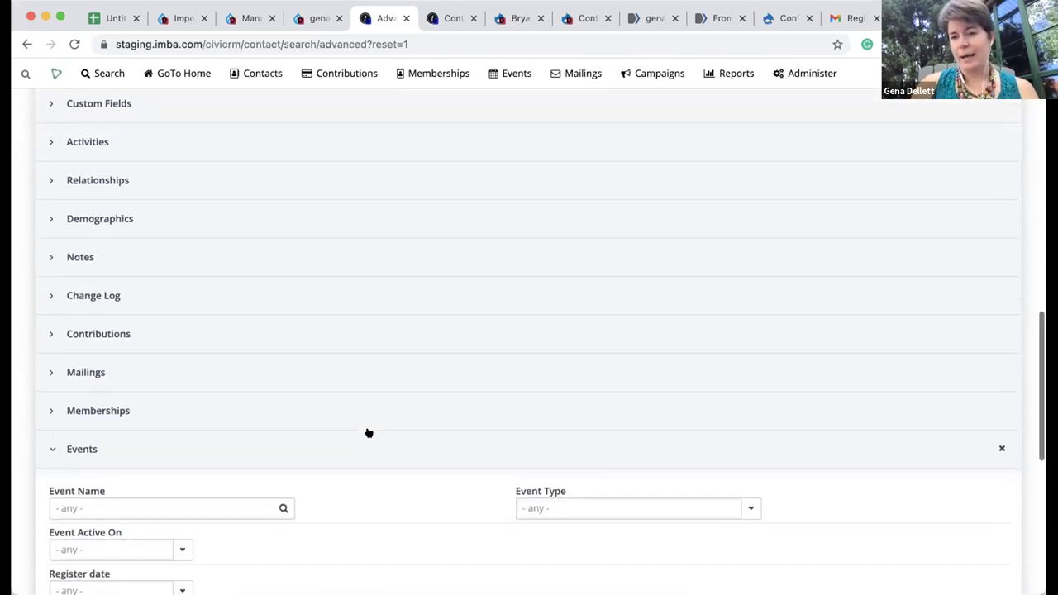
pyautogui.scroll(-1, 370, 433)
pyautogui.scroll(-4, 368, 430)
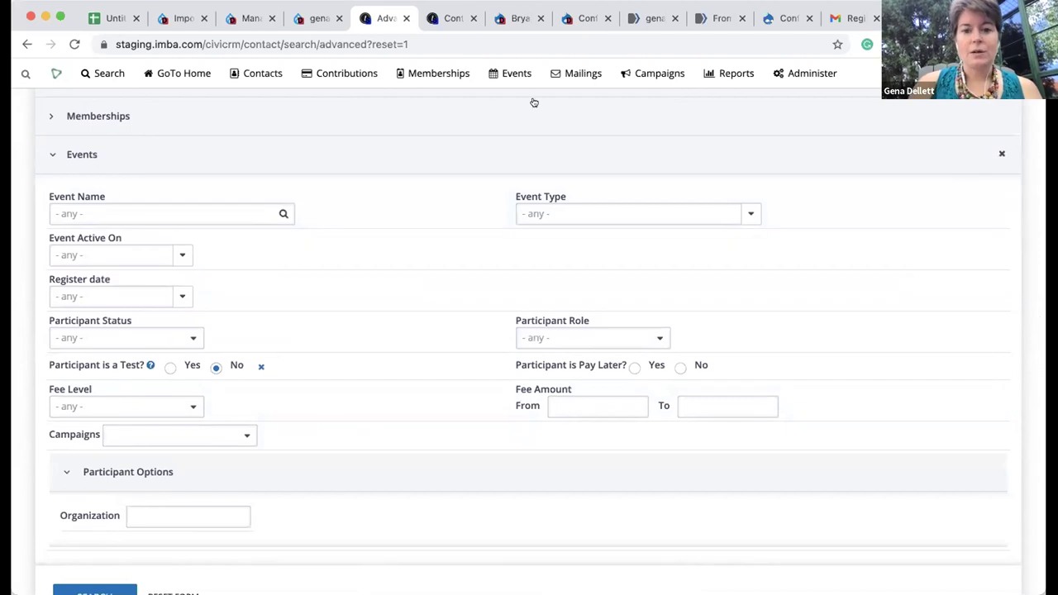
# Step: View the campaign choices in the Events criteria without selecting one
pyautogui.moveTo(638, 73)
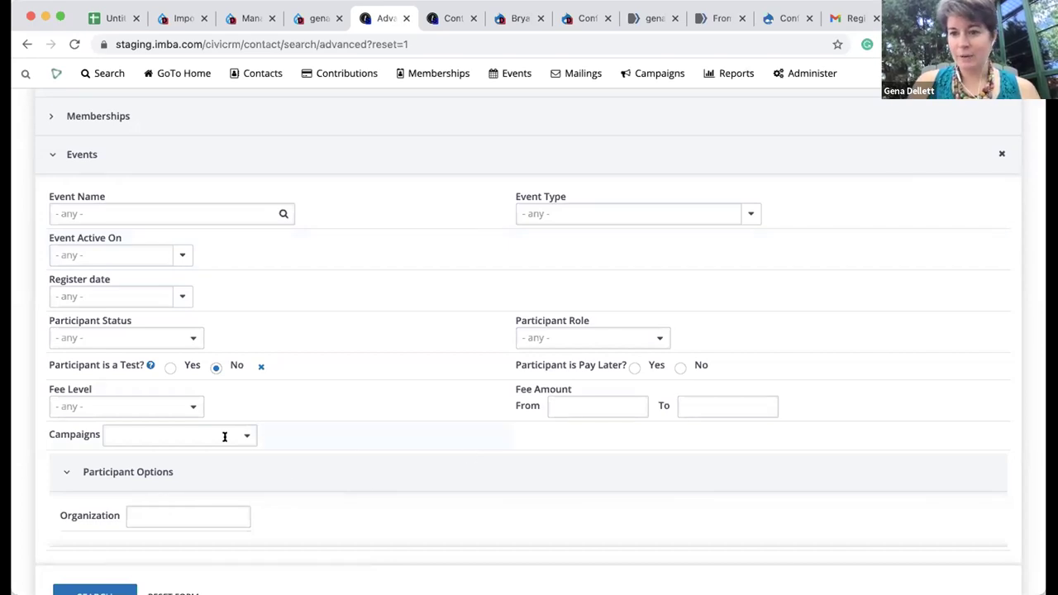
pyautogui.click(167, 433)
pyautogui.scroll(-1, 157, 422)
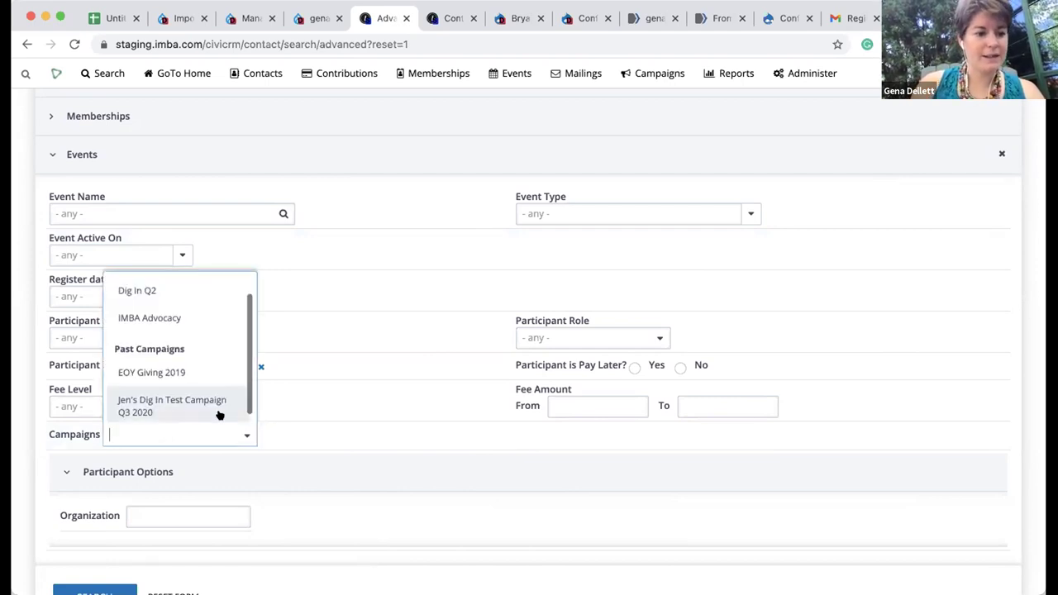
pyautogui.scroll(-1, 220, 410)
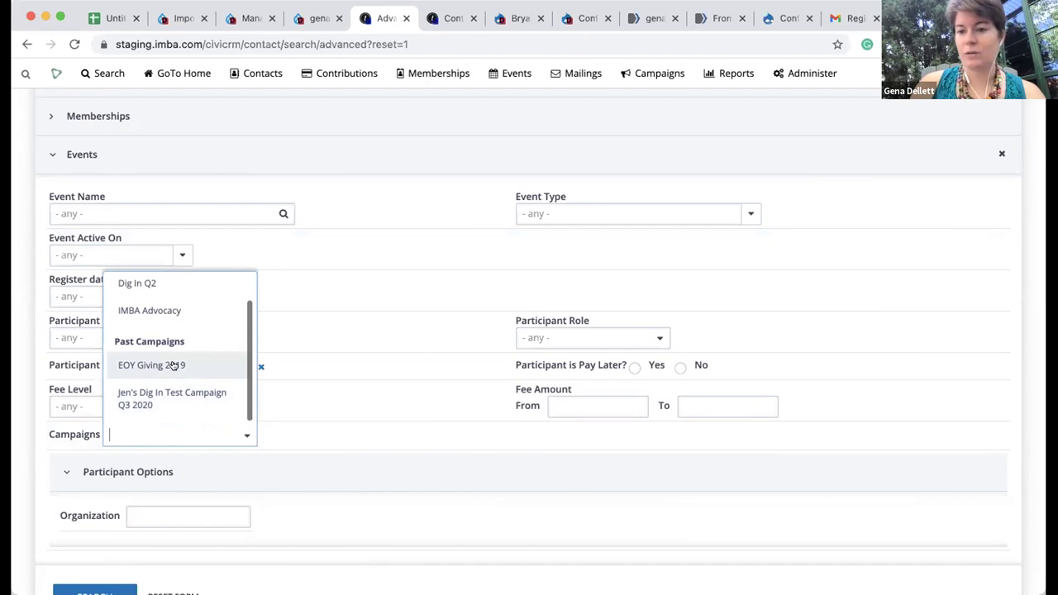
pyautogui.click(296, 436)
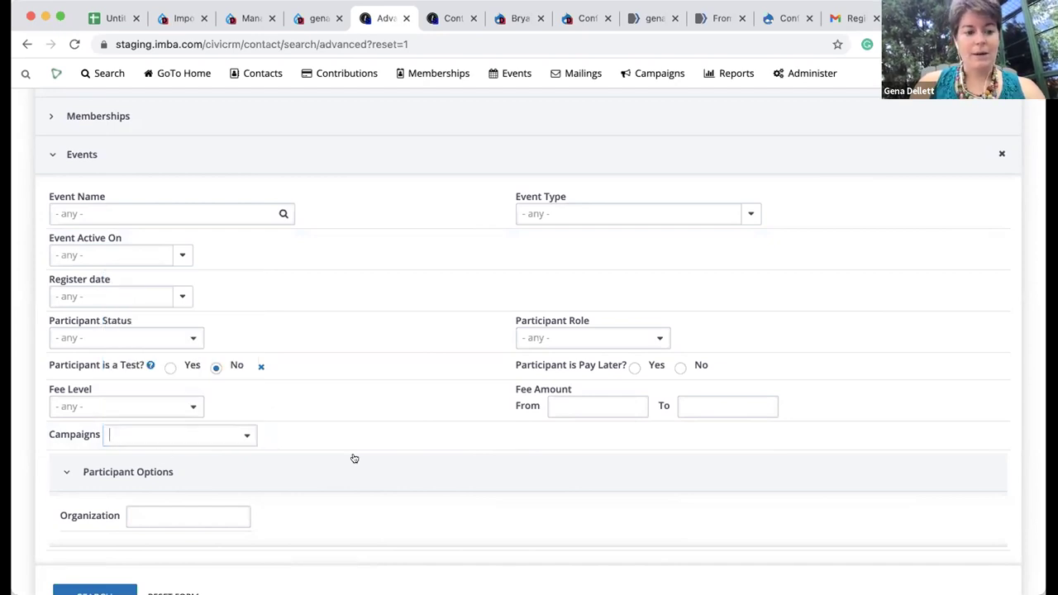
# Step: Expand the Contributions criteria and view the campaign choices offered there
pyautogui.scroll(4, 355, 457)
pyautogui.click(172, 199)
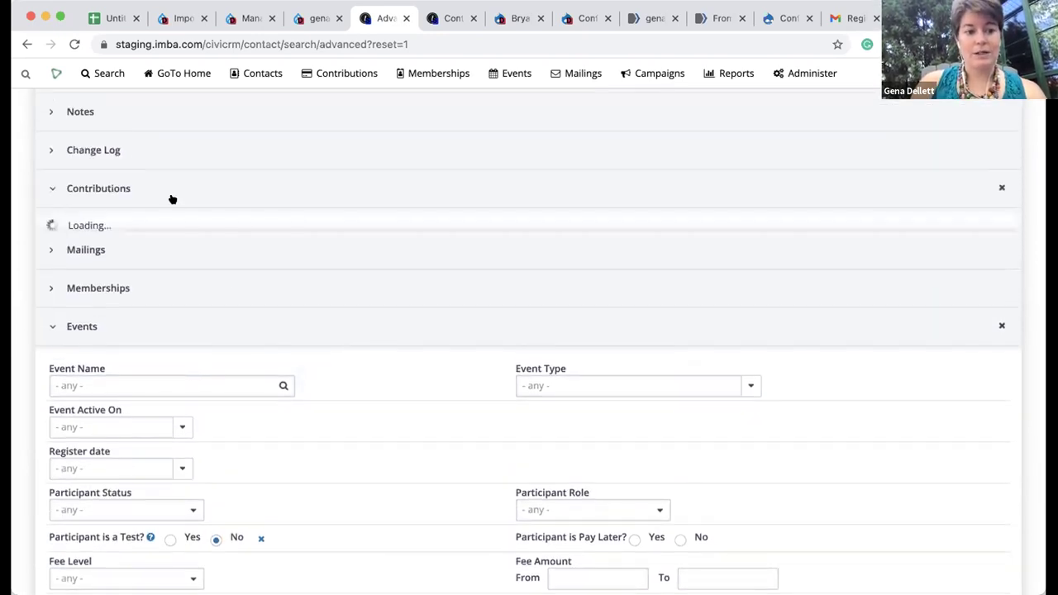
pyautogui.scroll(-2, 318, 355)
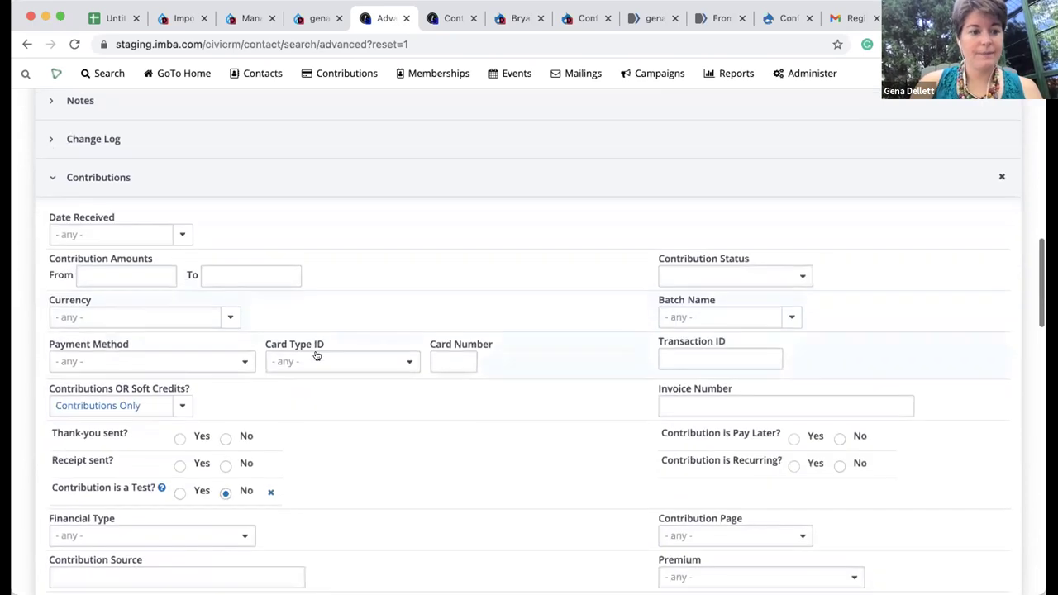
pyautogui.scroll(-8, 332, 456)
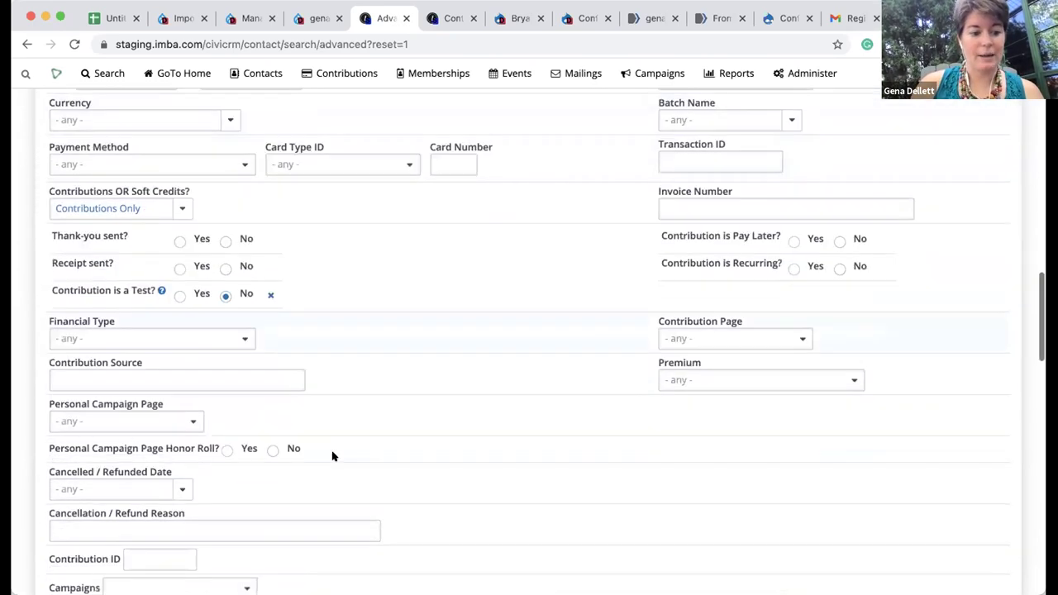
pyautogui.click(190, 425)
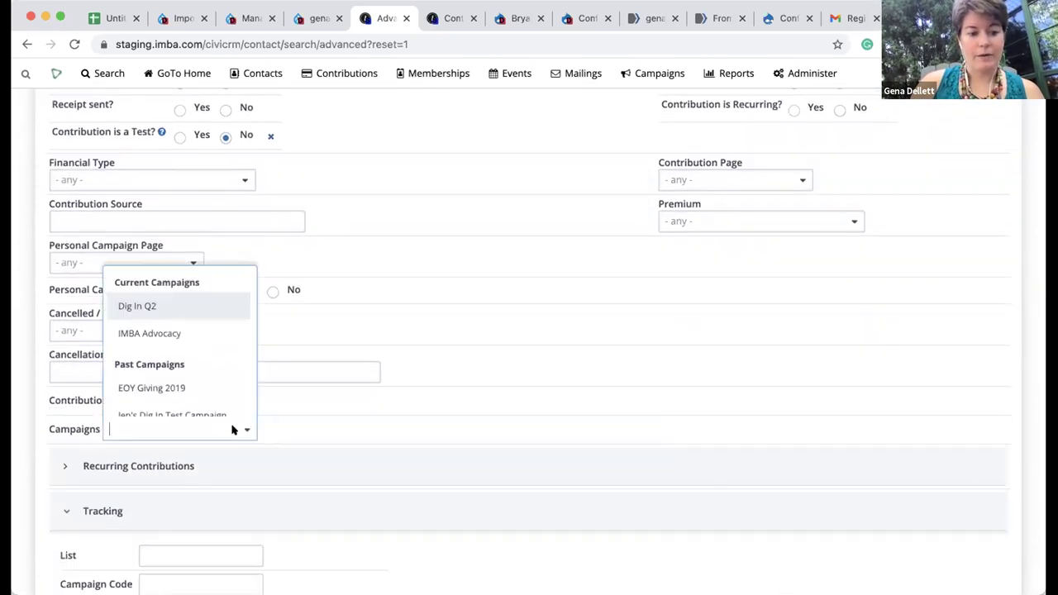
pyautogui.scroll(-1, 212, 402)
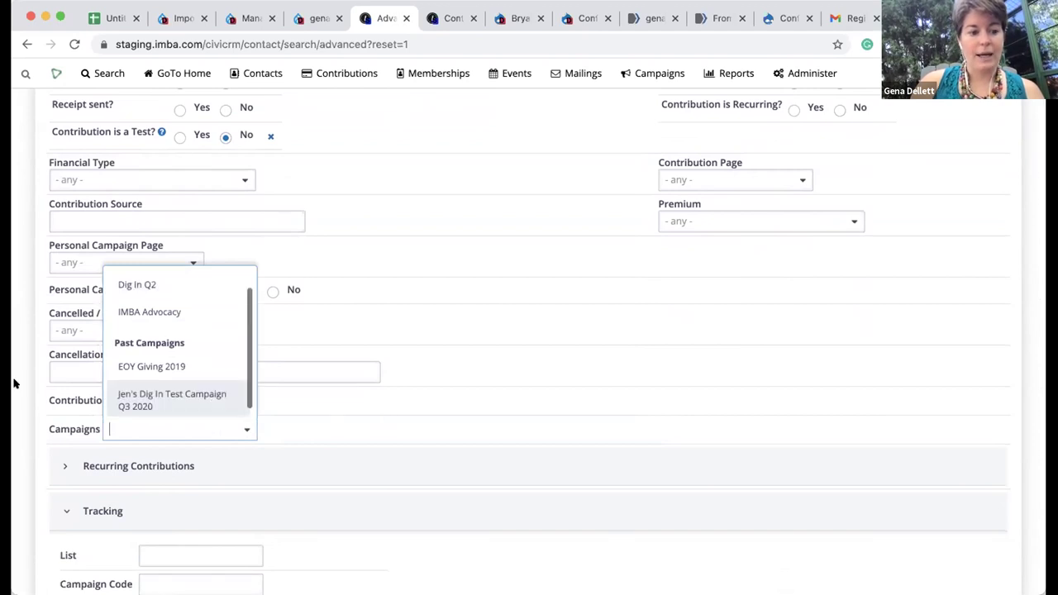
pyautogui.click(14, 378)
# Step: View the Display Results As options in the display settings, leaving the results set to Contacts
pyautogui.scroll(10, 338, 340)
pyautogui.scroll(10, 340, 342)
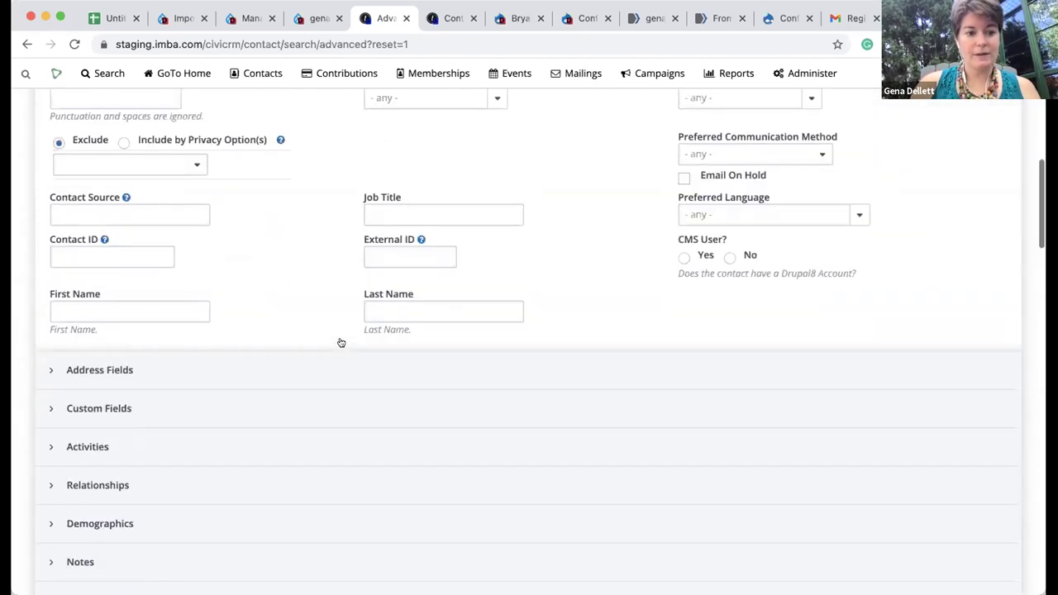
pyautogui.scroll(2, 339, 342)
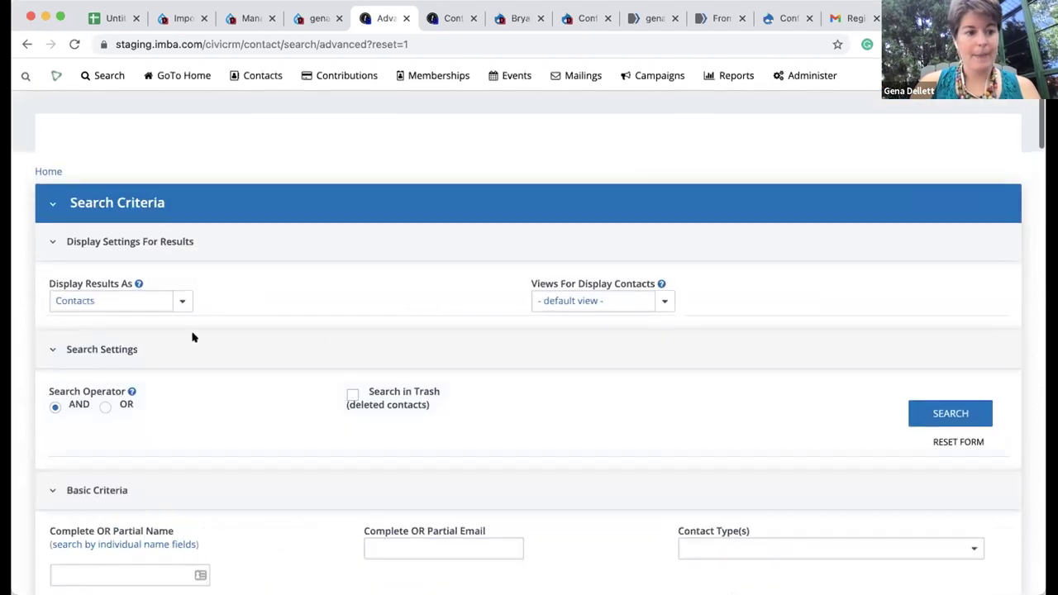
pyautogui.click(98, 298)
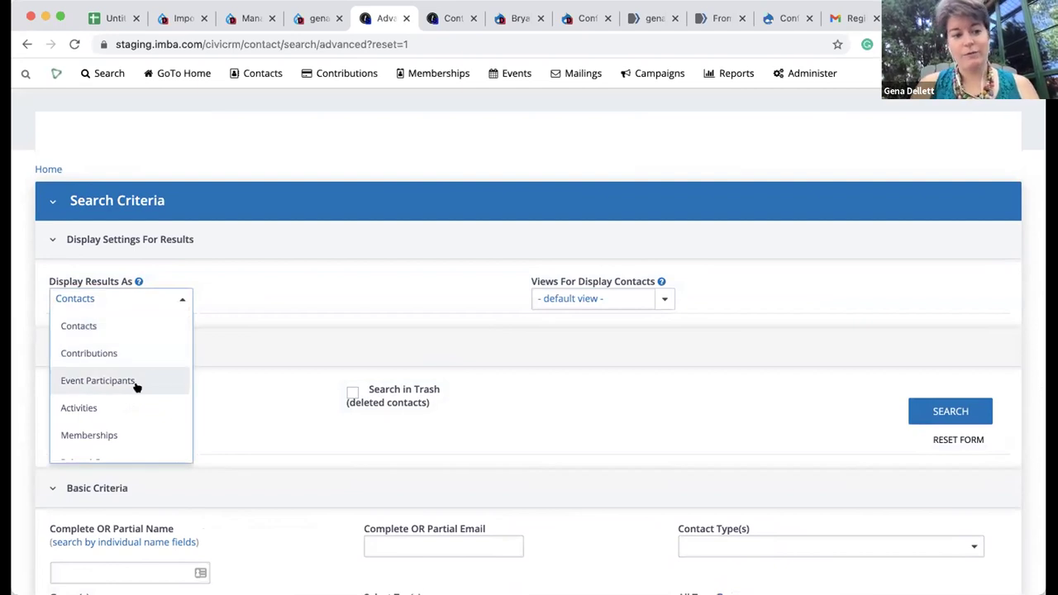
pyautogui.scroll(-1, 138, 388)
pyautogui.click(22, 330)
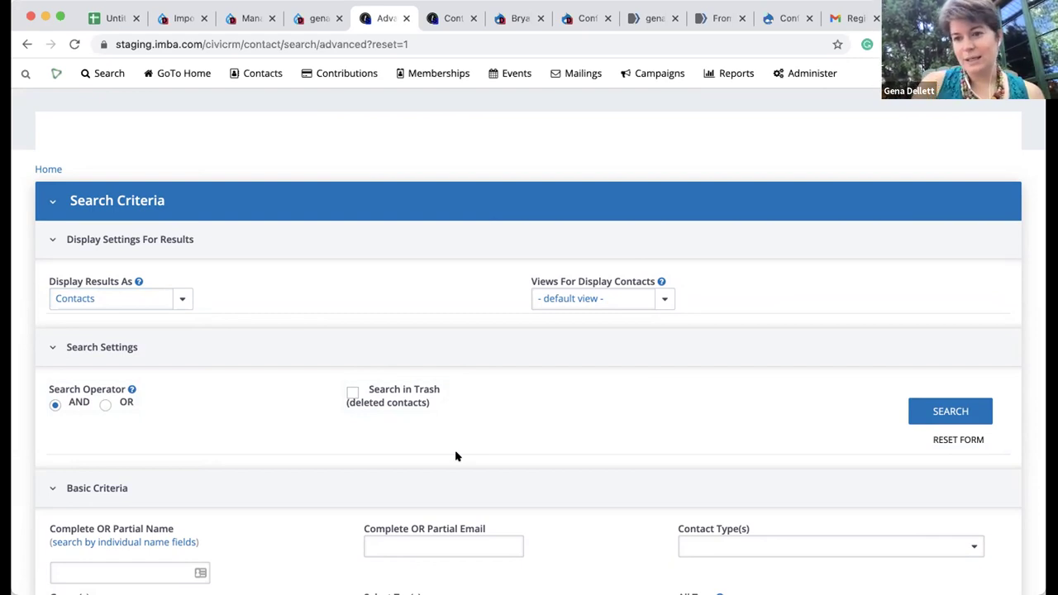
pyautogui.scroll(-5, 560, 433)
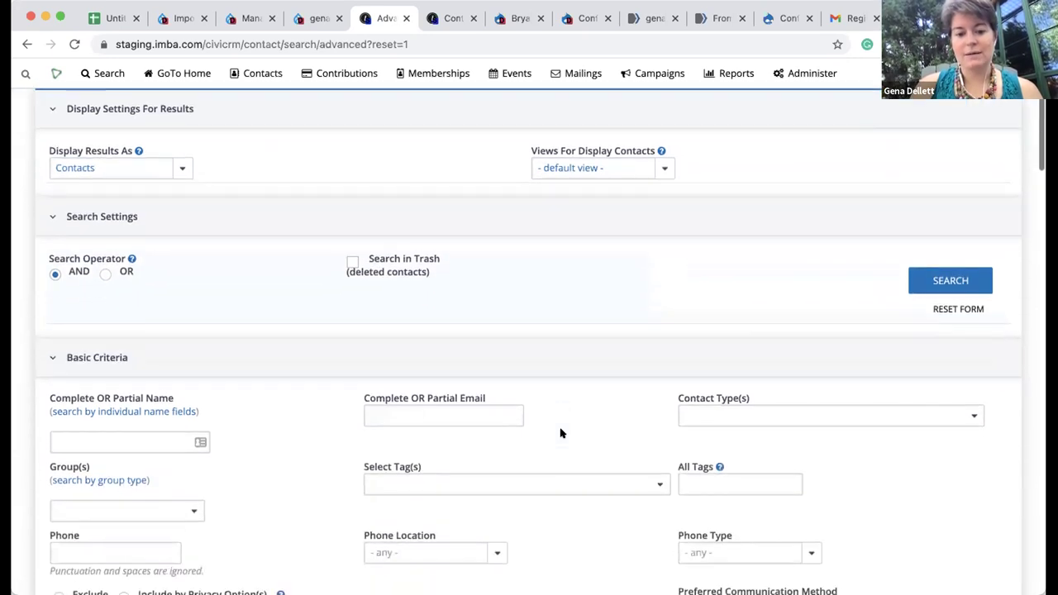
pyautogui.scroll(-1, 560, 434)
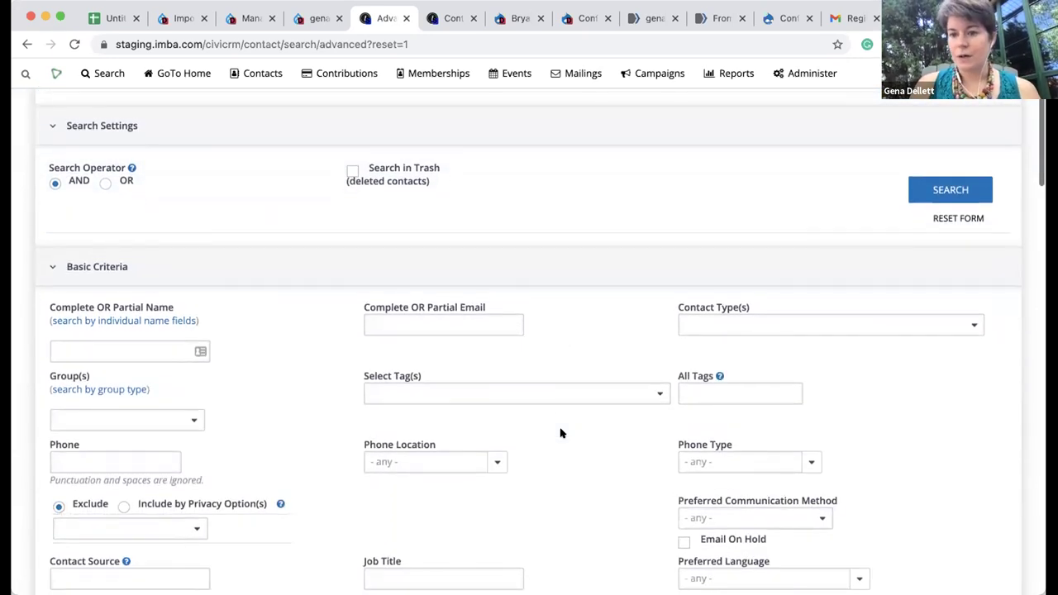
pyautogui.scroll(-1, 560, 434)
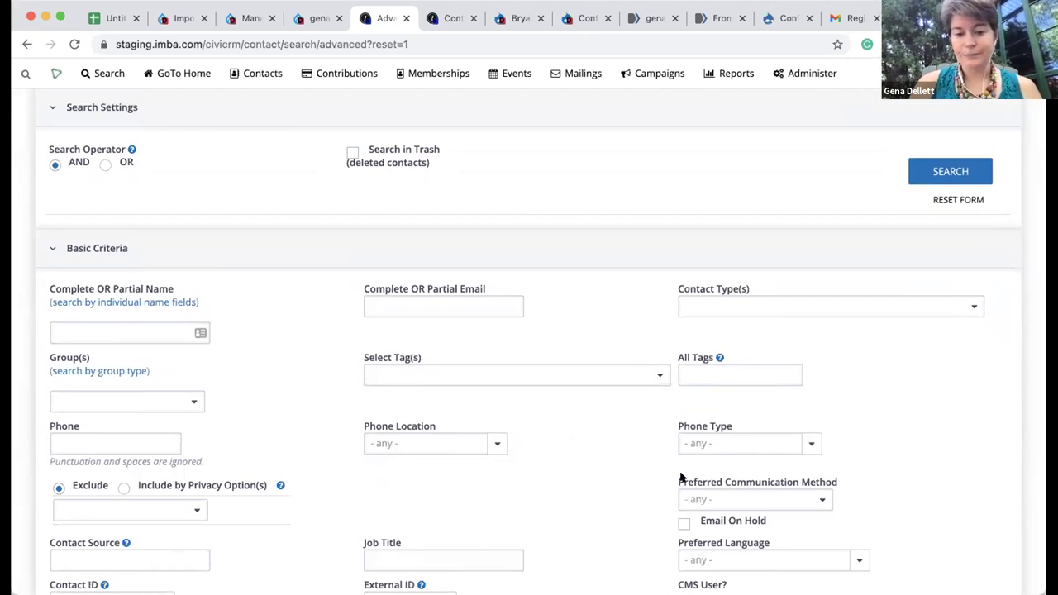
pyautogui.scroll(-5, 592, 408)
pyautogui.scroll(10, 593, 406)
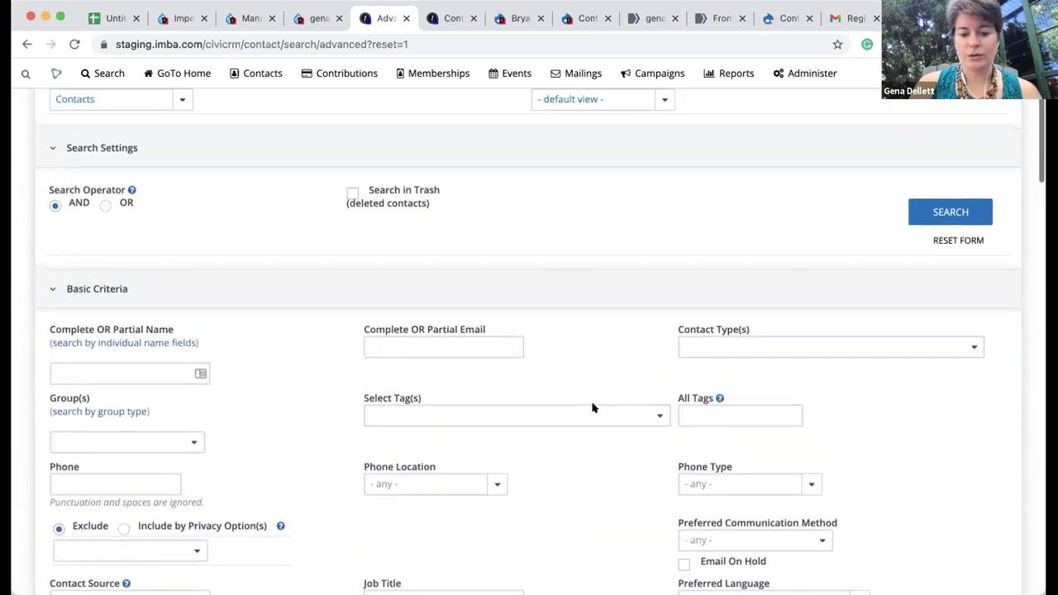
pyautogui.scroll(3, 620, 381)
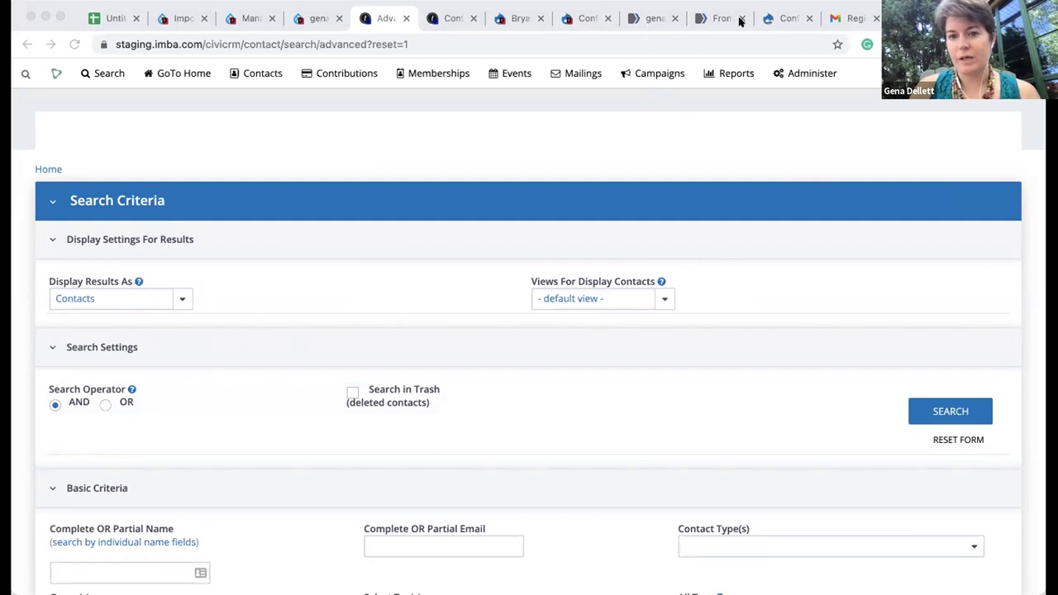
# Step: Switch to the NNLM user account page and review the Previous list under My Trainings & Events
pyautogui.click(821, 148)
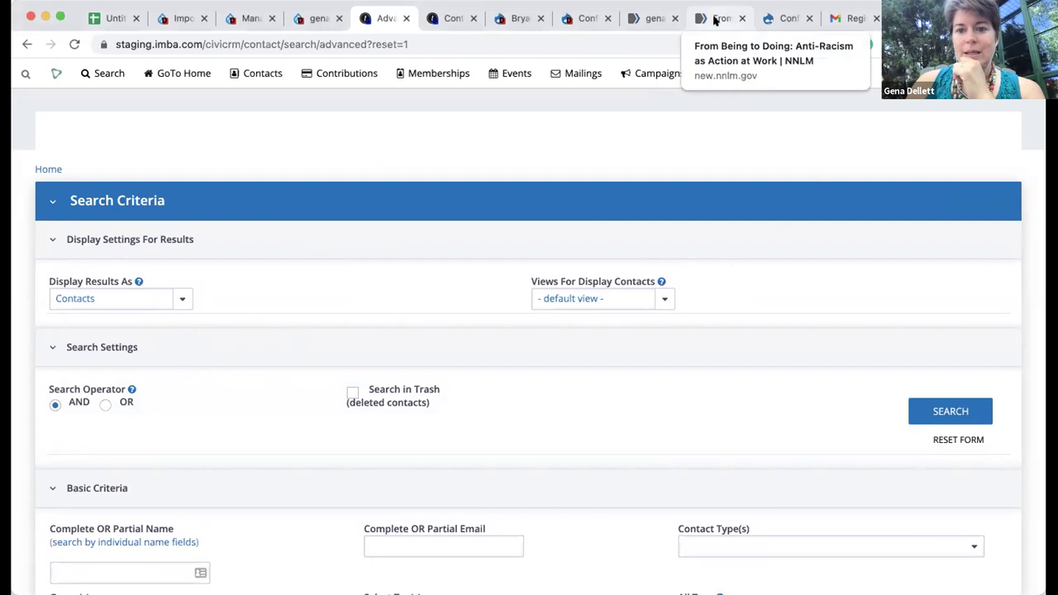
pyautogui.click(645, 21)
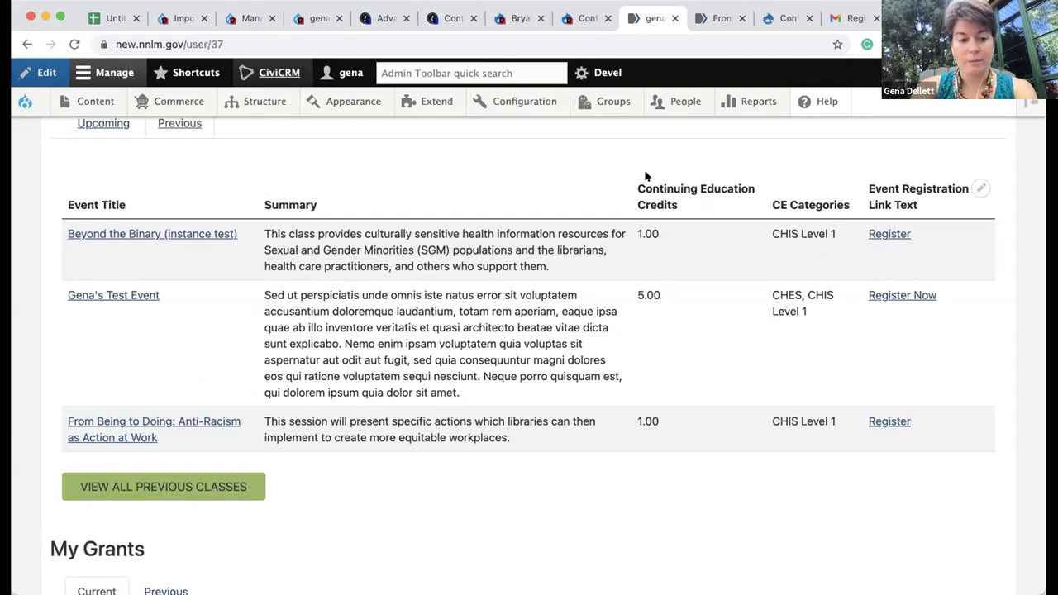
pyautogui.scroll(2, 569, 253)
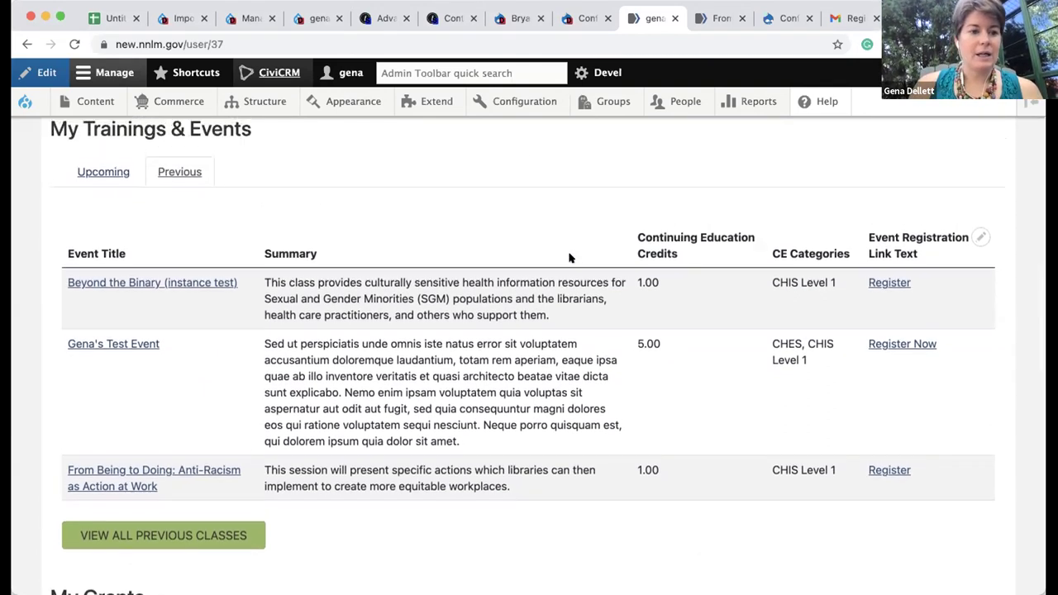
pyautogui.scroll(1, 406, 222)
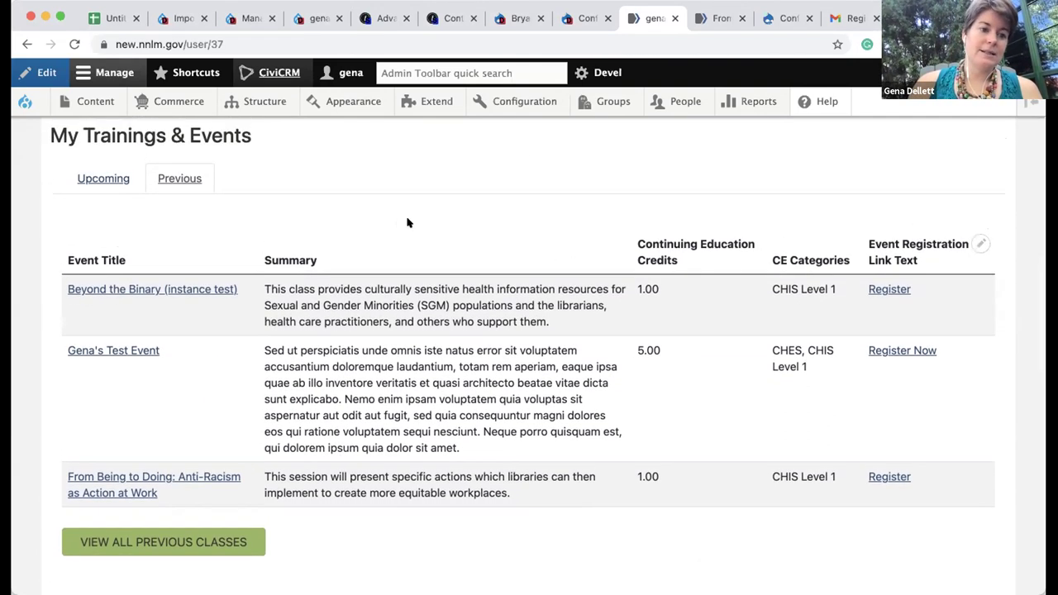
pyautogui.scroll(-1, 487, 248)
pyautogui.scroll(1, 489, 248)
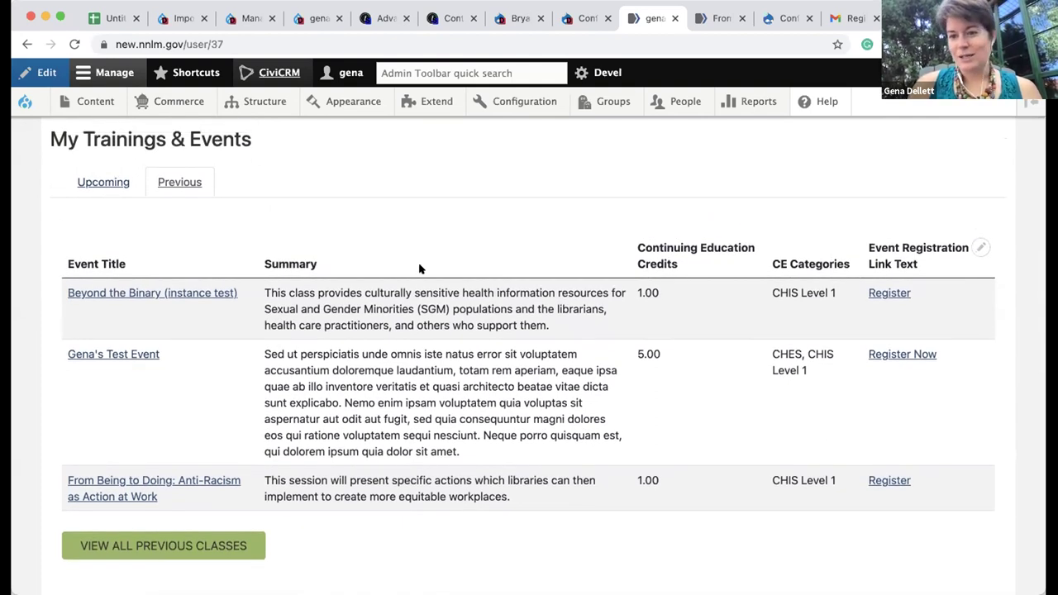
pyautogui.scroll(1, 442, 262)
pyautogui.scroll(2, 442, 261)
pyautogui.scroll(-2, 442, 262)
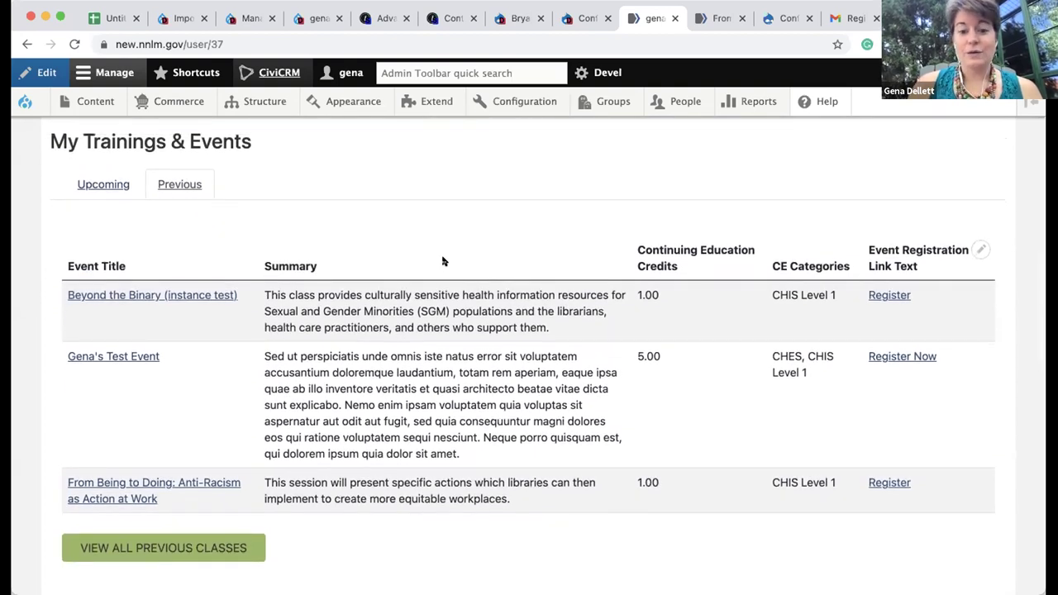
pyautogui.scroll(-1, 324, 329)
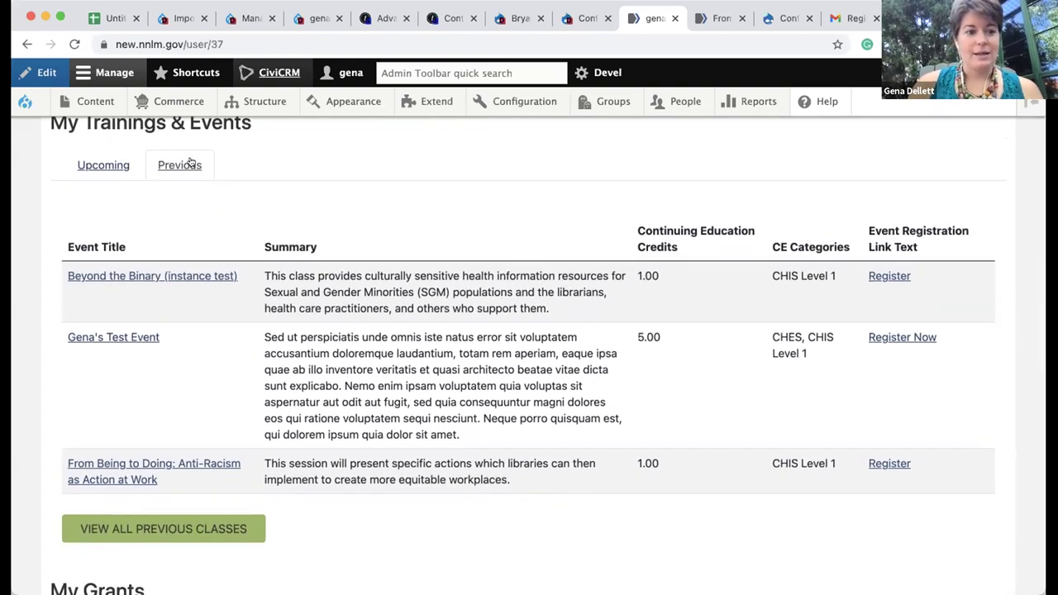
pyautogui.scroll(1, 231, 178)
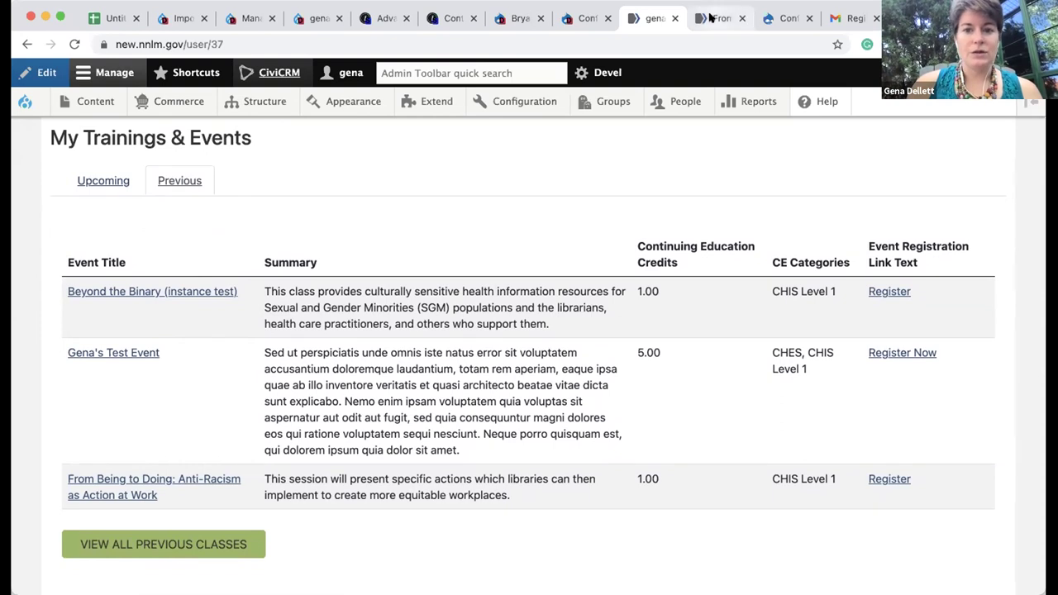
# Step: Switch to the public class page for From Being to Doing: Anti-Racism as Action at Work and review its description, details and recording
pyautogui.click(711, 16)
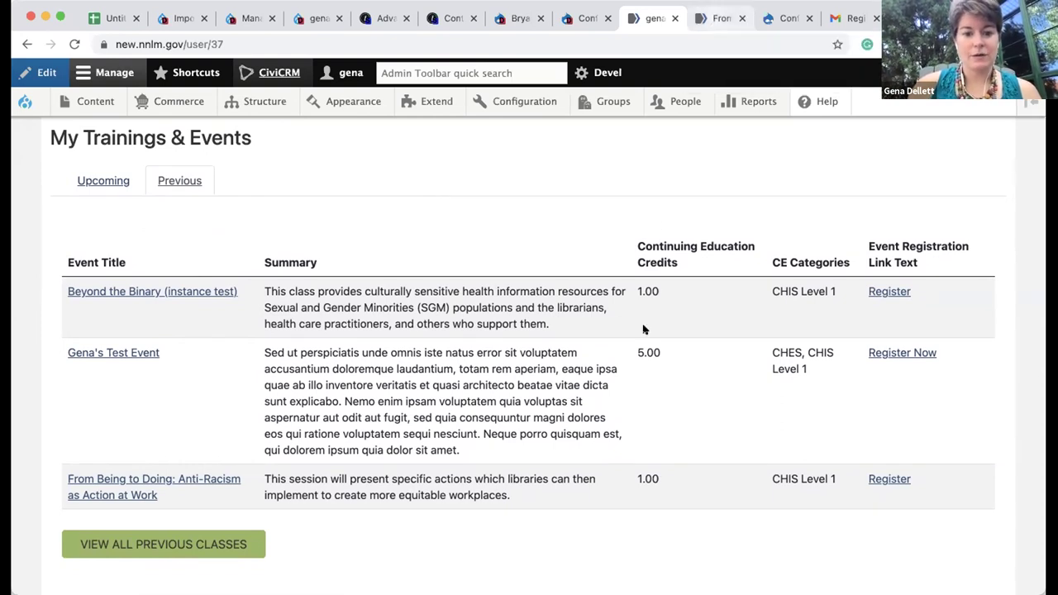
pyautogui.scroll(-2, 736, 375)
pyautogui.scroll(-1, 736, 374)
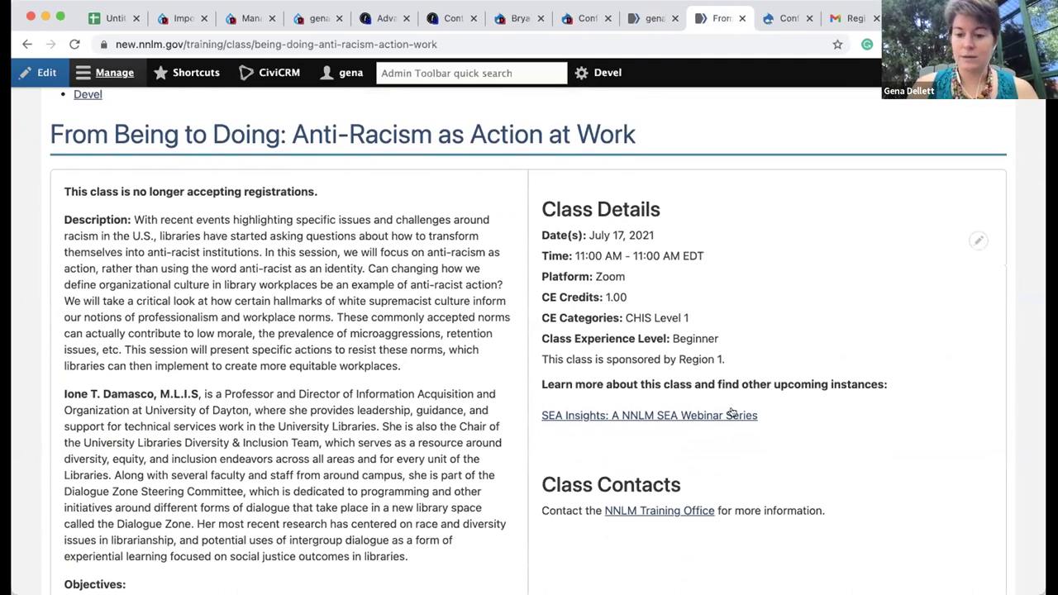
pyautogui.scroll(-2, 726, 447)
pyautogui.scroll(-1, 725, 473)
pyautogui.scroll(2, 724, 472)
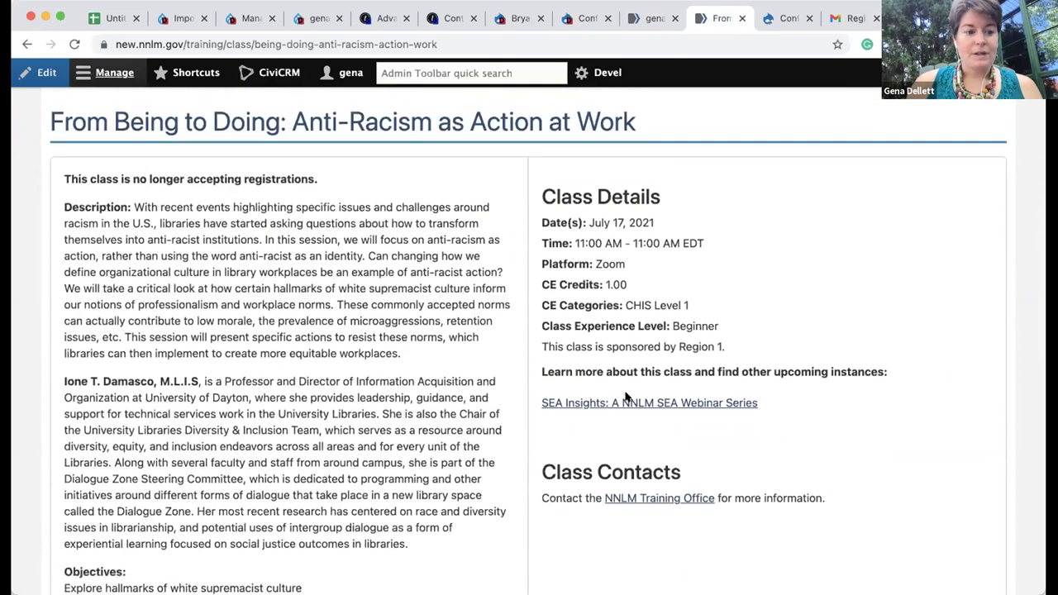
pyautogui.scroll(-1, 421, 380)
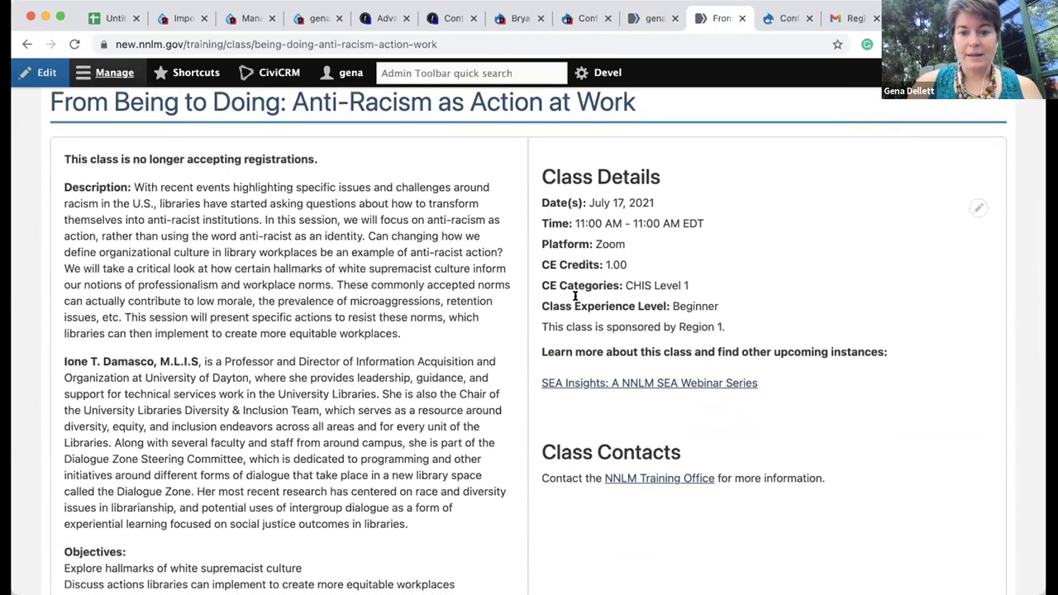
pyautogui.scroll(-3, 689, 442)
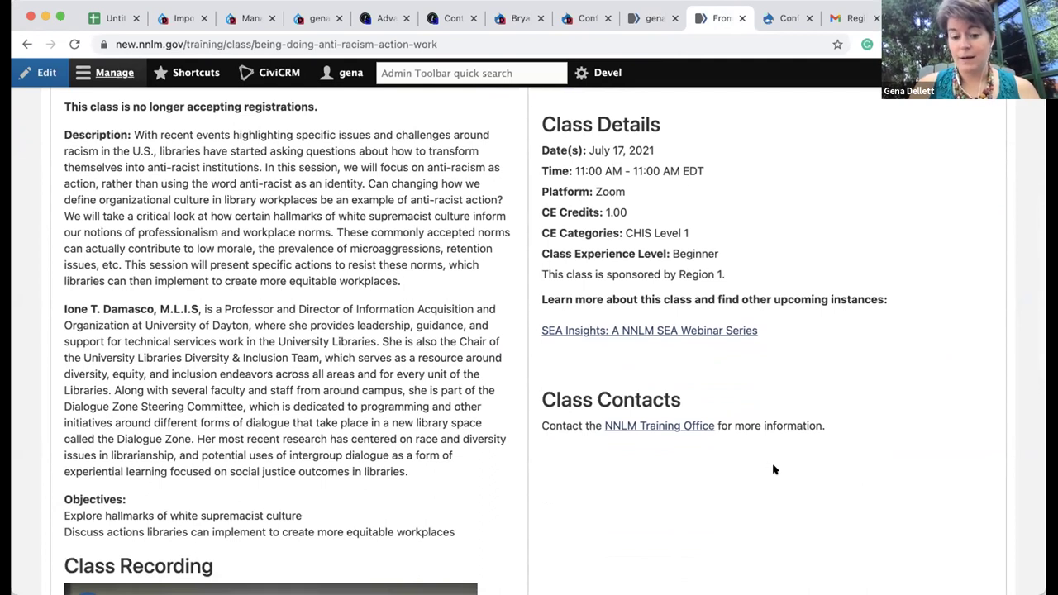
pyautogui.scroll(-10, 774, 470)
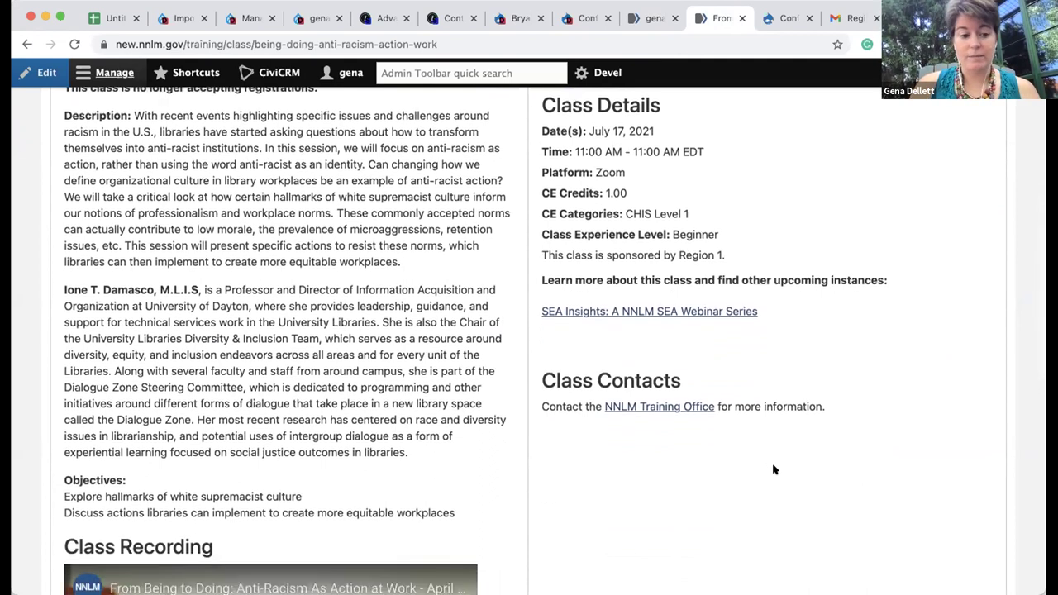
pyautogui.scroll(-2, 748, 433)
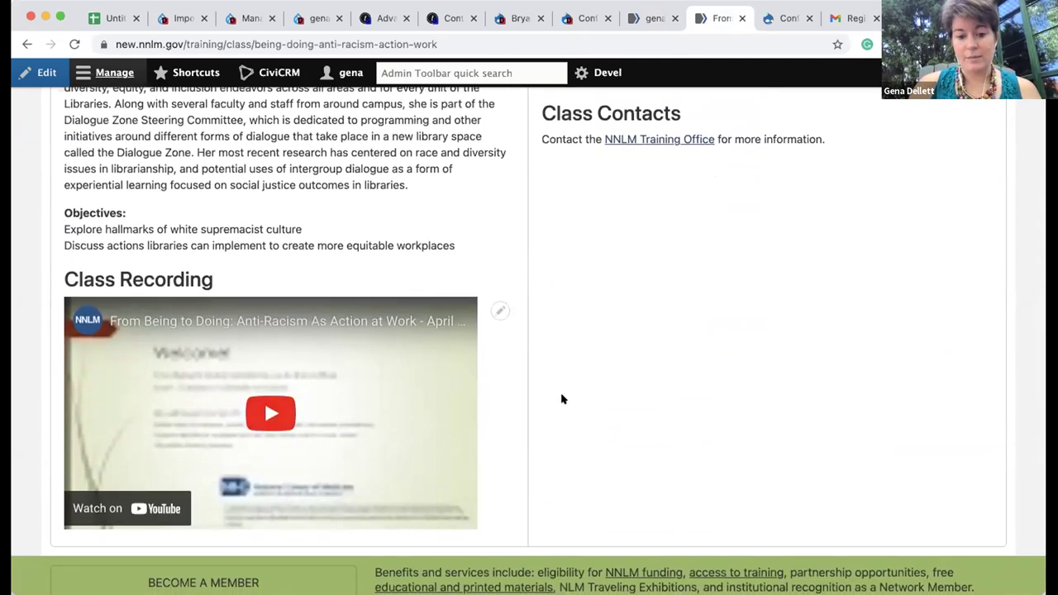
pyautogui.scroll(6, 657, 395)
pyautogui.scroll(3, 655, 394)
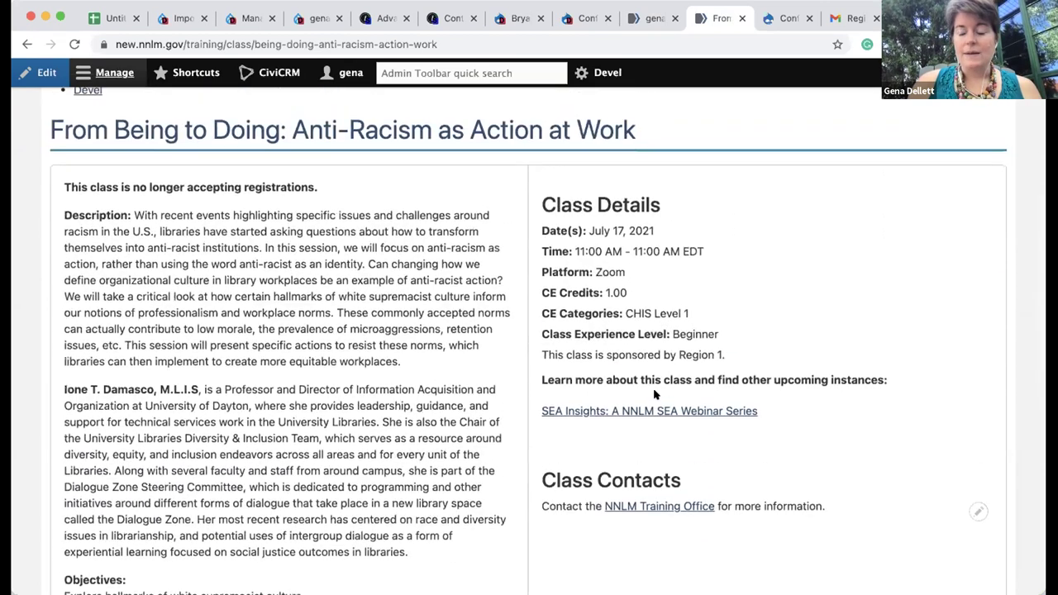
# Step: Revisit the account's Previous events list, then return to the anti-racism class page and examine its Class Recording and Class Details
pyautogui.click(649, 18)
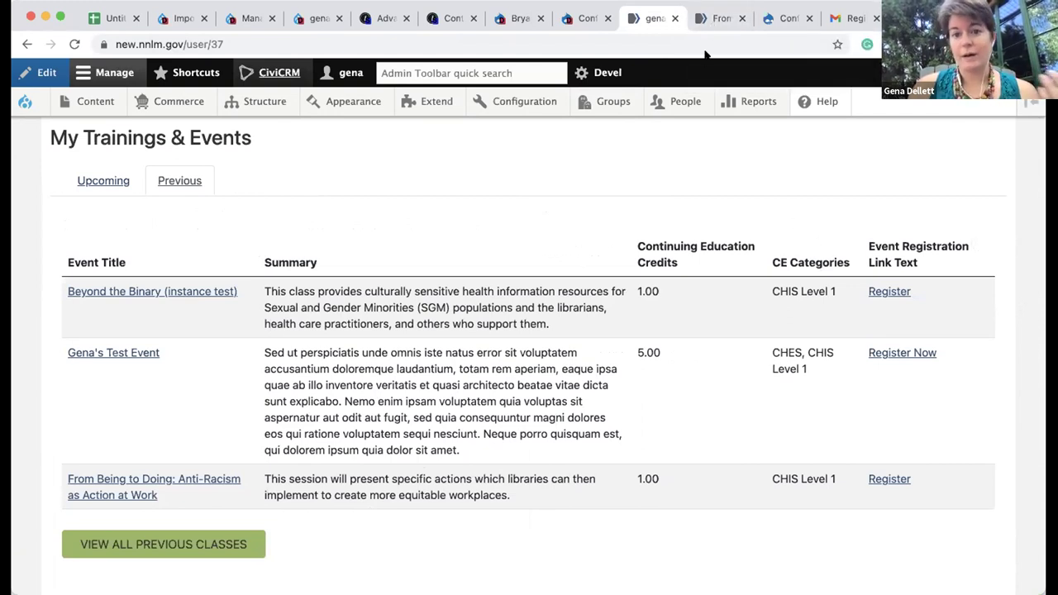
pyautogui.scroll(-5, 710, 269)
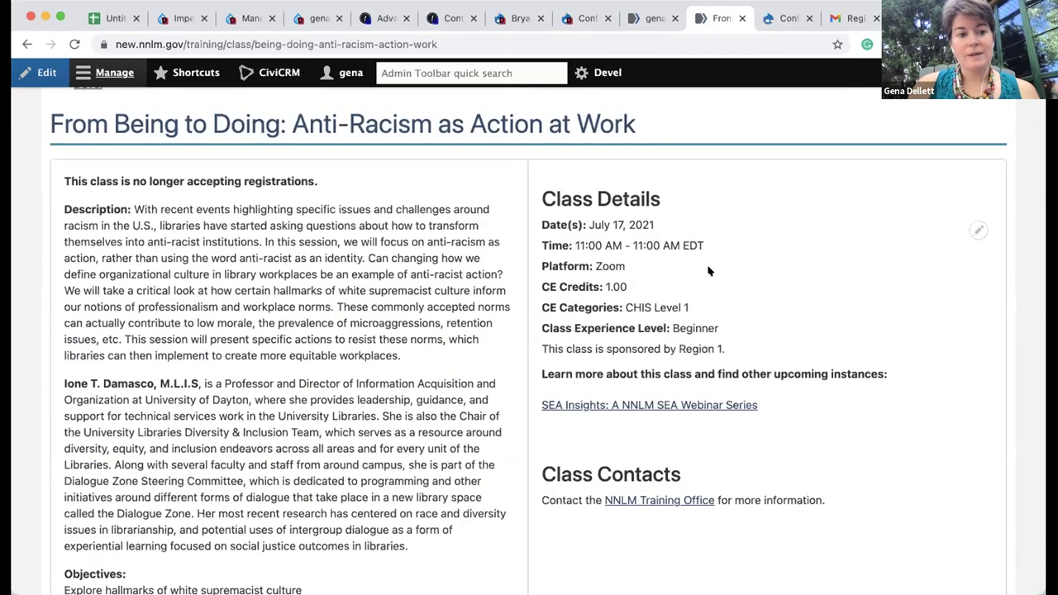
pyautogui.scroll(-4, 709, 270)
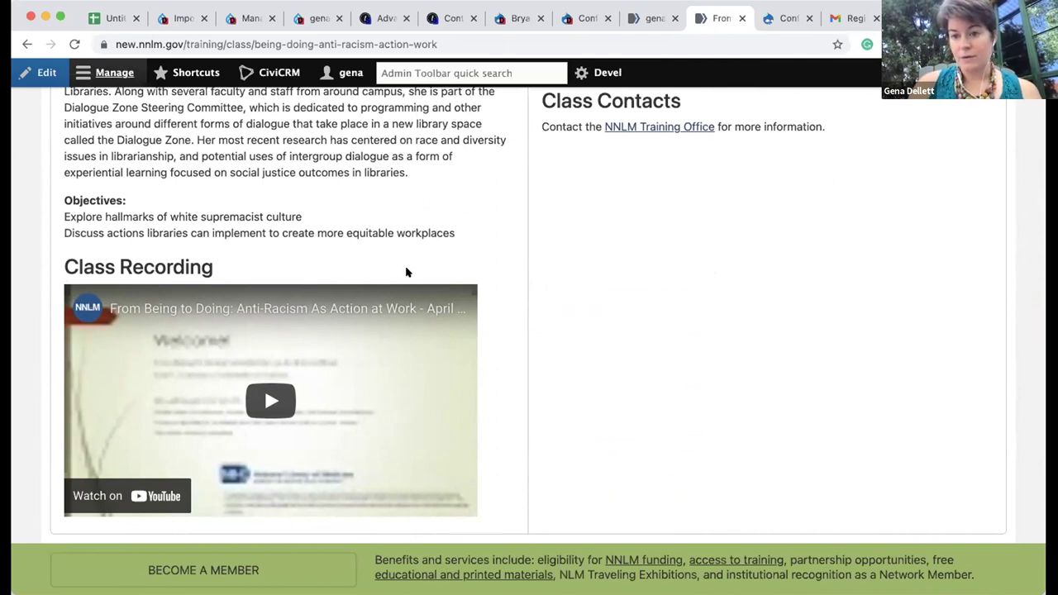
pyautogui.moveTo(505, 293)
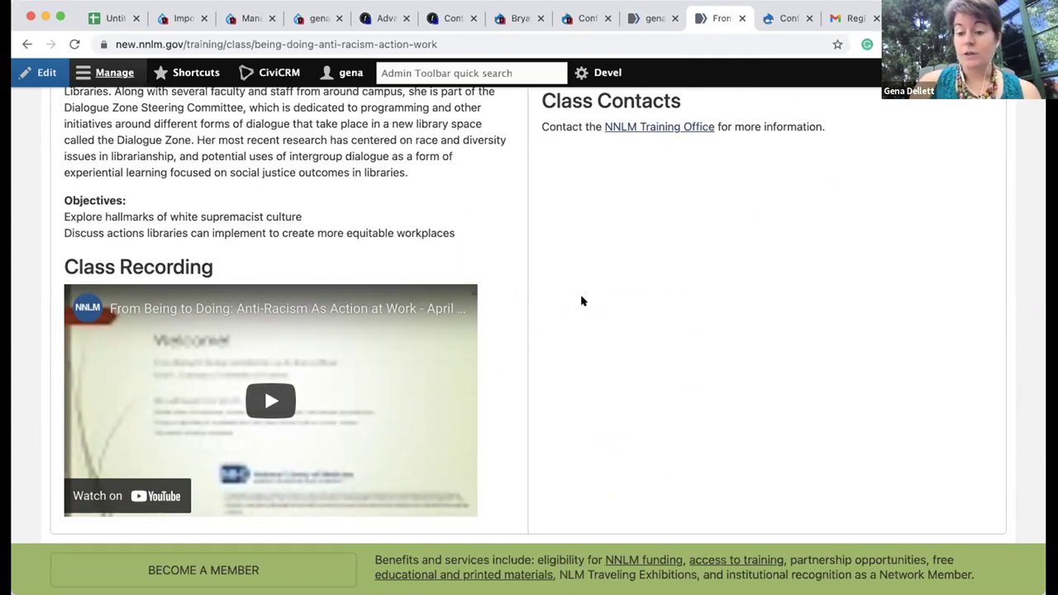
pyautogui.scroll(5, 571, 264)
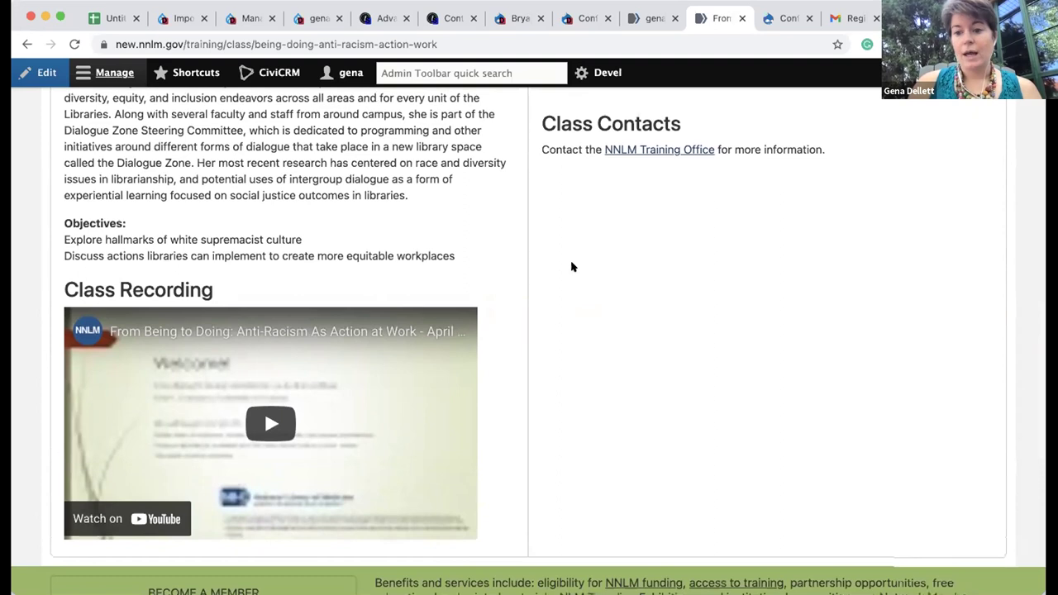
pyautogui.scroll(1, 571, 261)
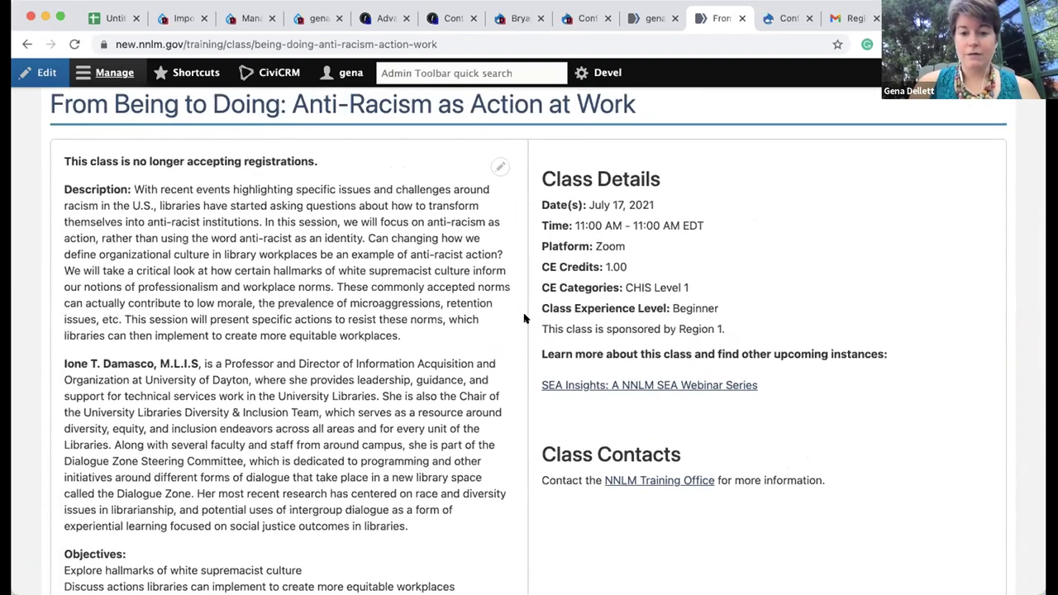
pyautogui.scroll(-1, 556, 387)
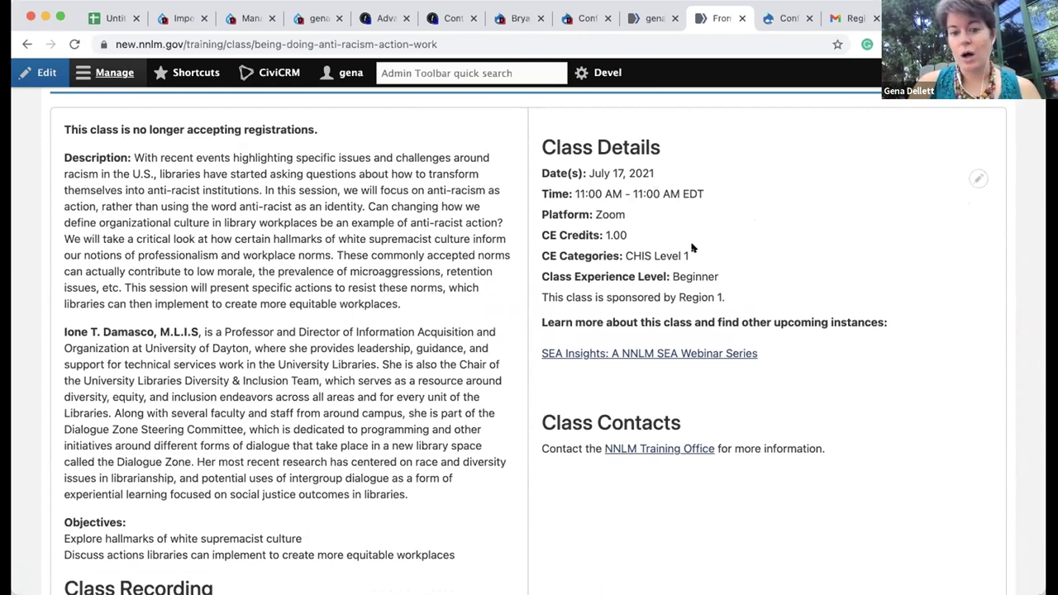
pyautogui.scroll(1, 765, 338)
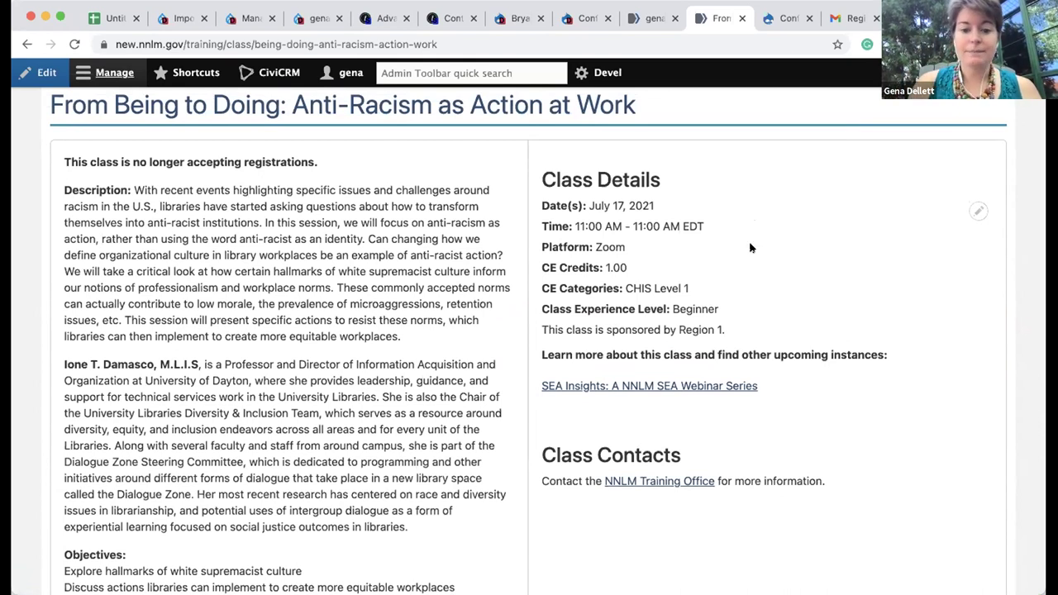
pyautogui.scroll(3, 751, 248)
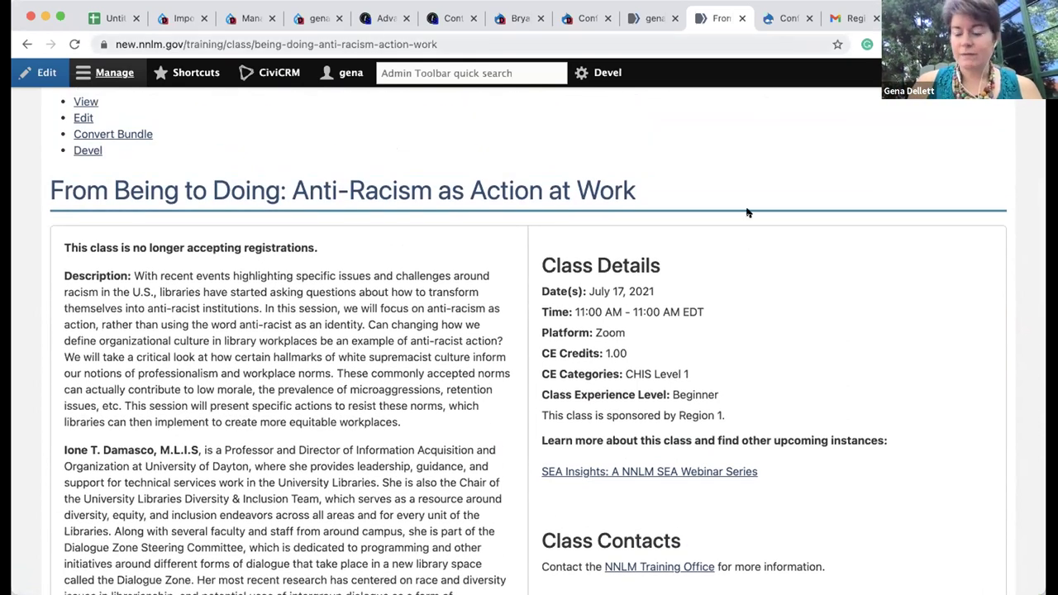
pyautogui.scroll(1, 749, 213)
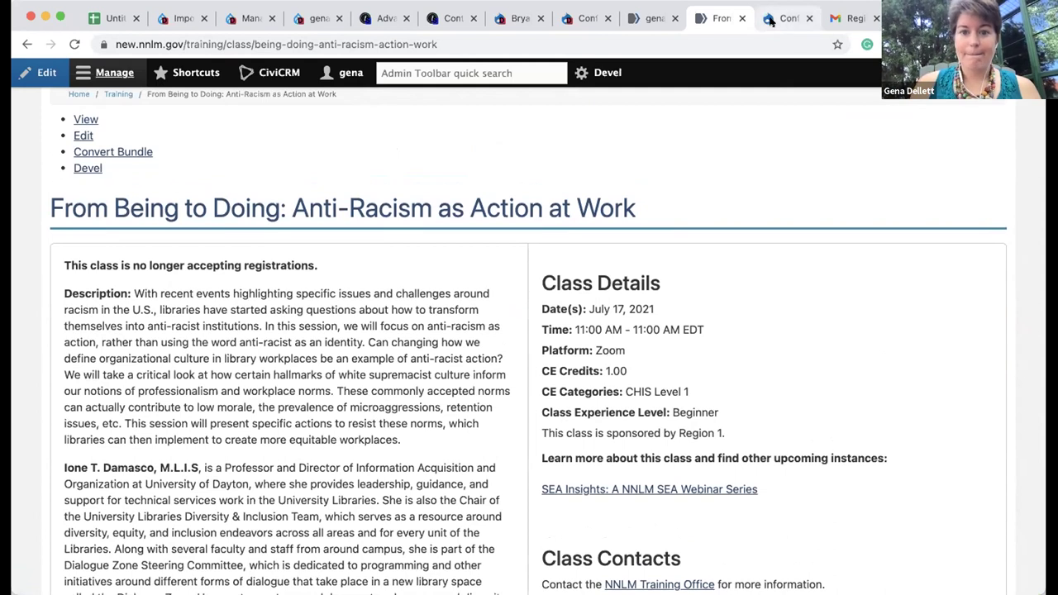
# Step: Switch to the anti-racism class's Info and Settings in CiviCRM and view the configurable list of event types
pyautogui.click(770, 18)
pyautogui.scroll(-2, 628, 432)
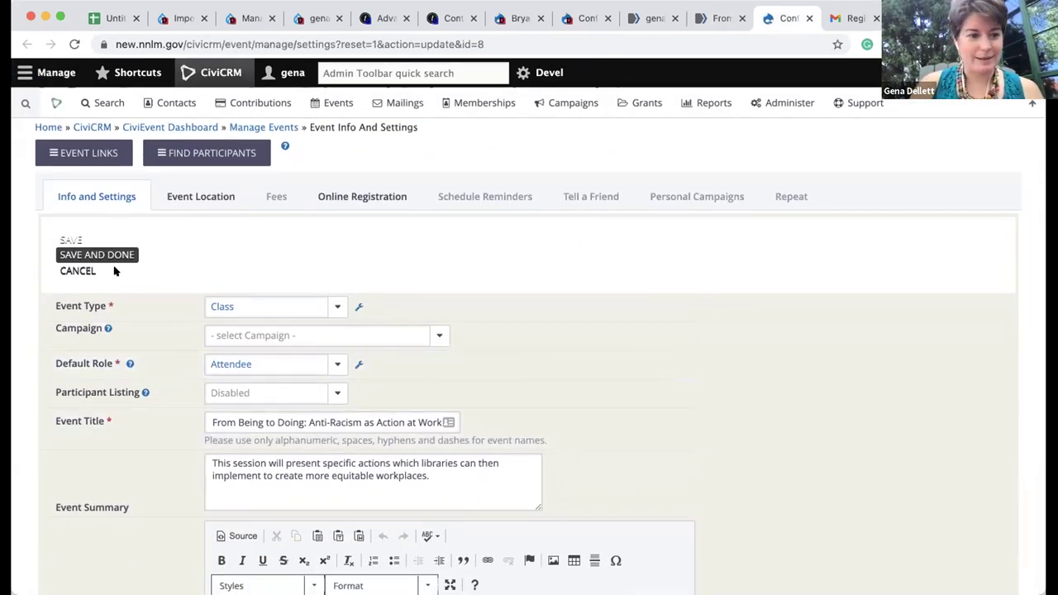
pyautogui.scroll(2, 160, 268)
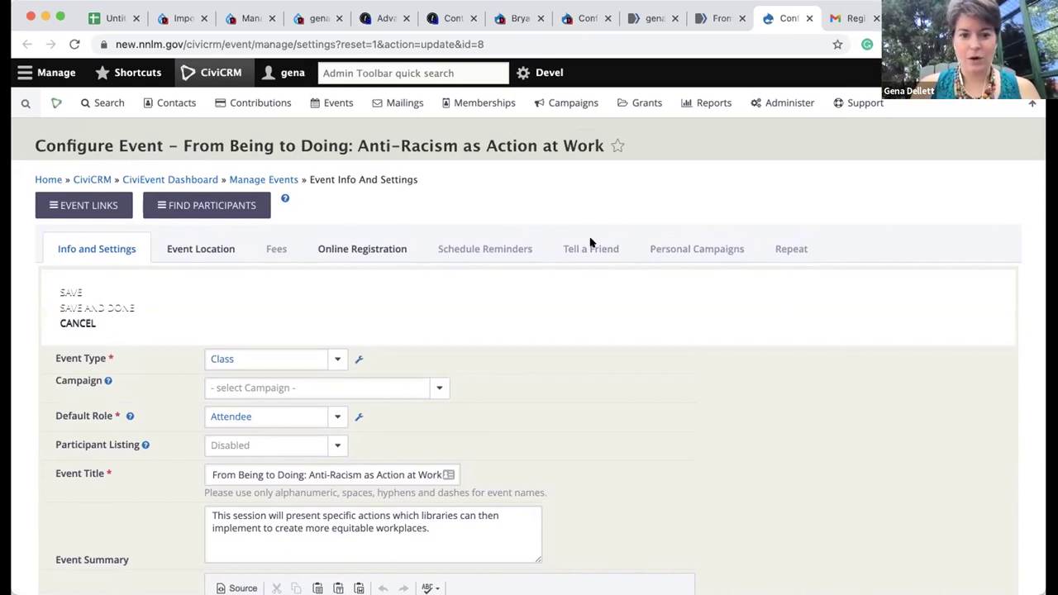
pyautogui.scroll(-4, 666, 362)
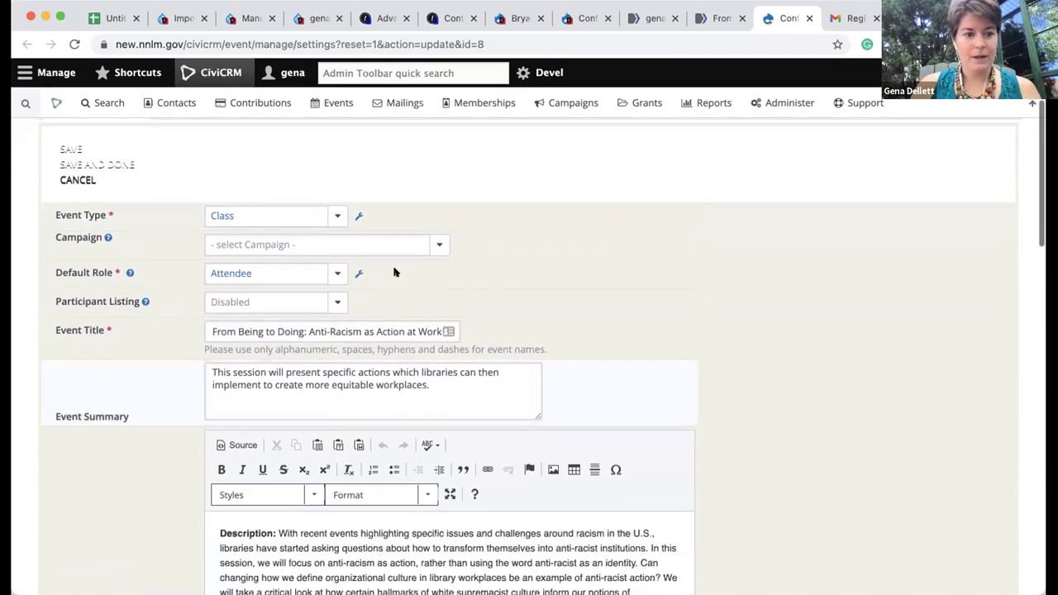
pyautogui.click(358, 214)
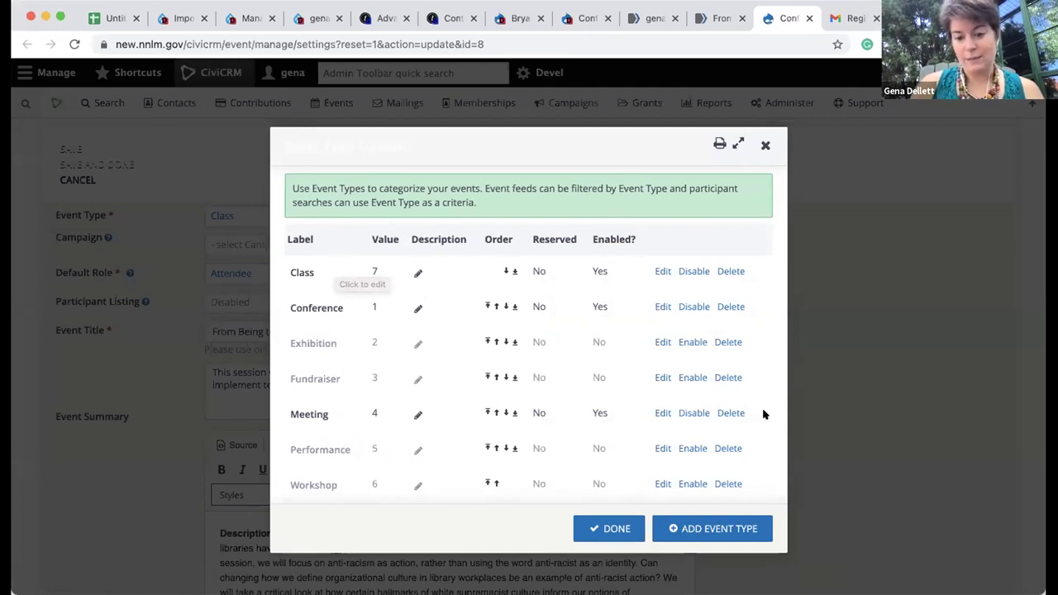
pyautogui.click(765, 144)
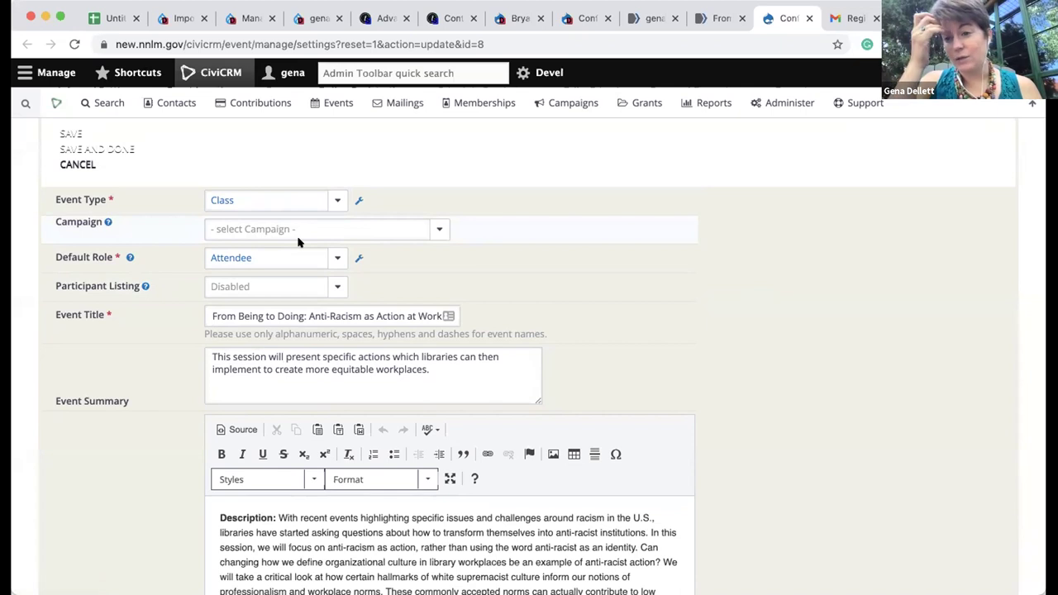
# Step: Review the event's title, summary, complete description, and start and end date fields
pyautogui.scroll(-3, 299, 241)
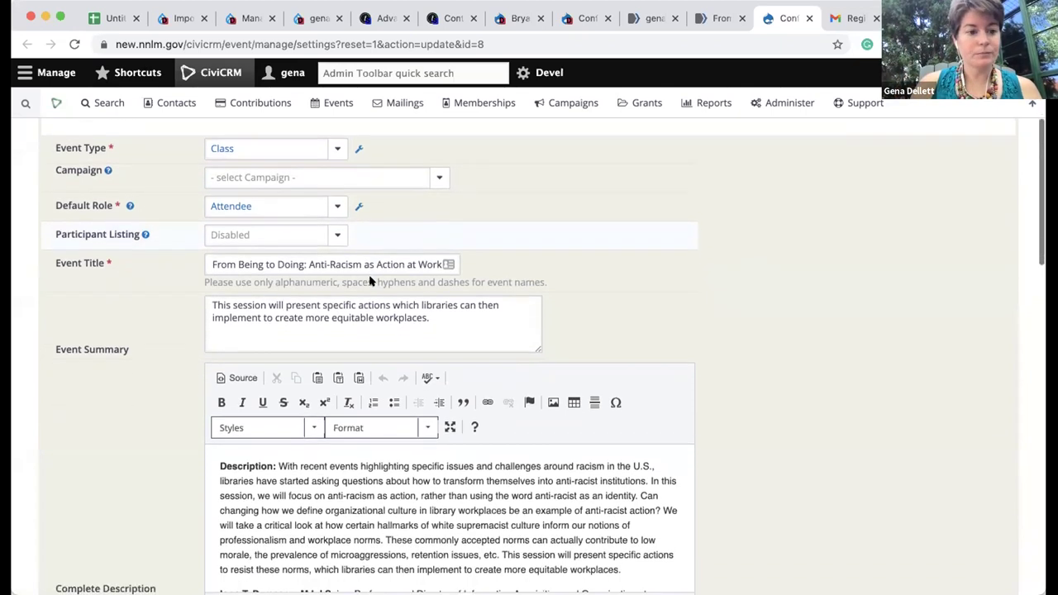
pyautogui.scroll(-1, 334, 235)
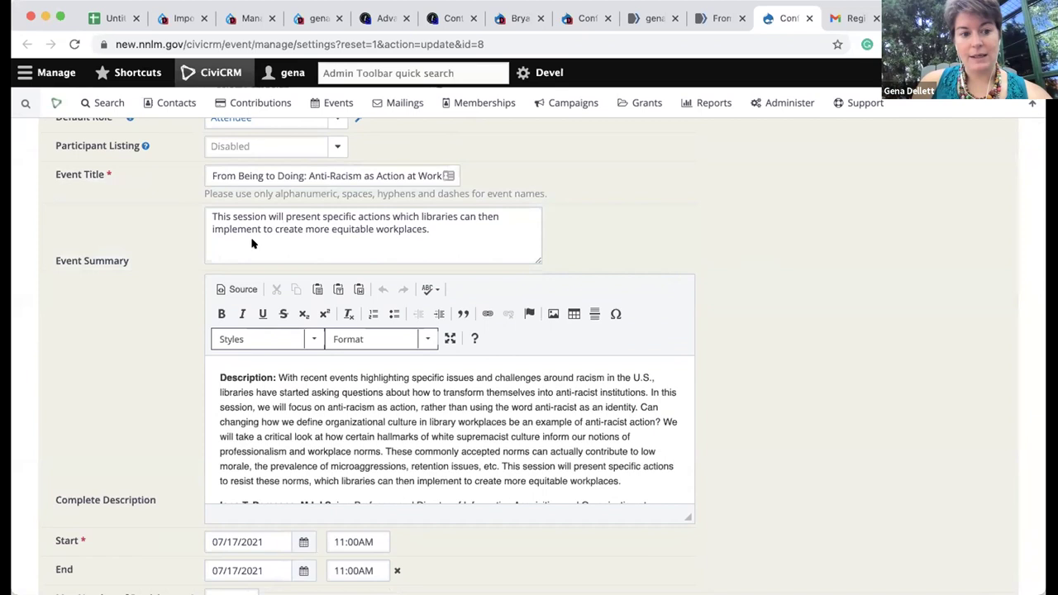
pyautogui.scroll(-3, 418, 402)
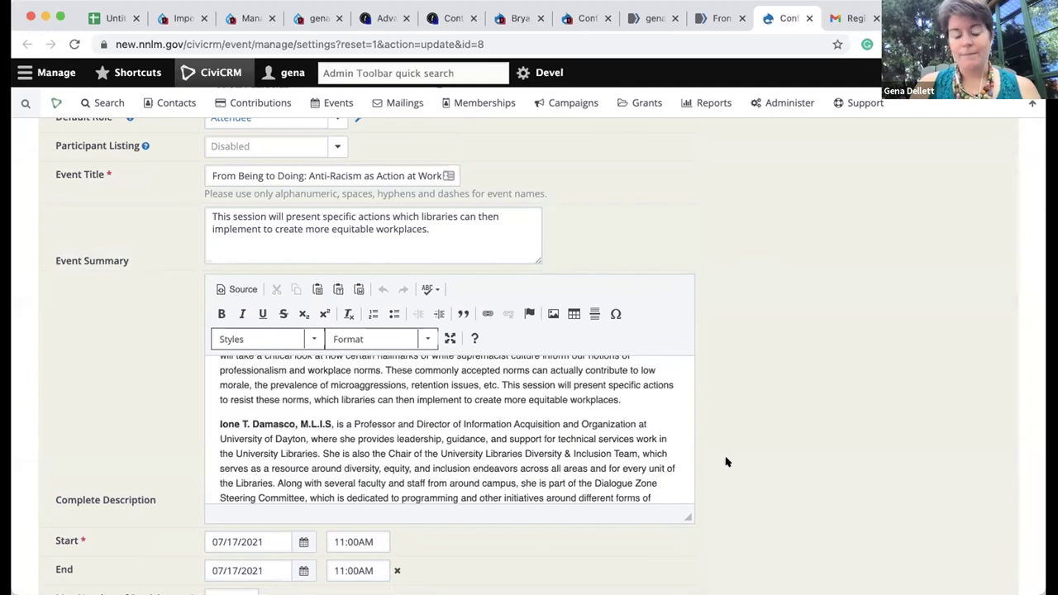
pyautogui.scroll(-1, 726, 463)
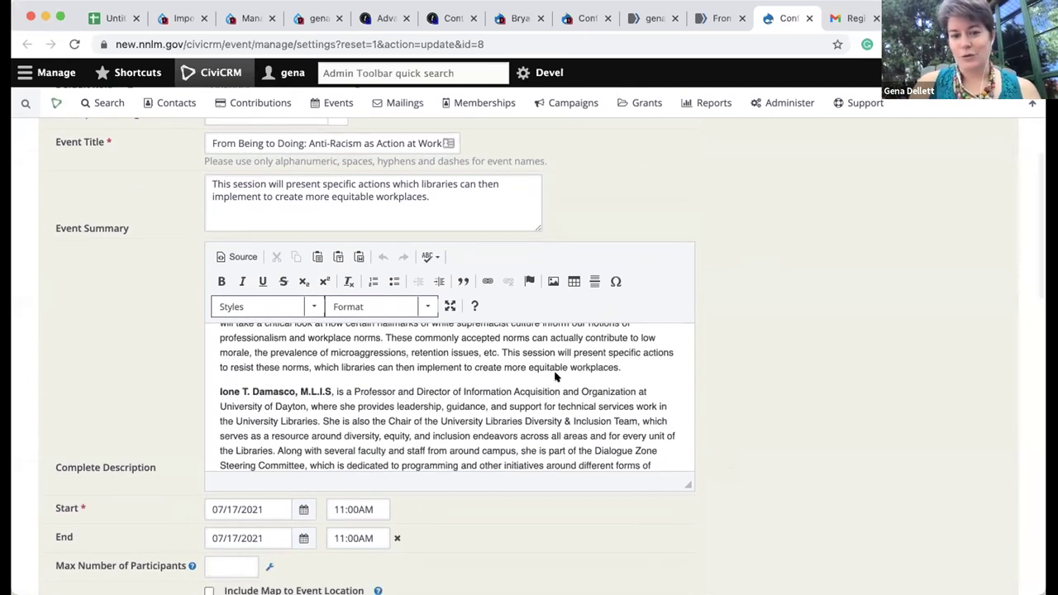
pyautogui.scroll(2, 545, 397)
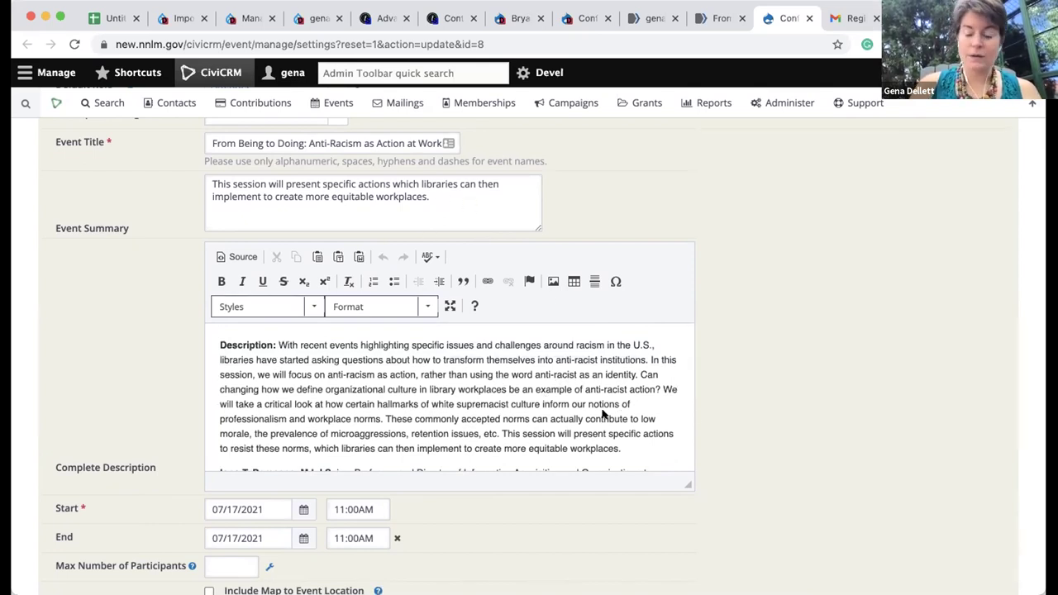
pyautogui.scroll(-3, 740, 434)
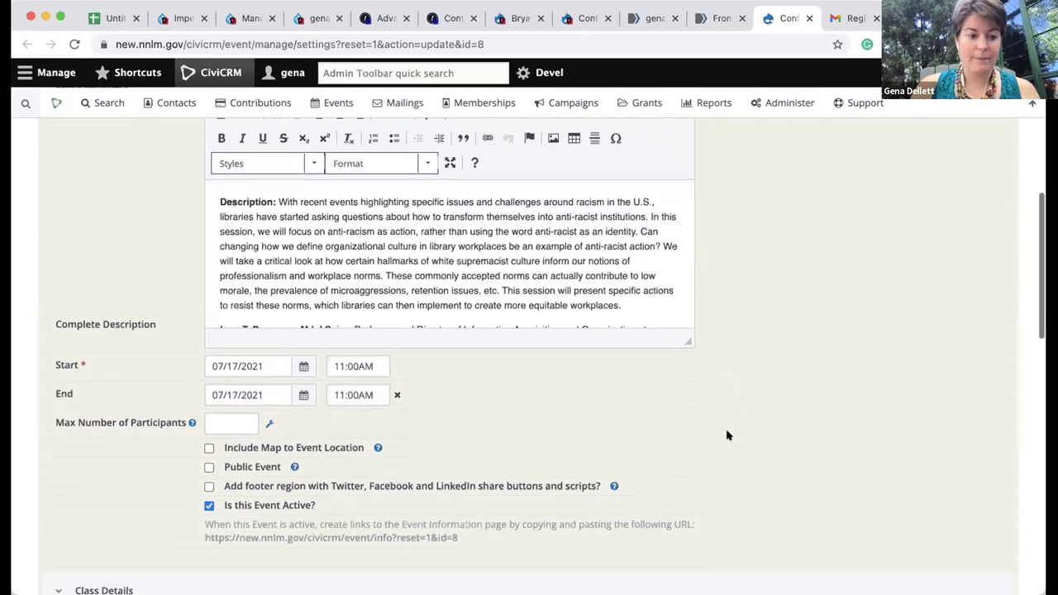
# Step: Examine the Class Details fields, including objectives, sponsor, platform, continuing education credits, categories and experience level
pyautogui.scroll(-6, 562, 478)
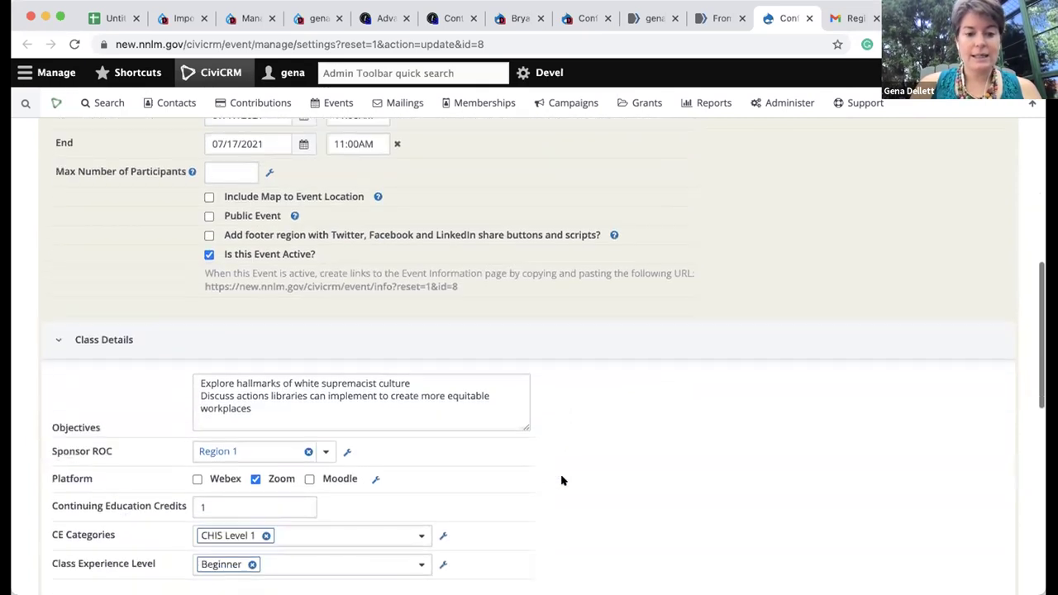
pyautogui.scroll(-1, 607, 469)
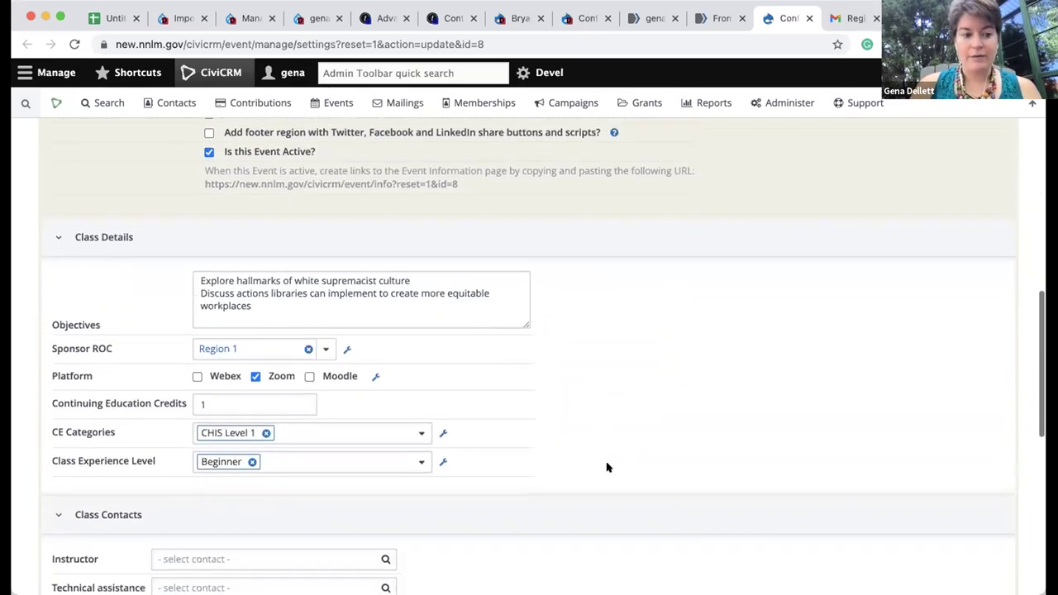
pyautogui.scroll(-1, 618, 374)
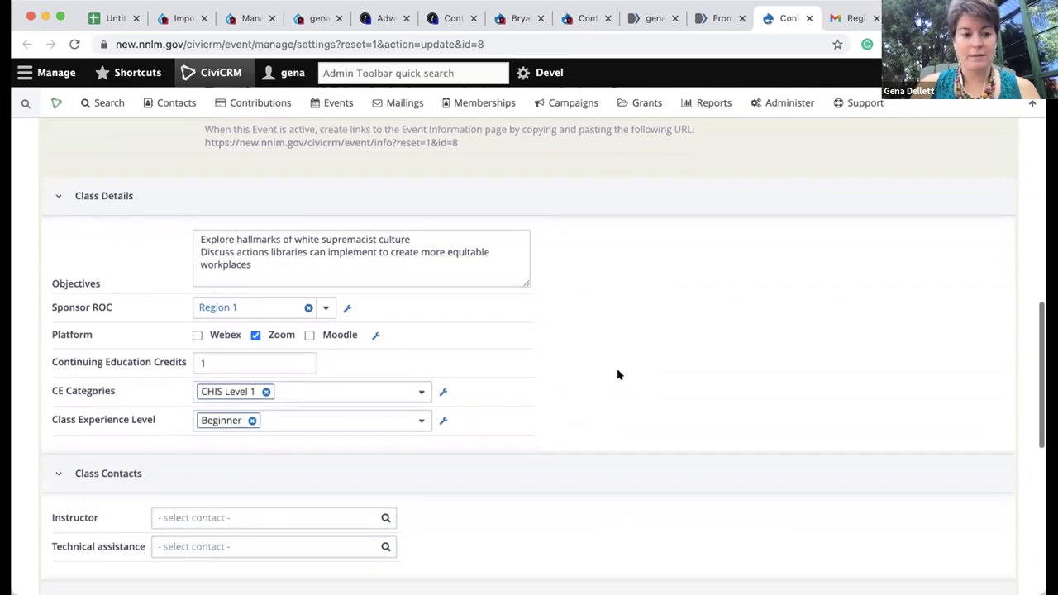
# Step: Examine the event's Class Contacts and Class Access & Recording fields, reading through the Zoom access details
pyautogui.scroll(-1, 141, 290)
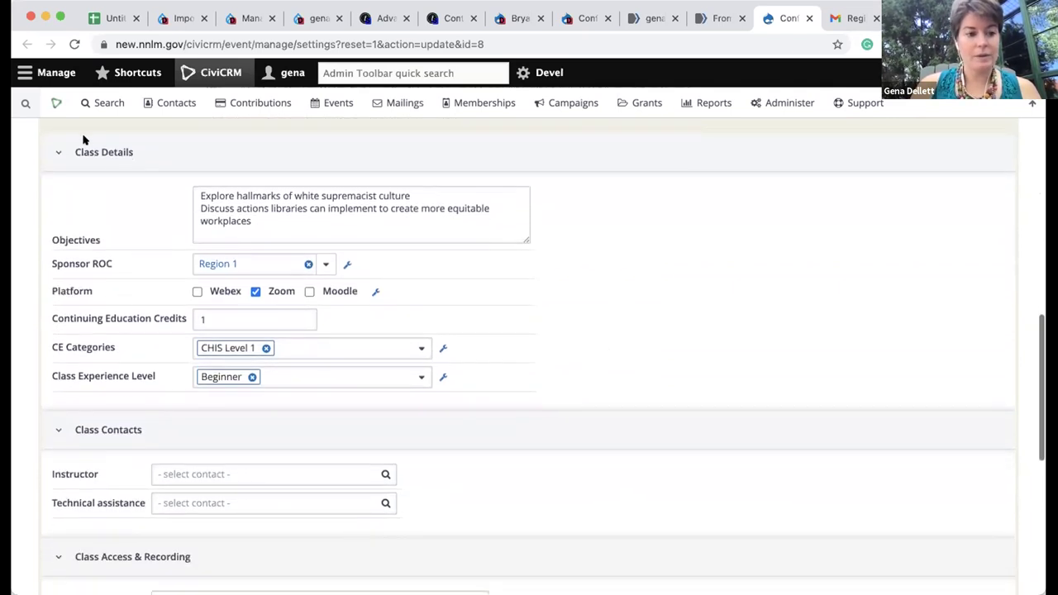
pyautogui.scroll(-2, 213, 423)
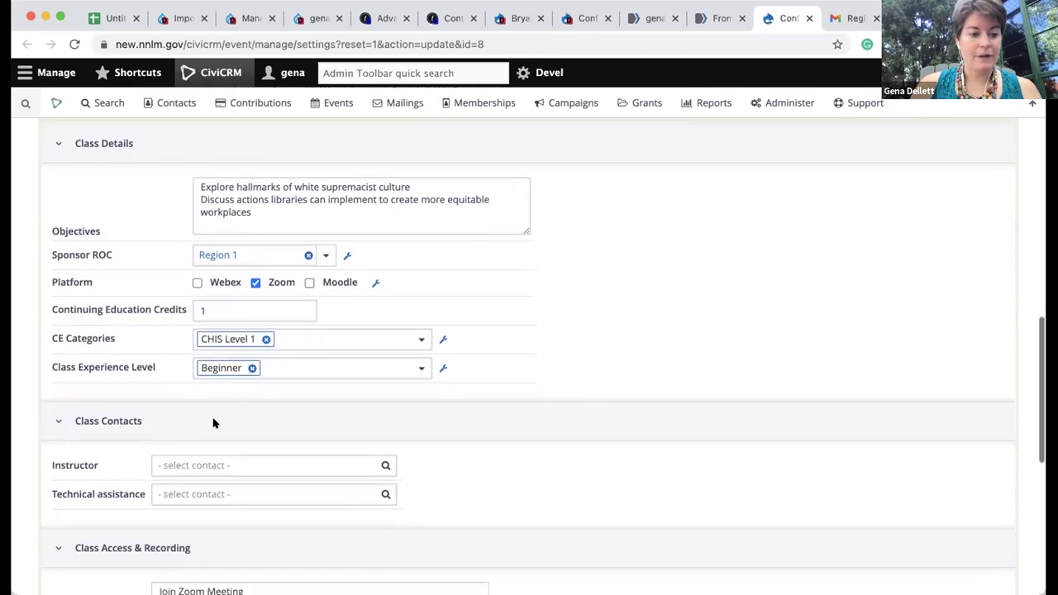
pyautogui.scroll(-4, 136, 395)
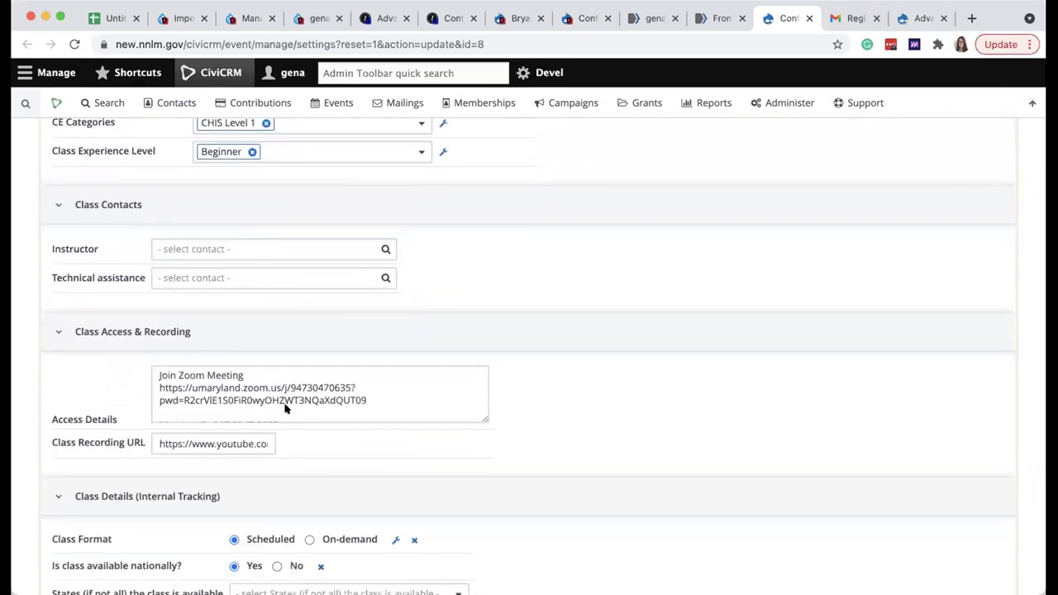
pyautogui.scroll(-2, 196, 399)
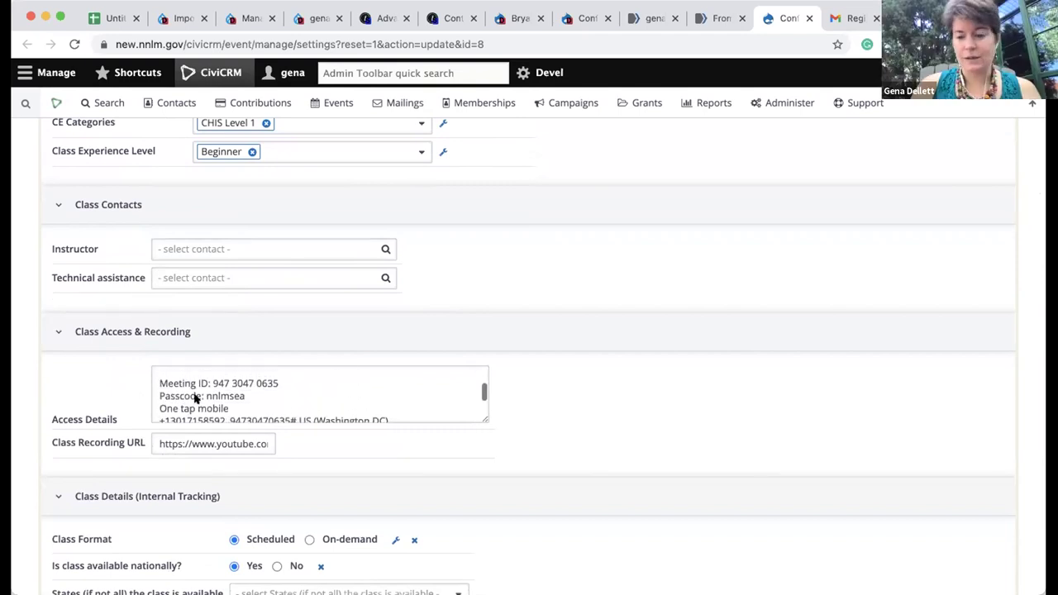
pyautogui.scroll(2, 288, 408)
pyautogui.scroll(-4, 287, 411)
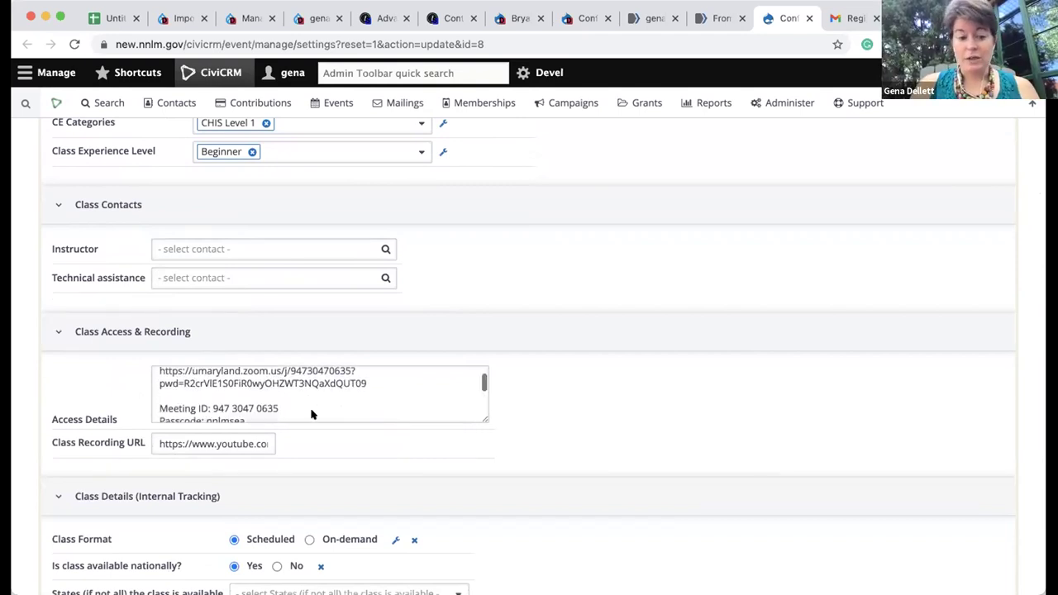
pyautogui.scroll(4, 311, 413)
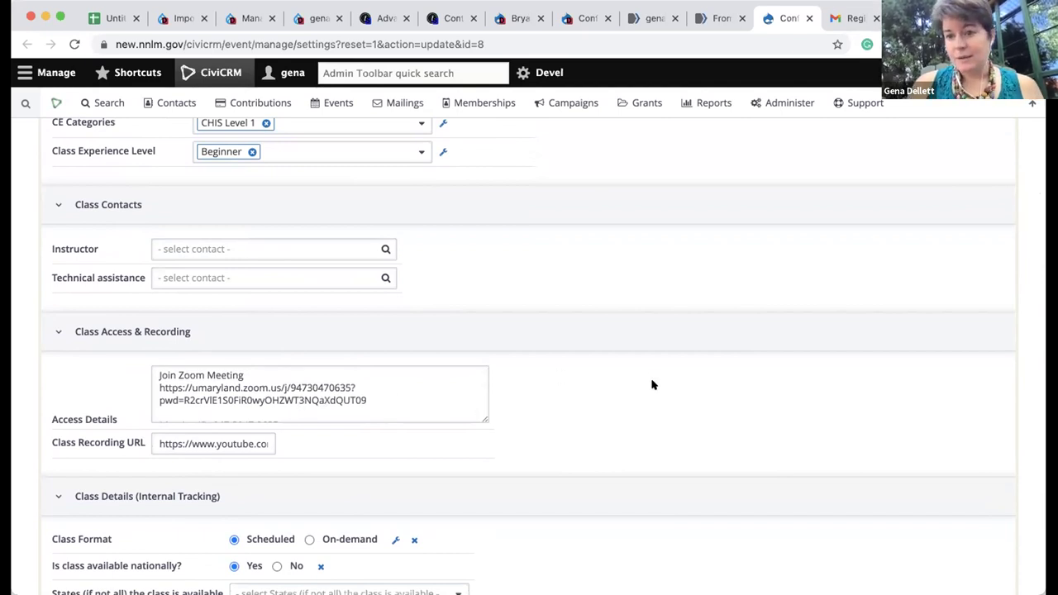
# Step: Review the event's Info and Settings form from the event type through to the Class Details (Internal Tracking) section
pyautogui.scroll(5, 678, 402)
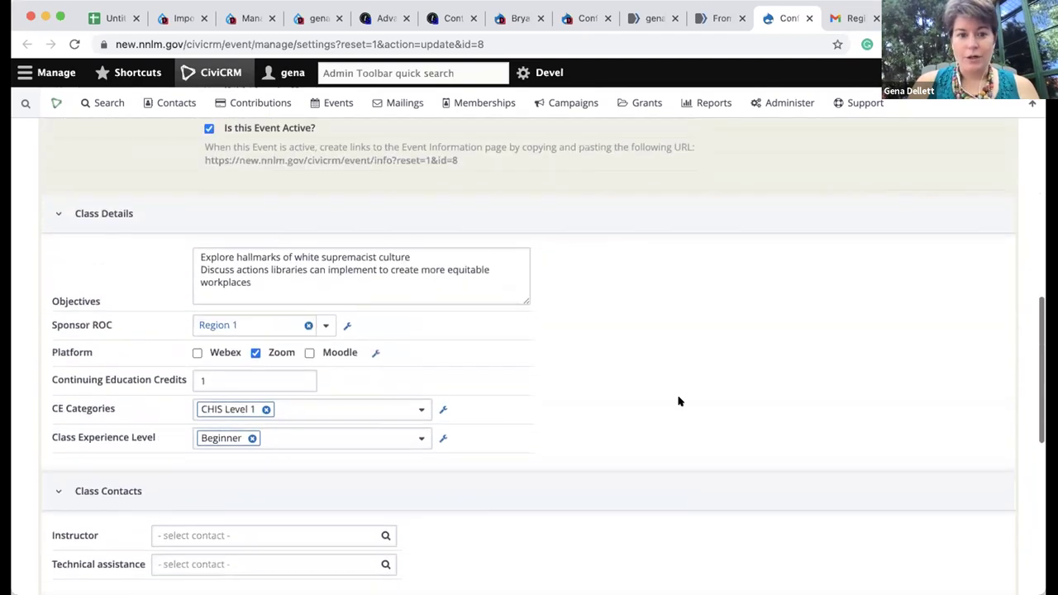
pyautogui.scroll(15, 679, 401)
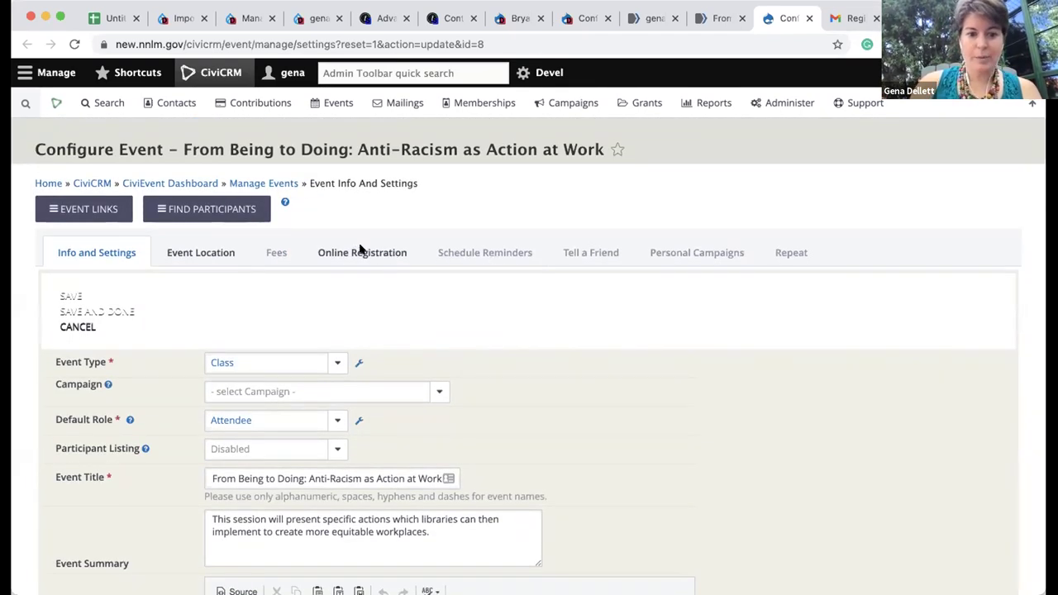
pyautogui.scroll(-3, 593, 386)
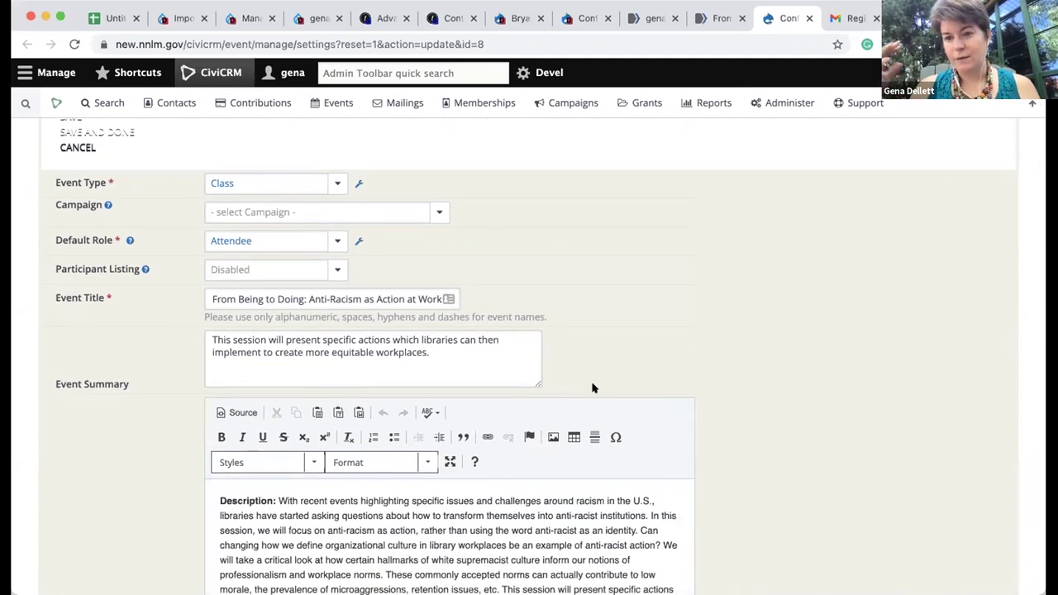
pyautogui.scroll(-5, 747, 497)
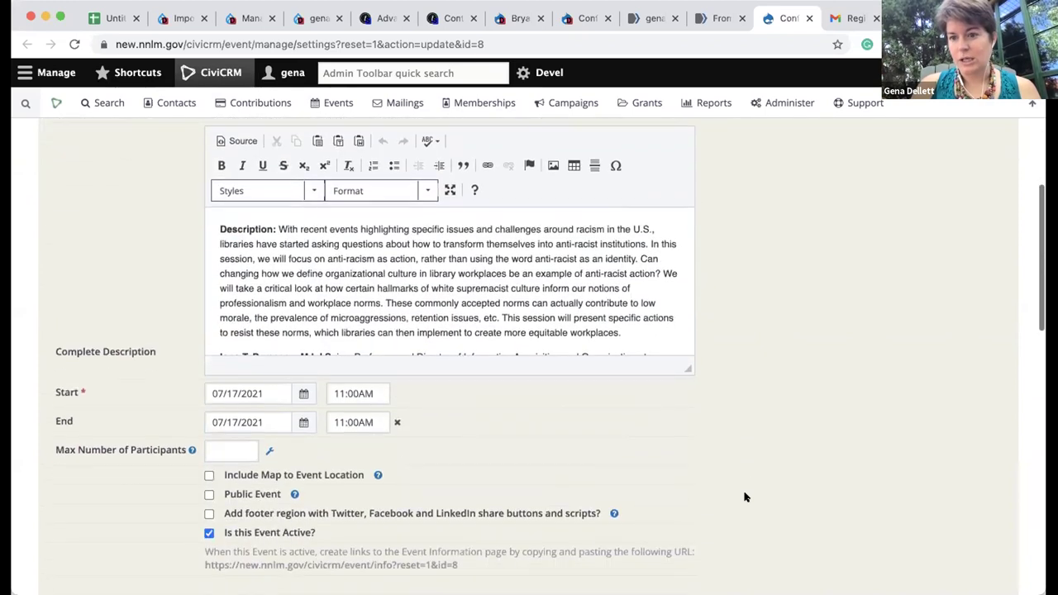
pyautogui.scroll(-5, 745, 497)
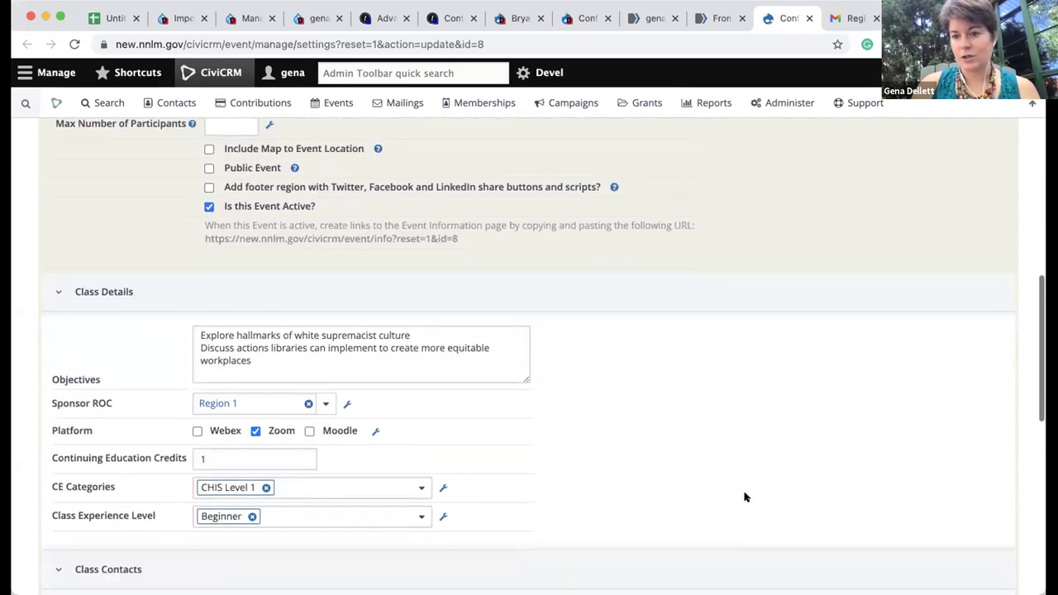
pyautogui.scroll(-6, 745, 497)
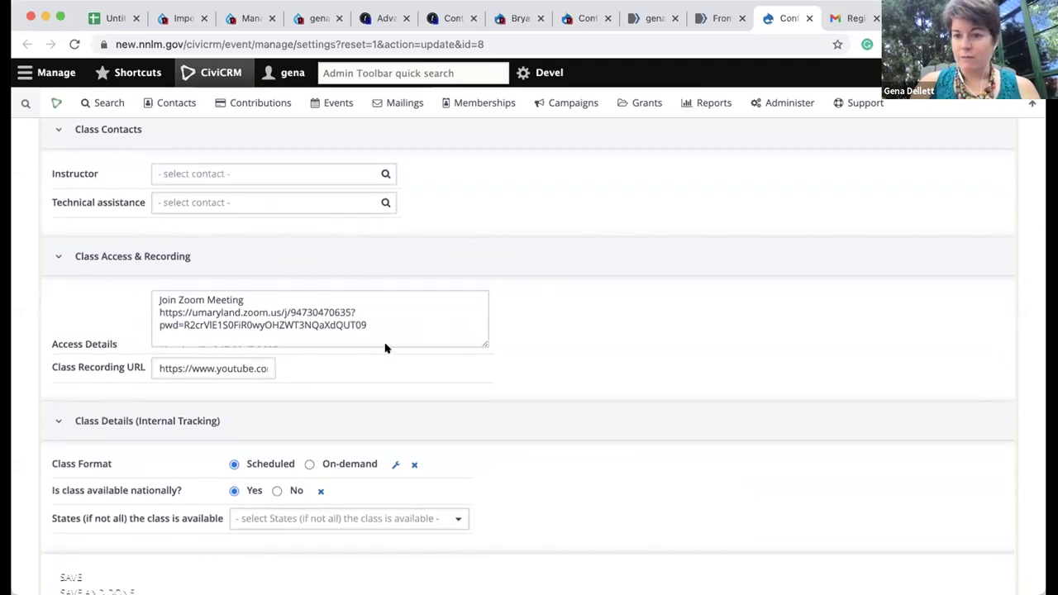
pyautogui.scroll(-1, 404, 373)
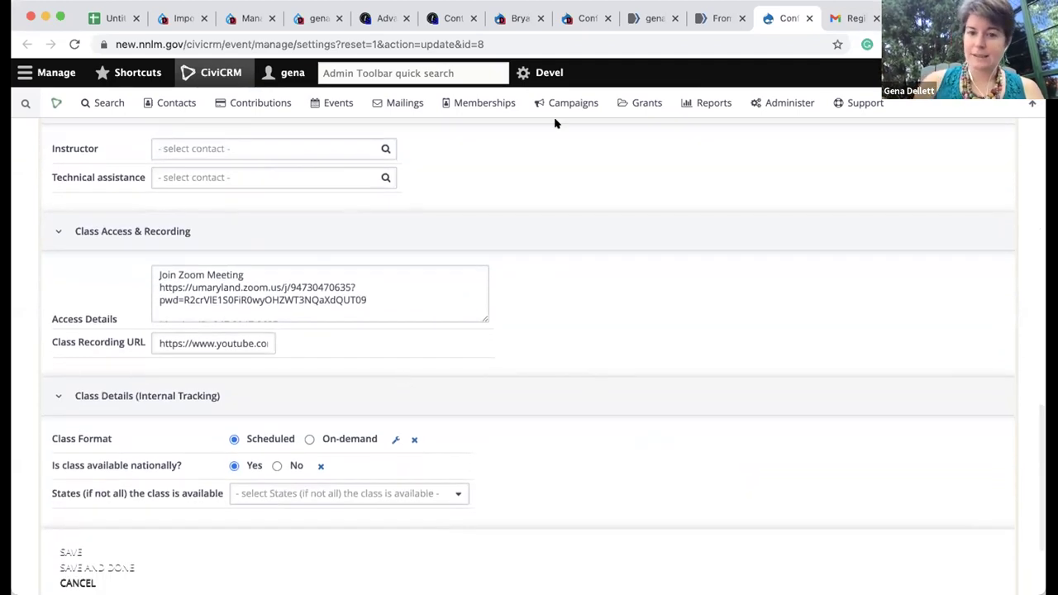
# Step: Switch to the public anti-racism class page and compare its description, objectives, Class Details and Class Recording
pyautogui.hotkey('ctrl', 'shift', 'Tab')
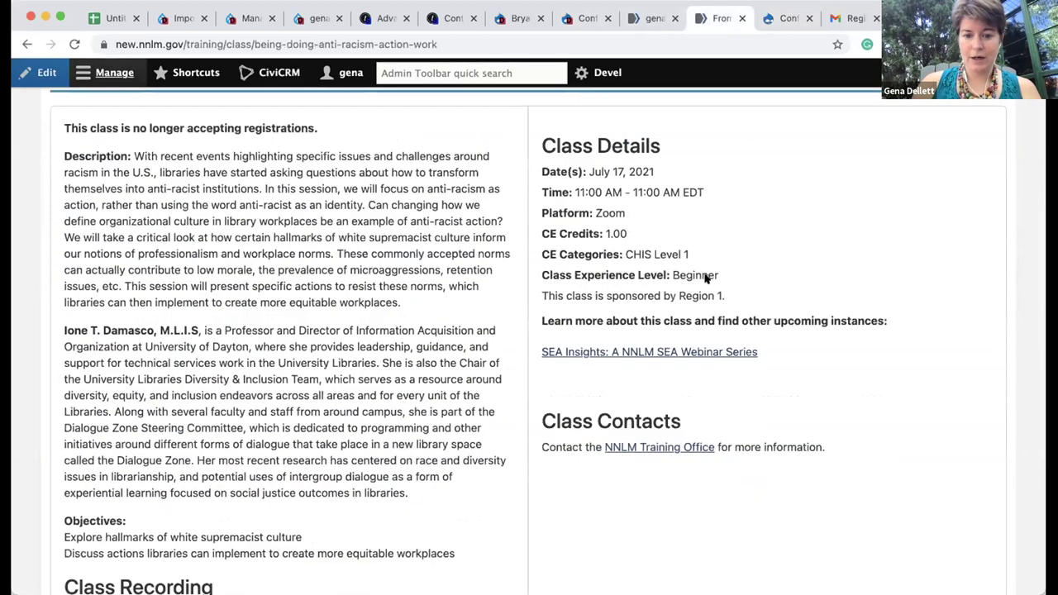
pyautogui.scroll(-1, 274, 359)
pyautogui.scroll(-1, 454, 434)
pyautogui.scroll(-1, 455, 433)
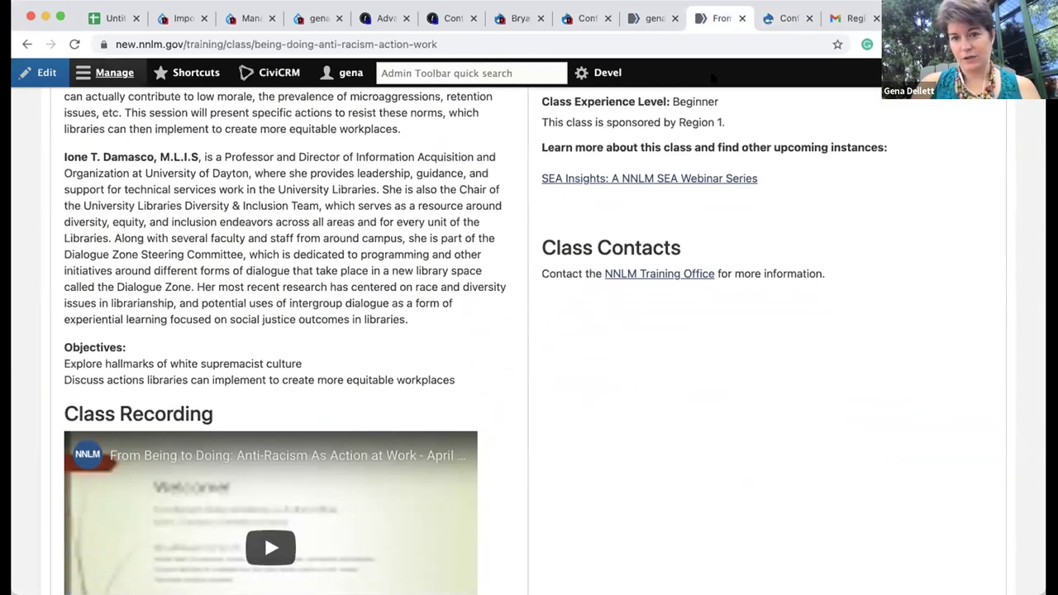
# Step: Return to the CiviCRM event settings and examine the internal tracking fields for class format, national availability and states
pyautogui.click(775, 18)
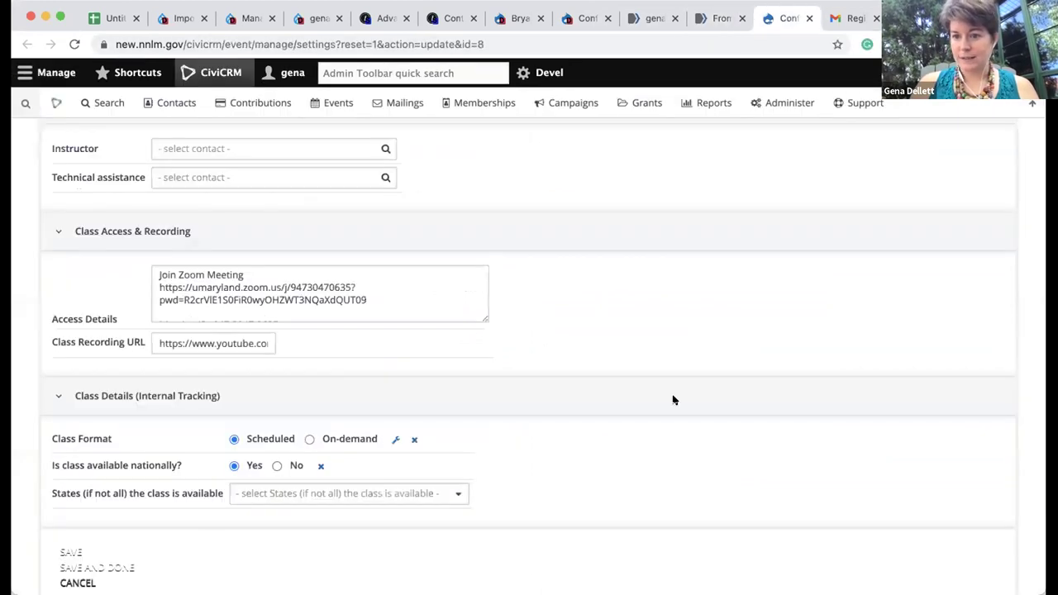
pyautogui.scroll(-1, 621, 448)
pyautogui.scroll(-3, 620, 449)
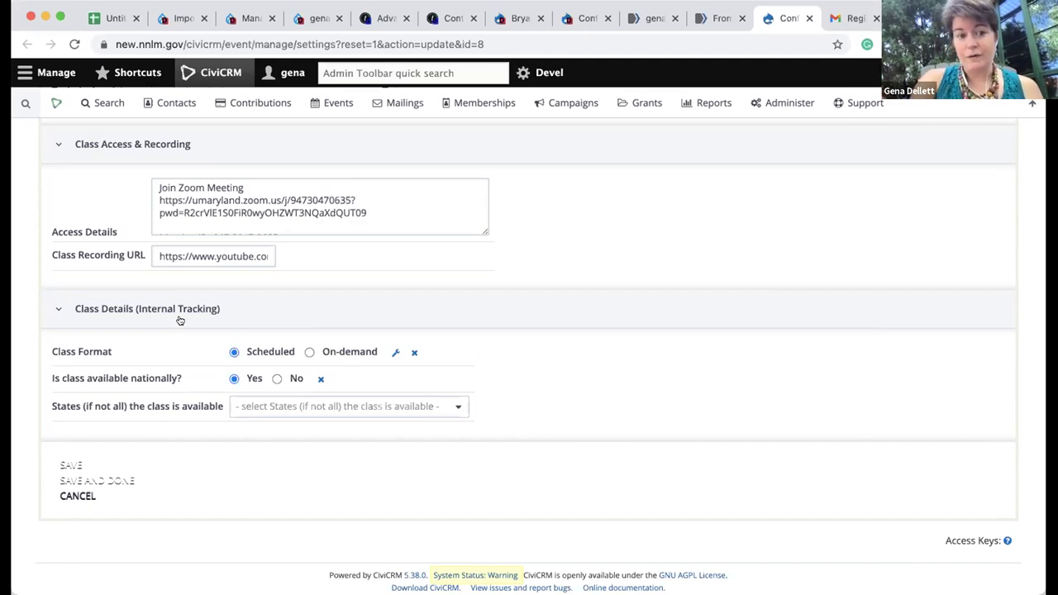
pyautogui.click(108, 102)
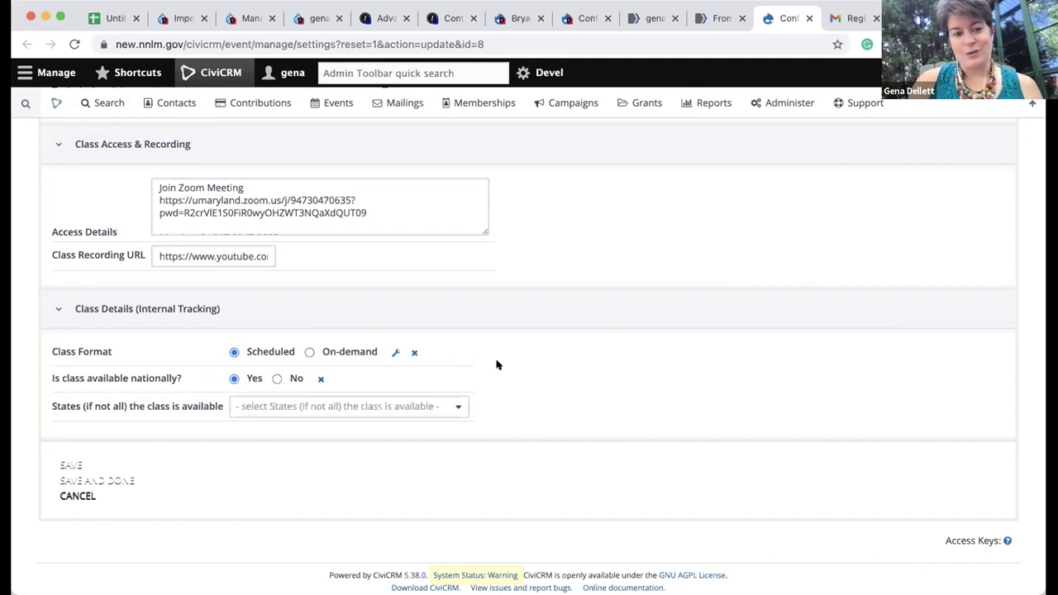
pyautogui.scroll(2, 558, 374)
pyautogui.scroll(1, 558, 373)
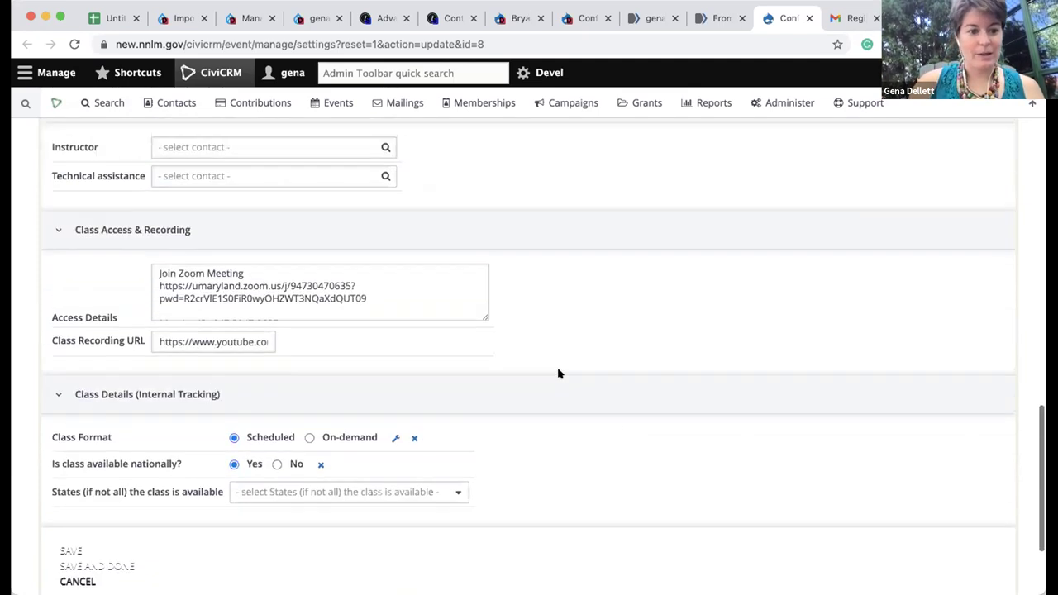
pyautogui.scroll(2, 570, 372)
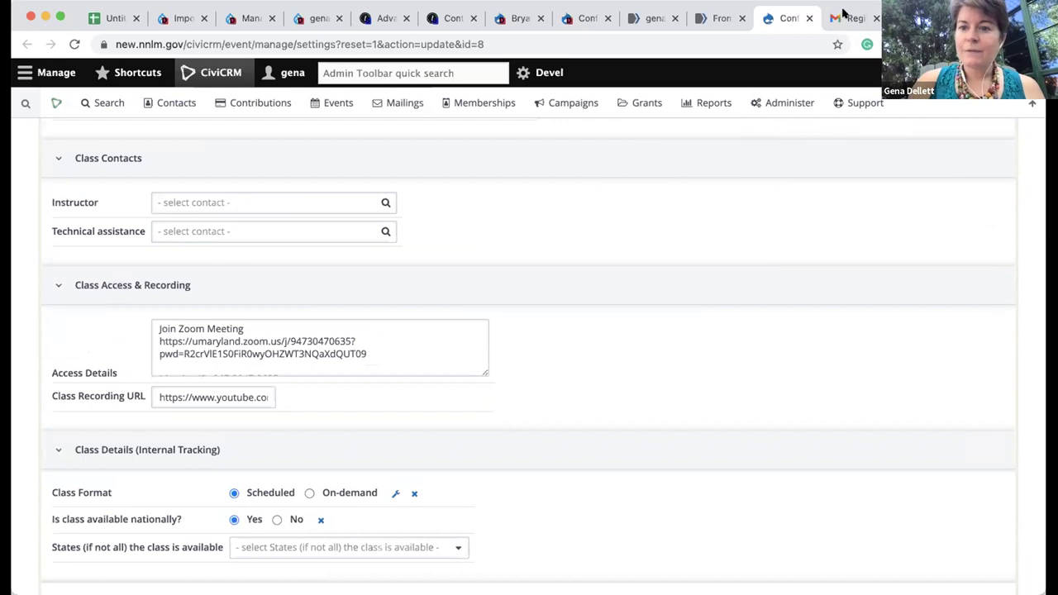
# Step: Switch to the registration confirmation email in Gmail and review its event information, registration info and class access details
pyautogui.hotkey('ctrl', 'Tab')
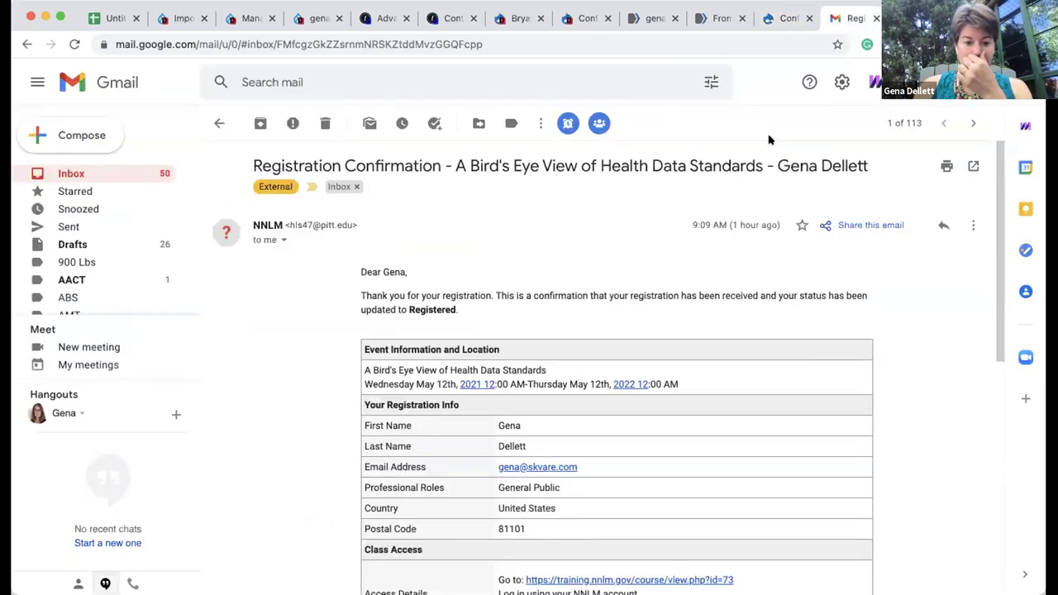
pyautogui.scroll(-2, 670, 283)
pyautogui.scroll(4, 670, 283)
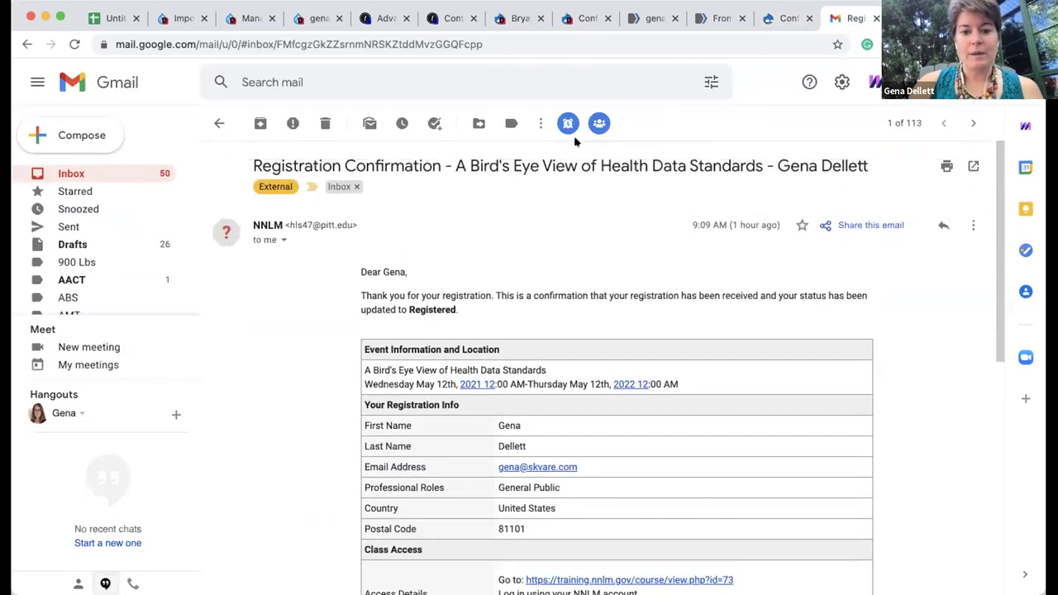
pyautogui.scroll(-7, 634, 295)
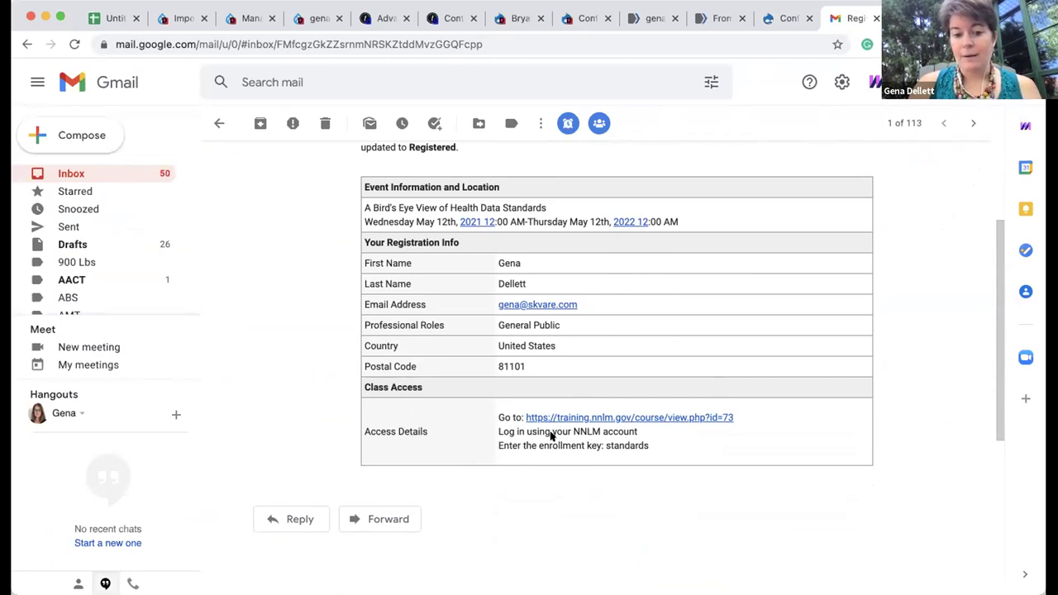
# Step: Return to the CiviCRM event and view its Online Registration settings and Fees settings
pyautogui.click(783, 17)
pyautogui.scroll(10, 548, 198)
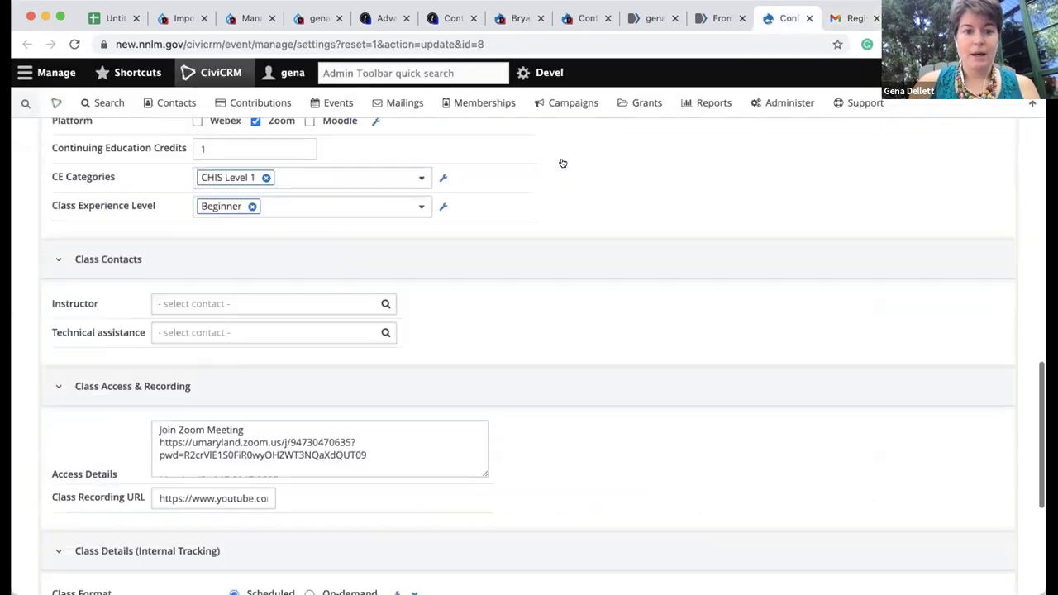
pyautogui.scroll(5, 531, 283)
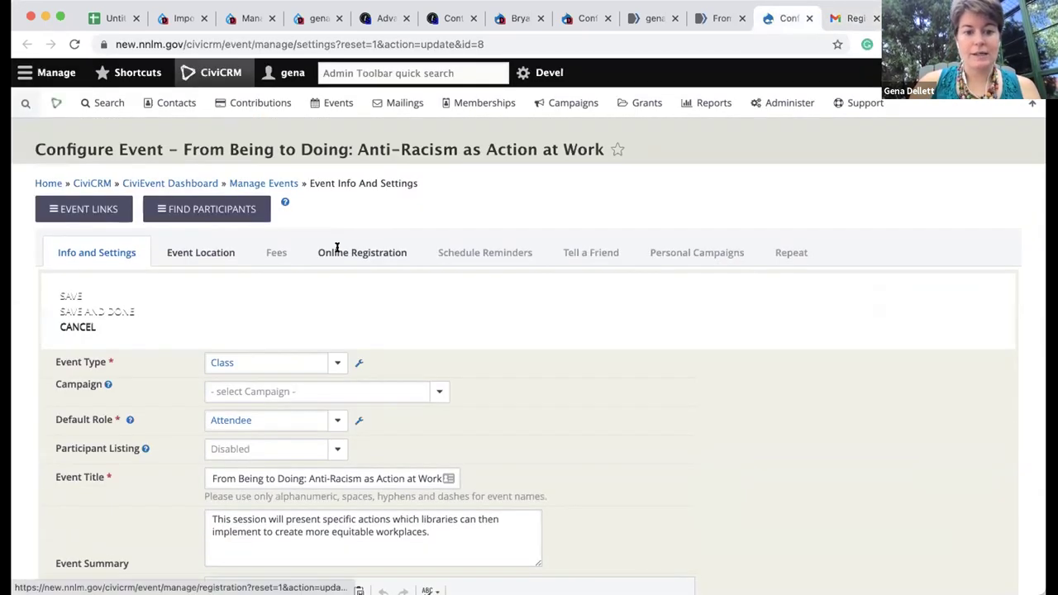
pyautogui.click(339, 248)
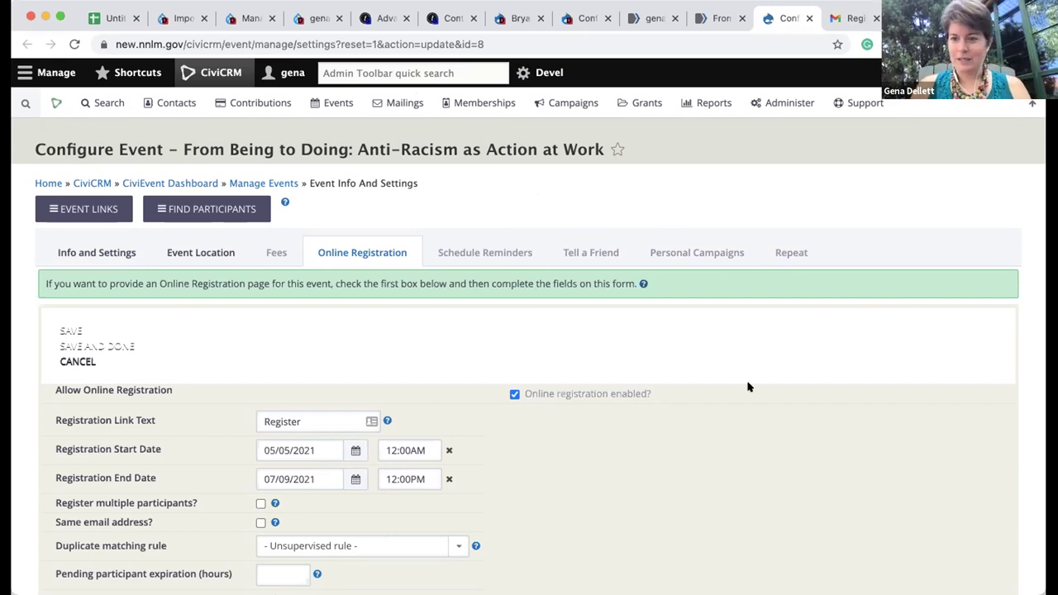
pyautogui.scroll(-1, 748, 387)
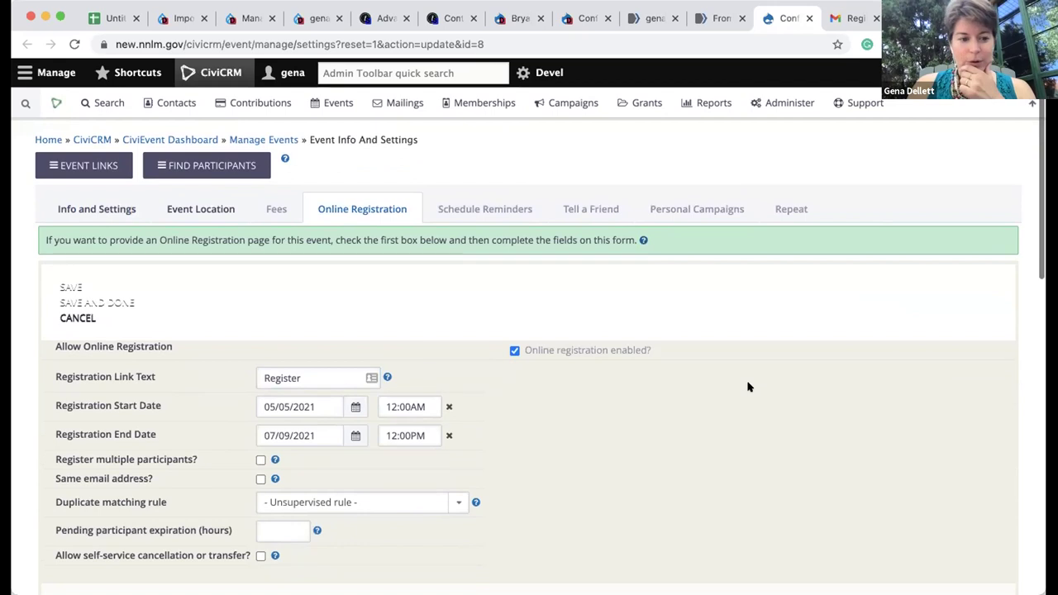
pyautogui.scroll(-2, 749, 387)
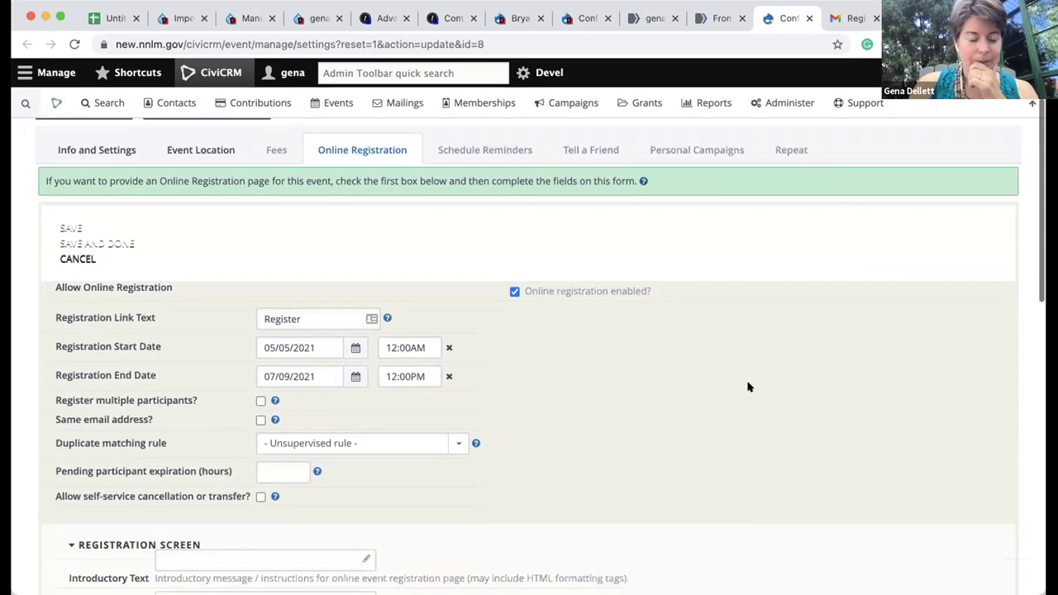
pyautogui.scroll(1, 748, 387)
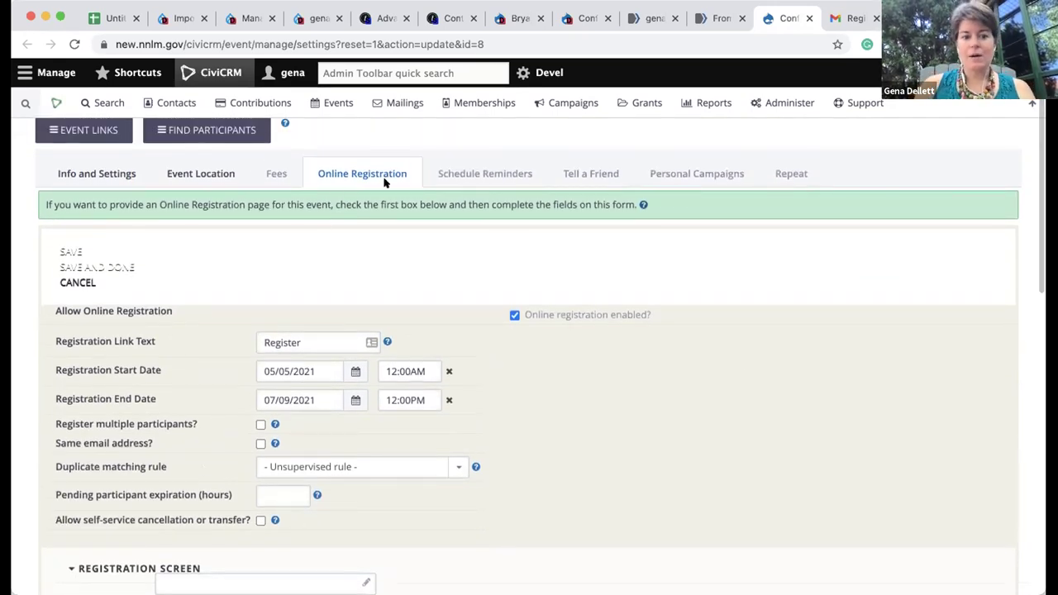
pyautogui.click(269, 174)
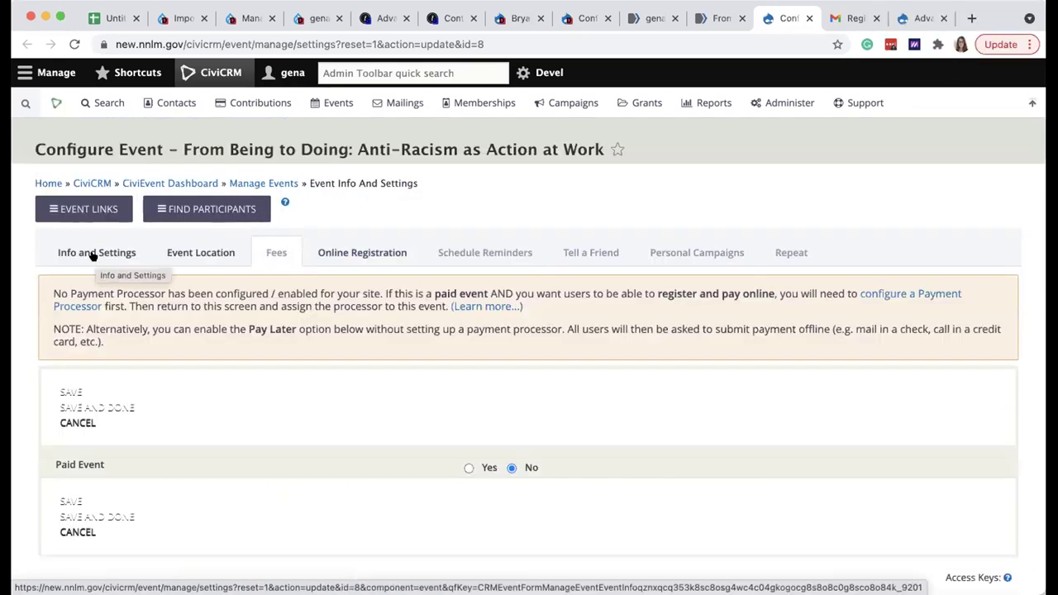
# Step: Reopen the event's Info and Settings and look over the Class Details, Class Contacts and Class Access & Recording sections
pyautogui.click(92, 255)
pyautogui.scroll(-2, 615, 473)
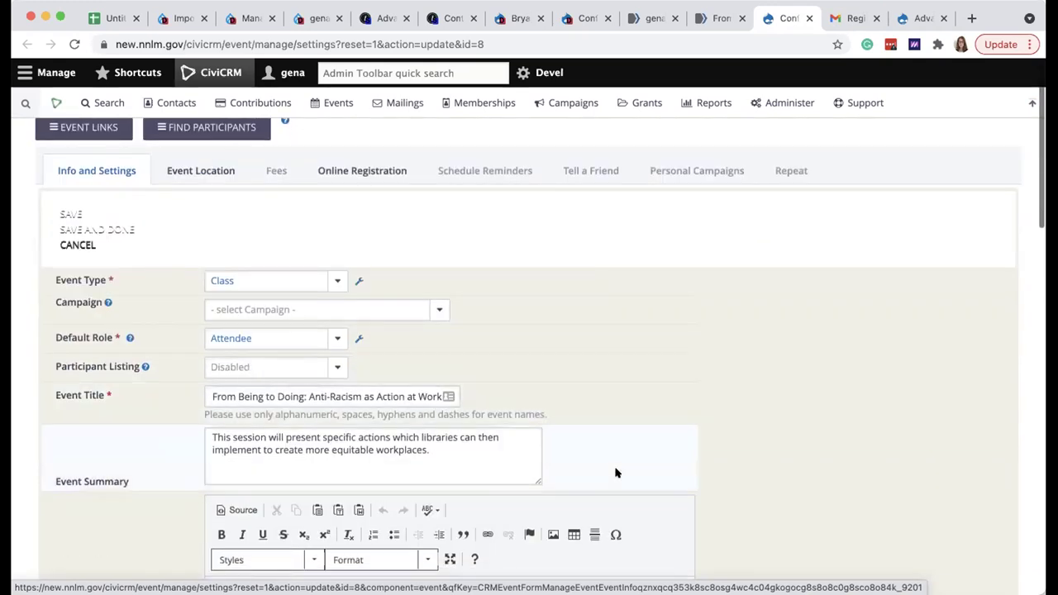
pyautogui.scroll(-5, 615, 473)
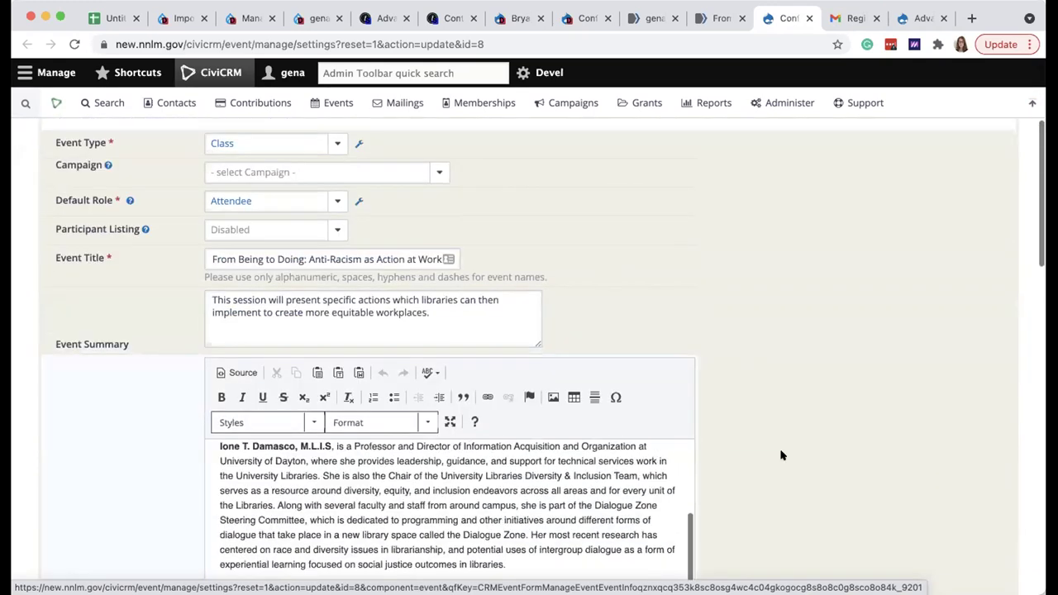
pyautogui.scroll(-15, 781, 454)
pyautogui.scroll(5, 781, 455)
pyautogui.scroll(10, 781, 455)
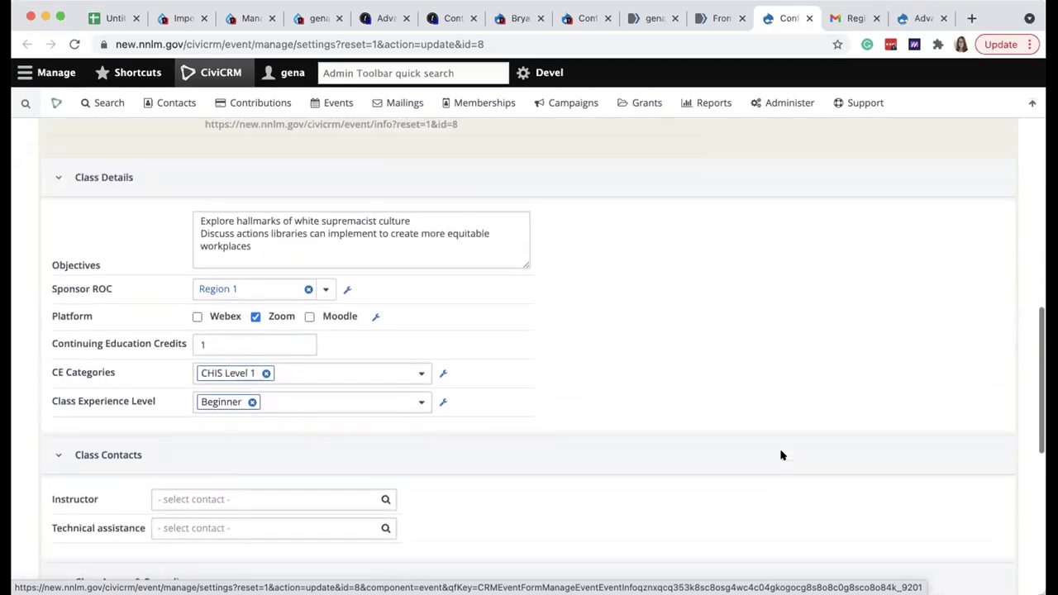
pyautogui.scroll(-5, 782, 455)
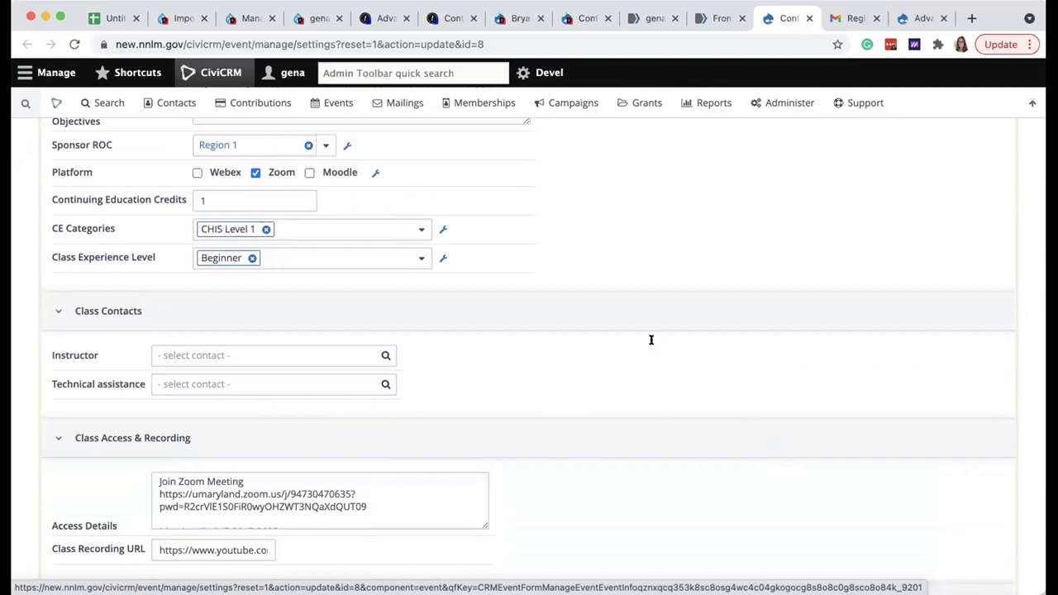
pyautogui.scroll(1, 651, 340)
pyautogui.scroll(1, 651, 339)
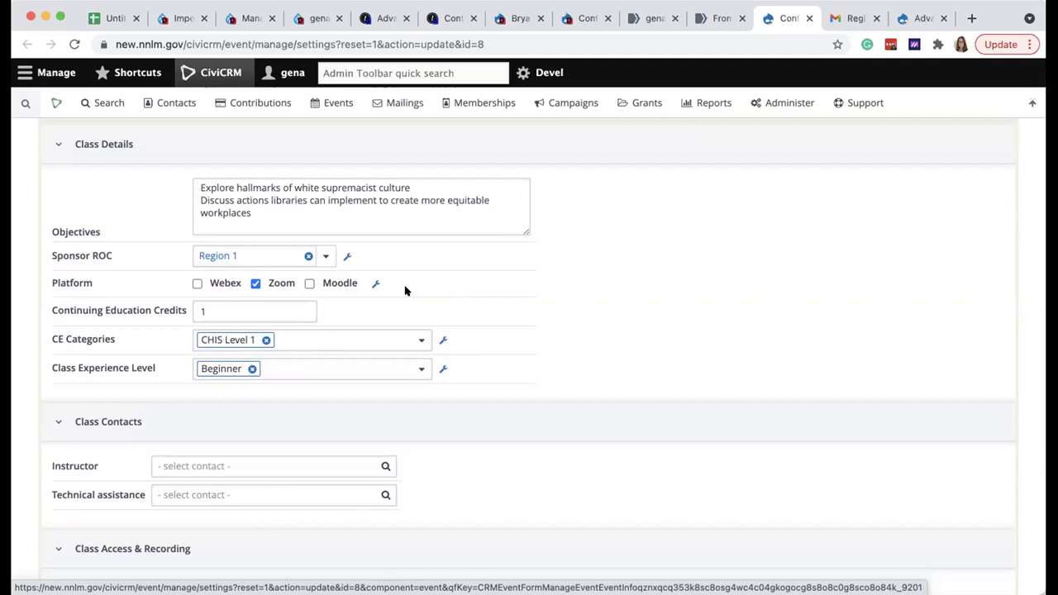
# Step: Examine the event's settings from Class Details down to Class Access & Recording and Class Details (Internal Tracking)
pyautogui.scroll(1, 404, 292)
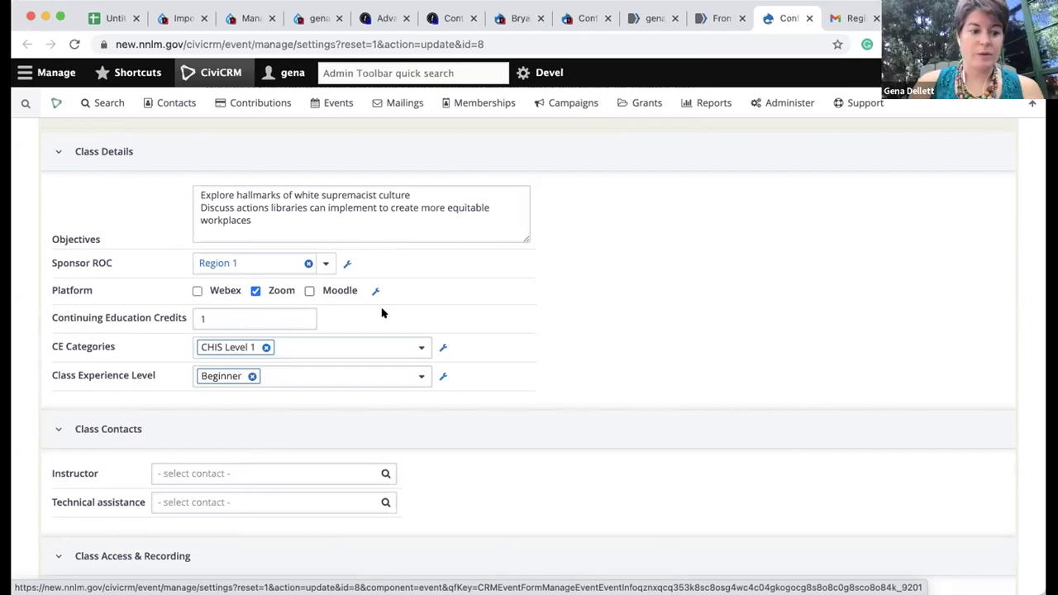
pyautogui.scroll(-5, 382, 313)
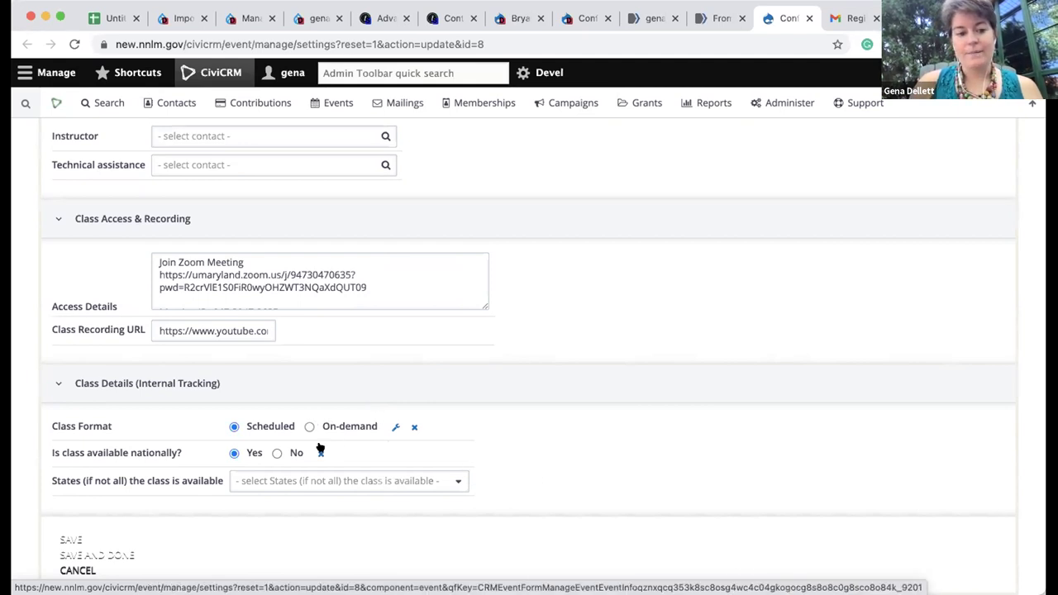
pyautogui.scroll(-1, 320, 447)
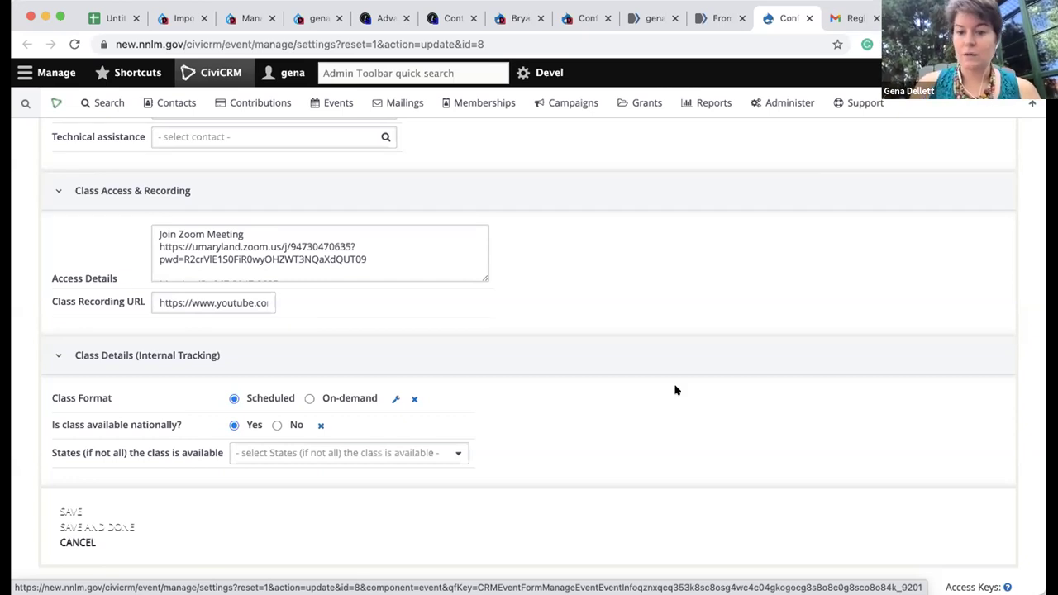
pyautogui.scroll(1, 715, 319)
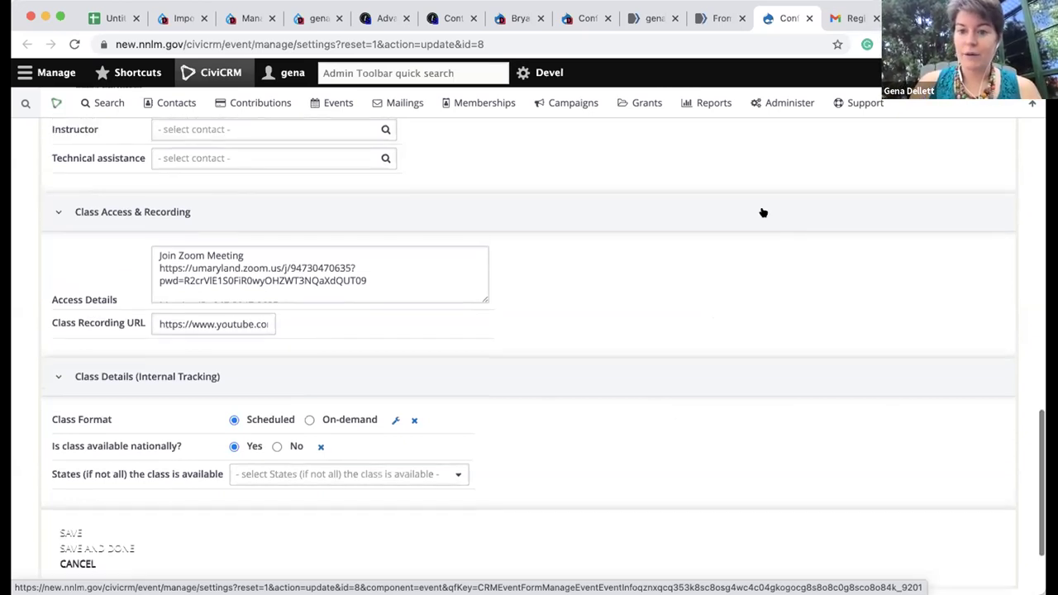
# Step: Open the CiviCRM Custom Fields administration in a new browser tab and look through the custom data sets used for events
pyautogui.click(786, 105)
pyautogui.moveTo(794, 162)
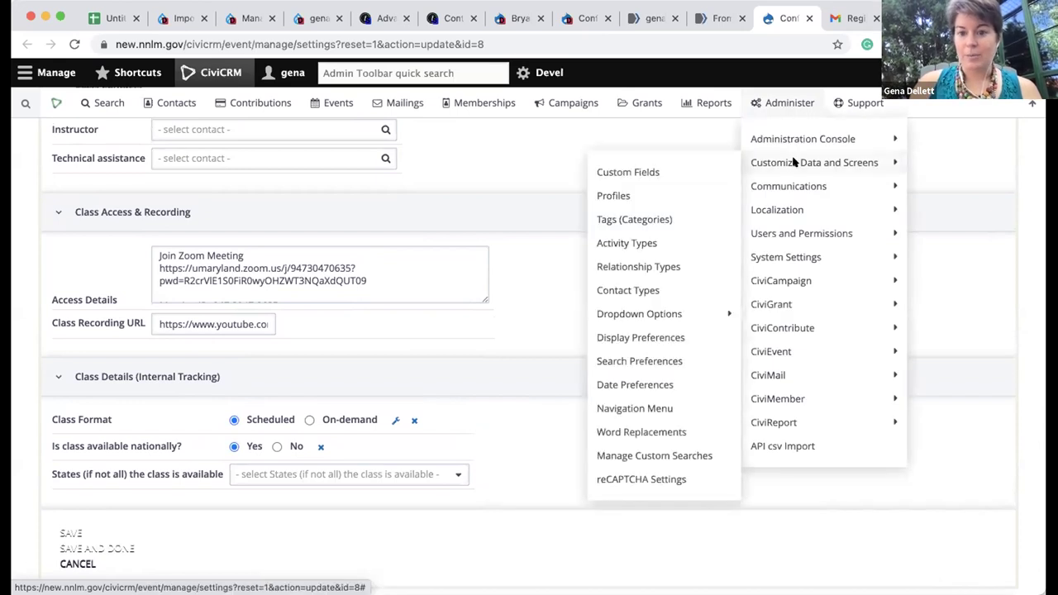
pyautogui.keyDown('super'); pyautogui.click(659, 171); pyautogui.keyUp('super')
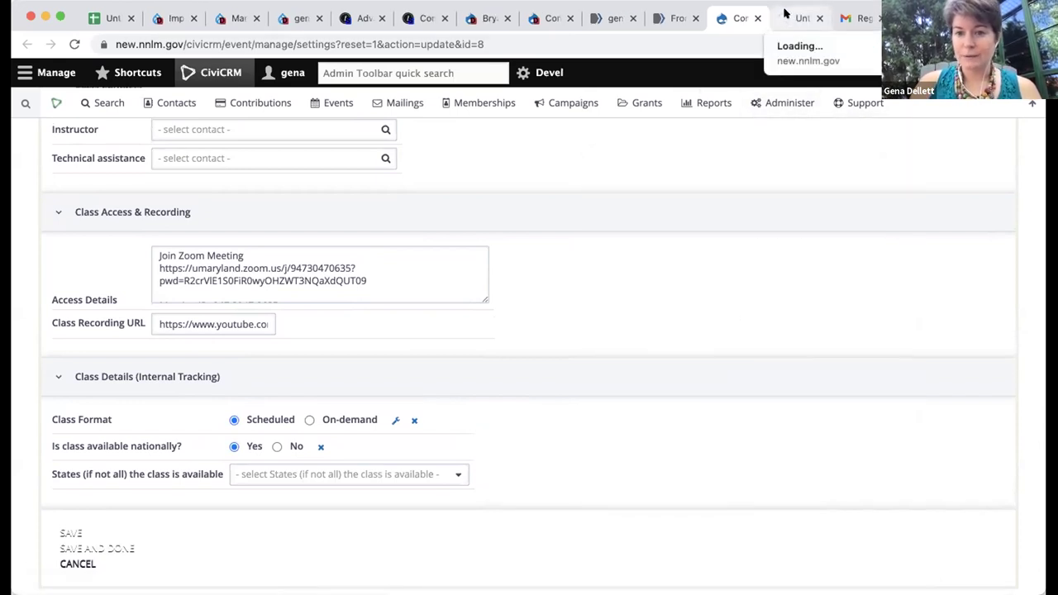
pyautogui.click(788, 15)
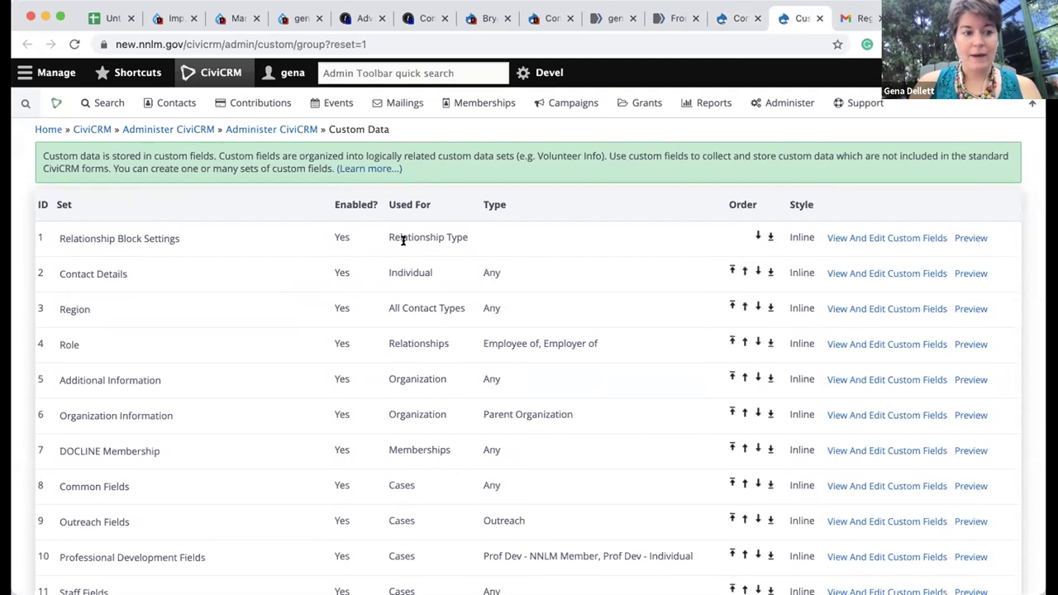
pyautogui.scroll(-1, 486, 314)
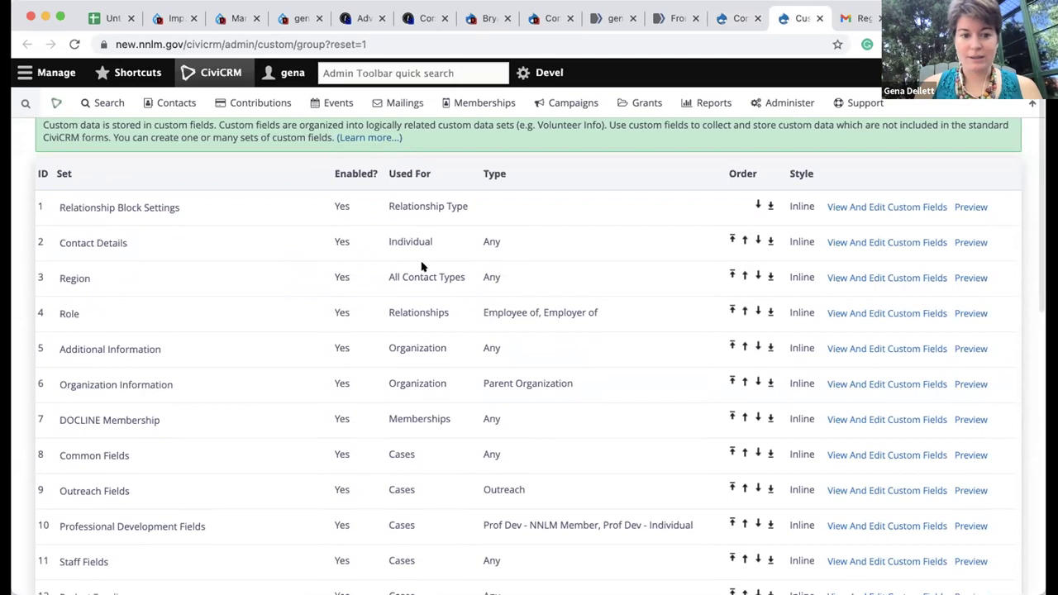
pyautogui.scroll(-5, 441, 376)
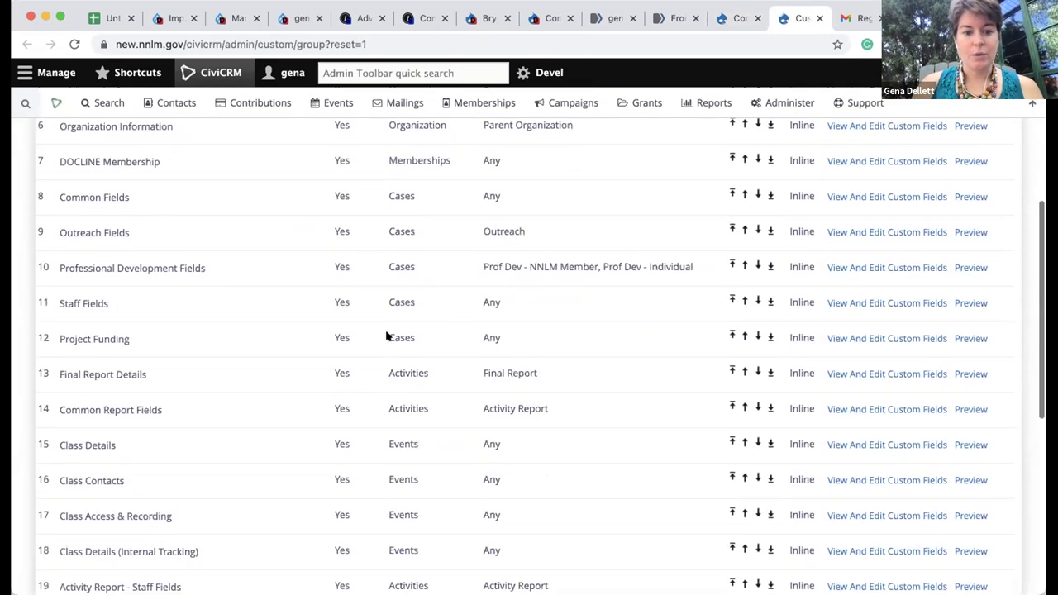
pyautogui.scroll(-3, 416, 359)
pyautogui.scroll(-2, 416, 359)
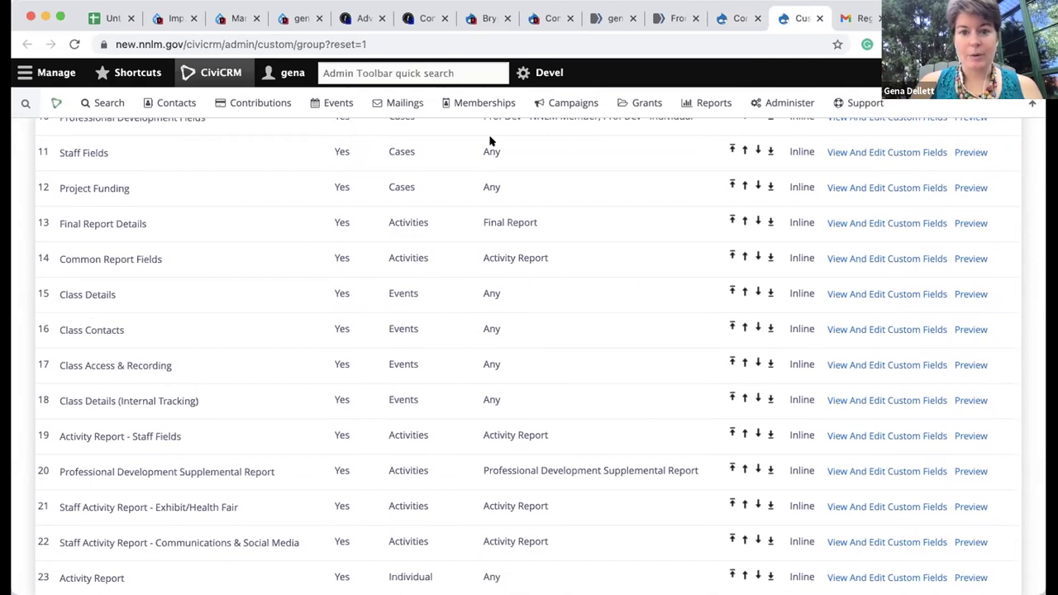
# Step: Return to the event settings and locate the internal tracking, access and contacts sections that match the custom data sets
pyautogui.click(739, 18)
pyautogui.scroll(-2, 347, 389)
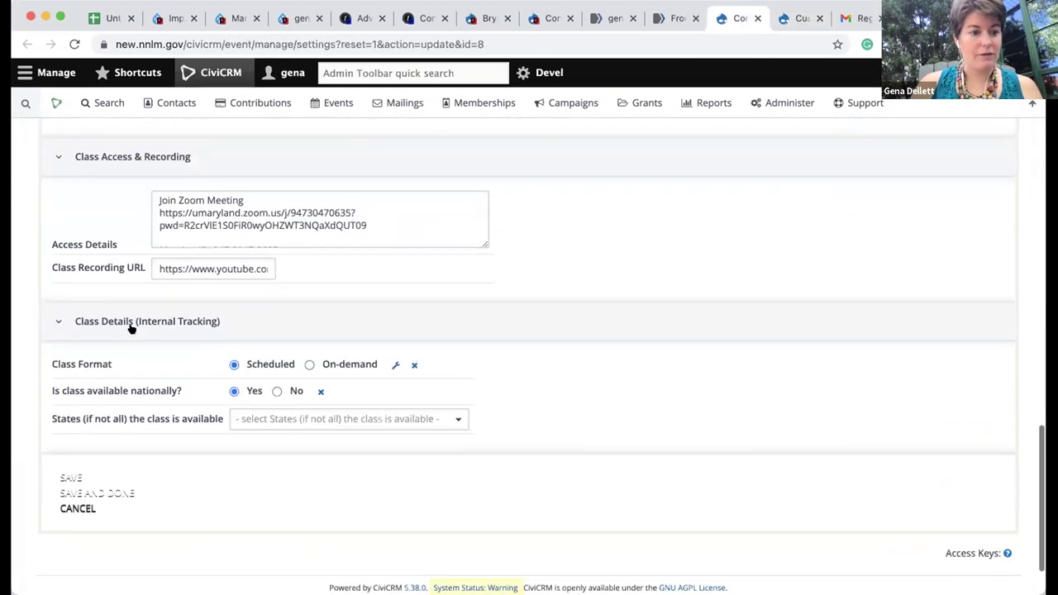
pyautogui.scroll(6, 256, 165)
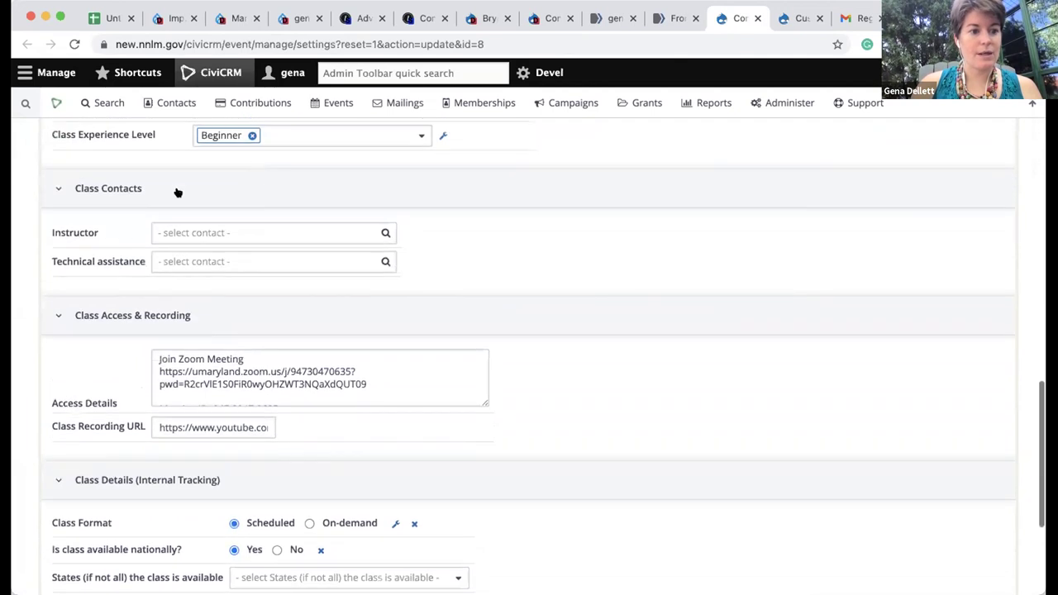
# Step: Go back to the Custom Data list and review the full range of custom field sets
pyautogui.click(786, 19)
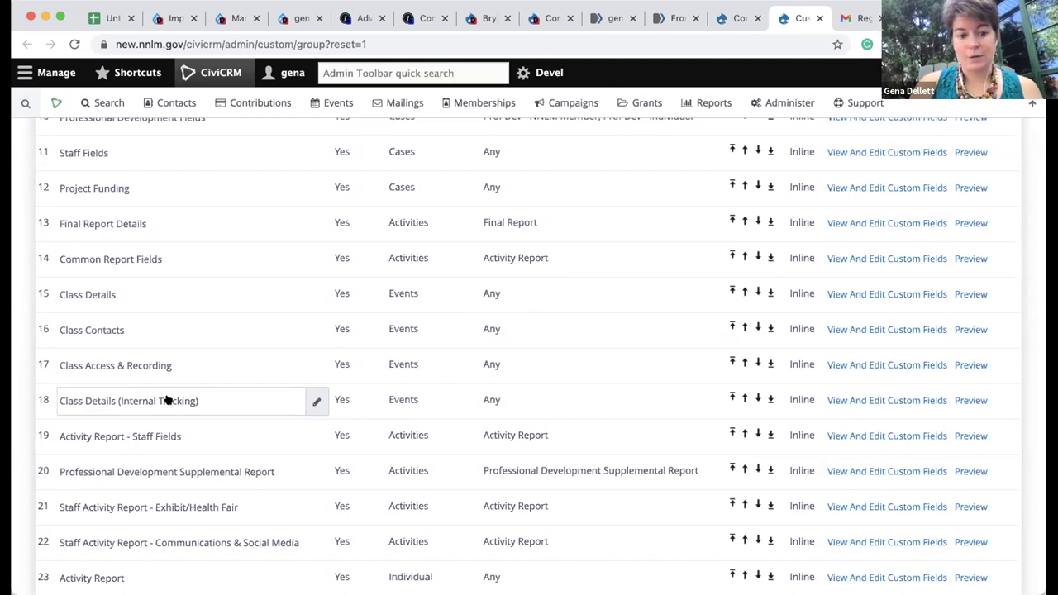
pyautogui.scroll(-5, 201, 410)
pyautogui.scroll(10, 203, 411)
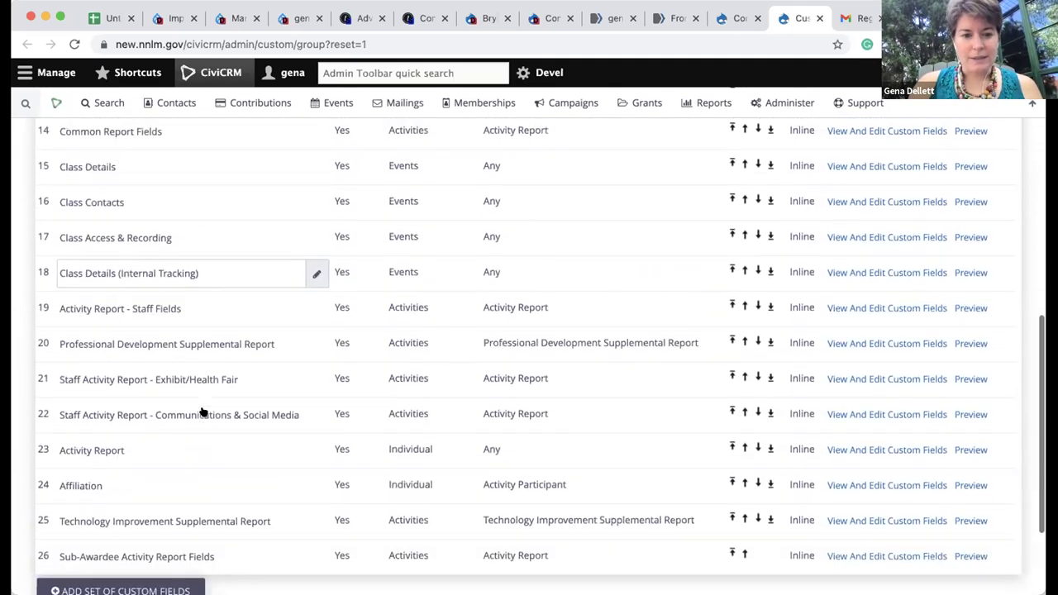
pyautogui.scroll(5, 416, 256)
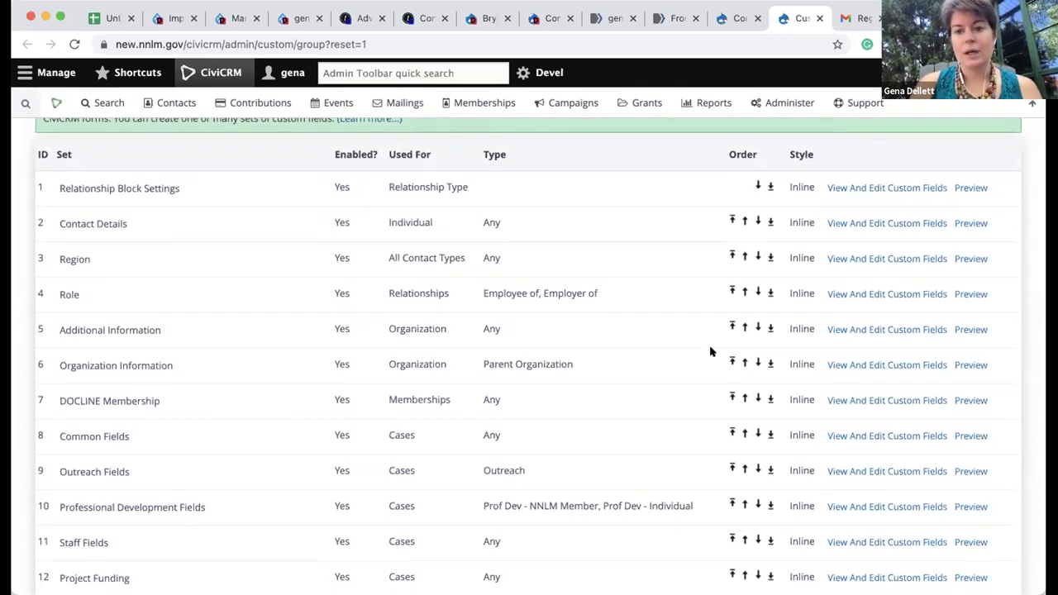
# Step: Return to the event configuration and start a new reminder under Schedule Reminders
pyautogui.click(734, 20)
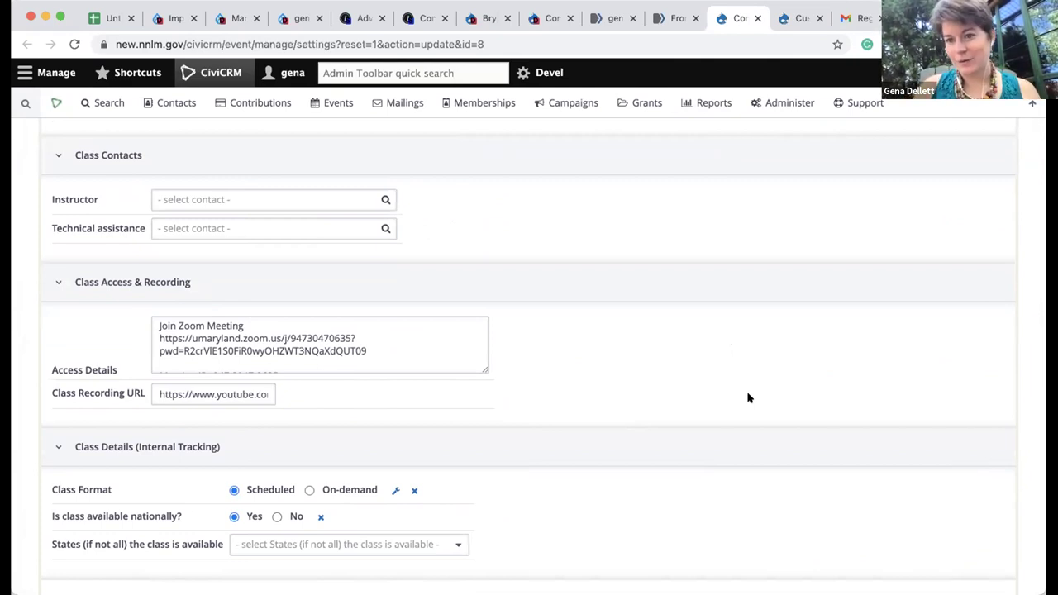
pyautogui.scroll(-1, 626, 423)
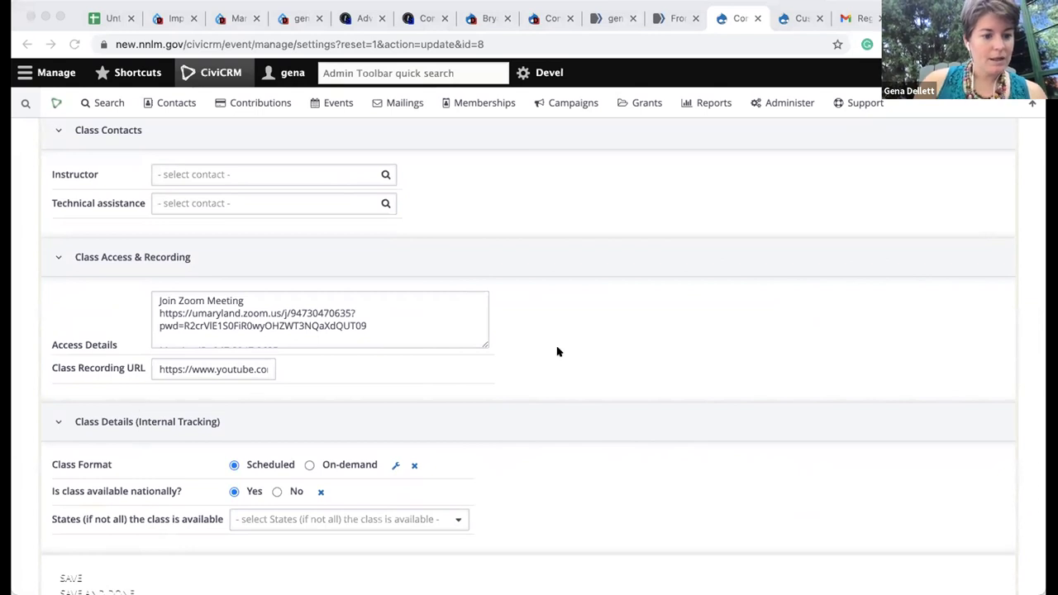
pyautogui.click(581, 339)
pyautogui.scroll(10, 580, 339)
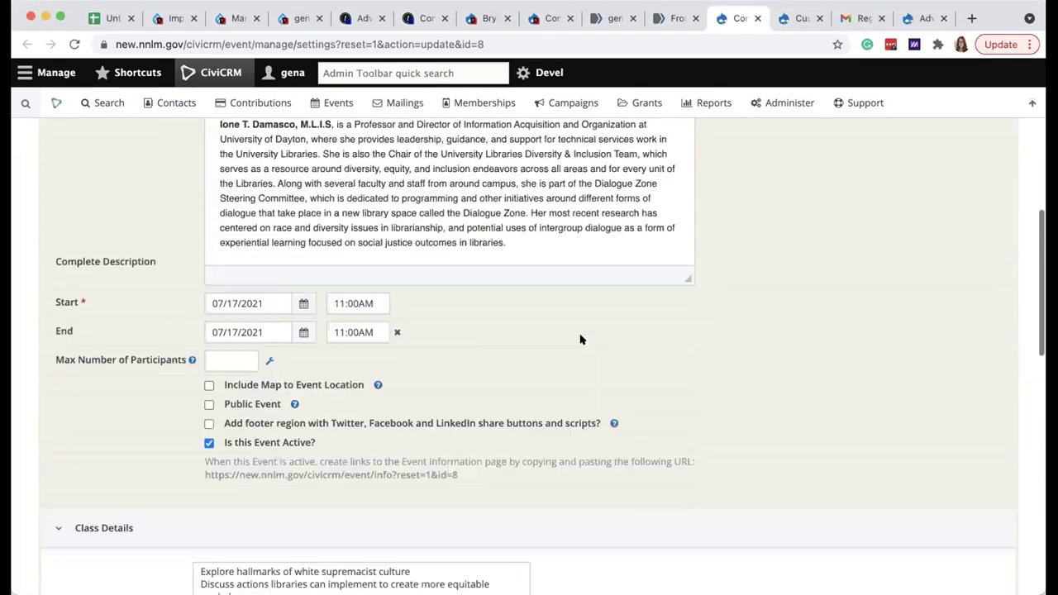
pyautogui.scroll(10, 580, 339)
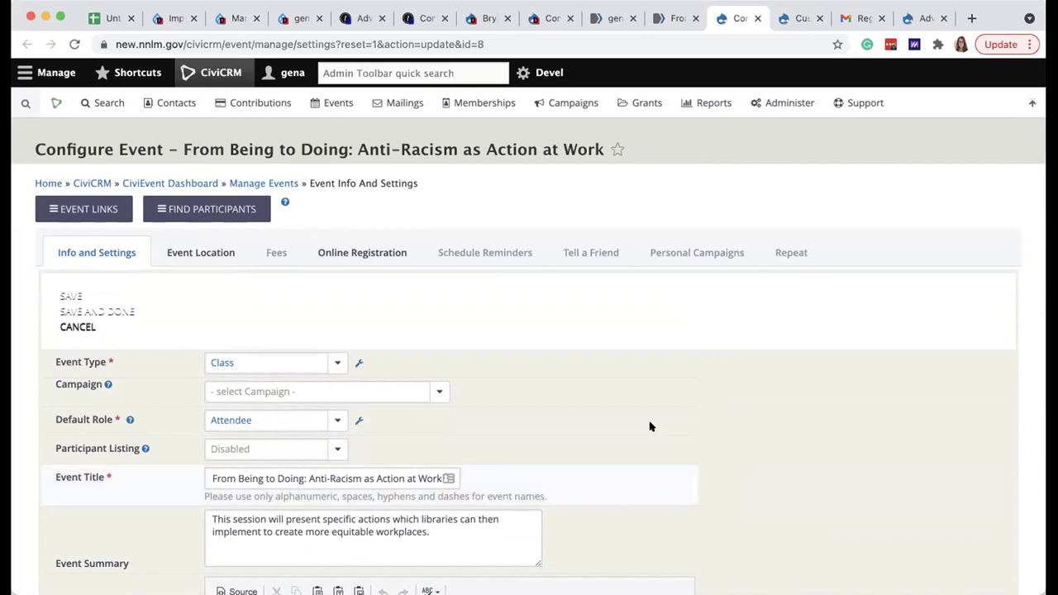
pyautogui.click(492, 251)
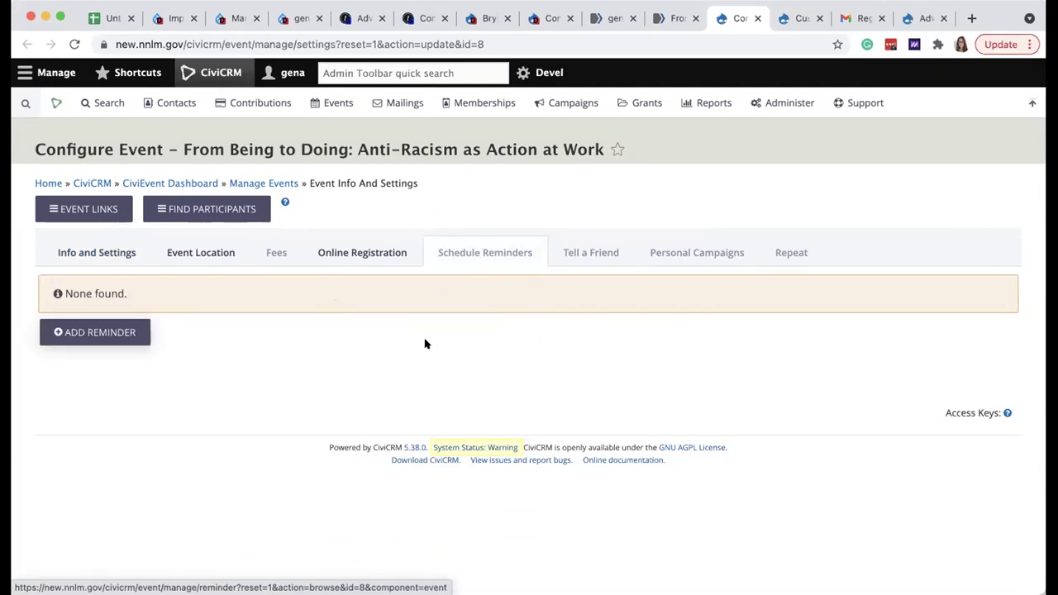
pyautogui.click(102, 332)
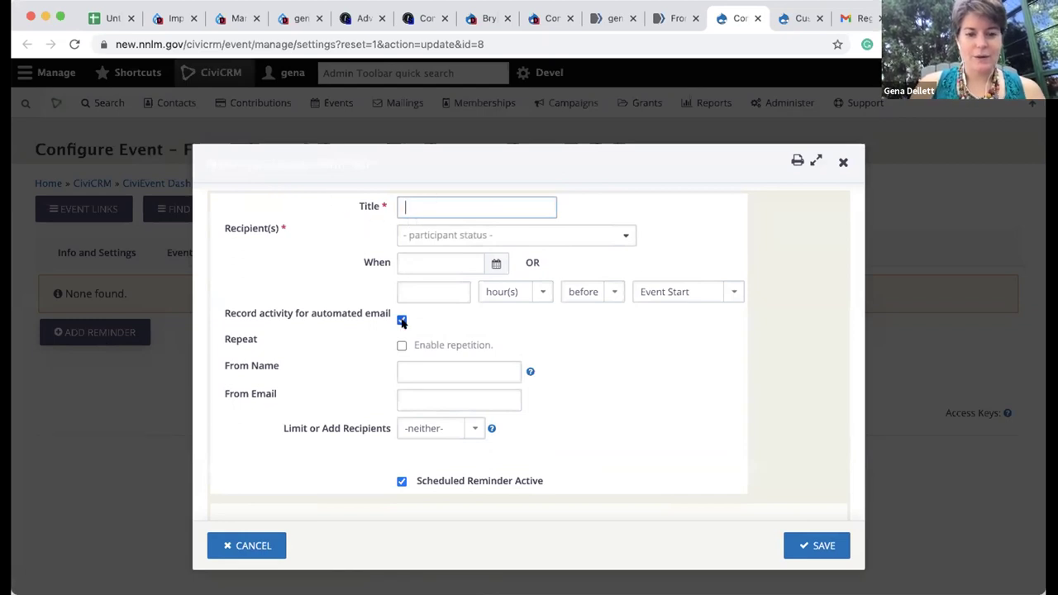
# Step: Look over the new reminder form and title the reminder "Test for Demo"
pyautogui.scroll(-2, 492, 403)
pyautogui.scroll(-2, 492, 403)
pyautogui.scroll(3, 491, 402)
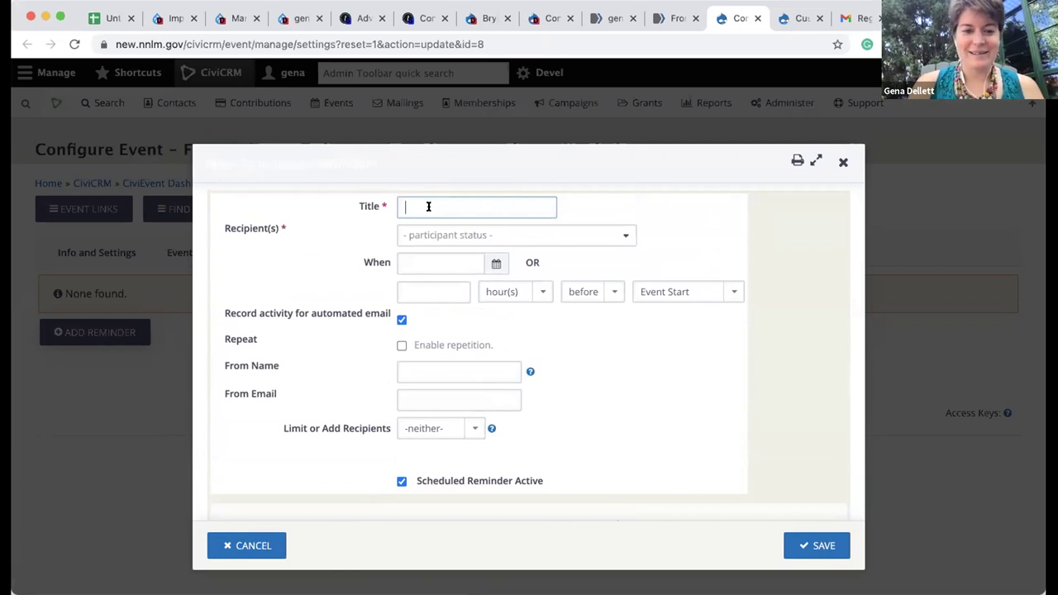
pyautogui.write('Test for Demo')
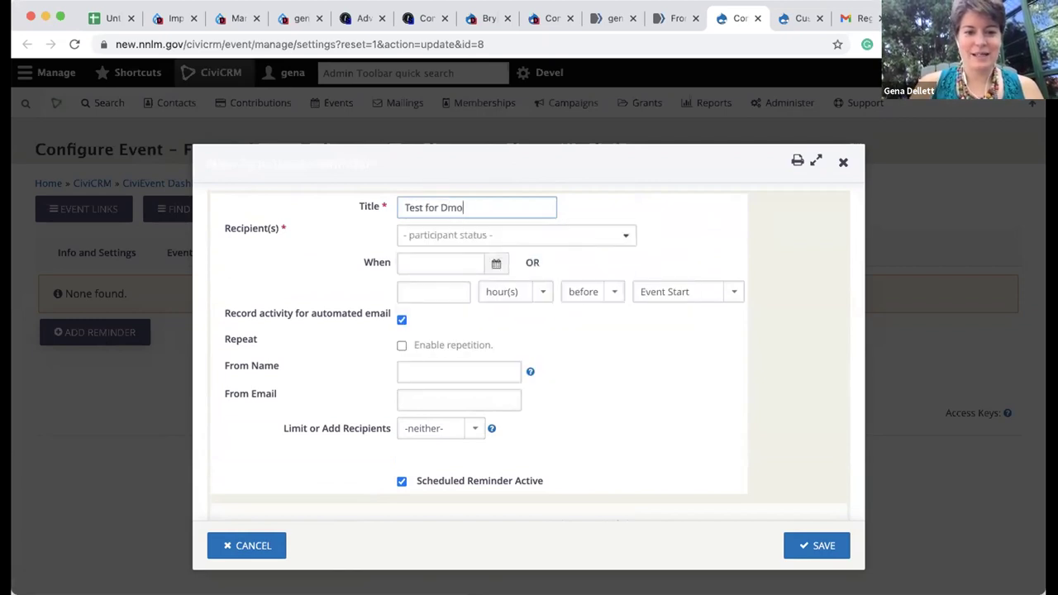
pyautogui.press('BackSpace')
pyautogui.press('BackSpace')
pyautogui.write('emo')
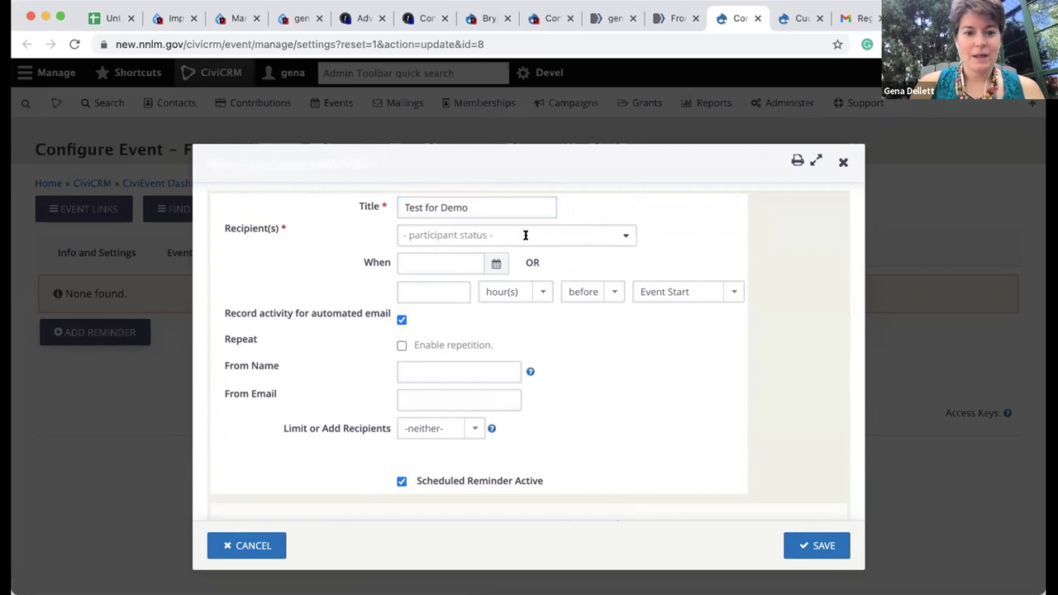
# Step: View the reminder's participant status options for recipients and the calendar for a fixed send date, leaving both unset
pyautogui.click(511, 235)
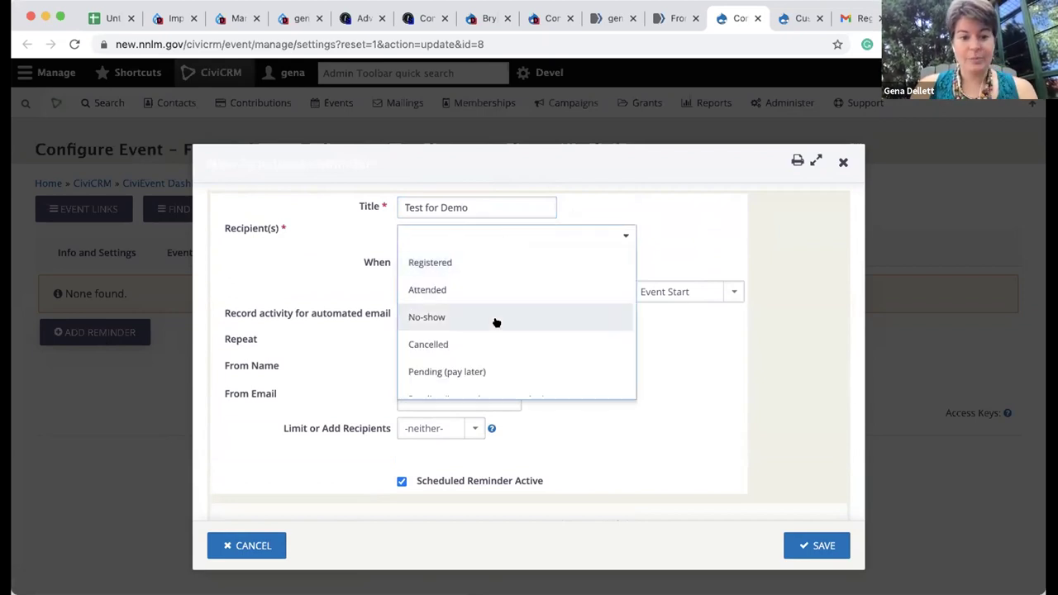
pyautogui.scroll(-4, 494, 321)
pyautogui.scroll(4, 496, 323)
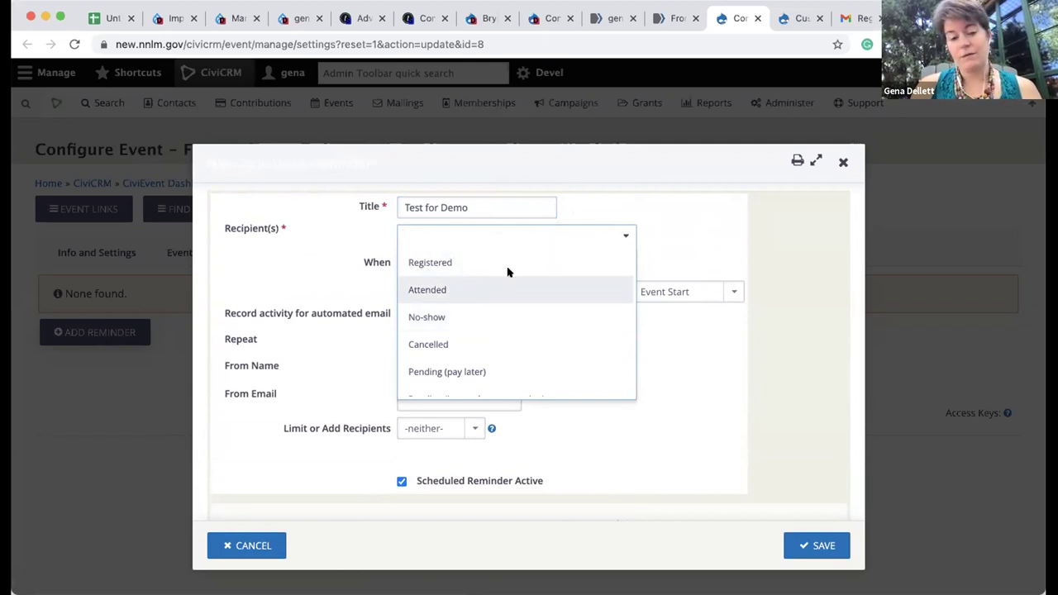
pyautogui.click(700, 246)
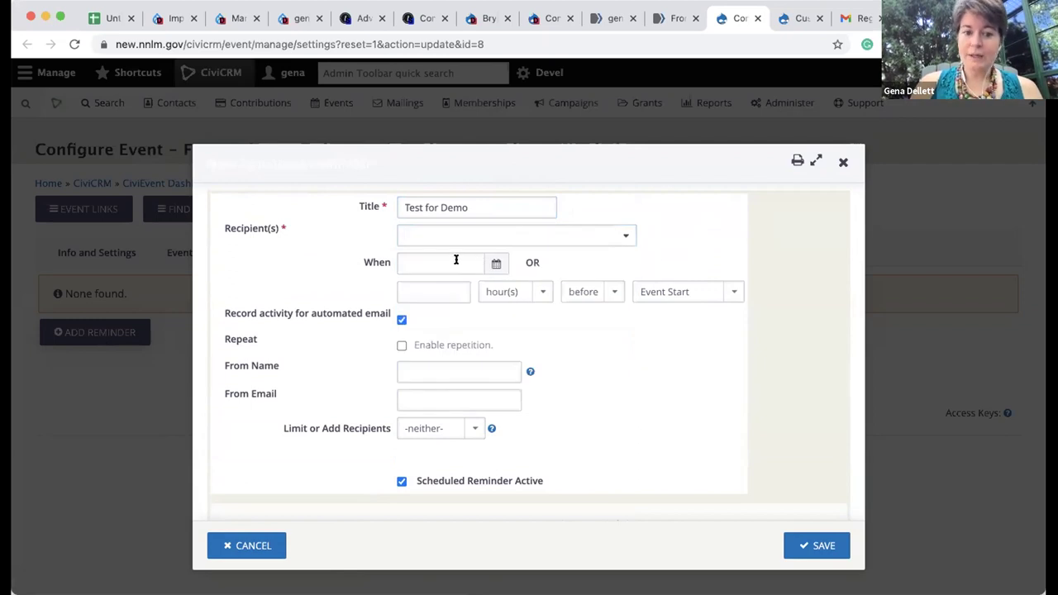
pyautogui.click(496, 263)
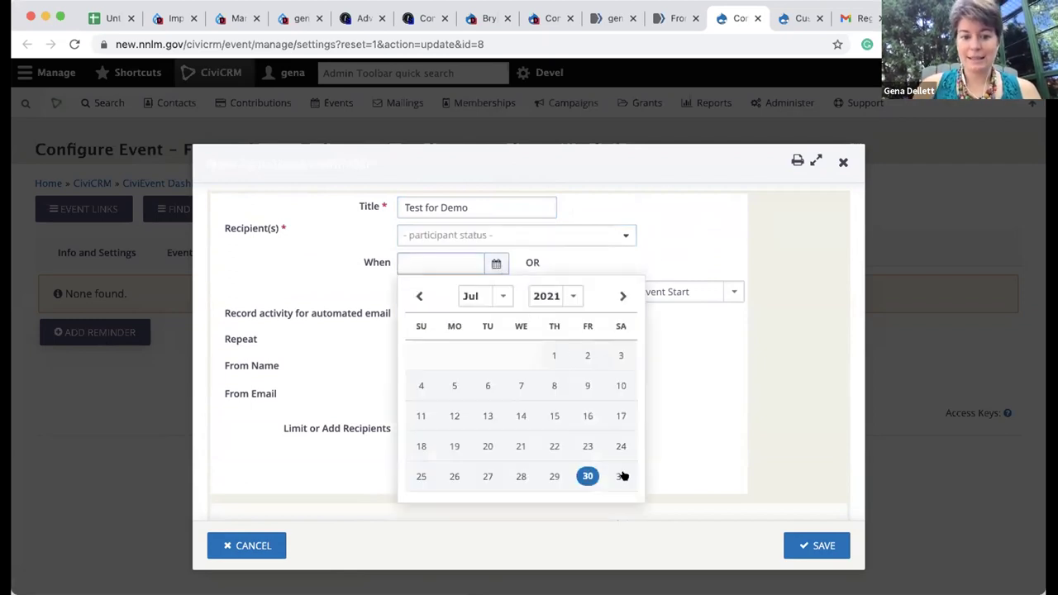
pyautogui.click(573, 261)
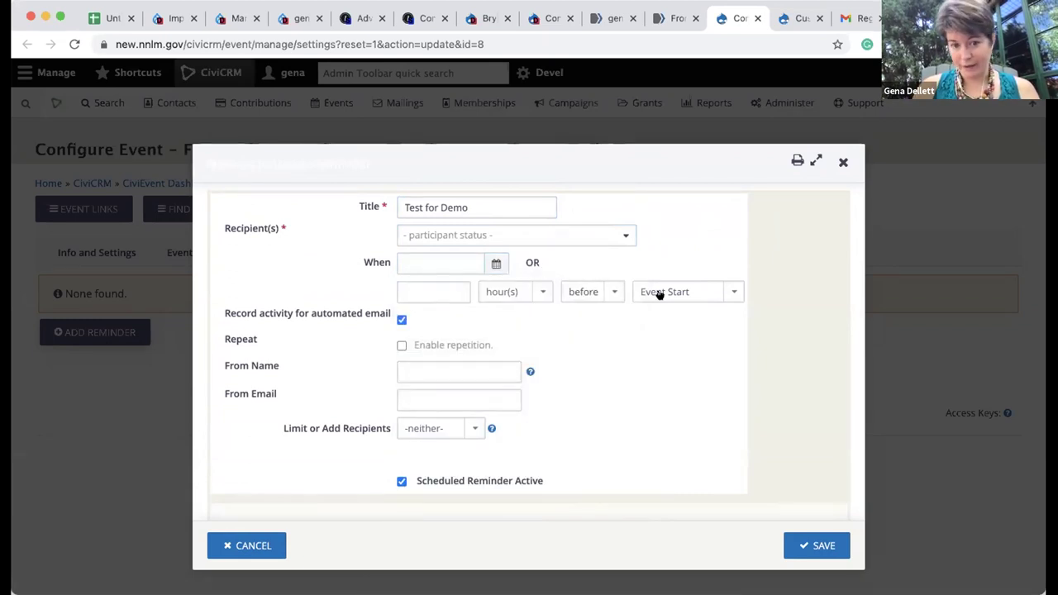
# Step: View the reminder's relative timing choices for time unit, before or after, and event or registration start and end
pyautogui.click(532, 289)
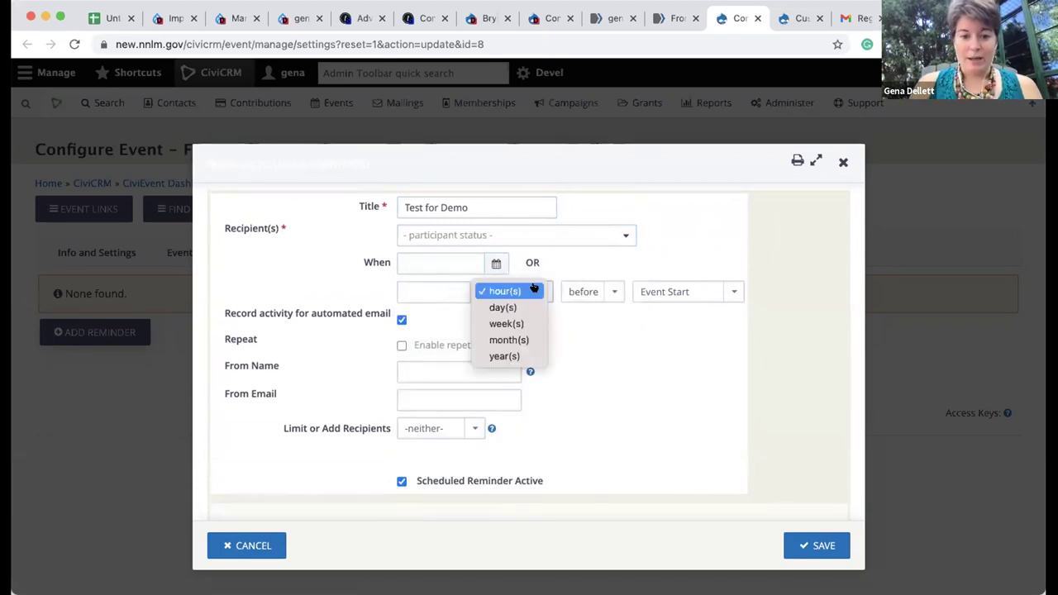
pyautogui.click(609, 292)
pyautogui.click(610, 292)
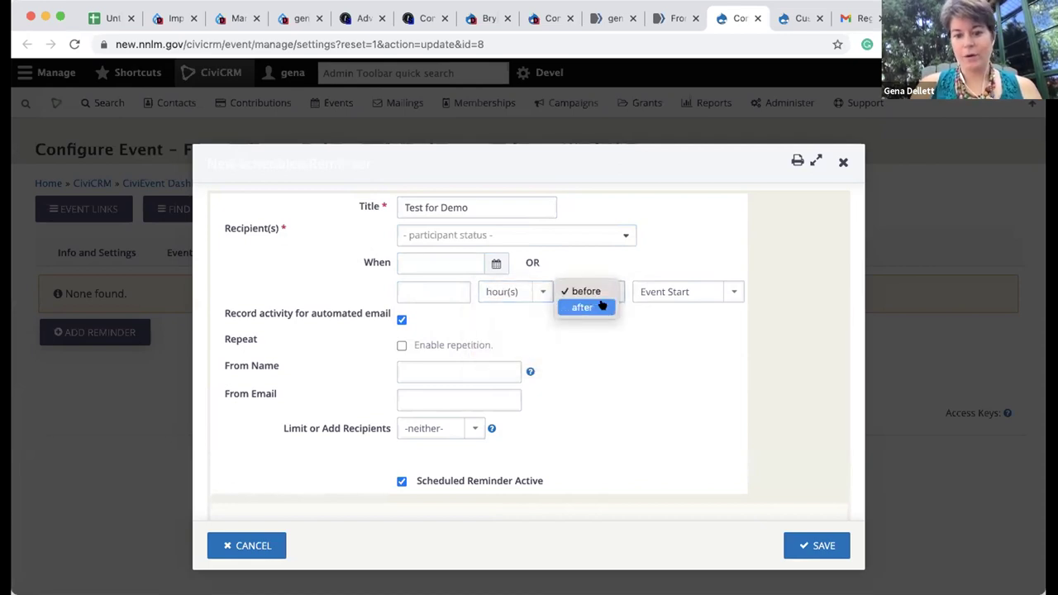
pyautogui.click(732, 292)
pyautogui.click(732, 292)
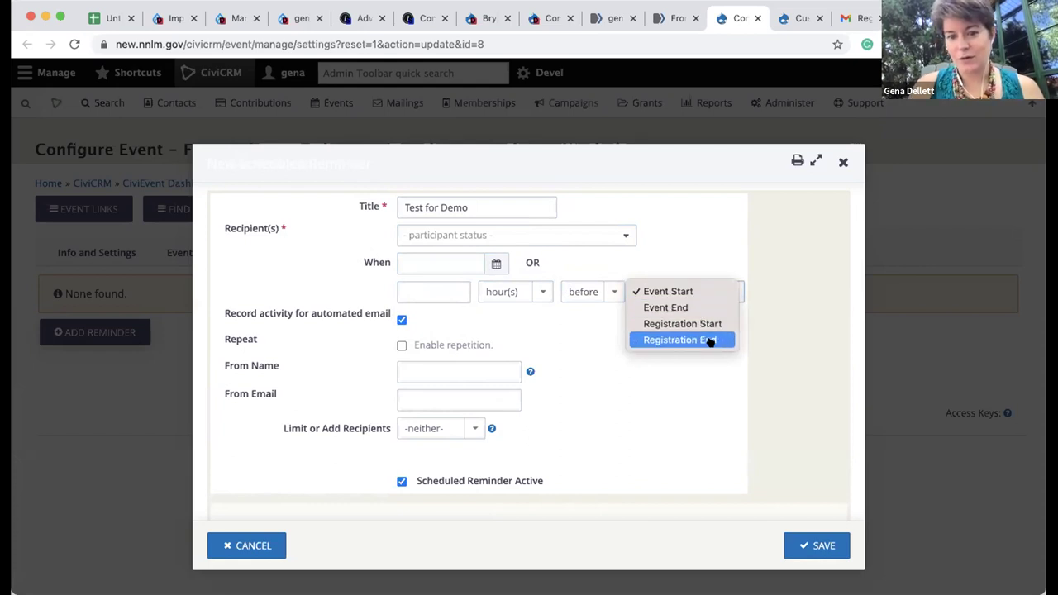
pyautogui.click(582, 353)
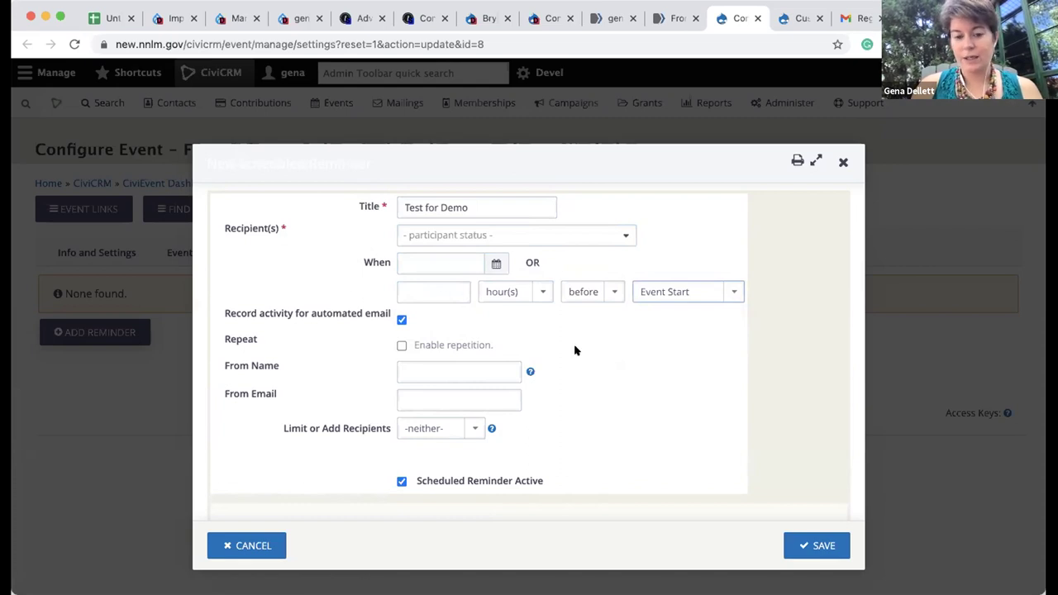
# Step: Schedule the reminder for 2 hours before Event Start
pyautogui.scroll(-1, 576, 350)
pyautogui.click(444, 284)
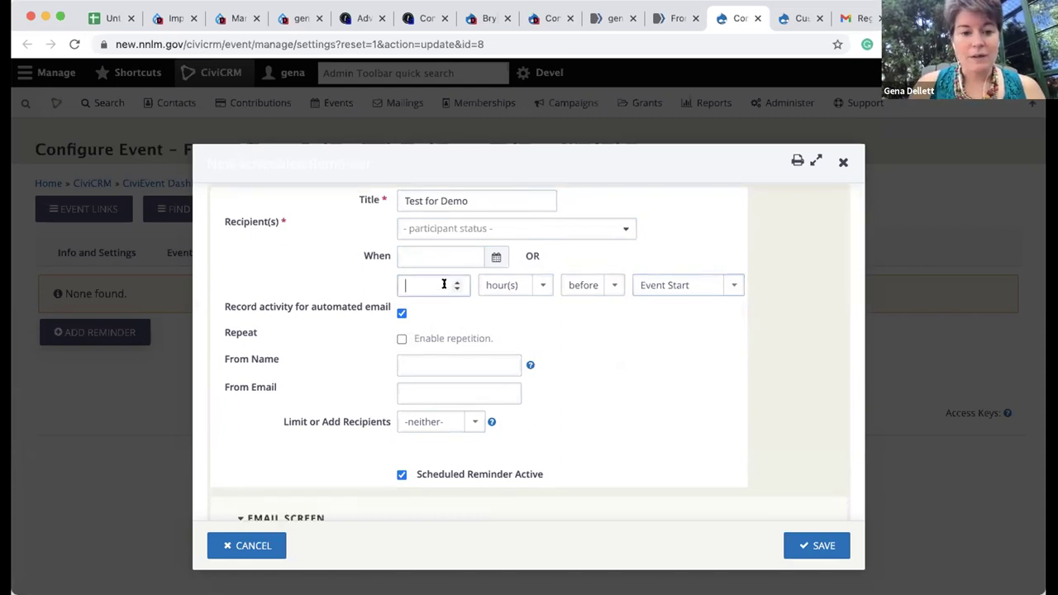
pyautogui.write('2')
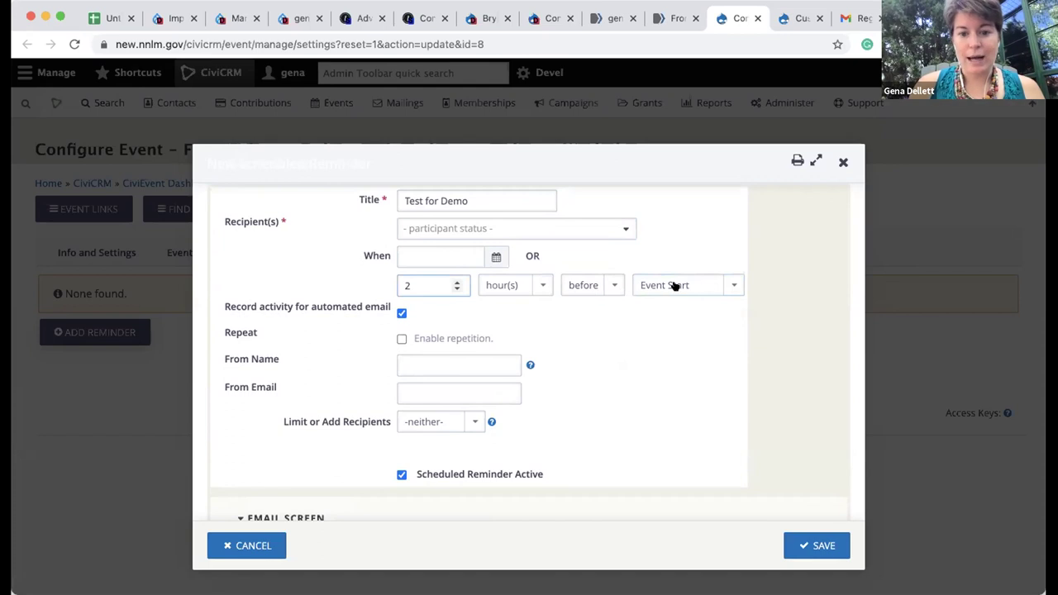
# Step: Reschedule the reminder to 2 days after Event End
pyautogui.click(730, 284)
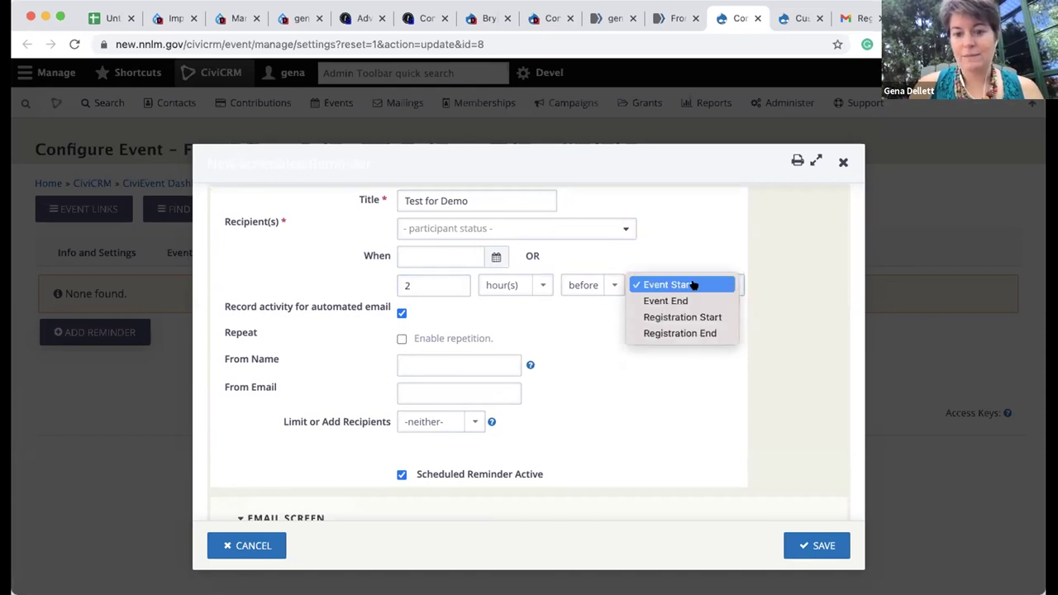
pyautogui.click(695, 284)
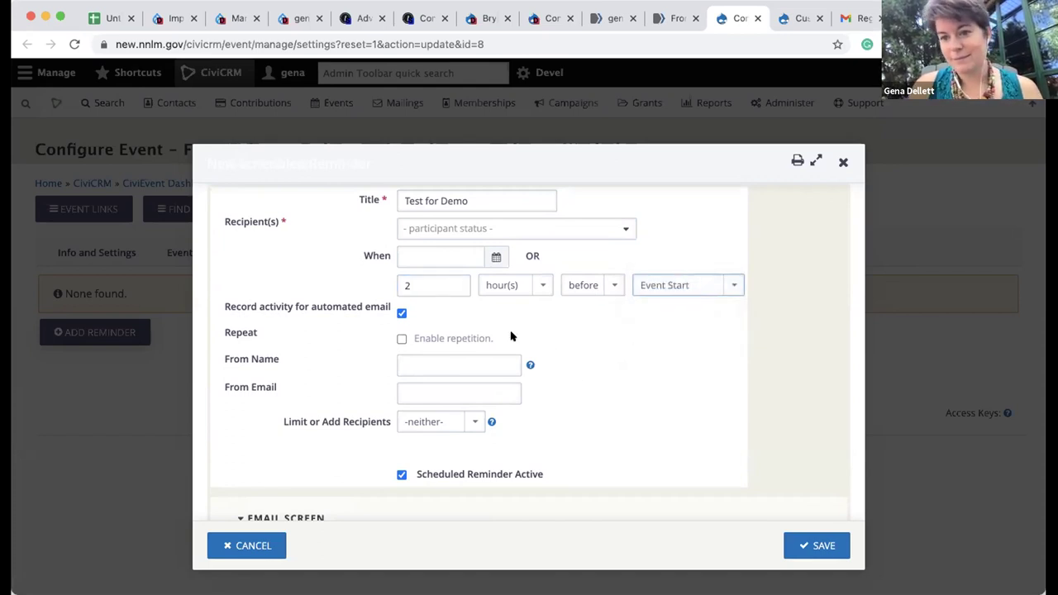
pyautogui.click(539, 285)
pyautogui.click(530, 303)
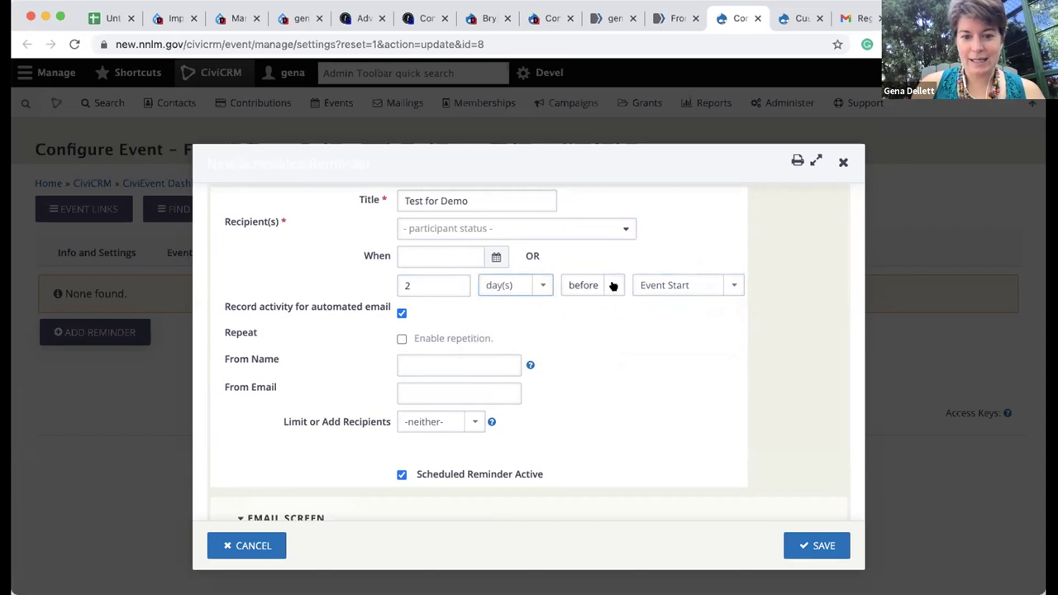
pyautogui.click(612, 285)
pyautogui.click(582, 300)
pyautogui.click(731, 287)
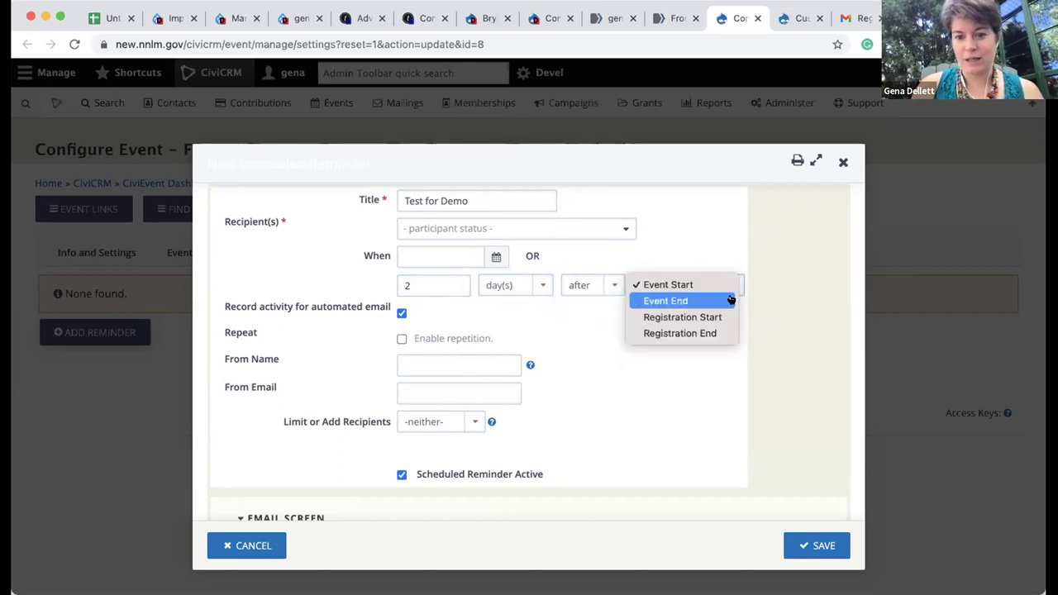
pyautogui.click(730, 301)
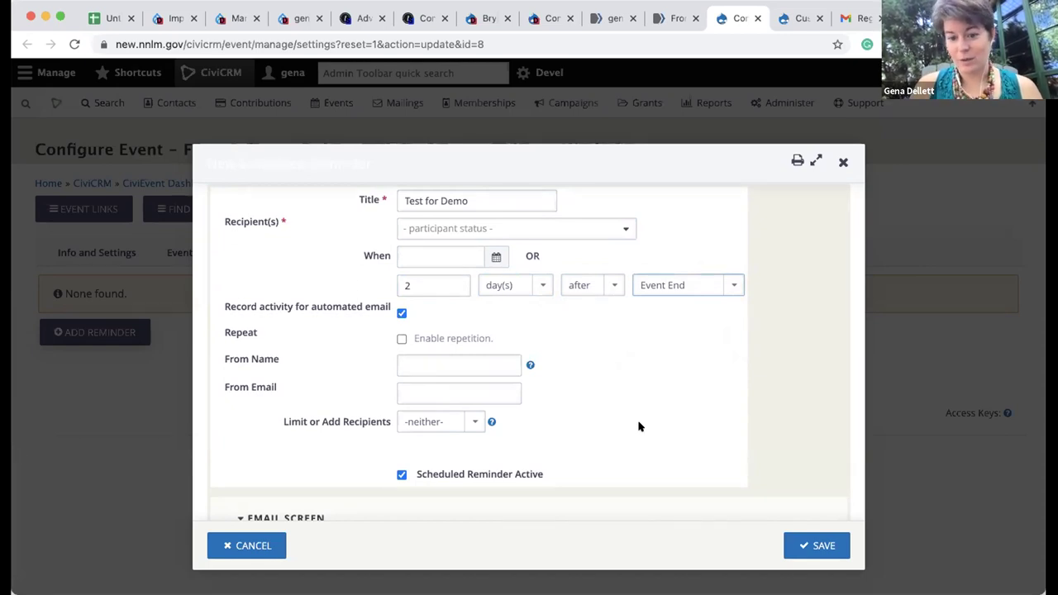
# Step: View the calendar for a fixed send date and the event and registration reference points, leaving the reminder's timing as set
pyautogui.scroll(-1, 652, 424)
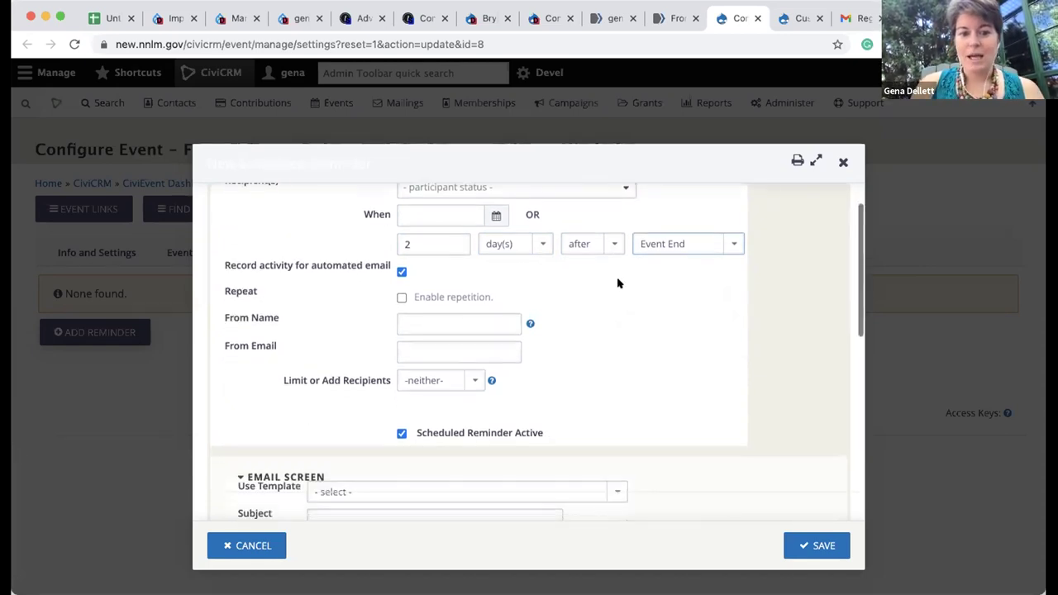
pyautogui.scroll(1, 619, 284)
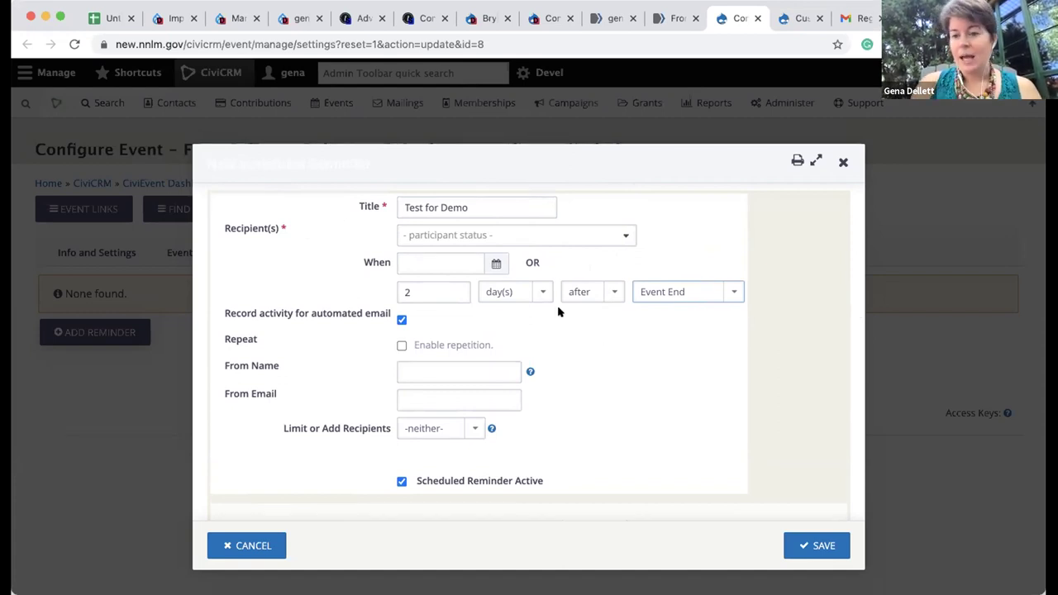
pyautogui.click(497, 264)
pyautogui.click(595, 257)
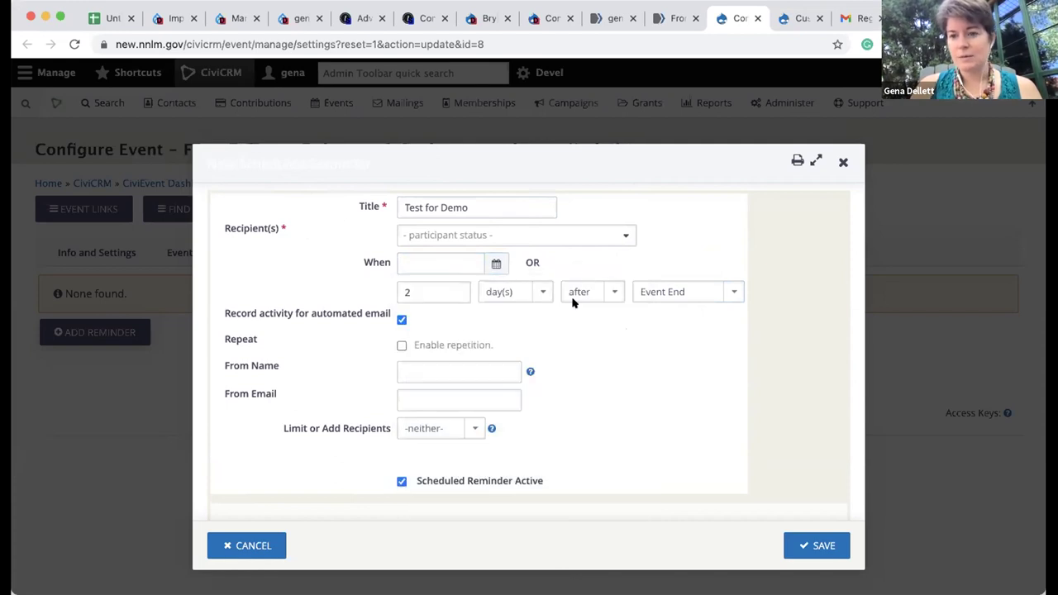
pyautogui.click(657, 289)
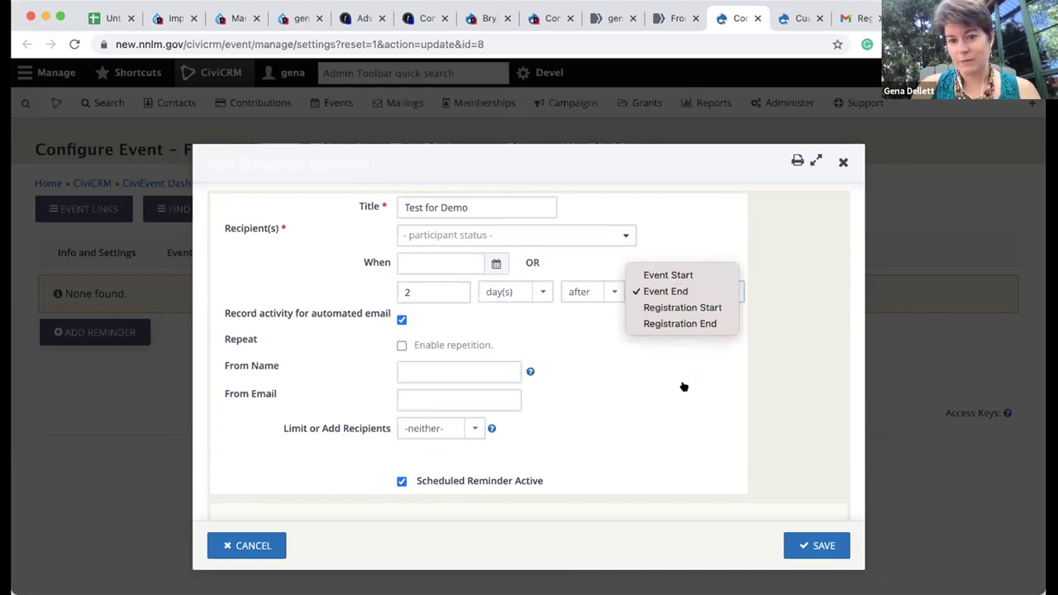
pyautogui.click(646, 364)
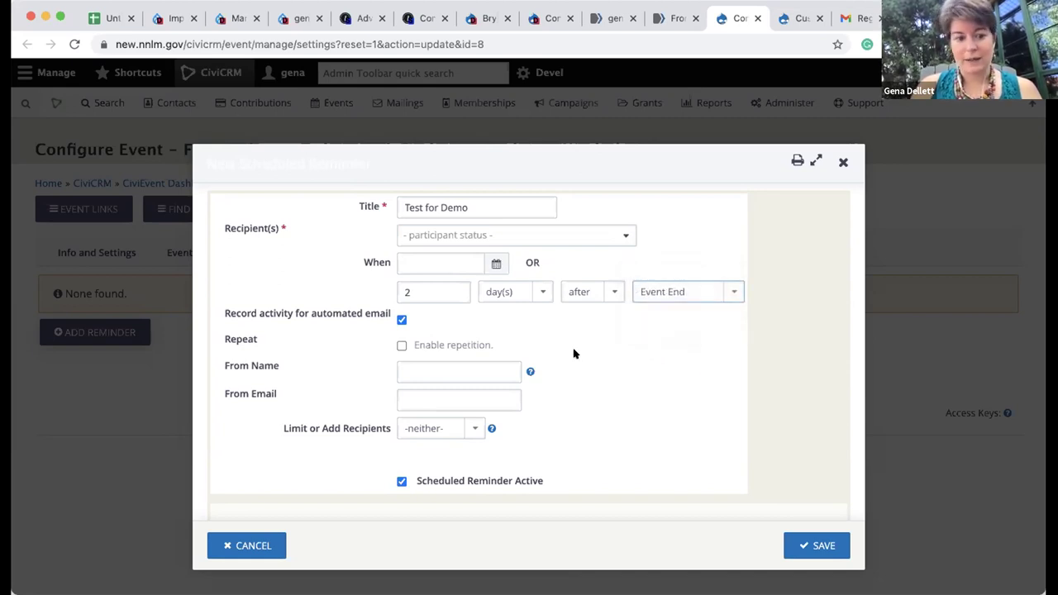
# Step: Enable repetition for the reminder
pyautogui.scroll(-2, 575, 354)
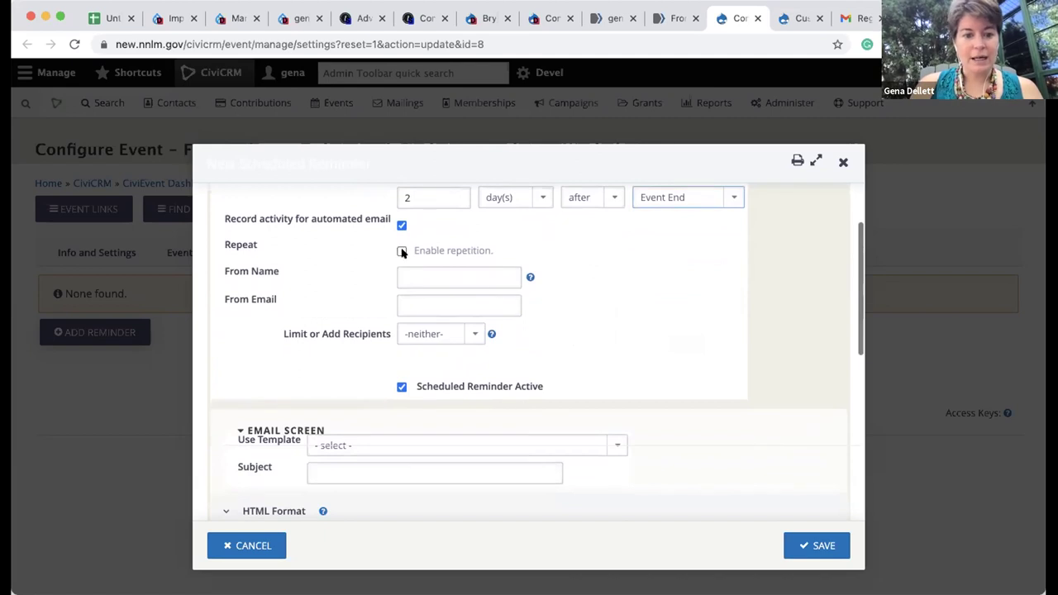
pyautogui.click(402, 250)
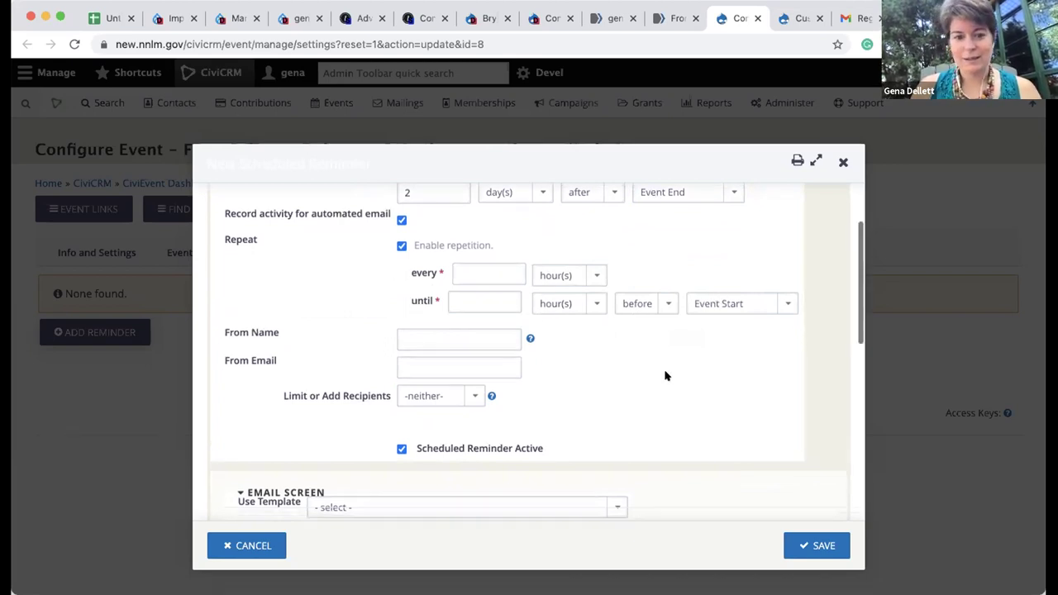
pyautogui.scroll(-1, 667, 374)
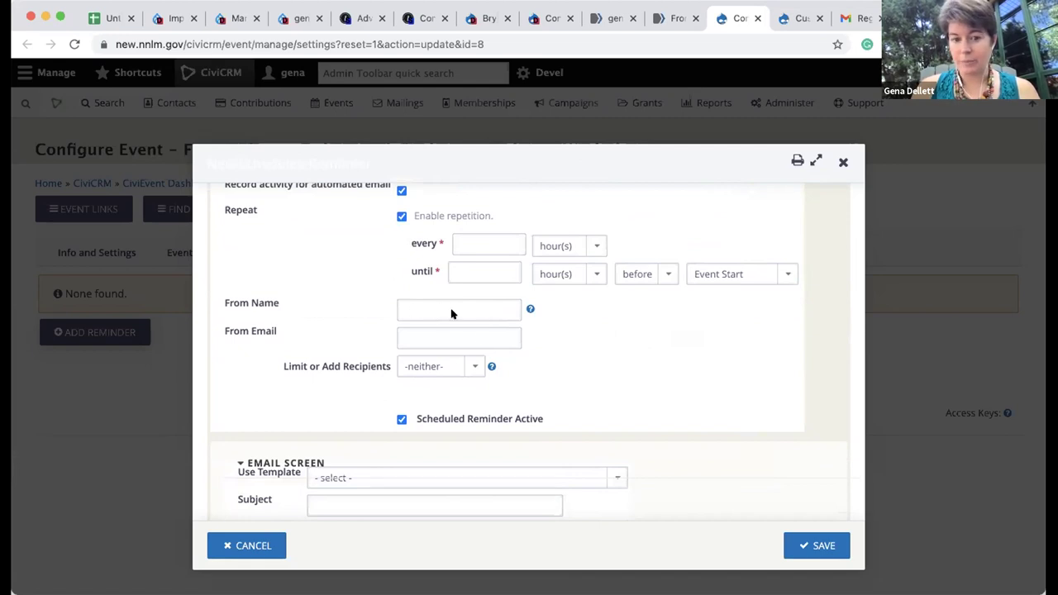
# Step: Limit the reminder's recipients by Participant Role
pyautogui.click(475, 366)
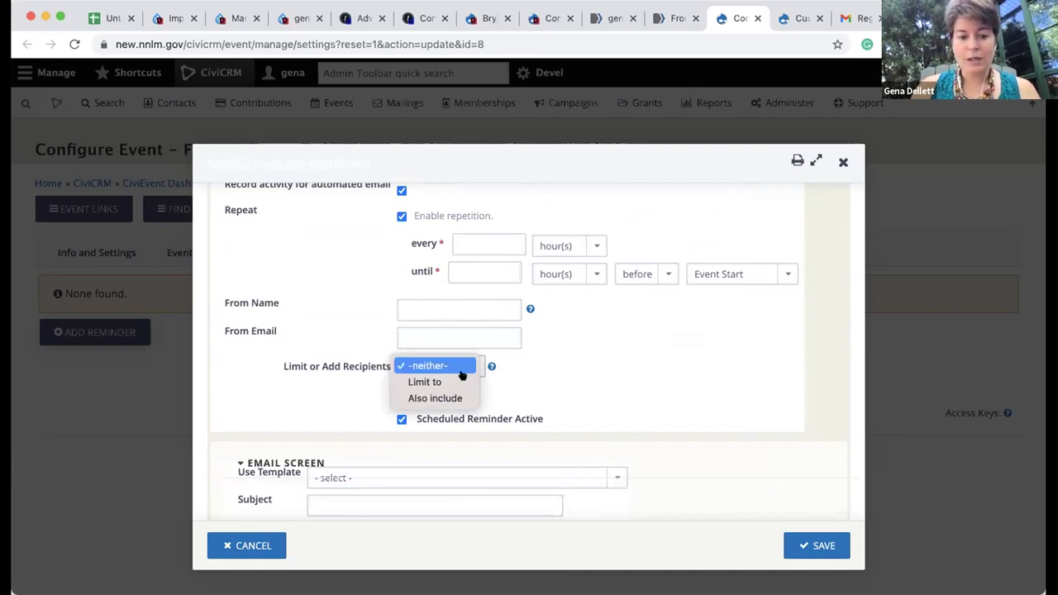
pyautogui.click(440, 382)
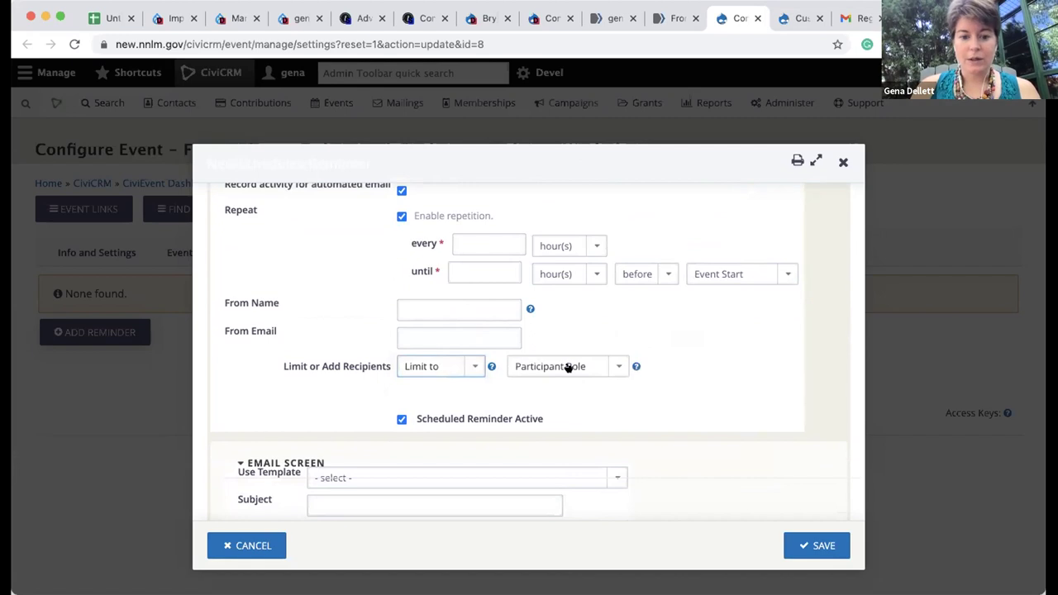
pyautogui.click(568, 367)
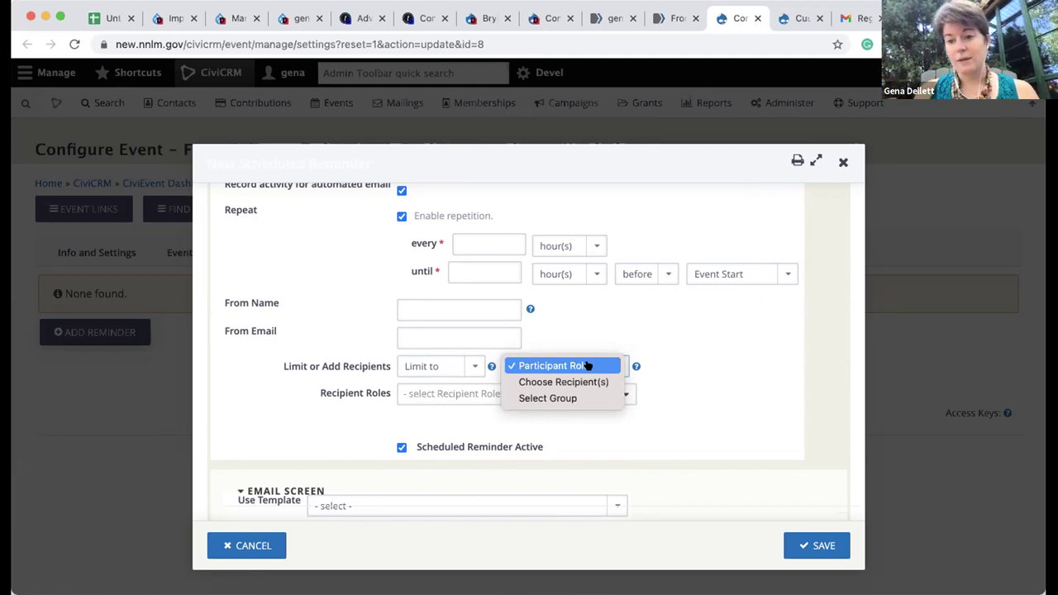
pyautogui.click(587, 366)
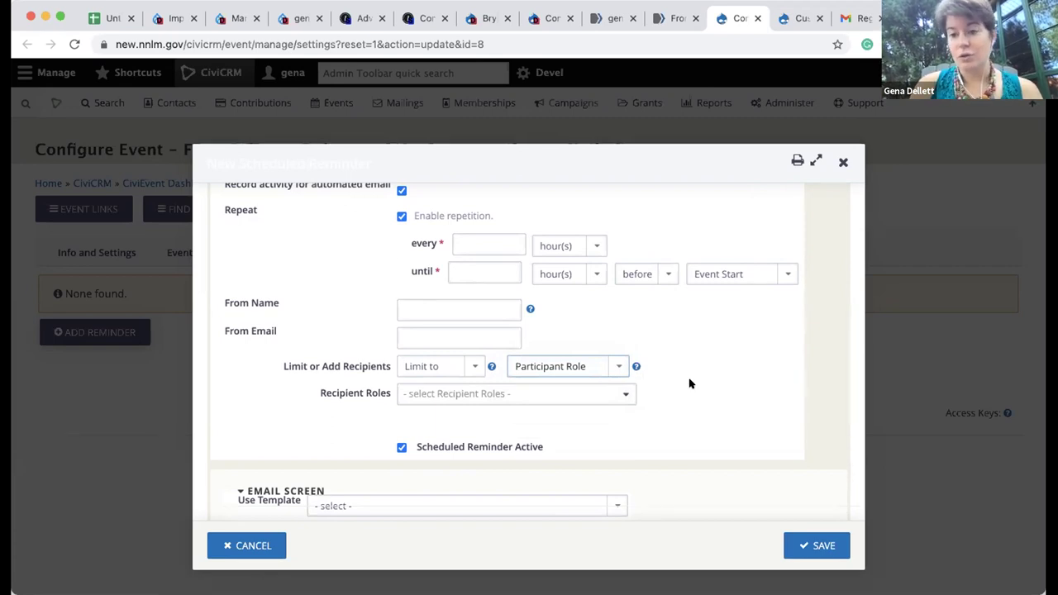
# Step: Set the reminder to also include recipients by group, after viewing the available recipient roles
pyautogui.click(468, 365)
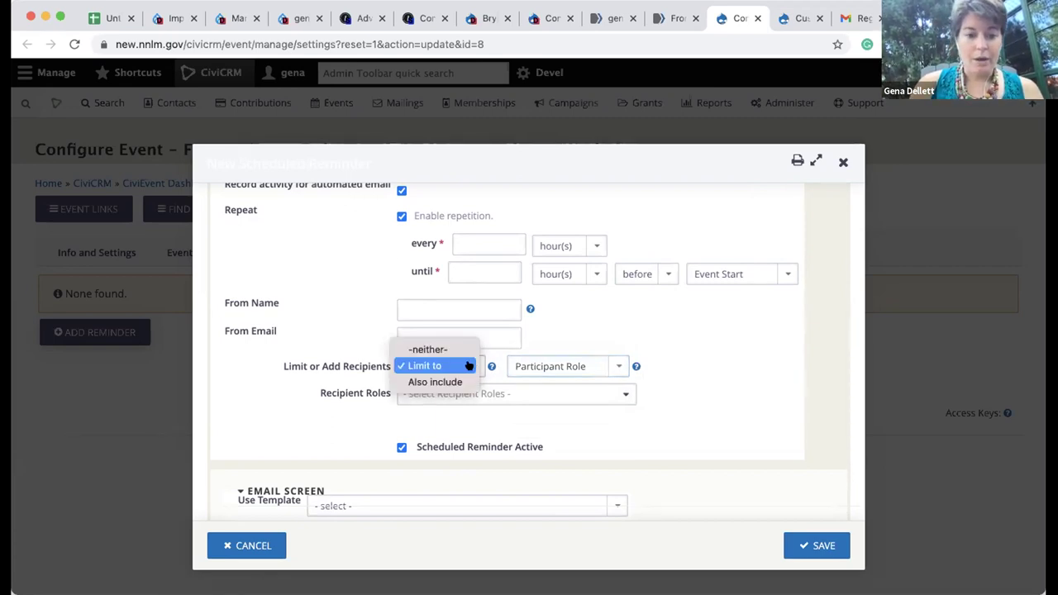
pyautogui.press('Return')
pyautogui.scroll(-1, 579, 364)
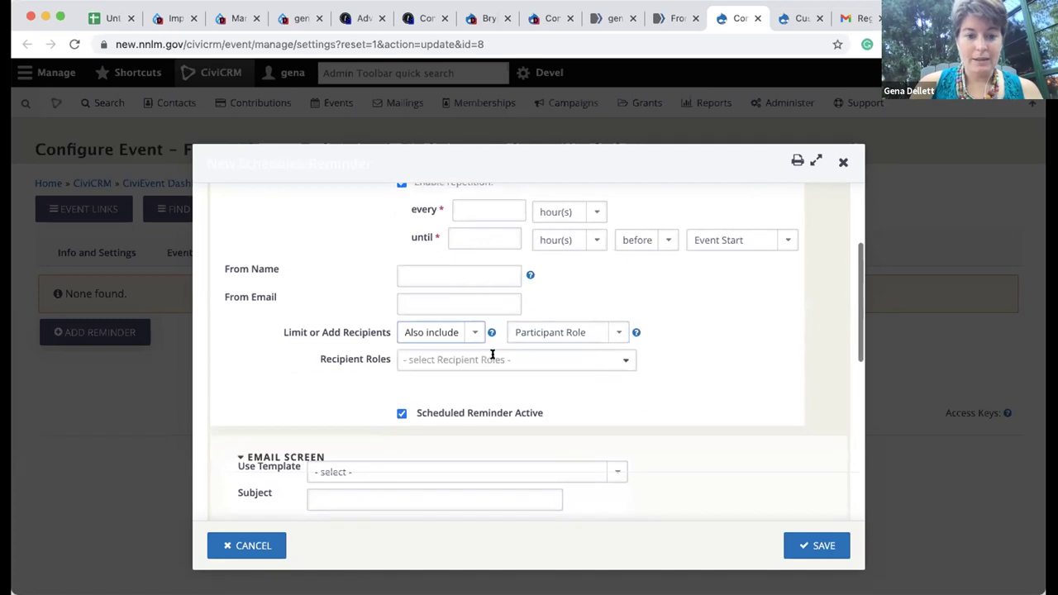
pyautogui.click(451, 360)
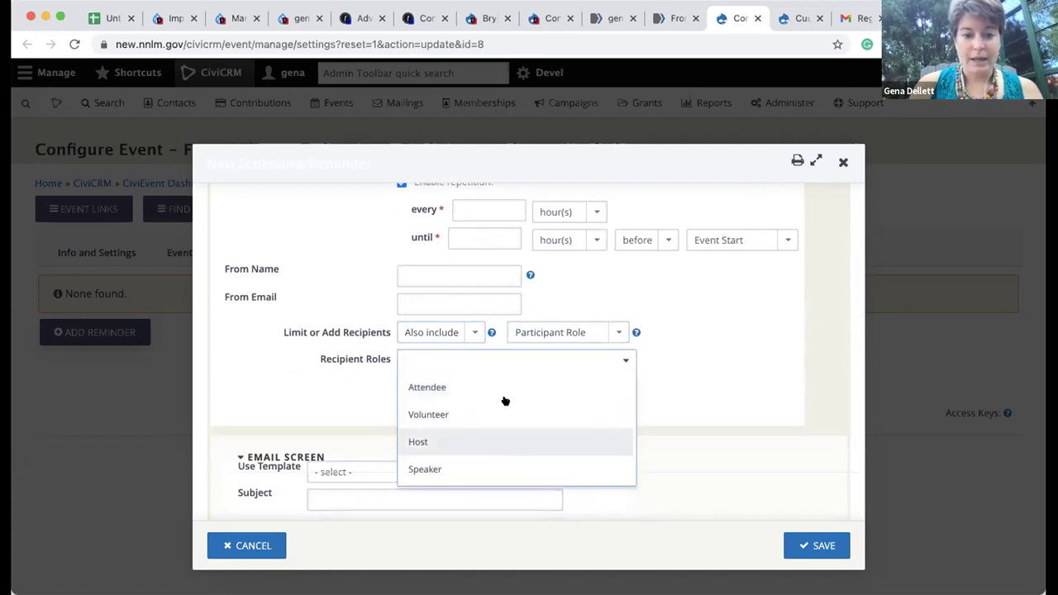
pyautogui.click(555, 334)
pyautogui.click(554, 334)
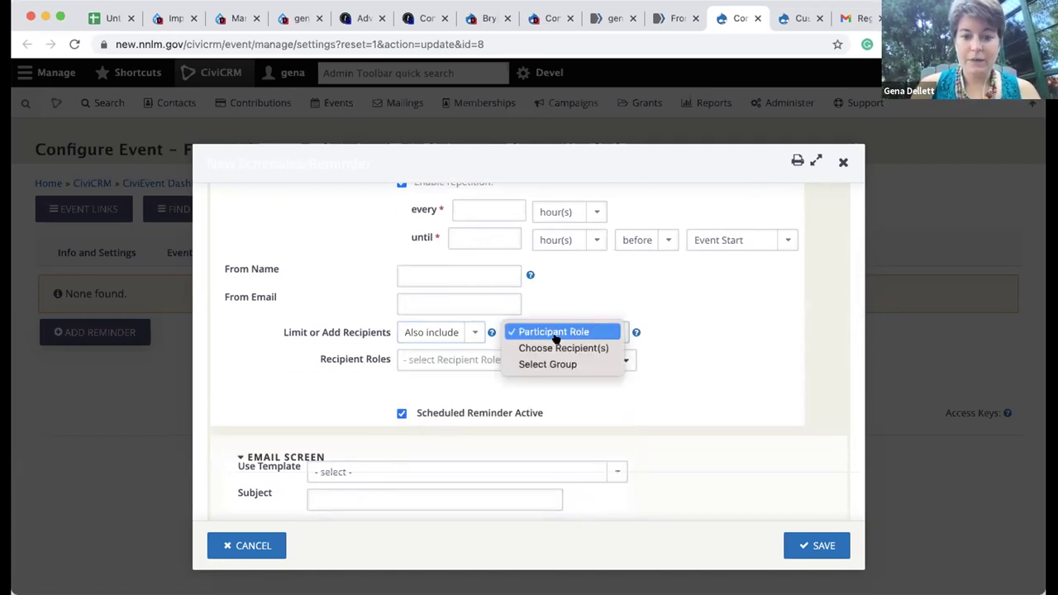
pyautogui.click(563, 364)
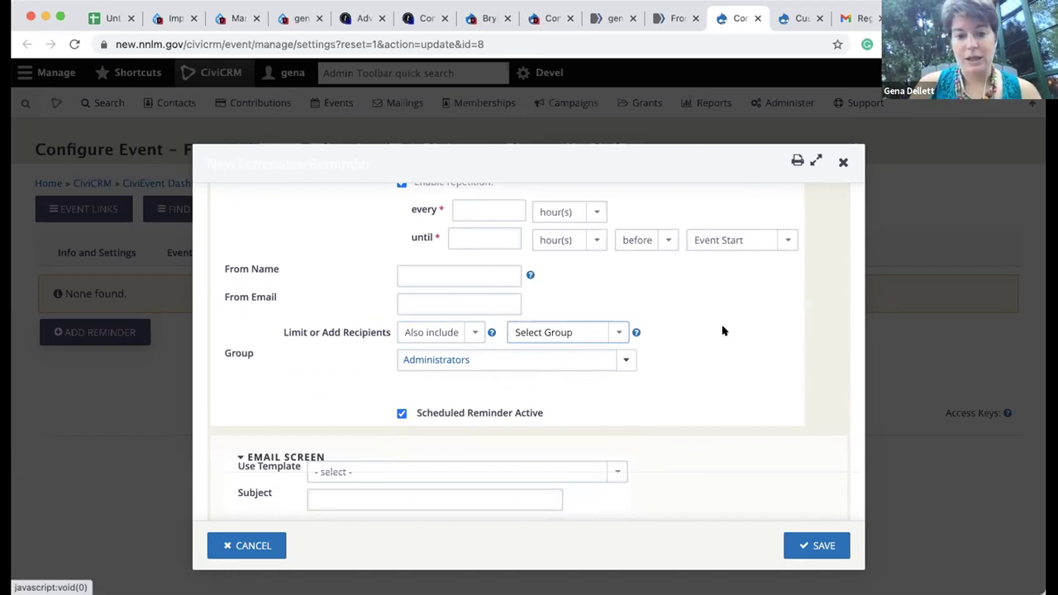
# Step: View the groups available as additional reminder recipients, leaving the selected group as it is
pyautogui.scroll(4, 723, 331)
pyautogui.scroll(-2, 723, 330)
pyautogui.scroll(-1, 703, 329)
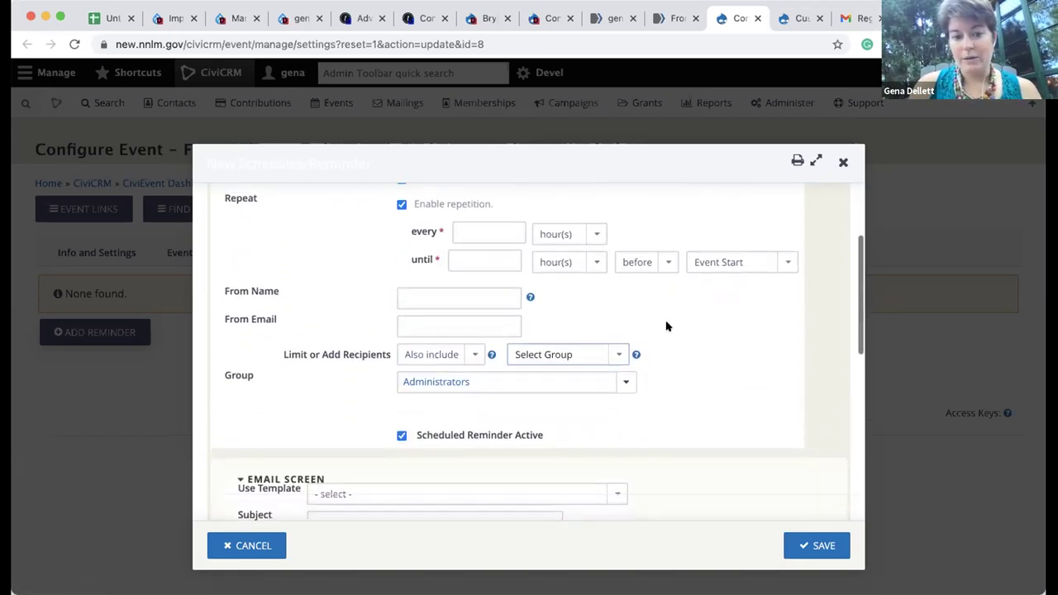
pyautogui.click(476, 382)
pyautogui.scroll(-2, 491, 467)
pyautogui.scroll(2, 491, 467)
pyautogui.click(711, 414)
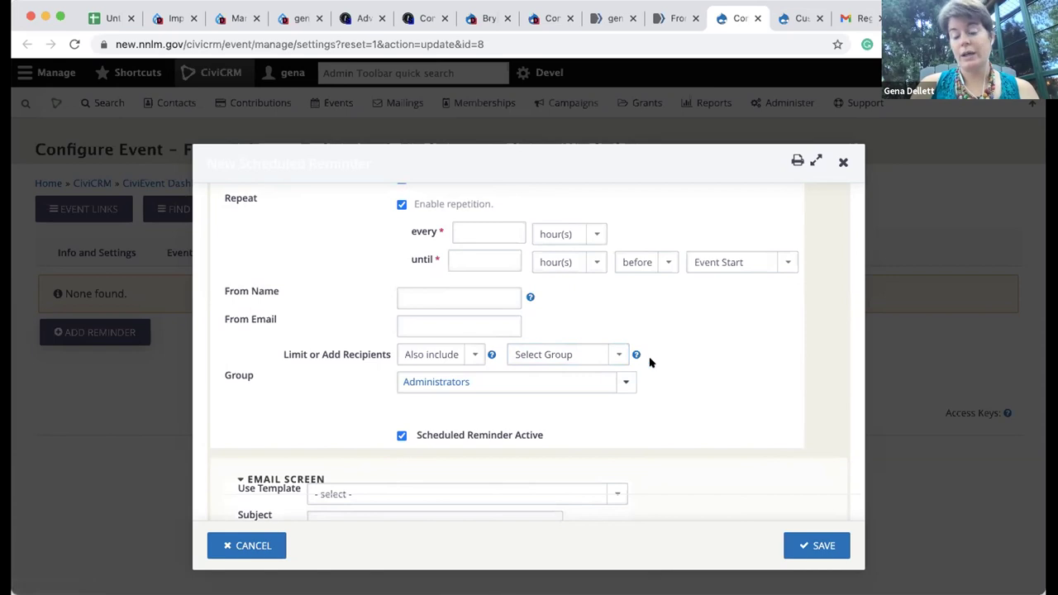
# Step: Review the reminder's timing, repetition and recipient settings, and the email section's template, subject and HTML message fields
pyautogui.scroll(1, 710, 364)
pyautogui.scroll(3, 710, 365)
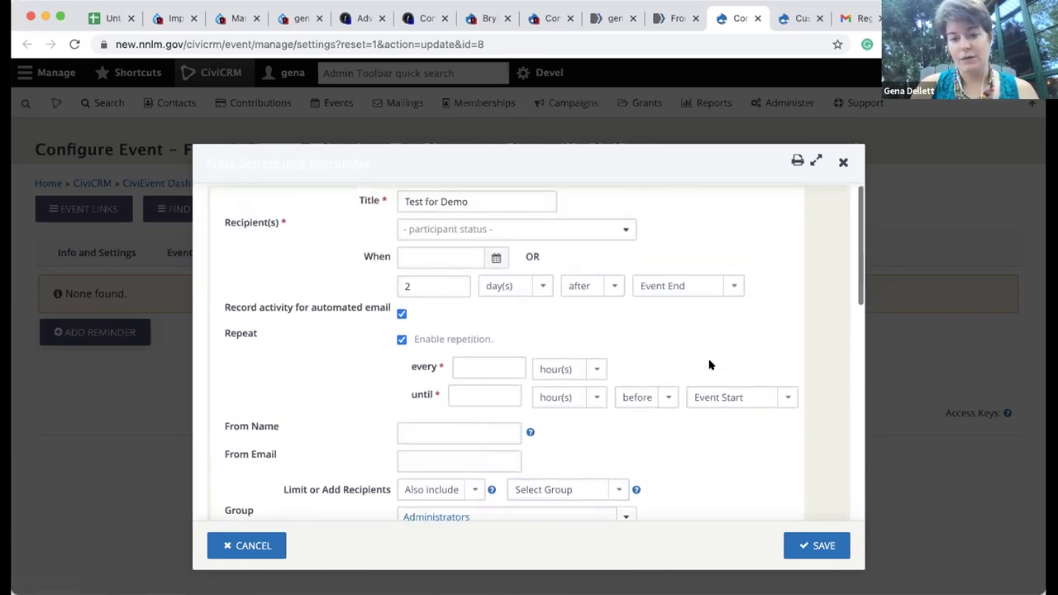
pyautogui.scroll(-2, 710, 364)
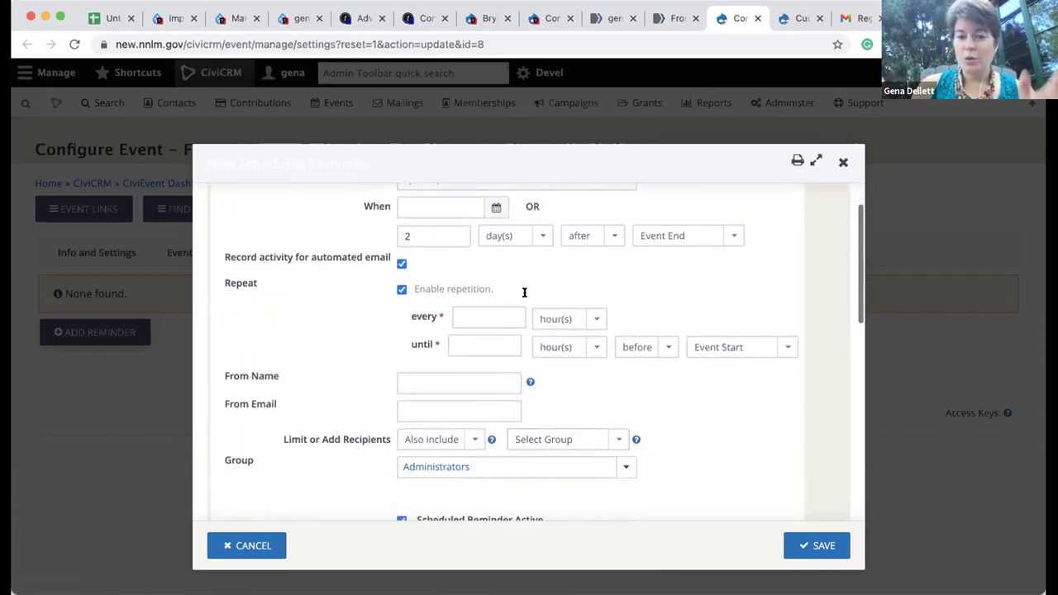
pyautogui.scroll(-1, 699, 422)
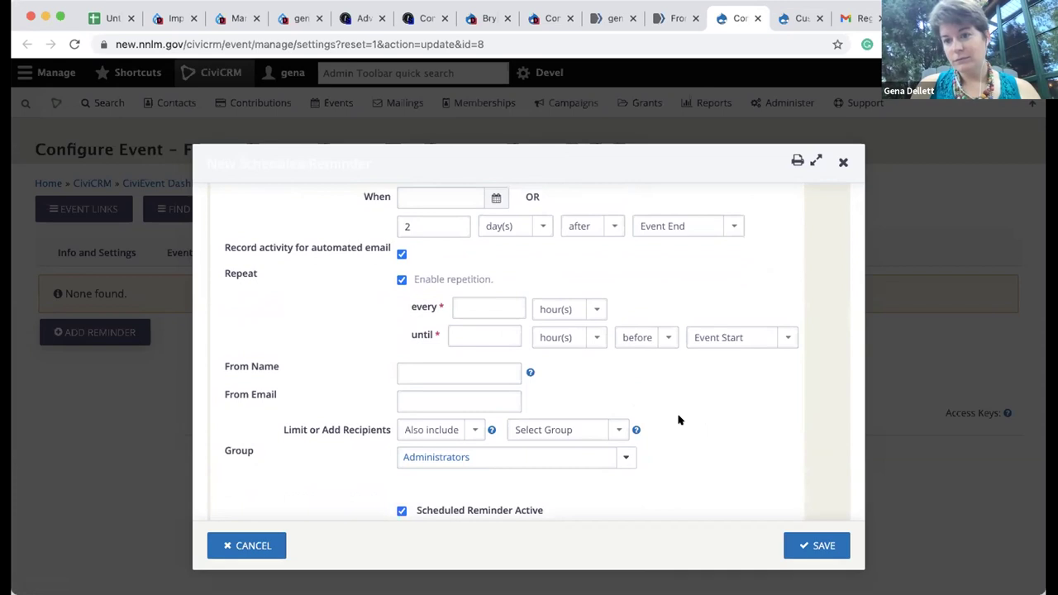
pyautogui.scroll(-1, 726, 465)
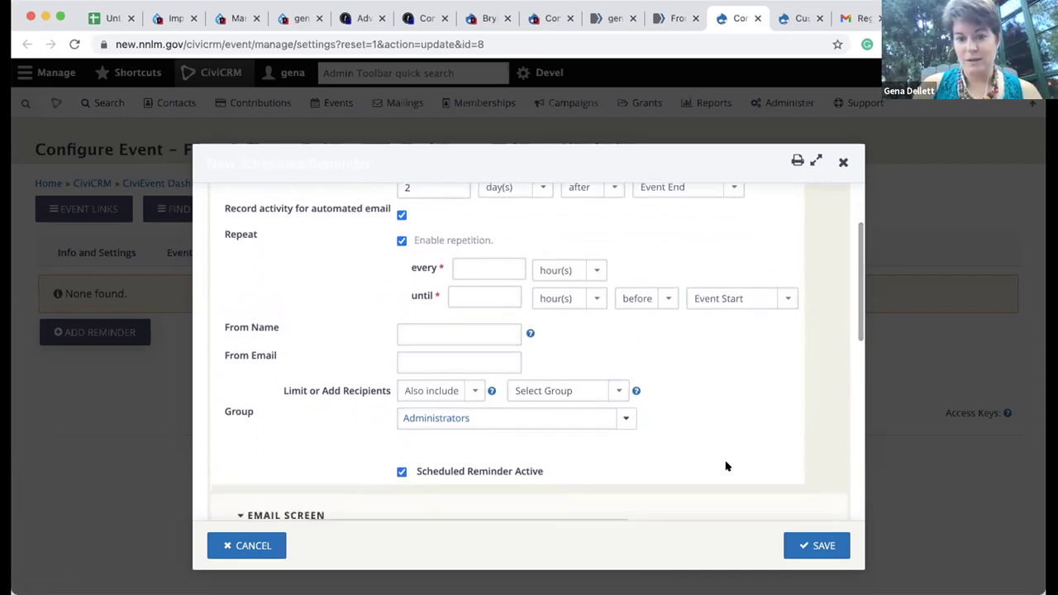
pyautogui.scroll(-5, 726, 467)
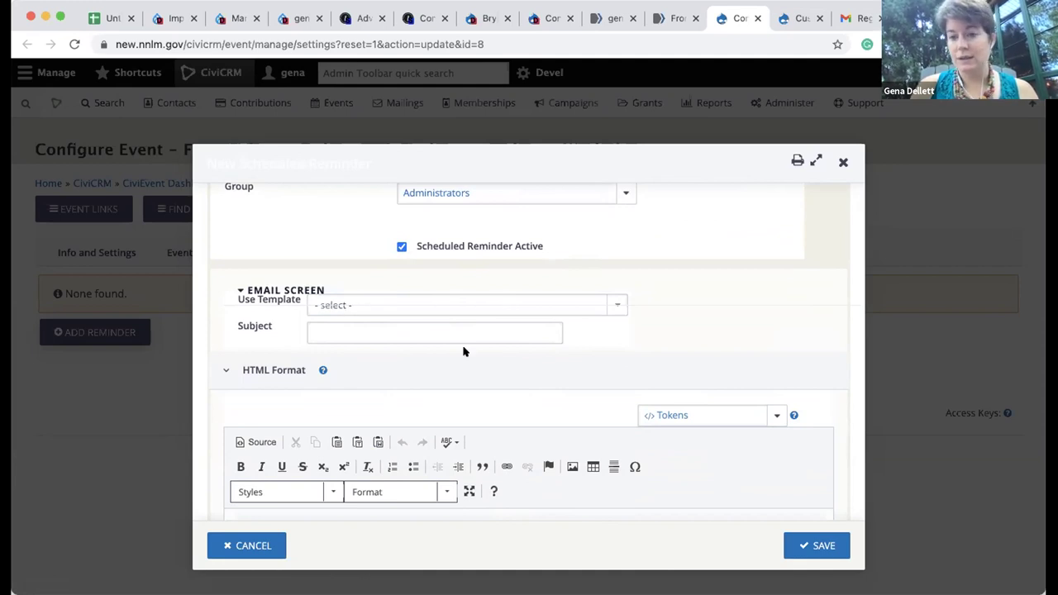
pyautogui.scroll(-1, 463, 350)
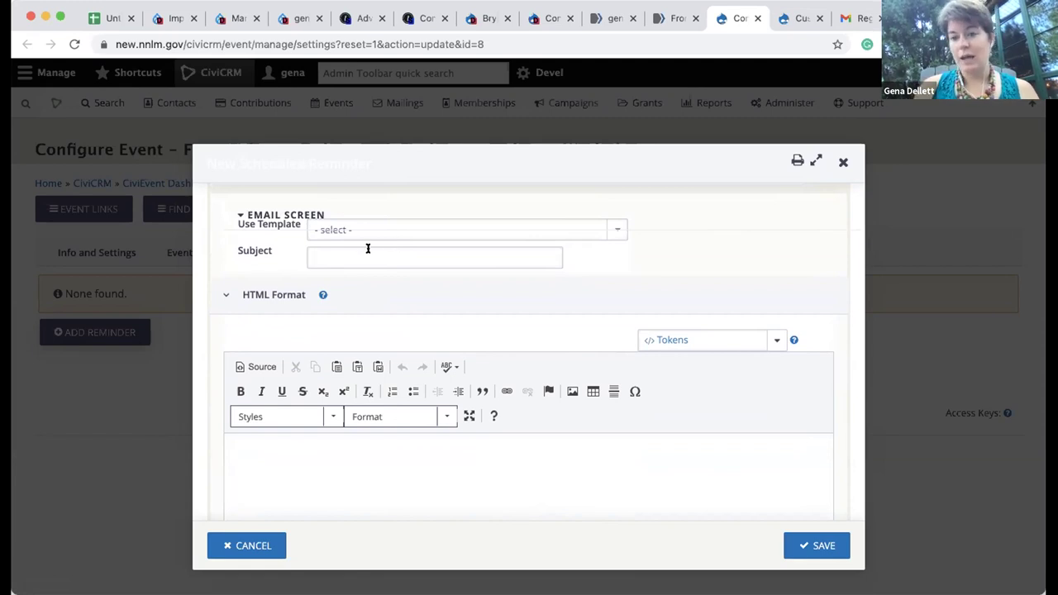
pyautogui.scroll(-2, 634, 304)
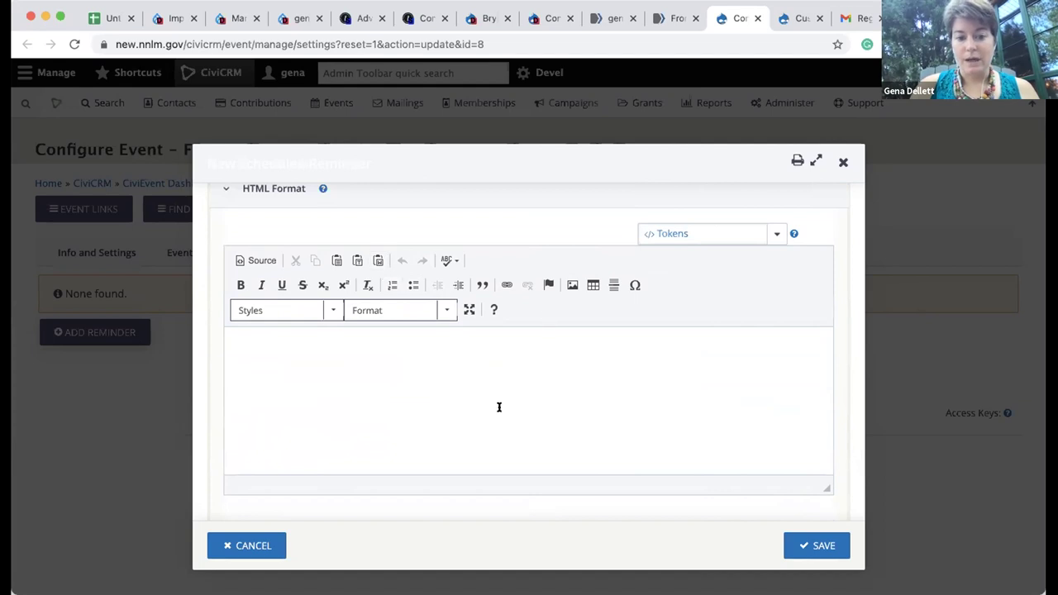
# Step: Collapse the Plain-Text Format section of the reminder email
pyautogui.scroll(-2, 464, 399)
pyautogui.scroll(2, 491, 395)
pyautogui.scroll(-2, 491, 395)
pyautogui.click(276, 457)
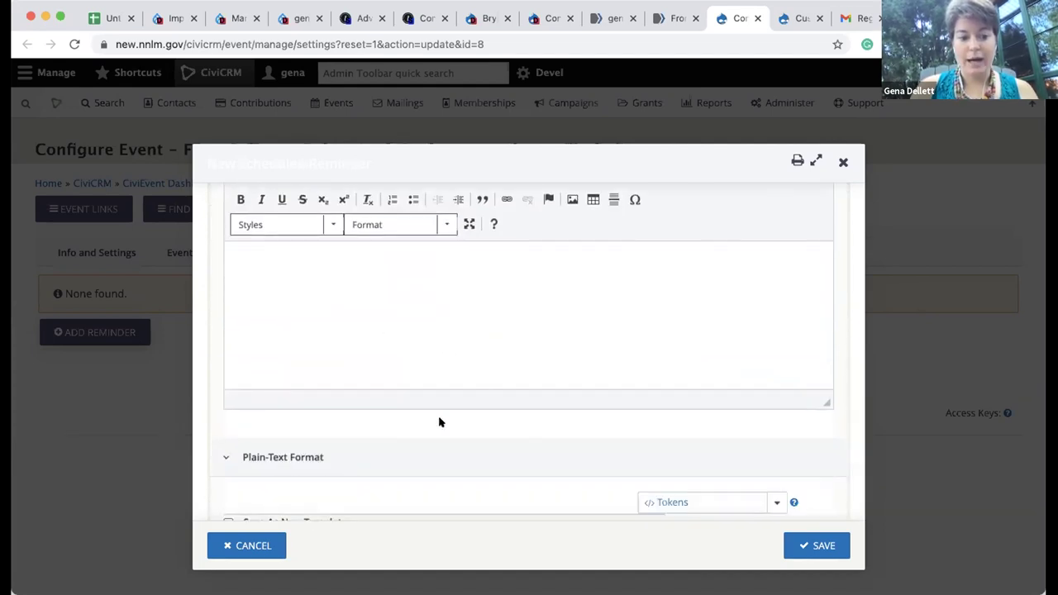
pyautogui.scroll(-2, 440, 420)
pyautogui.click(331, 353)
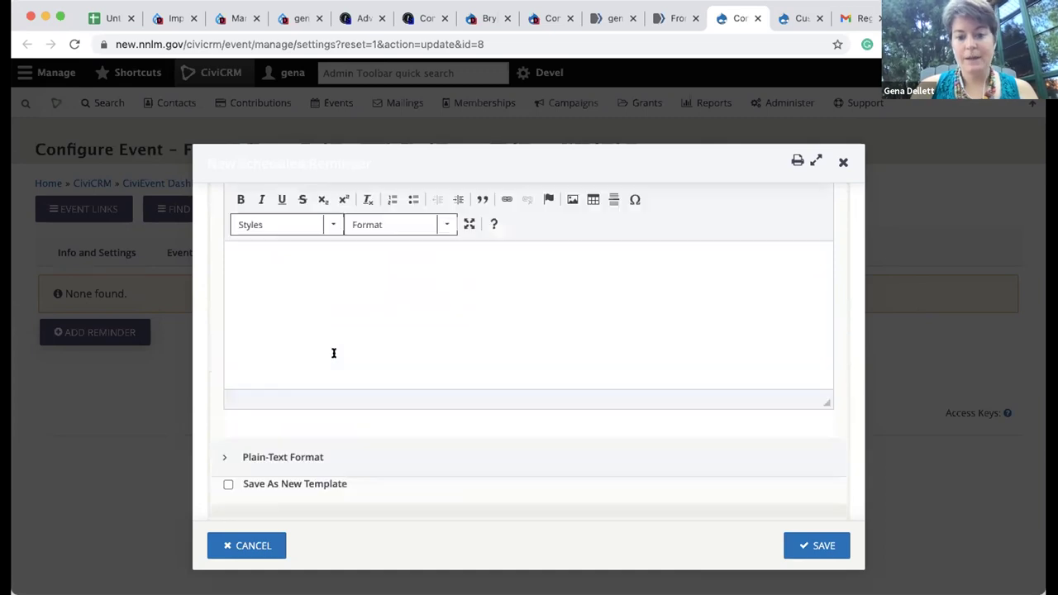
# Step: Search the reminder email's available tokens for "partic"
pyautogui.scroll(3, 334, 352)
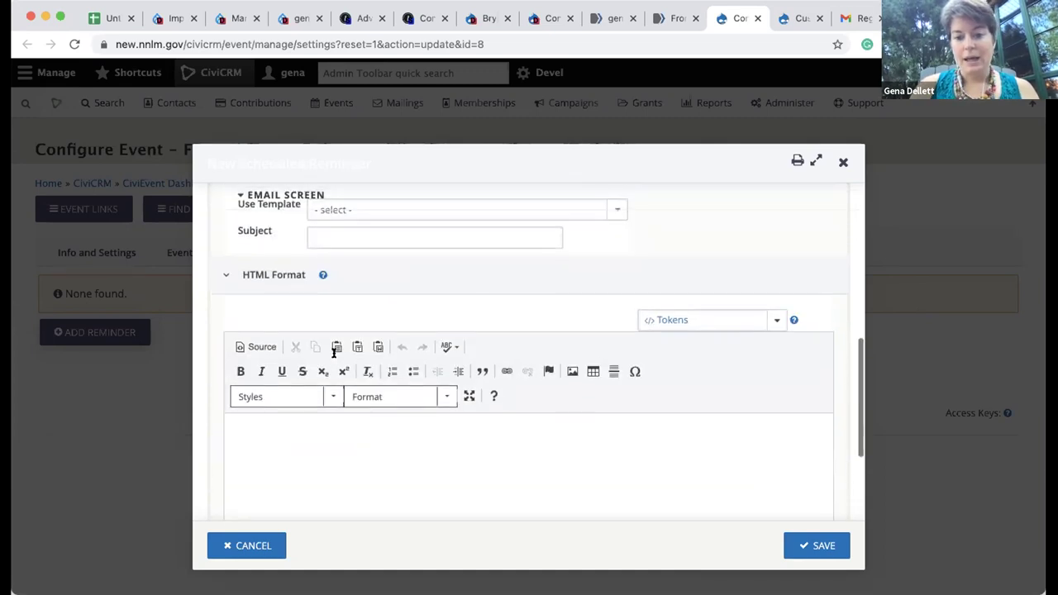
pyautogui.click(685, 320)
pyautogui.write('par')
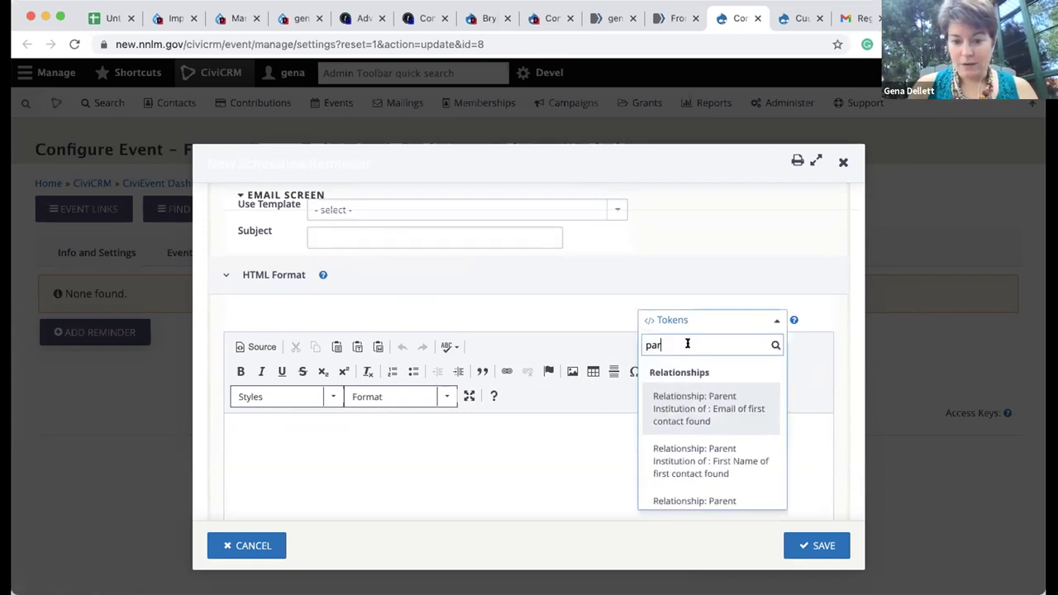
pyautogui.scroll(-4, 718, 459)
pyautogui.write('tic')
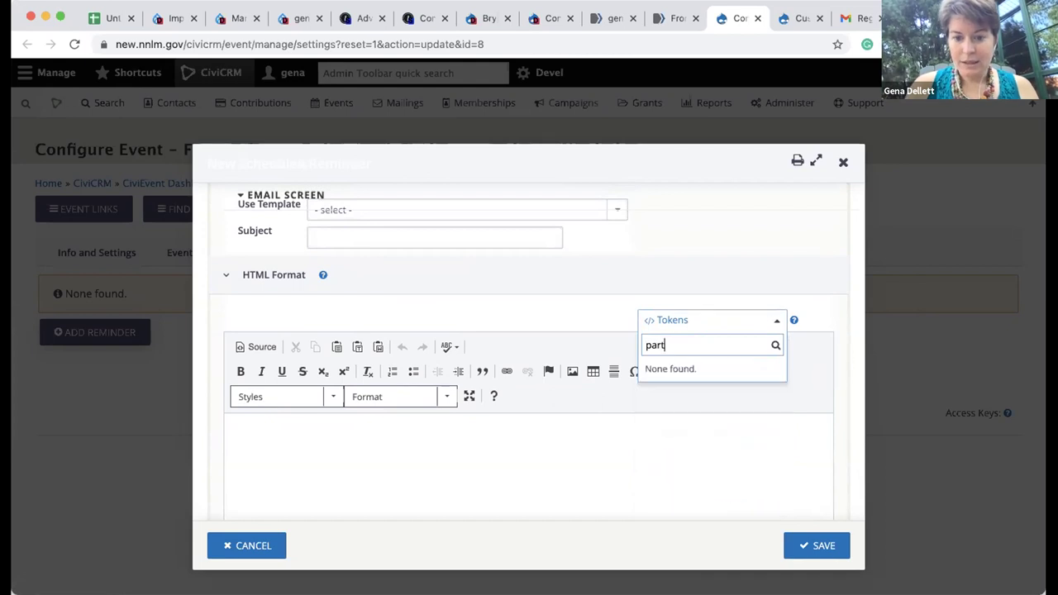
# Step: Search the reminder email's tokens for "event" instead and browse the matching event tokens
pyautogui.press('BackSpace')
pyautogui.press('BackSpace')
pyautogui.press('BackSpace')
pyautogui.press('BackSpace')
pyautogui.press('BackSpace')
pyautogui.press('BackSpace')
pyautogui.write('event')
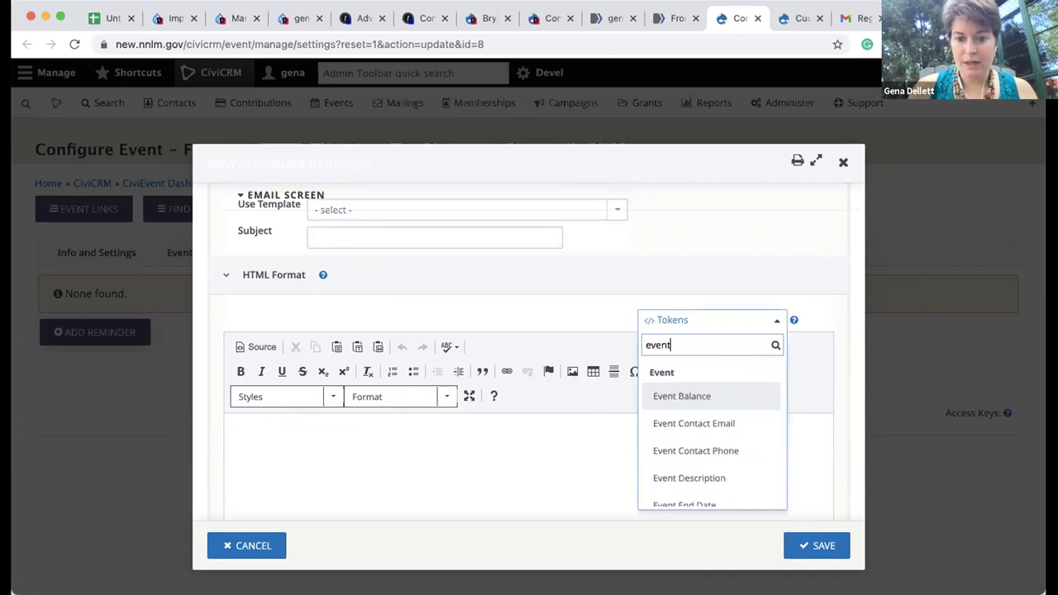
pyautogui.scroll(-2, 747, 455)
pyautogui.scroll(1, 748, 455)
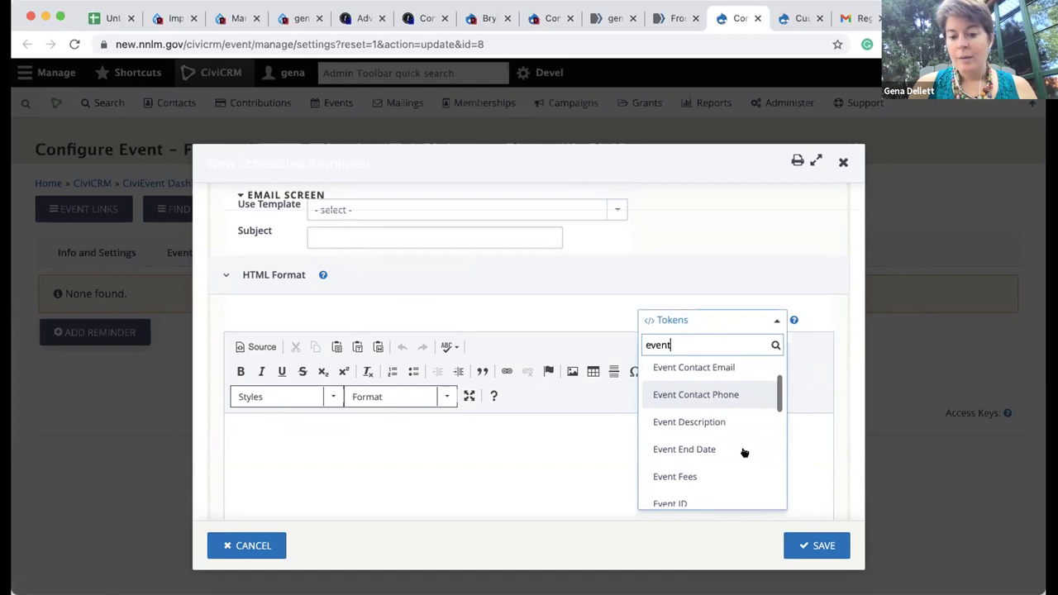
pyautogui.press('Down')
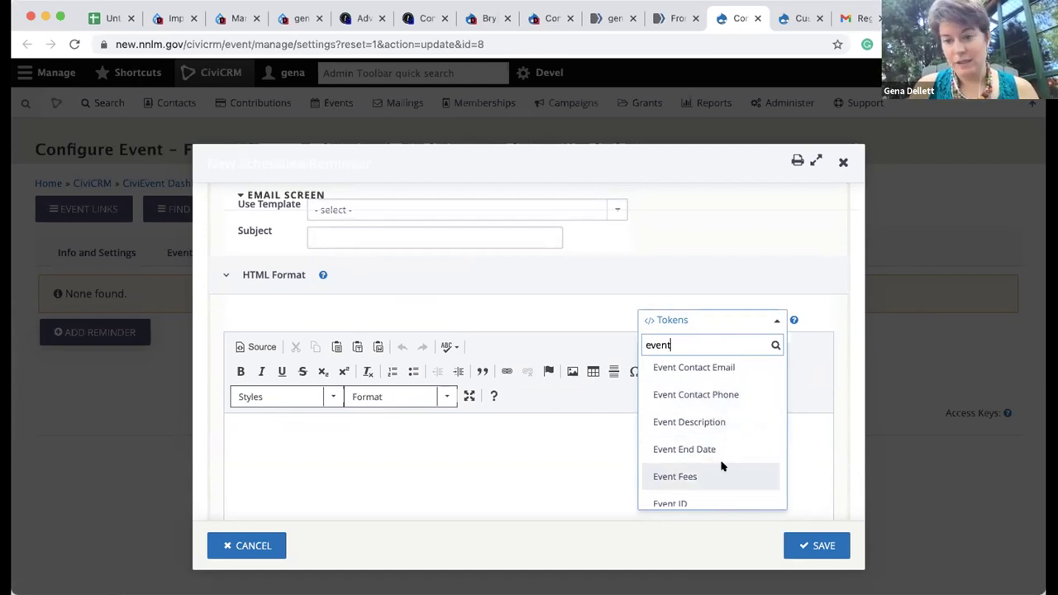
pyautogui.scroll(-1, 726, 453)
pyautogui.scroll(2, 725, 451)
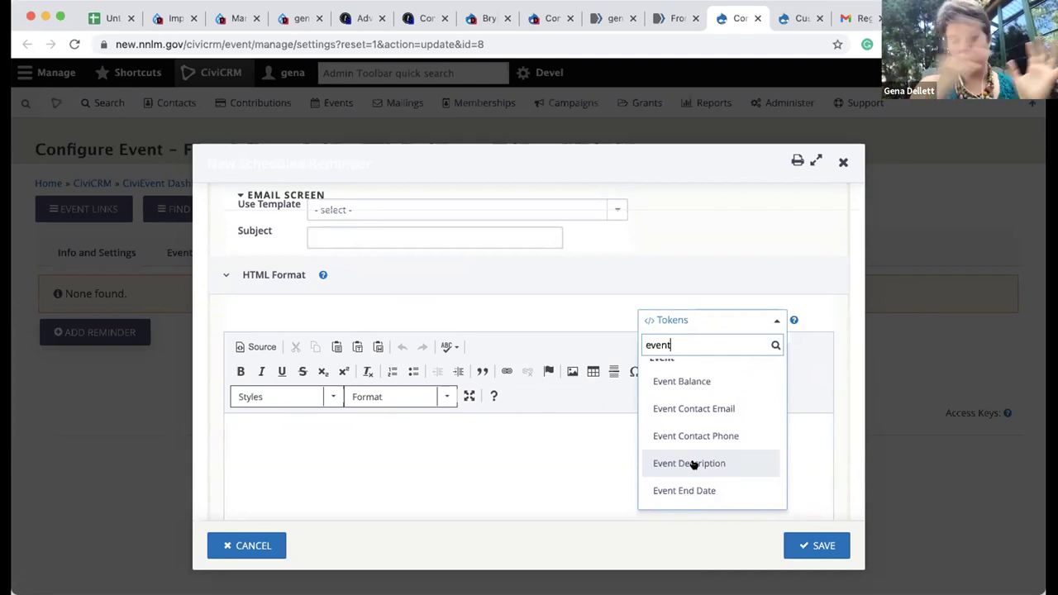
pyautogui.scroll(-2, 709, 464)
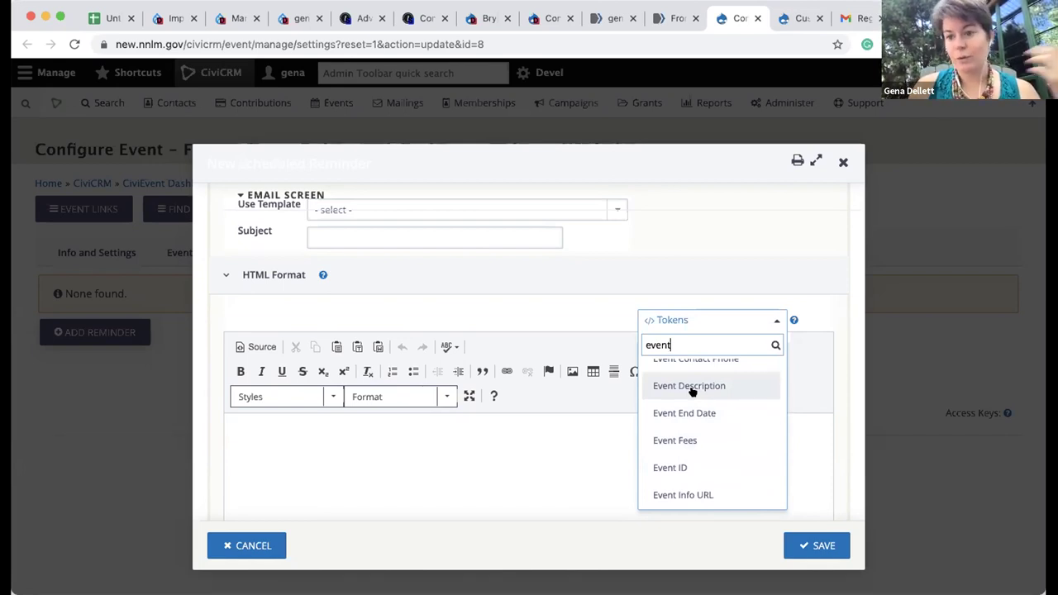
pyautogui.scroll(-1, 674, 406)
# Step: Dismiss the token list and close the new scheduled reminder without saving it
pyautogui.click(561, 446)
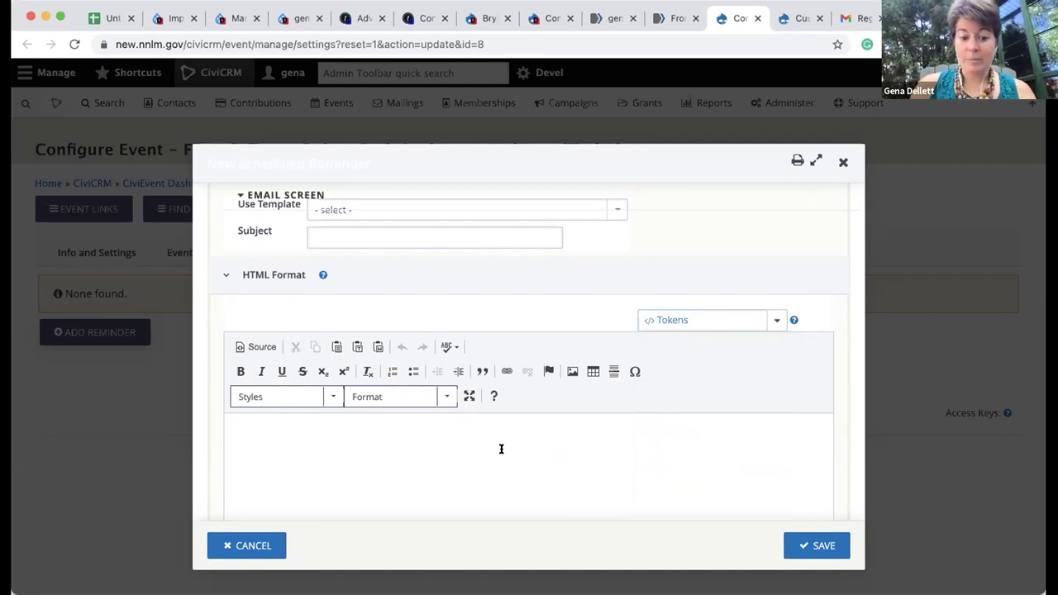
pyautogui.scroll(-2, 501, 447)
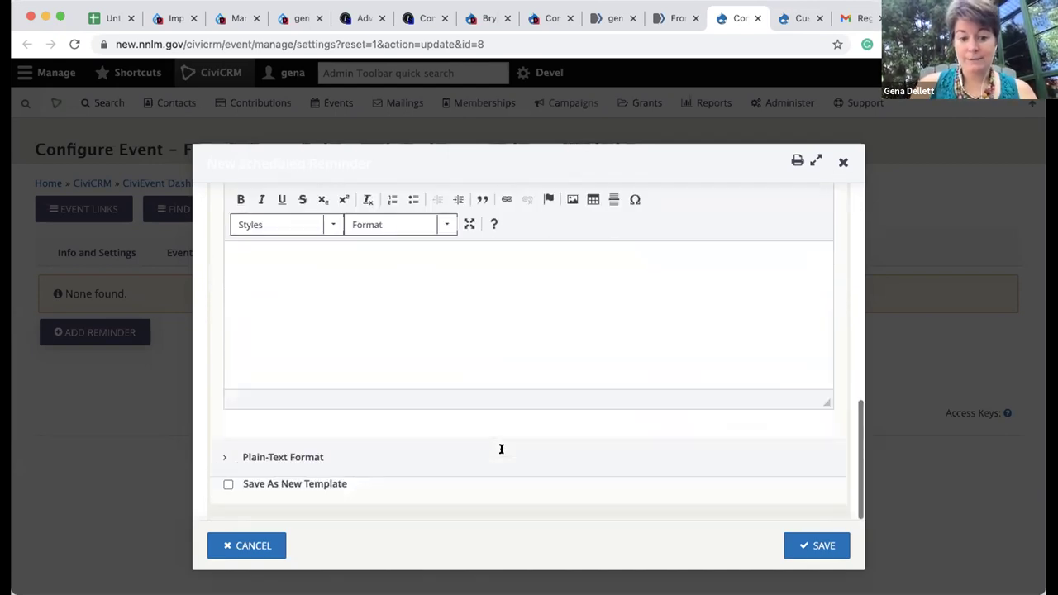
pyautogui.click(844, 163)
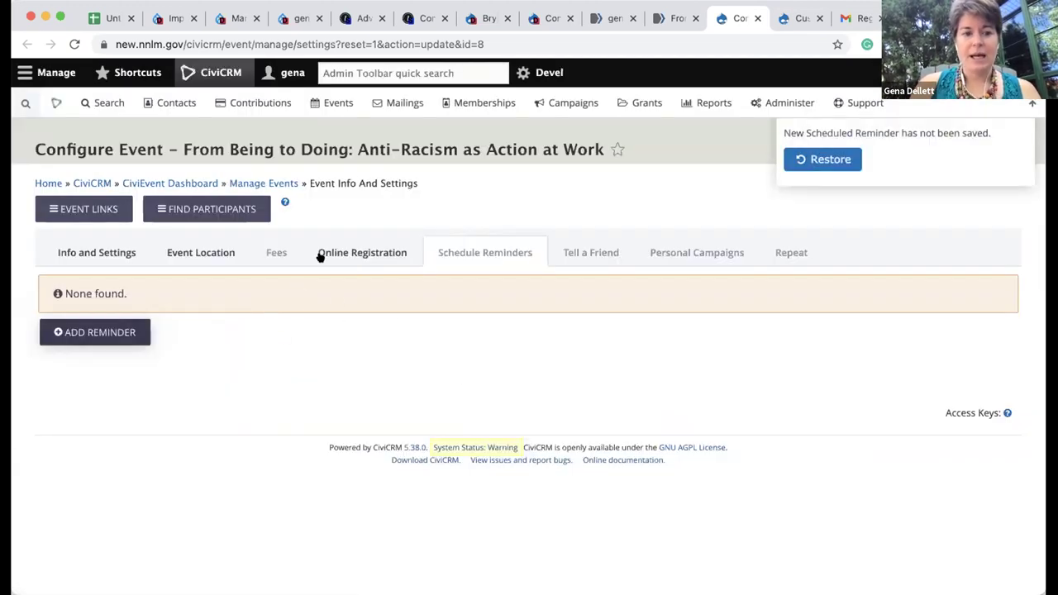
# Step: Open the Webinar event template for editing and review its info, participant limit, class details and class contacts
pyautogui.moveTo(335, 97)
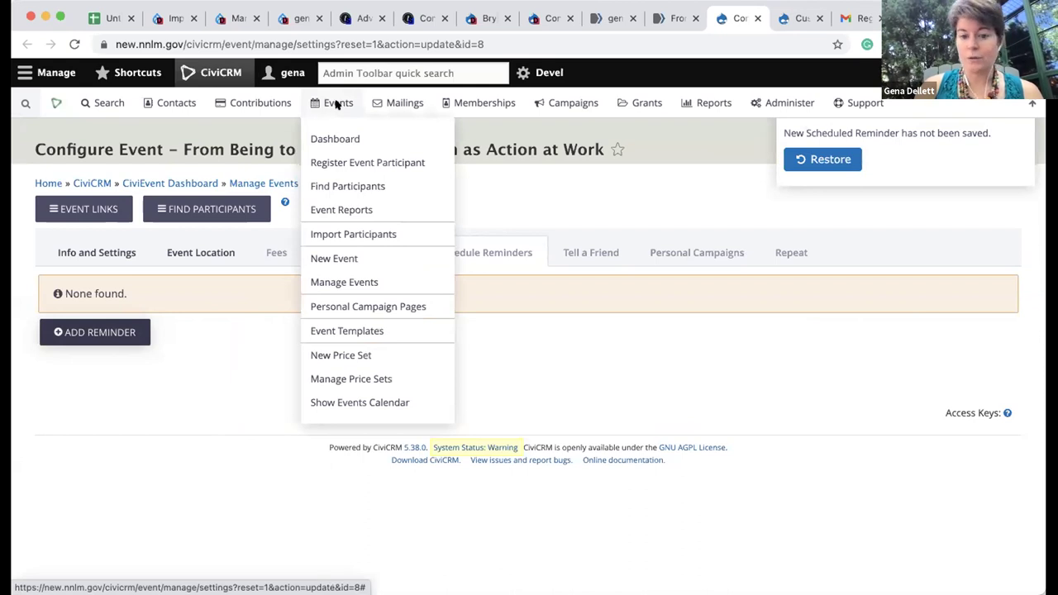
pyautogui.click(348, 329)
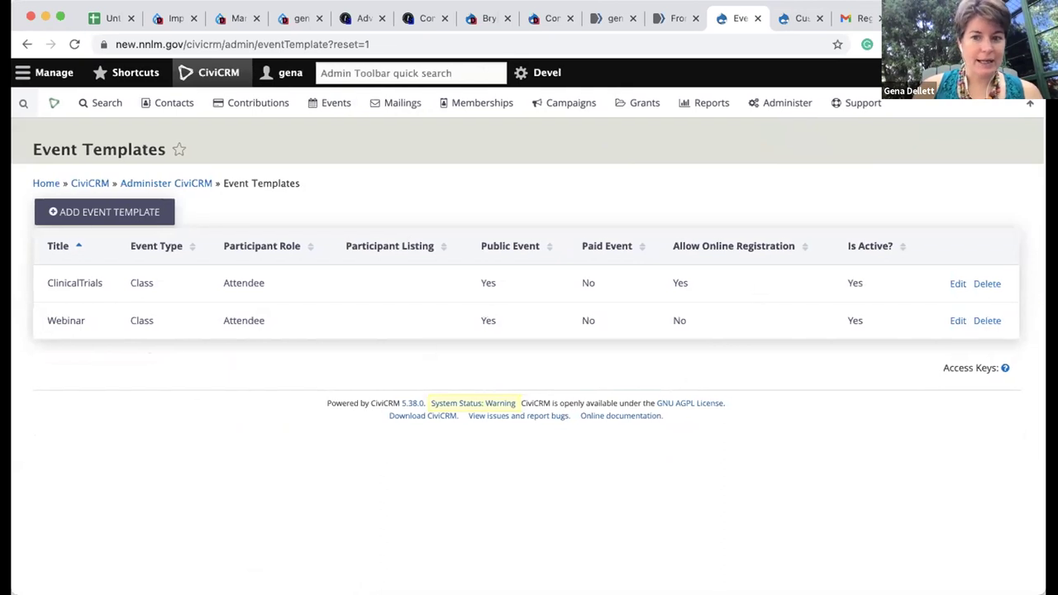
pyautogui.click(960, 321)
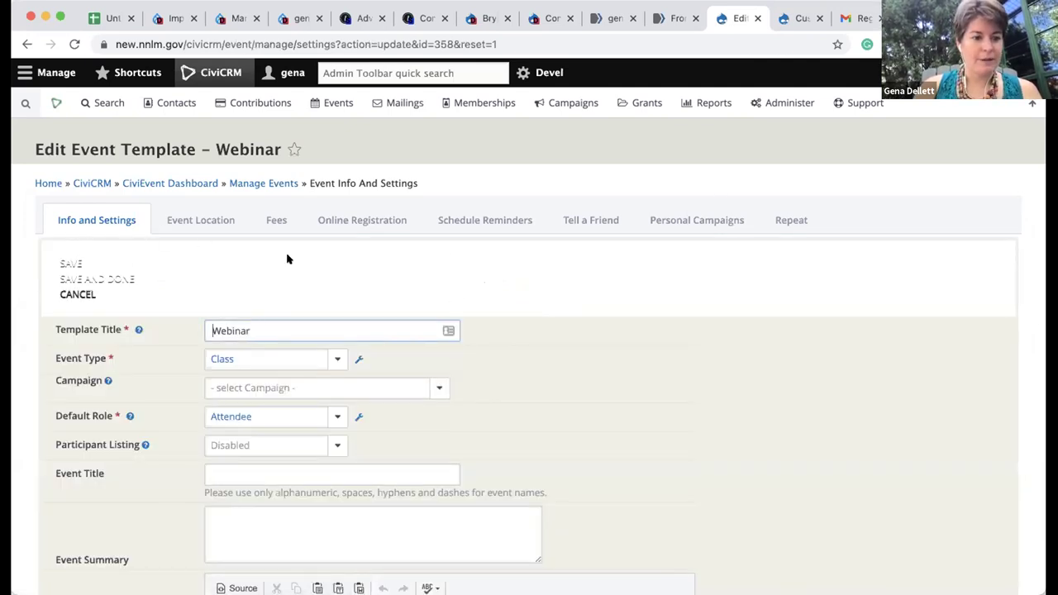
pyautogui.scroll(-10, 265, 240)
pyautogui.scroll(-4, 273, 443)
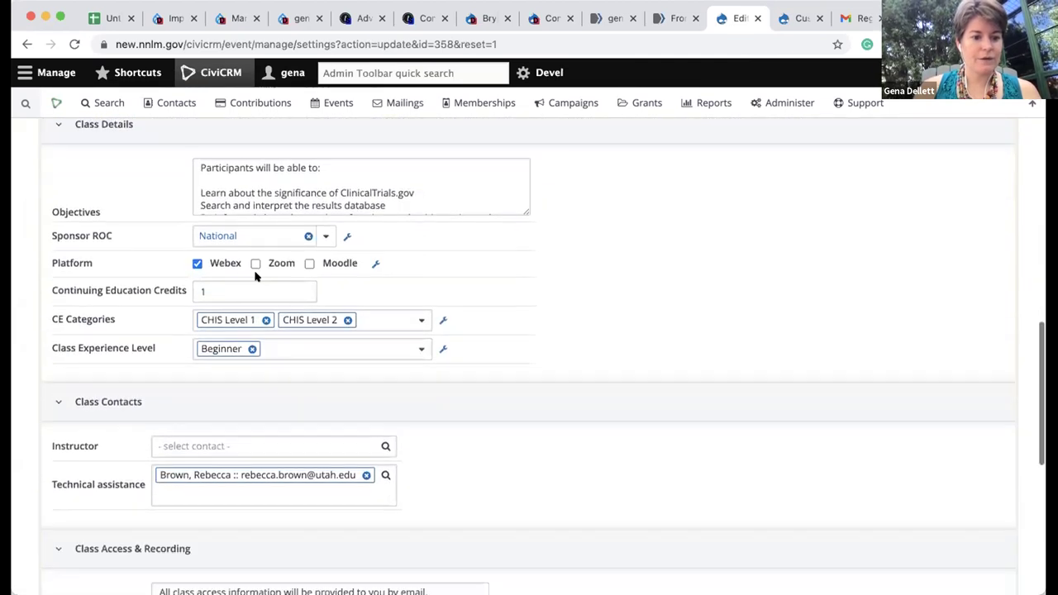
pyautogui.scroll(14, 406, 416)
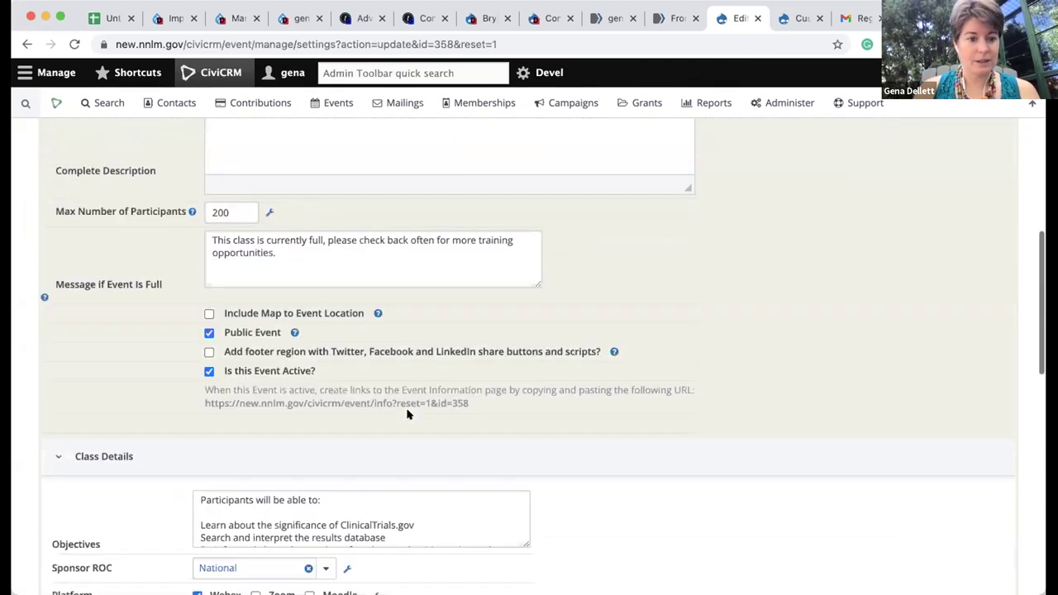
# Step: View the Webinar template's Event Location and Schedule Reminders settings, ending back on its Info and Settings
pyautogui.click(199, 218)
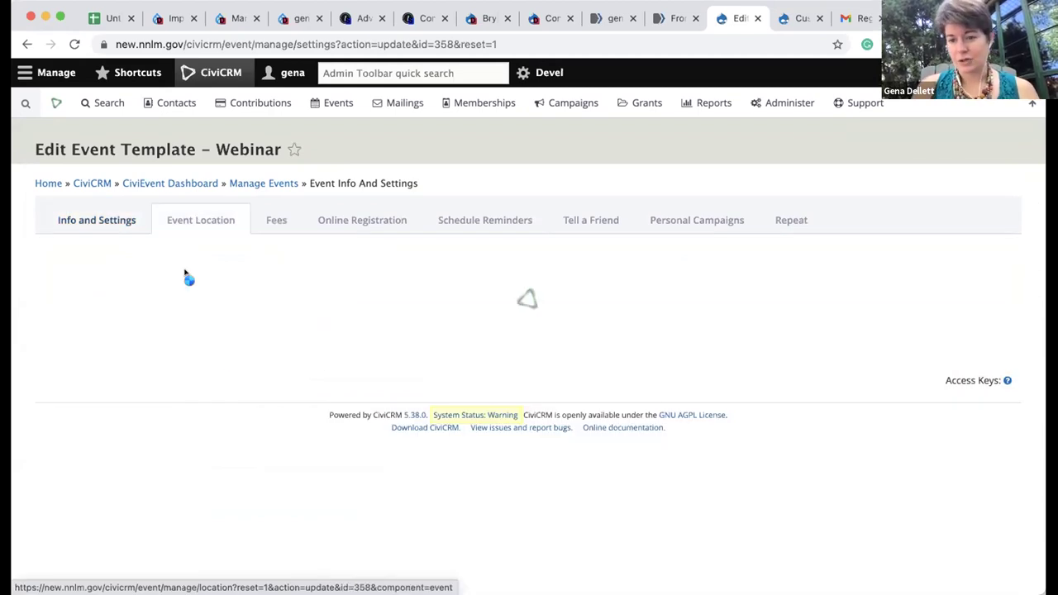
pyautogui.scroll(-2, 253, 418)
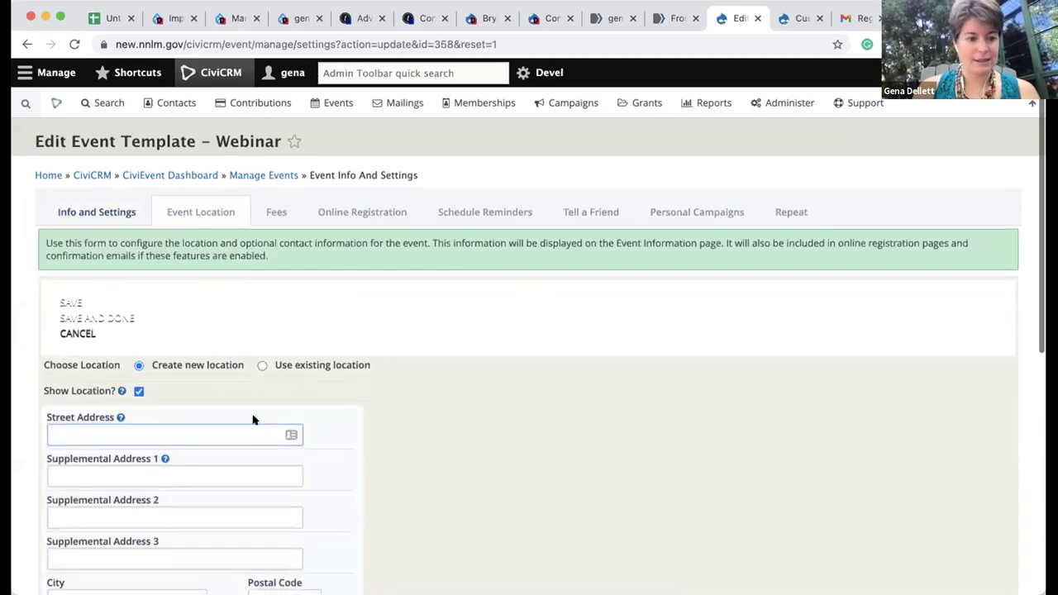
pyautogui.scroll(2, 253, 420)
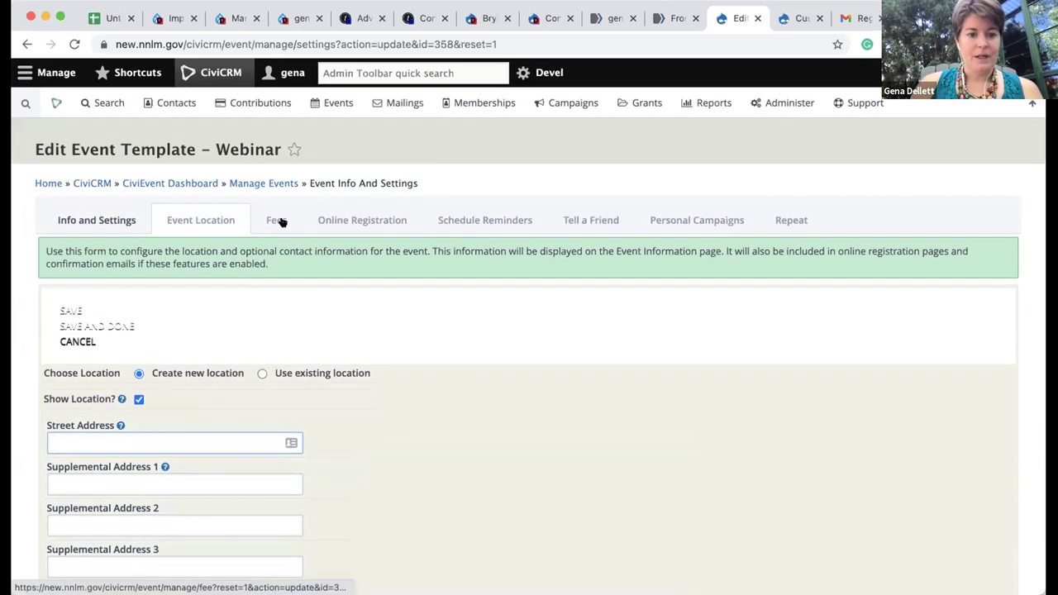
pyautogui.click(488, 220)
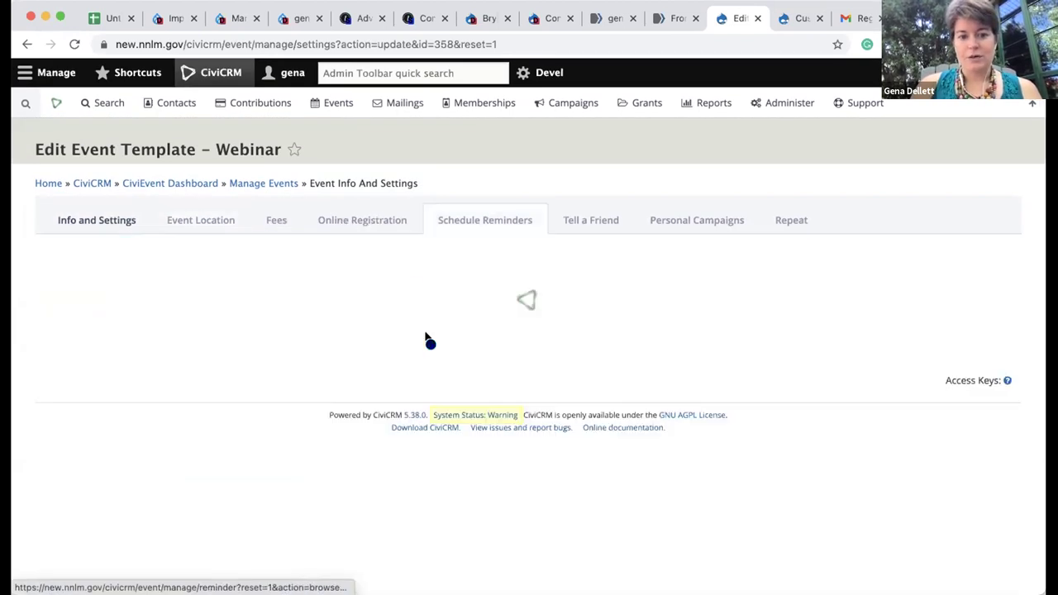
pyautogui.click(108, 217)
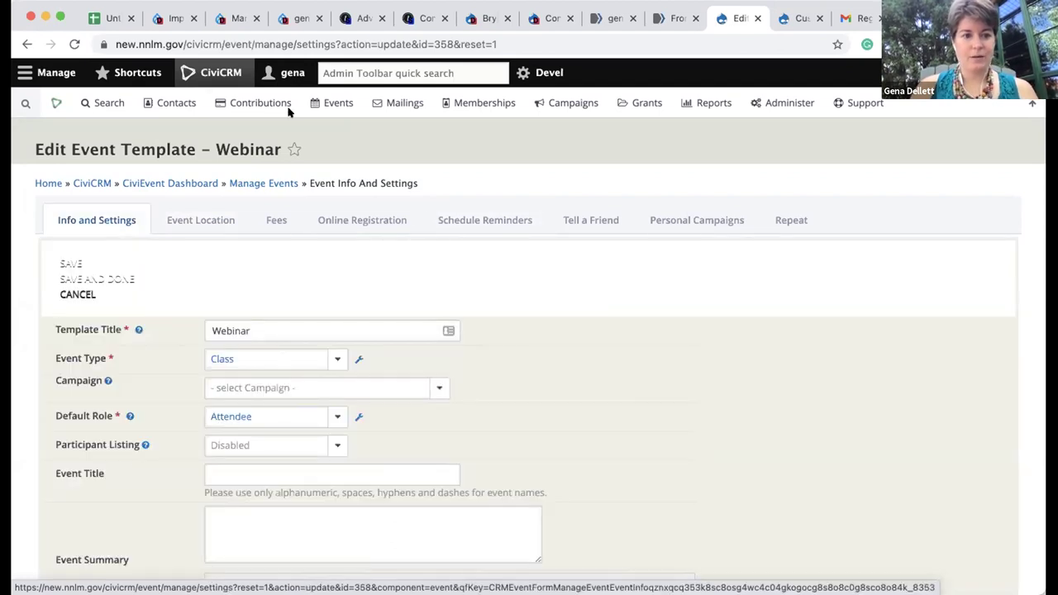
# Step: Start a new event based on the Webinar template
pyautogui.moveTo(323, 100)
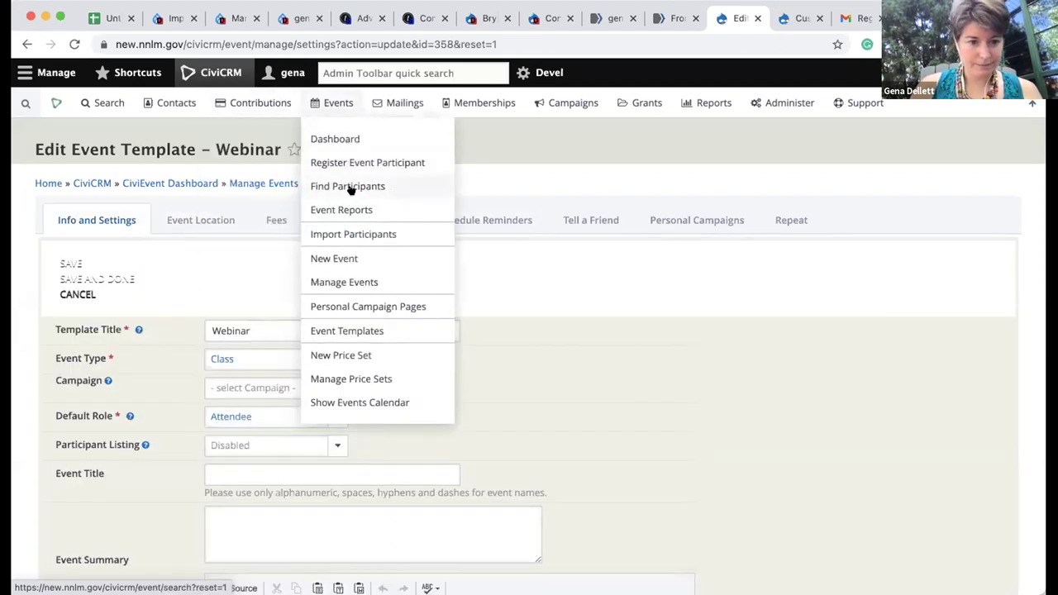
pyautogui.click(348, 258)
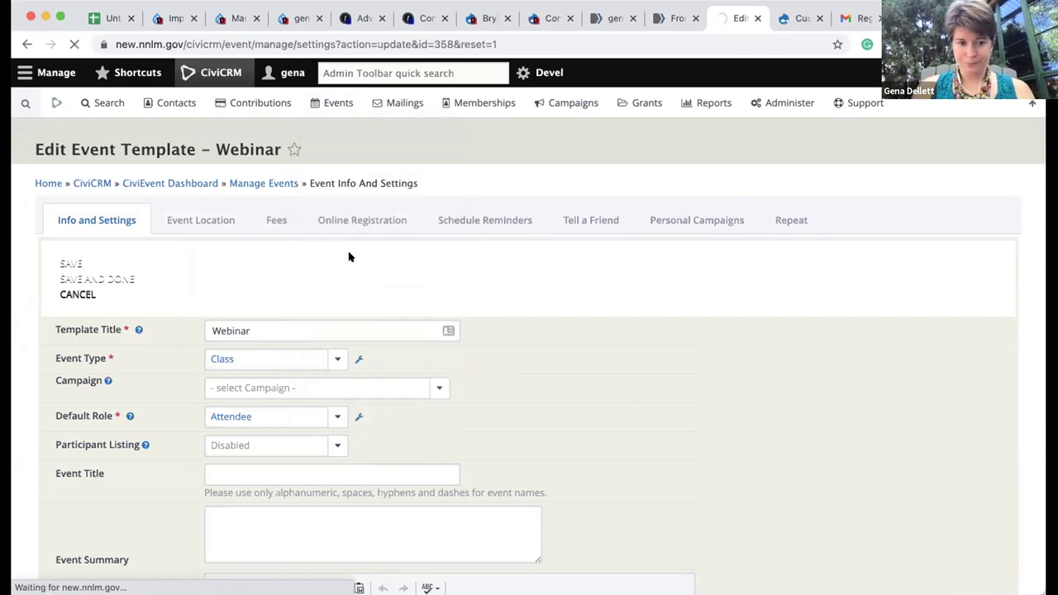
pyautogui.moveTo(335, 102)
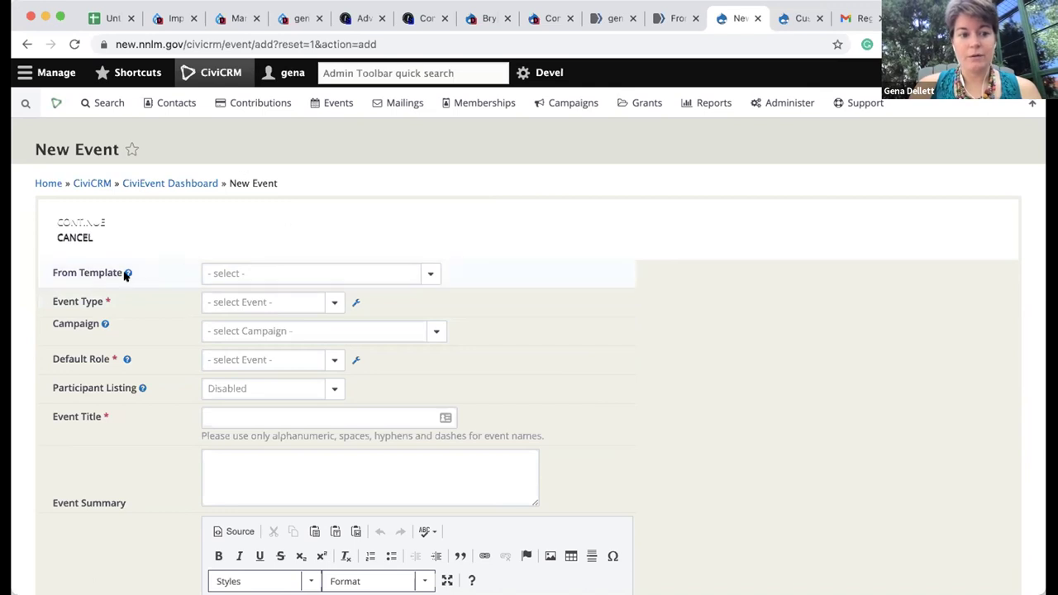
pyautogui.click(251, 273)
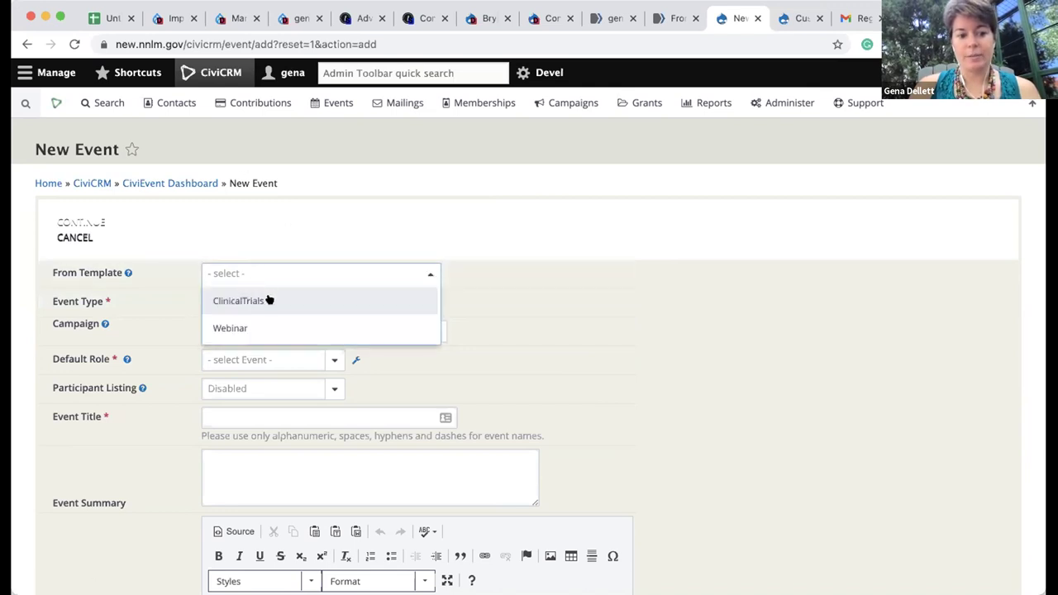
pyautogui.click(248, 328)
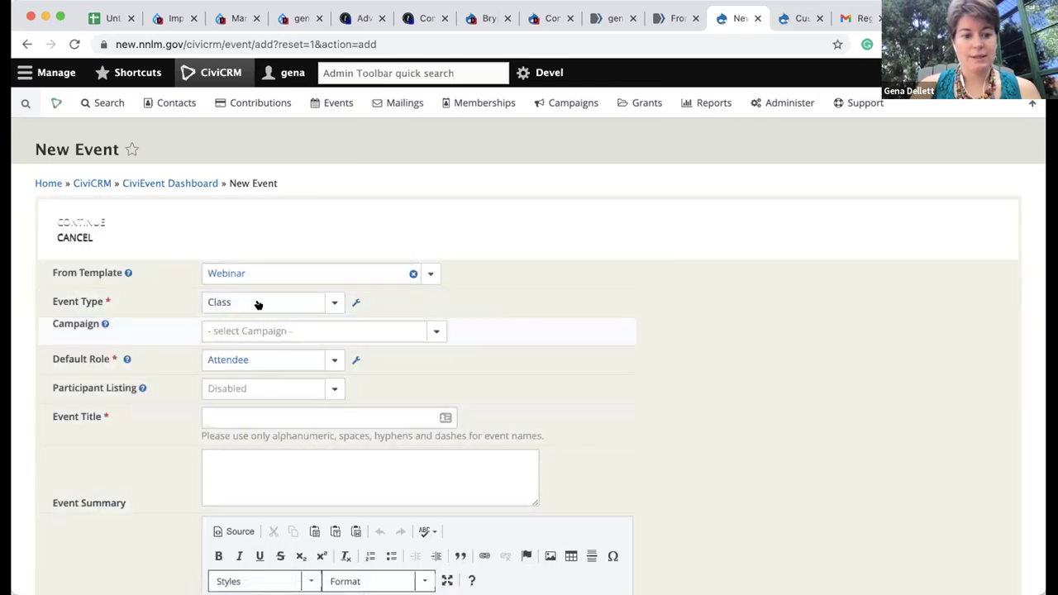
# Step: Review the new event form's template-filled fields, from participant limit and class details through access information and internal tracking
pyautogui.scroll(-1, 345, 469)
pyautogui.scroll(-8, 345, 470)
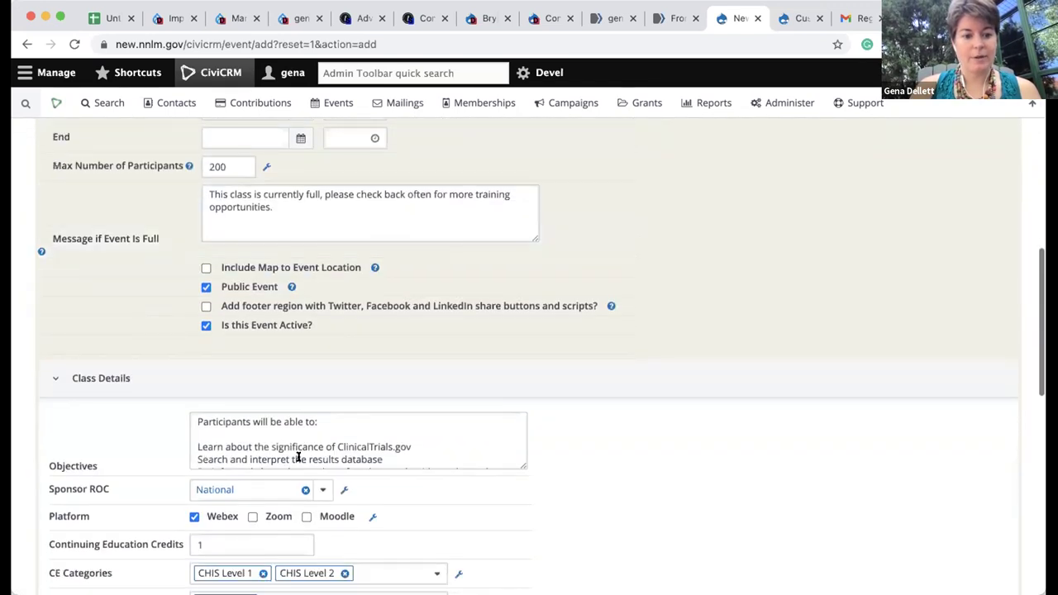
pyautogui.scroll(-3, 299, 455)
pyautogui.scroll(-8, 550, 460)
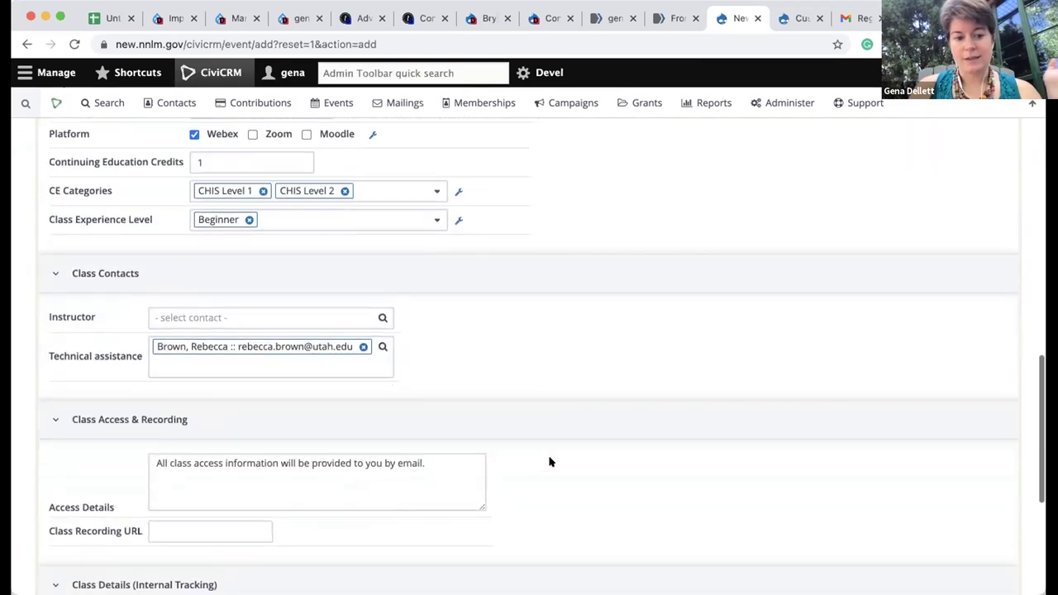
pyautogui.scroll(-5, 551, 462)
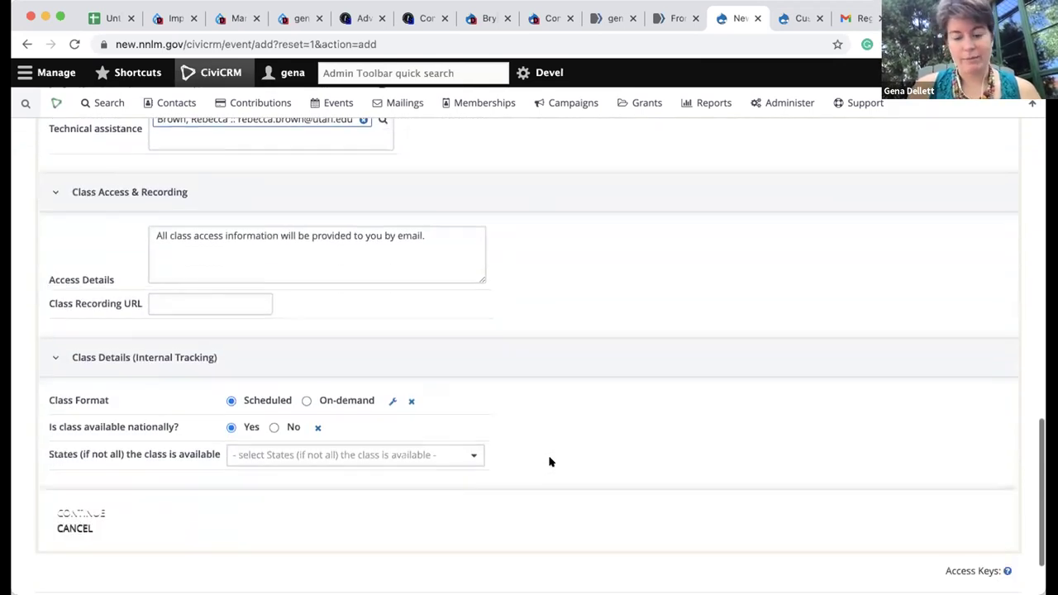
pyautogui.scroll(10, 551, 462)
pyautogui.scroll(15, 550, 462)
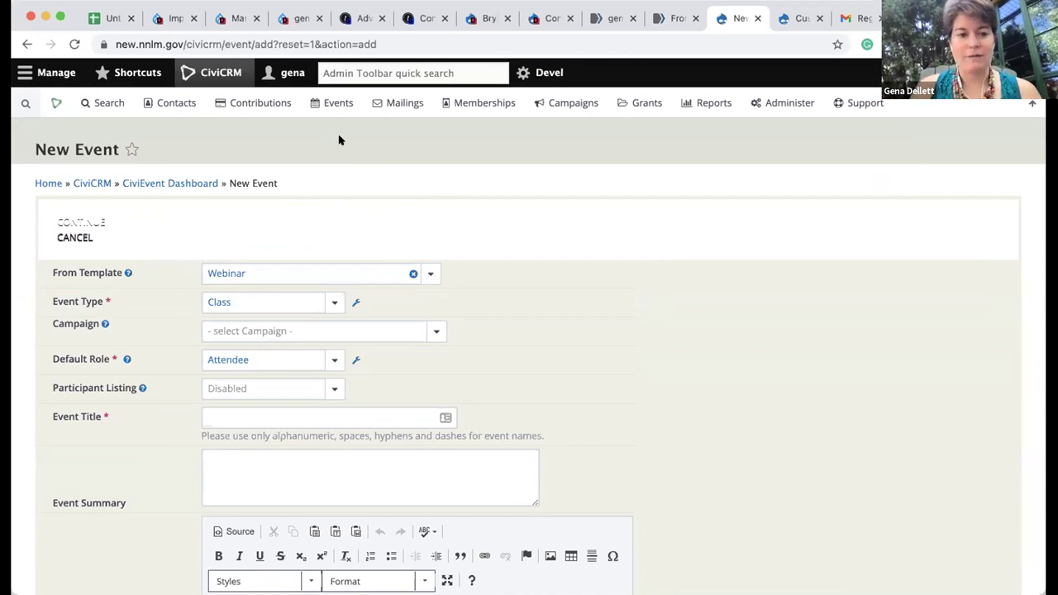
# Step: Leave the new event unsaved, return to the "From Being to Doing: Anti-Racism as Action at Work" event's configuration, and view its Fees settings
pyautogui.click(336, 105)
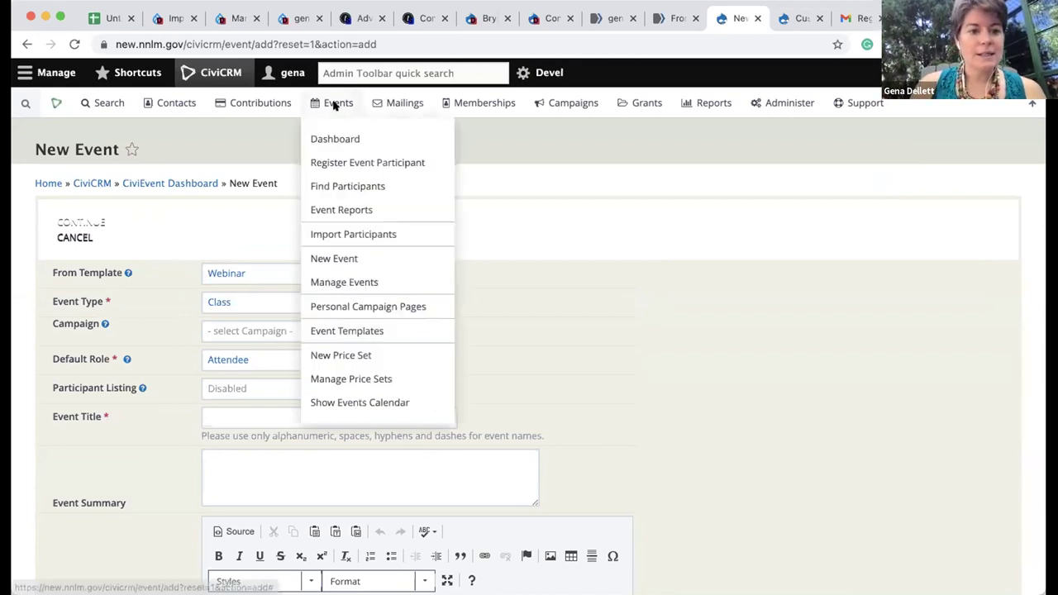
pyautogui.click(26, 44)
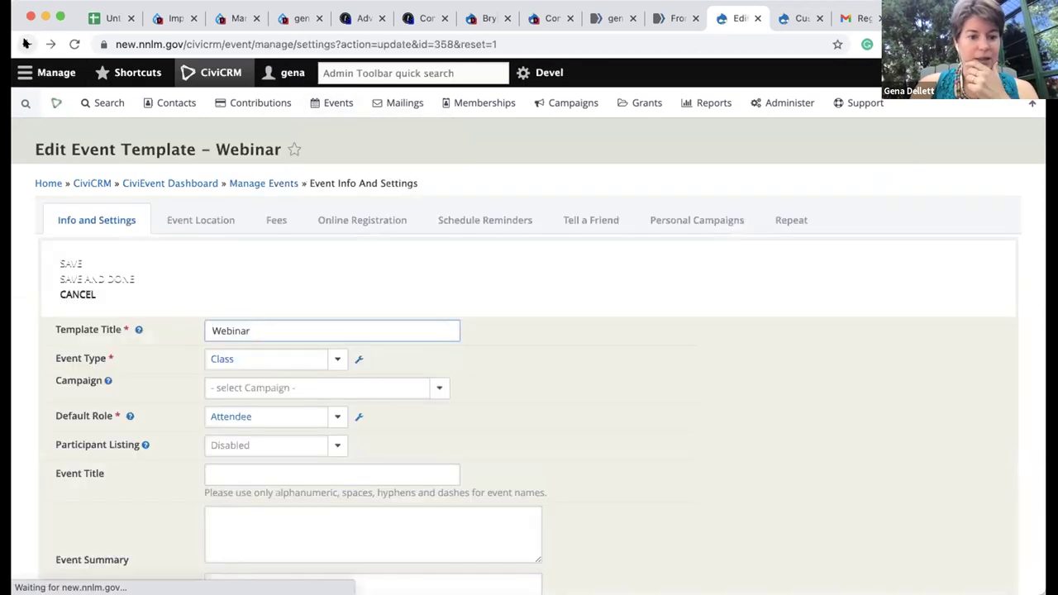
pyautogui.click(26, 44)
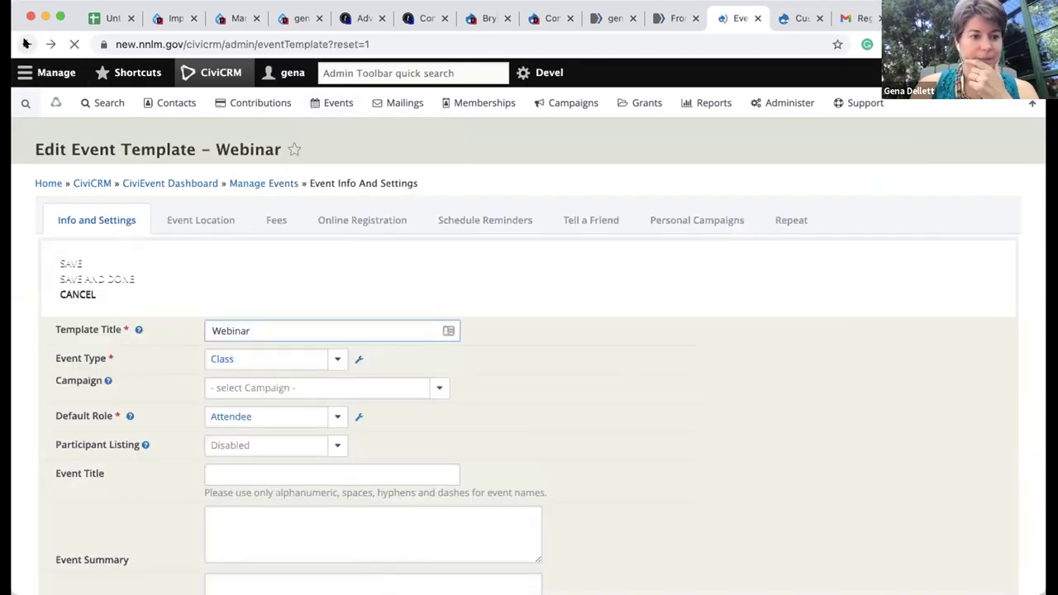
pyautogui.click(25, 43)
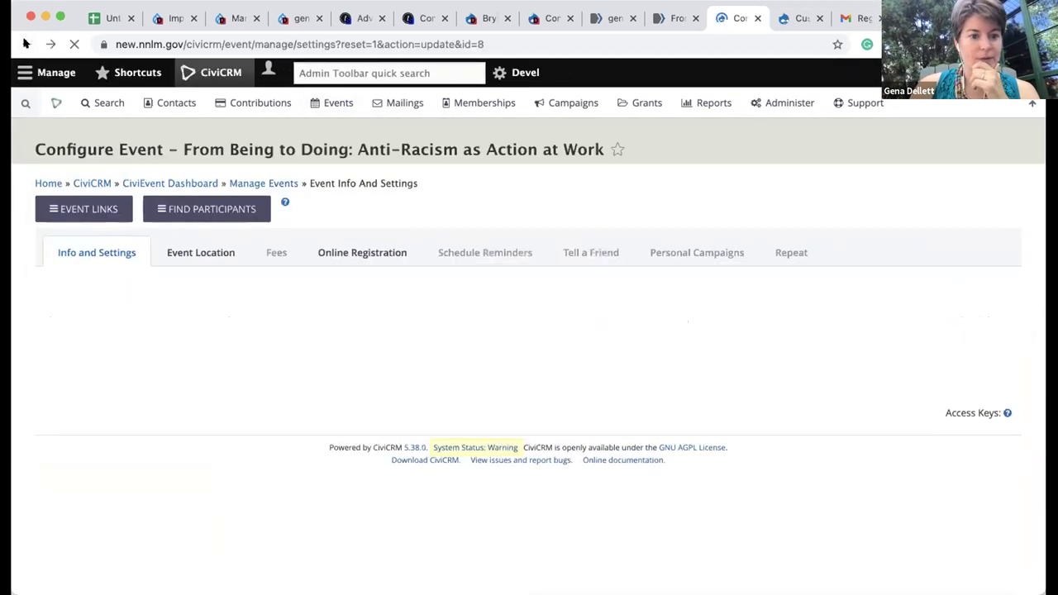
pyautogui.click(277, 250)
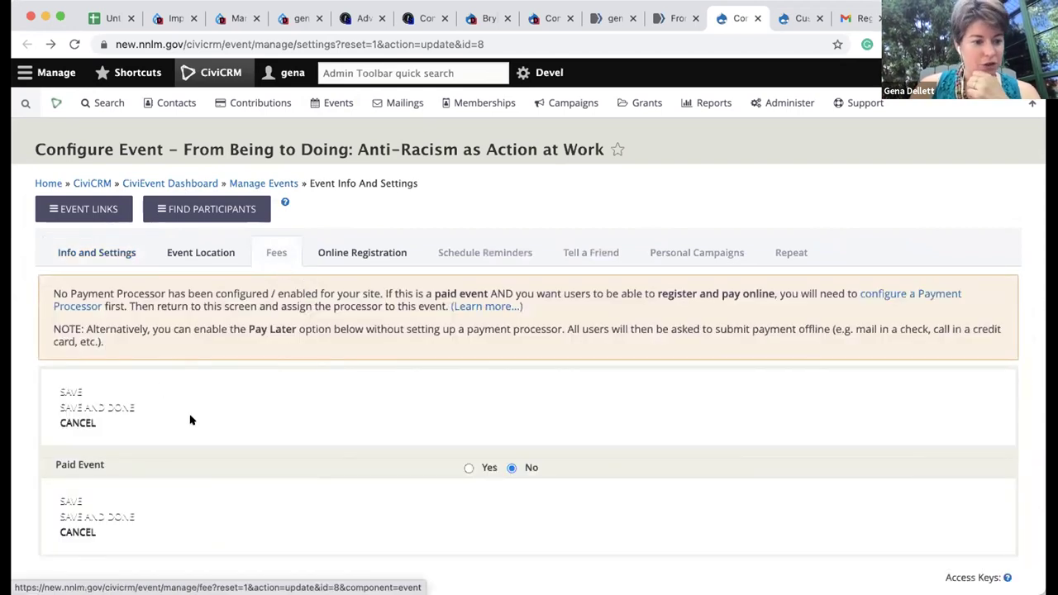
# Step: Mark the event as paid and review the currency, fee label, financial type, price set and regular fee settings, leaving them unsaved
pyautogui.scroll(-1, 466, 468)
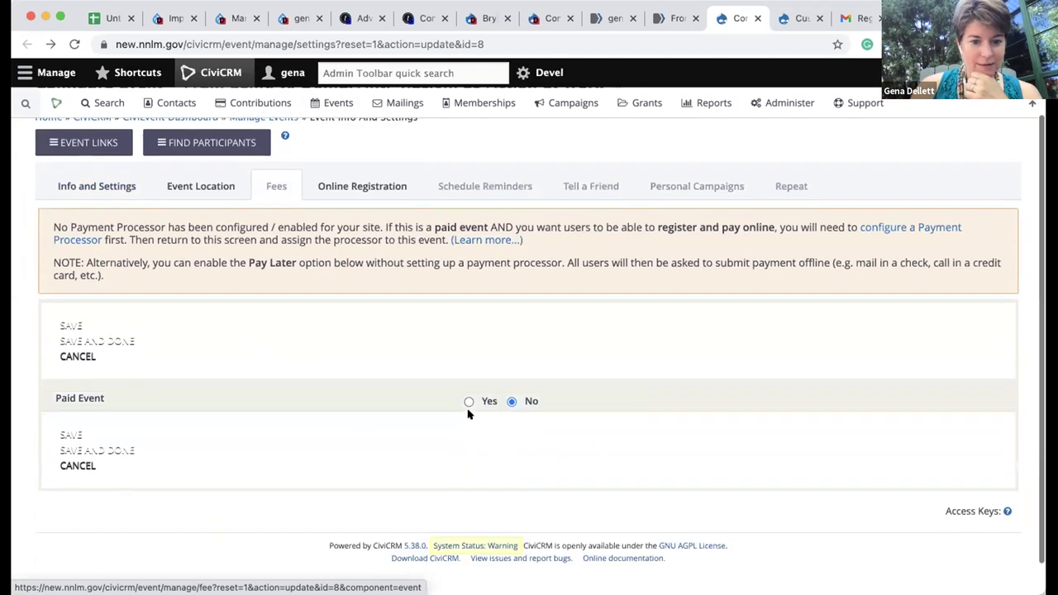
pyautogui.click(469, 402)
pyautogui.scroll(-5, 488, 415)
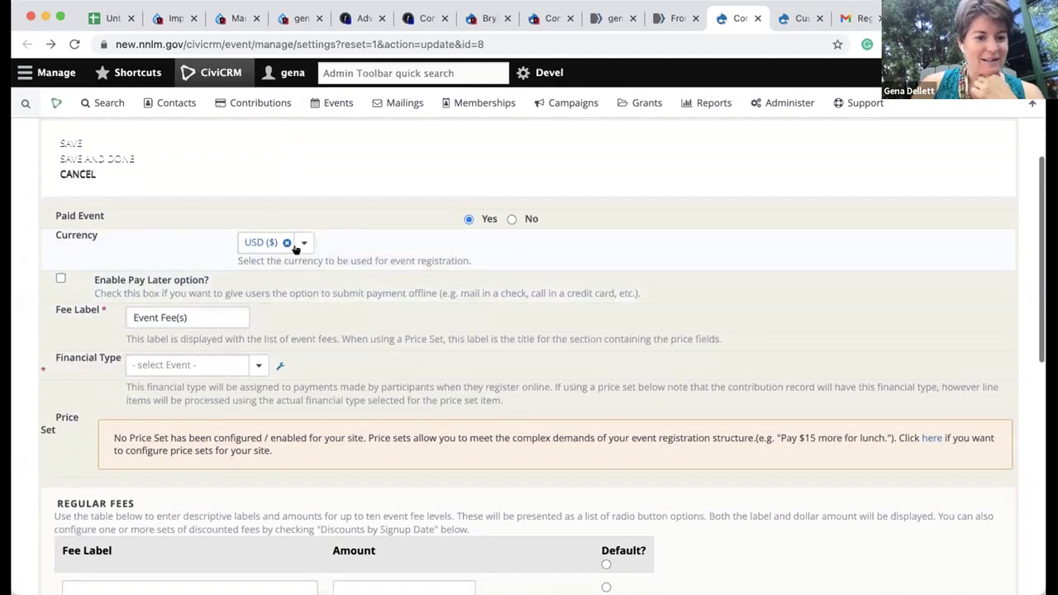
pyautogui.click(296, 244)
pyautogui.click(359, 254)
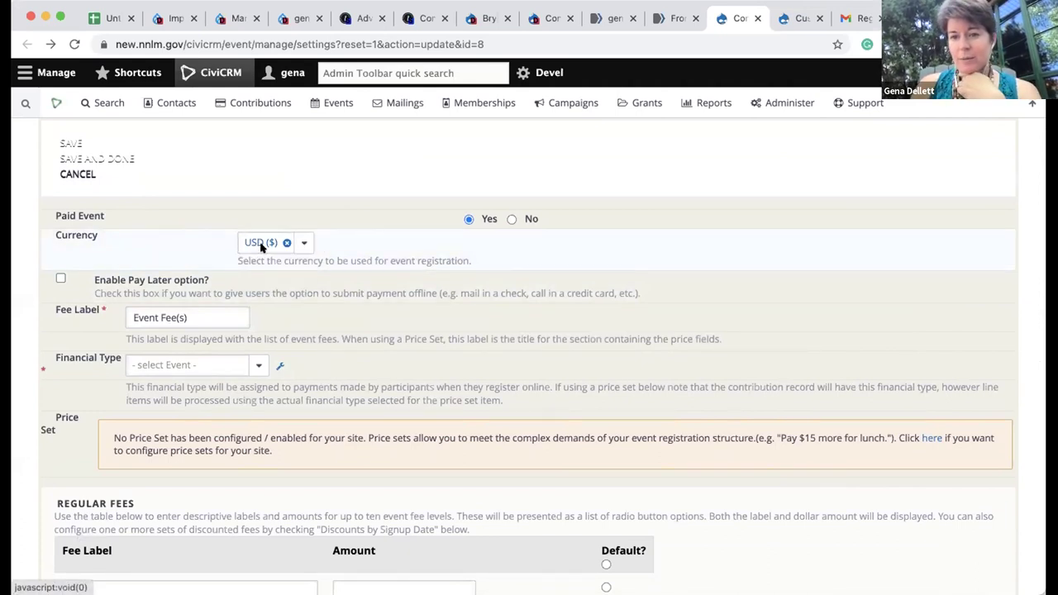
pyautogui.moveTo(785, 103)
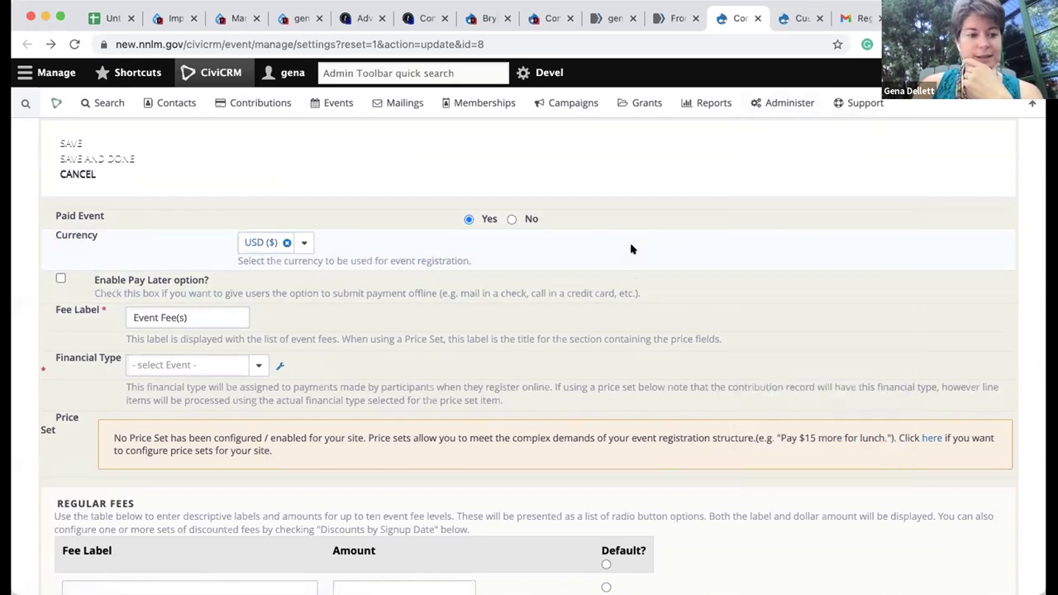
pyautogui.scroll(-1, 414, 306)
pyautogui.scroll(-3, 236, 317)
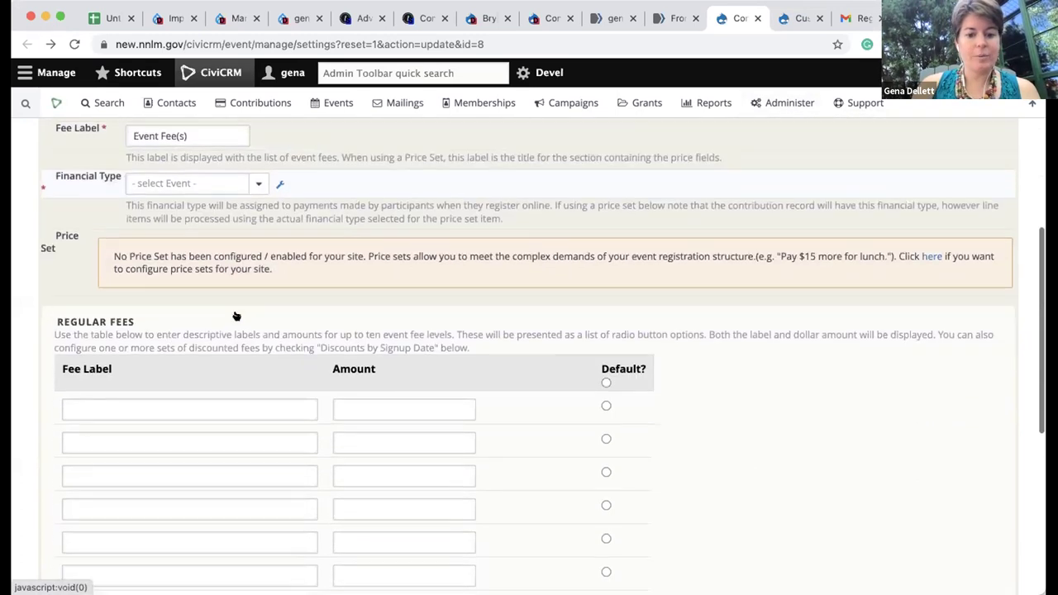
pyautogui.scroll(-1, 170, 446)
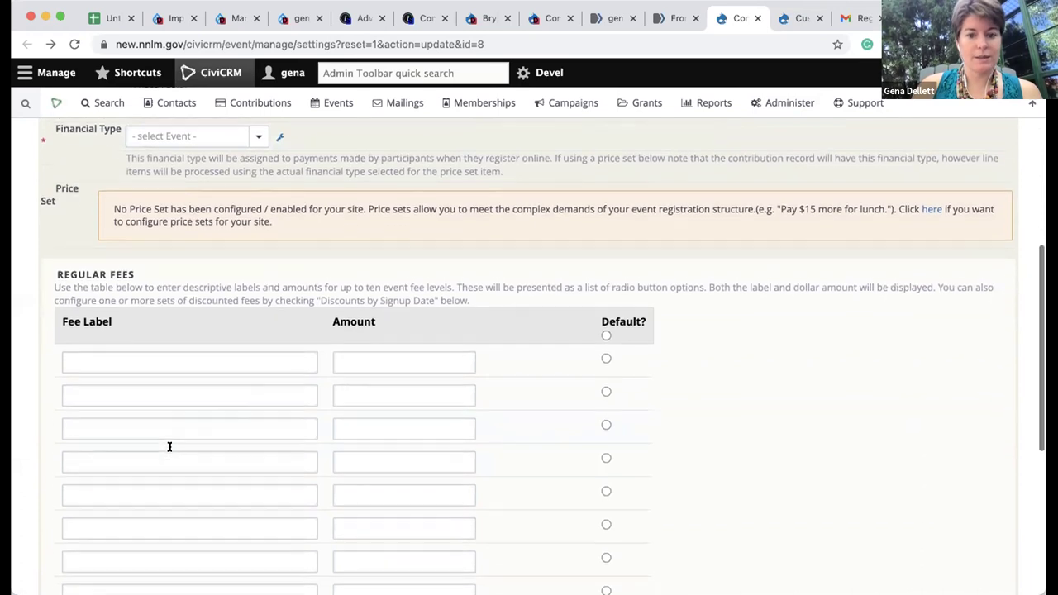
pyautogui.scroll(-1, 201, 397)
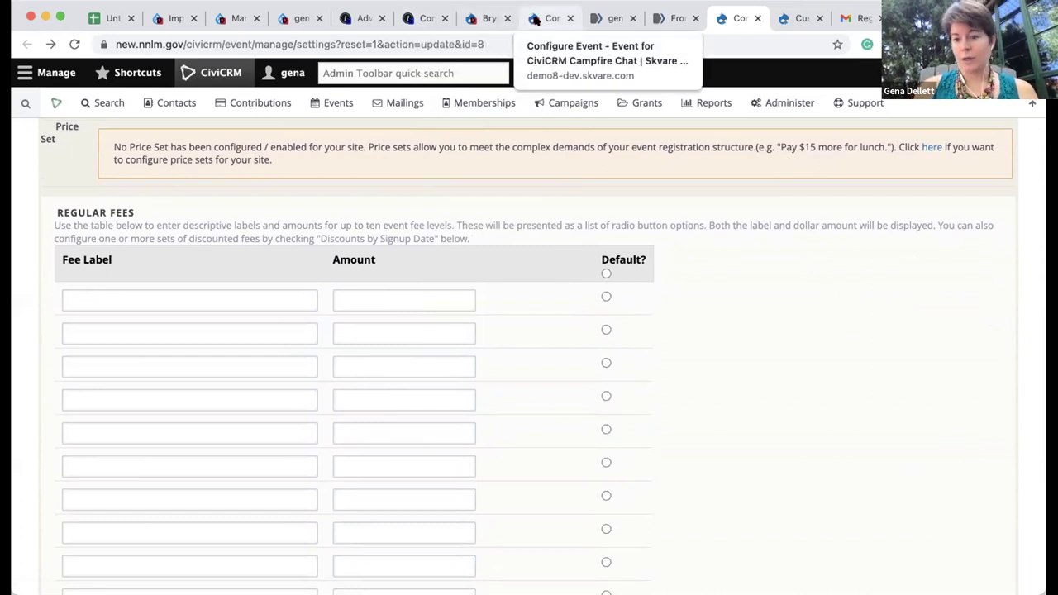
# Step: Switch to the Skvare demo site's CiviCRM and open its list of price sets
pyautogui.click(535, 18)
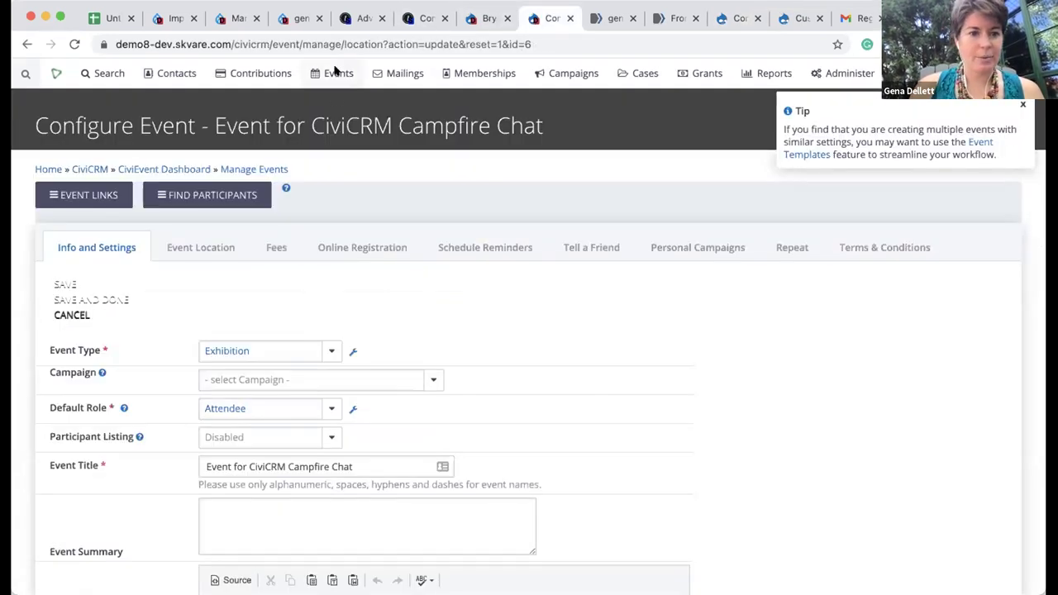
pyautogui.moveTo(335, 72)
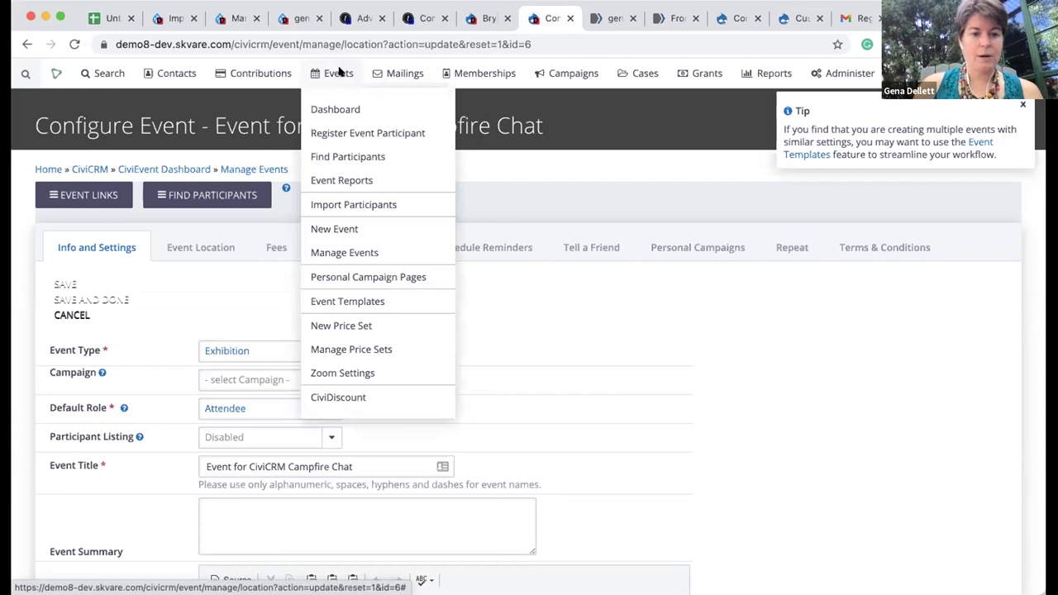
pyautogui.click(373, 350)
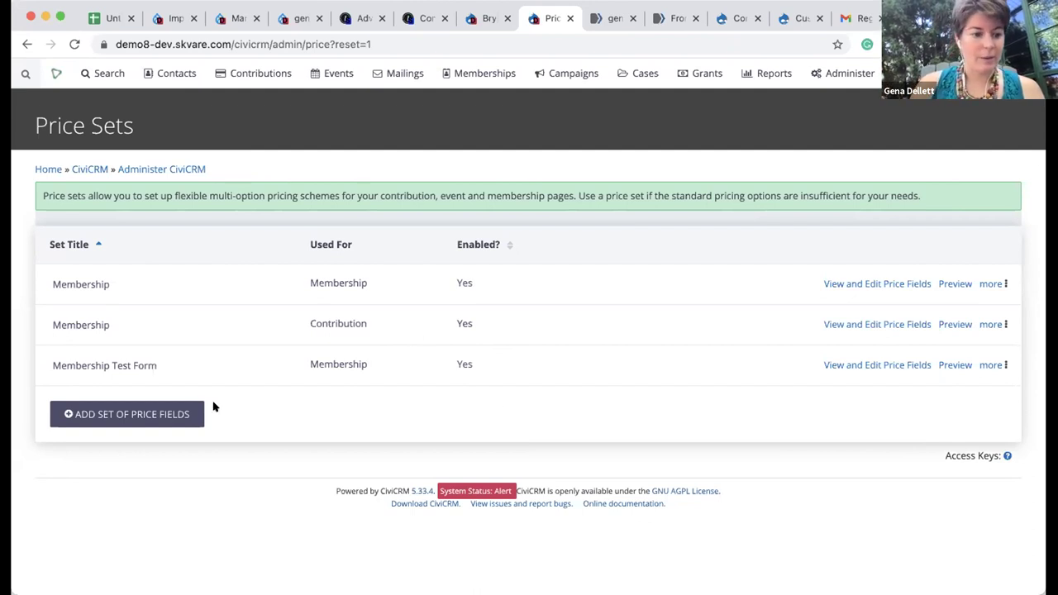
# Step: Create a price set titled "Demo", used for Event, with Event Fee as the default financial type
pyautogui.click(177, 416)
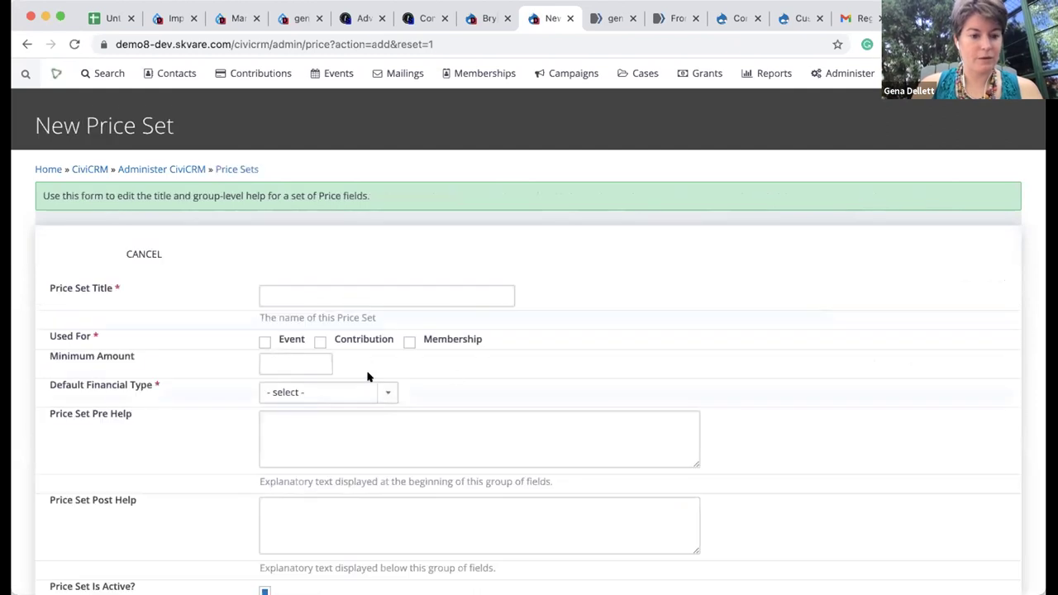
pyautogui.click(280, 302)
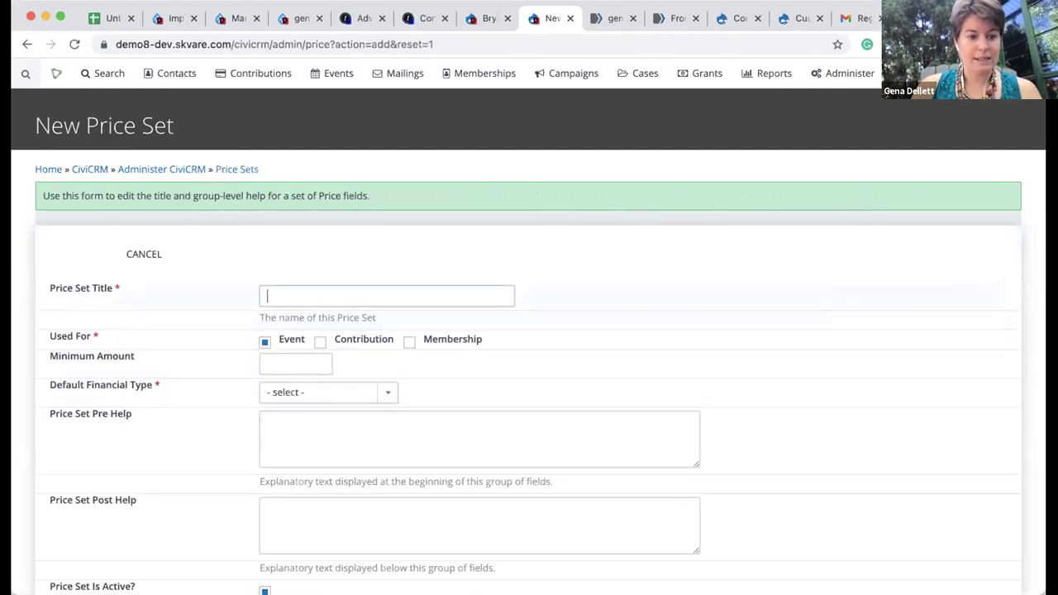
pyautogui.write('Demo')
pyautogui.click(658, 320)
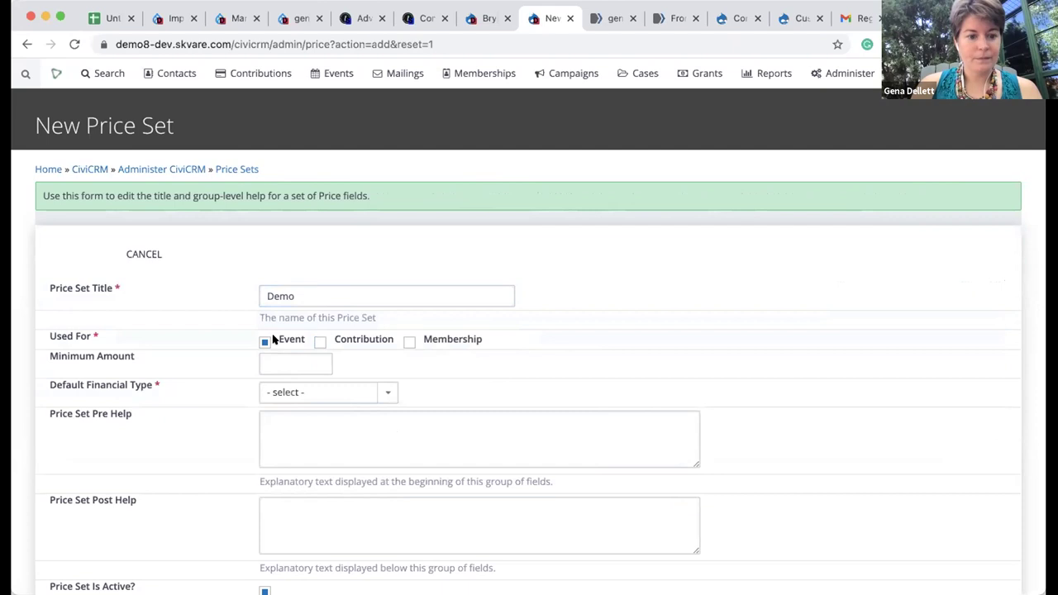
pyautogui.scroll(-2, 430, 374)
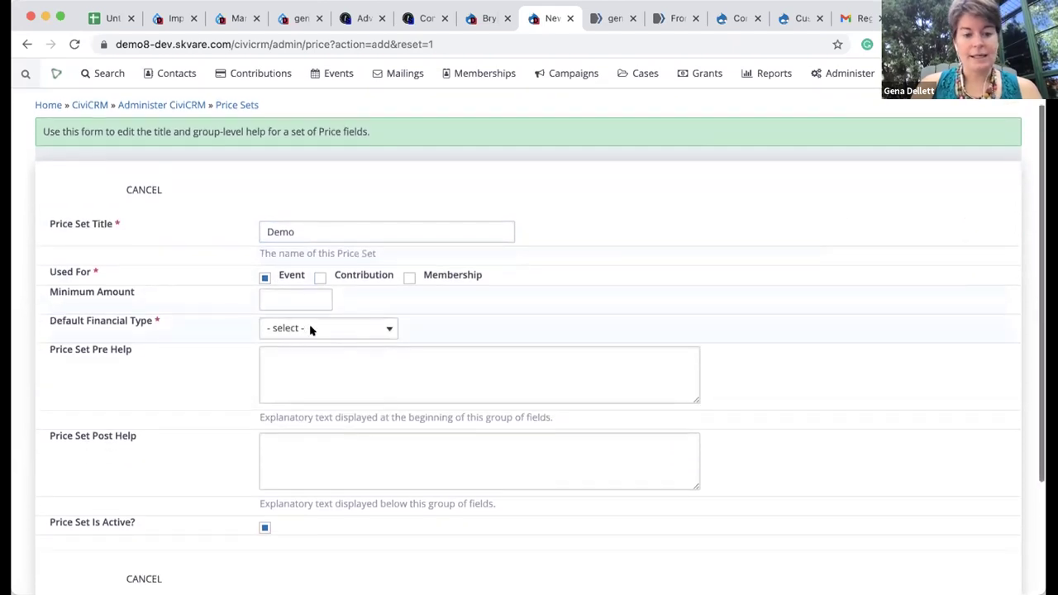
pyautogui.click(299, 335)
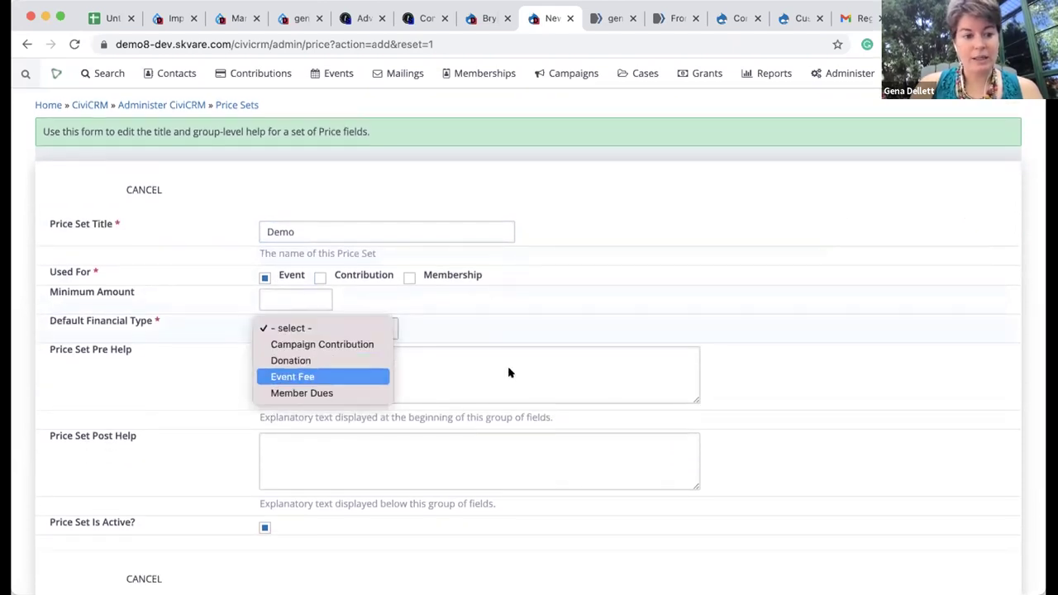
pyautogui.press('Return')
pyautogui.scroll(-2, 530, 373)
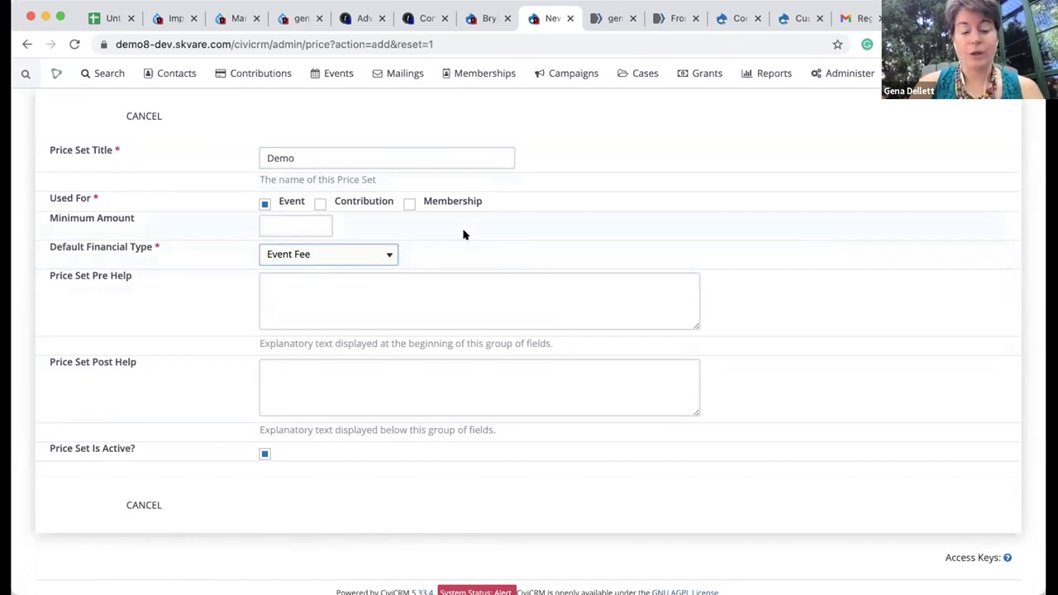
pyautogui.scroll(-2, 464, 235)
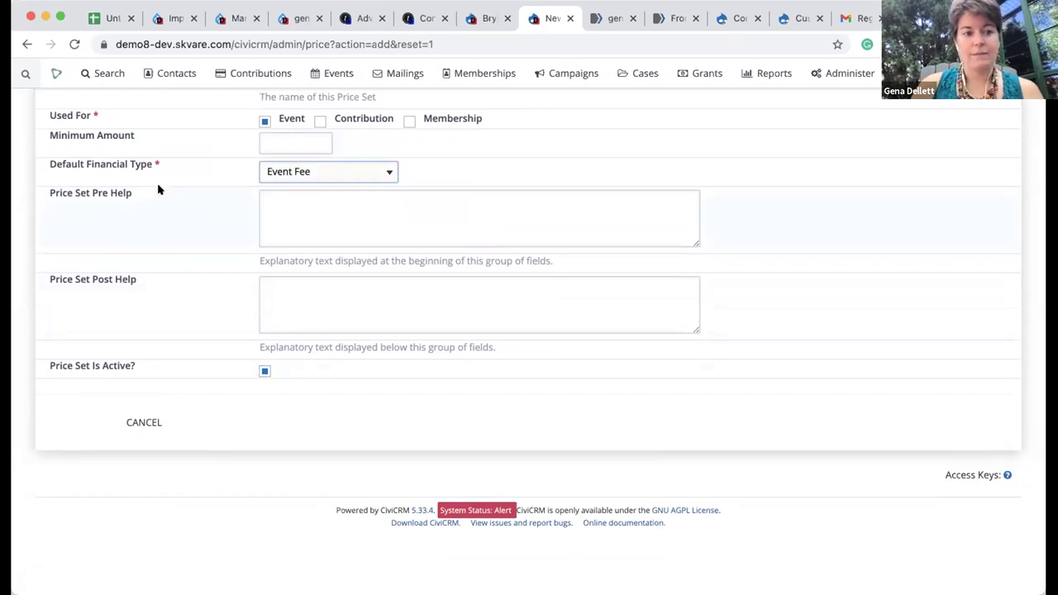
pyautogui.click(68, 424)
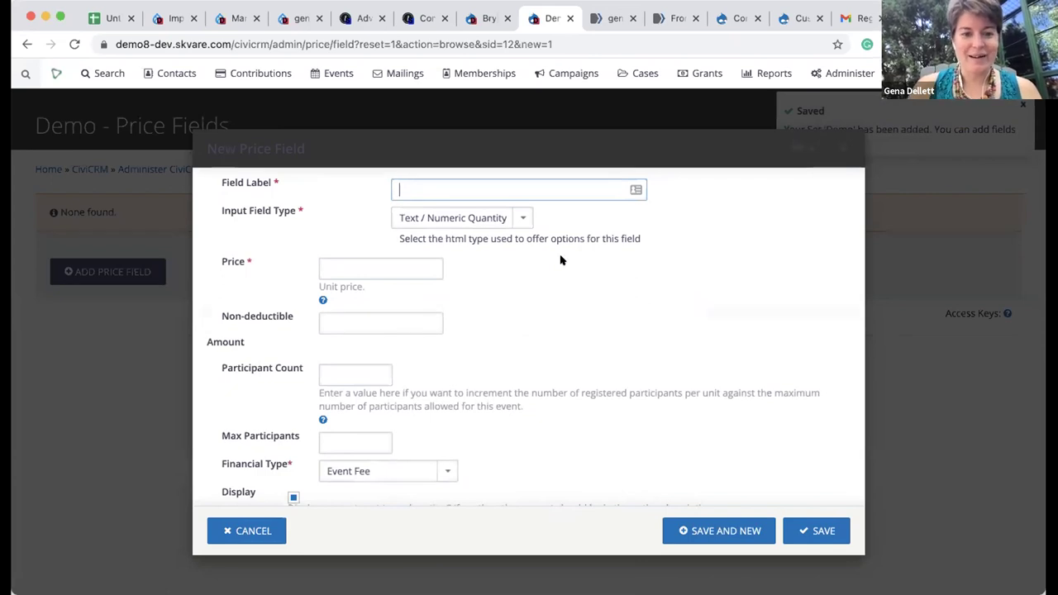
# Step: Label the first price field "Test", keep its Text / Numeric Quantity input type and set the price to 100
pyautogui.write('Test')
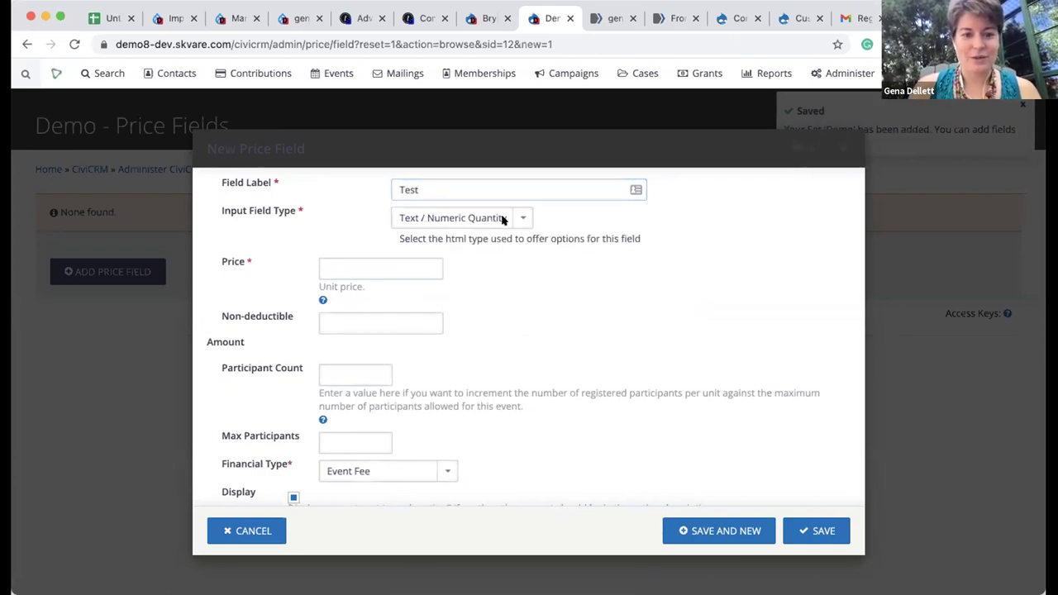
pyautogui.click(513, 217)
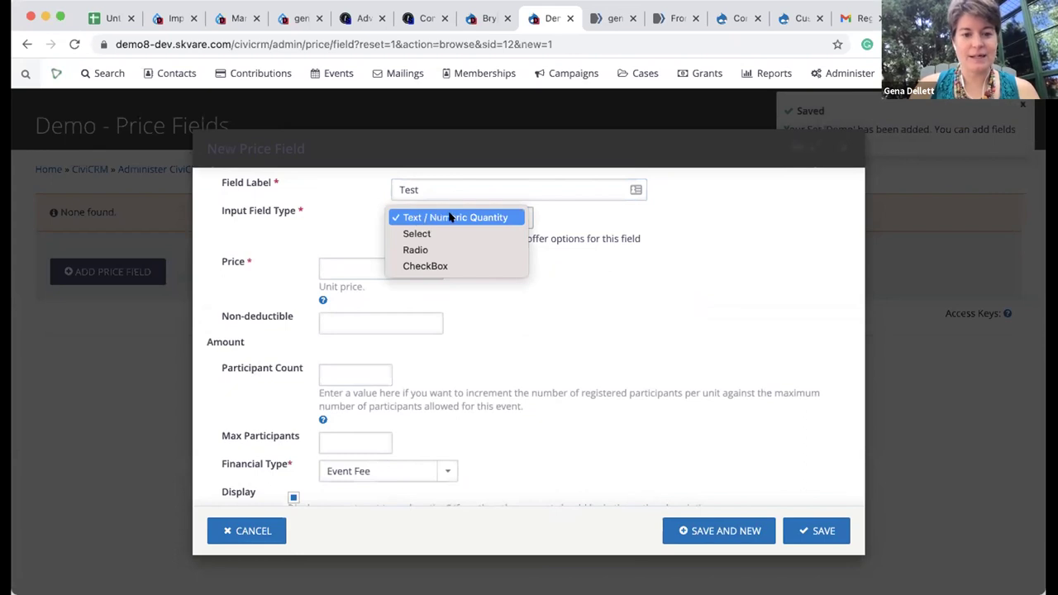
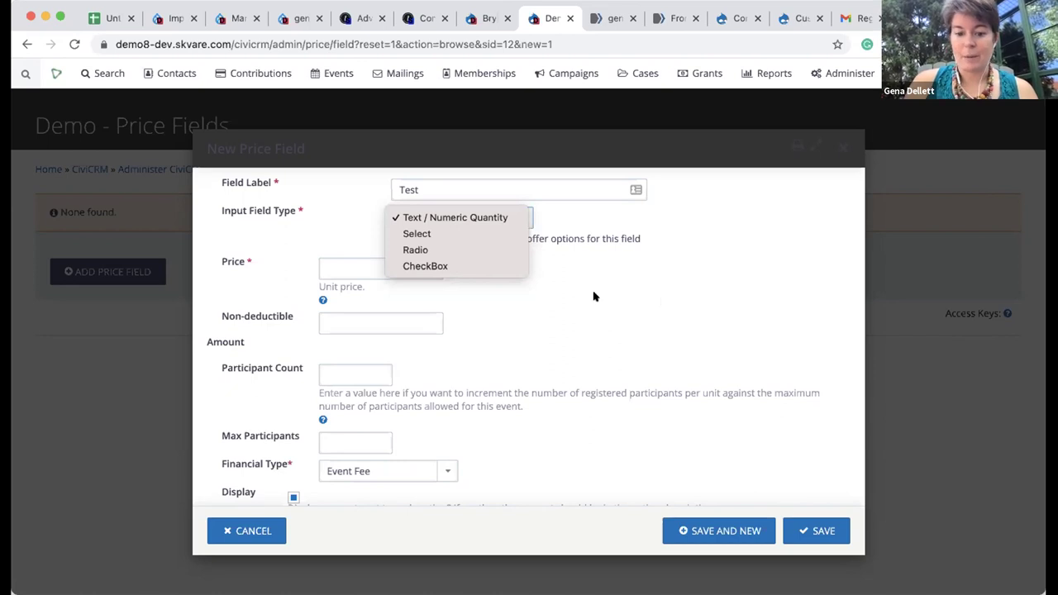
pyautogui.click(609, 317)
pyautogui.scroll(-2, 546, 310)
pyautogui.scroll(2, 548, 312)
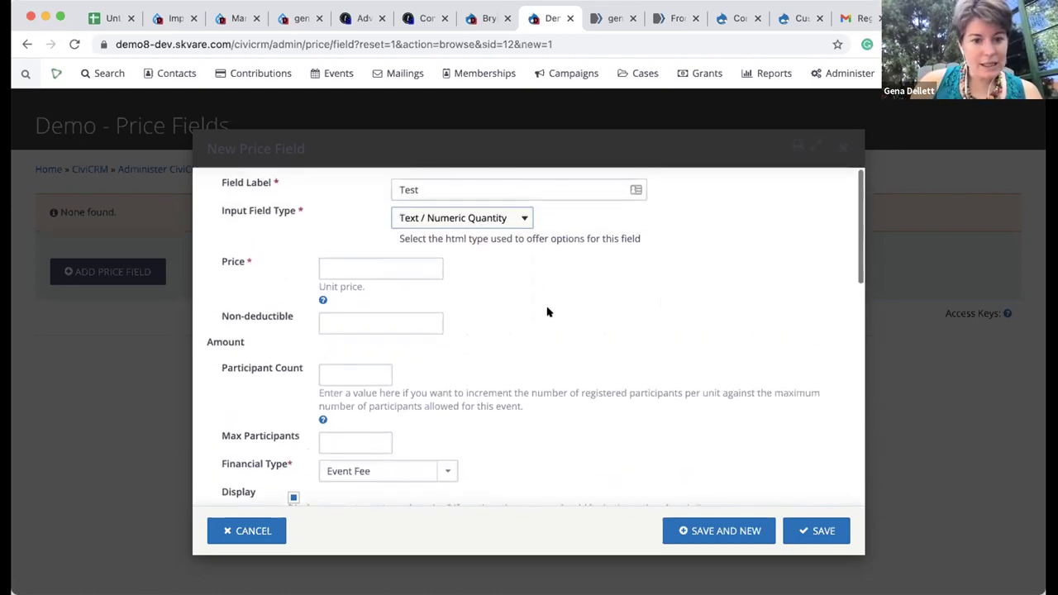
pyautogui.click(391, 261)
pyautogui.write('100')
pyautogui.scroll(-1, 558, 284)
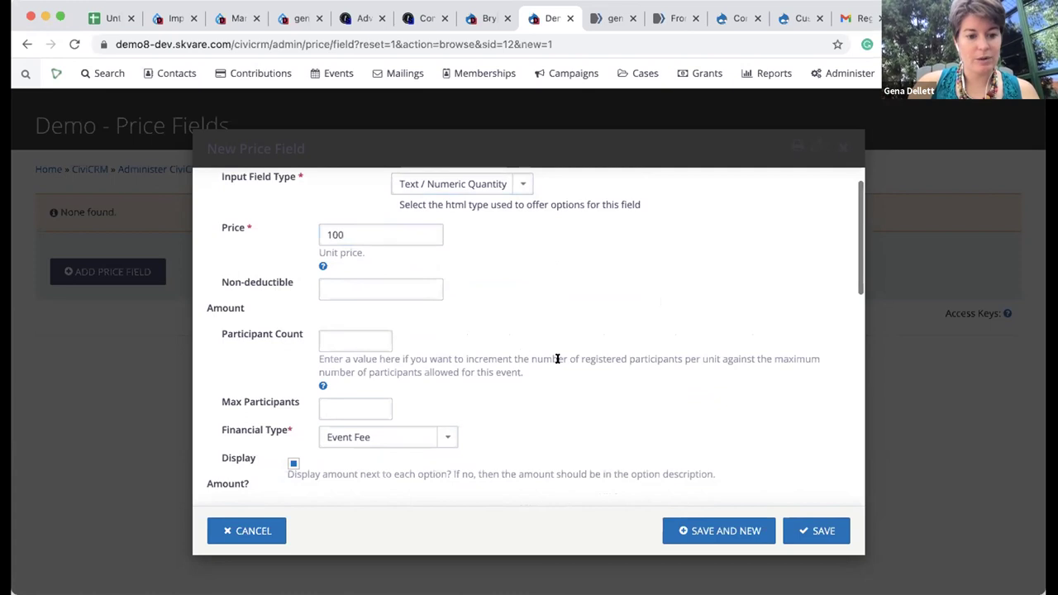
# Step: Review the Test field's financial type and Active On date options, keep the defaults, and save it while starting another price field
pyautogui.scroll(-2, 557, 359)
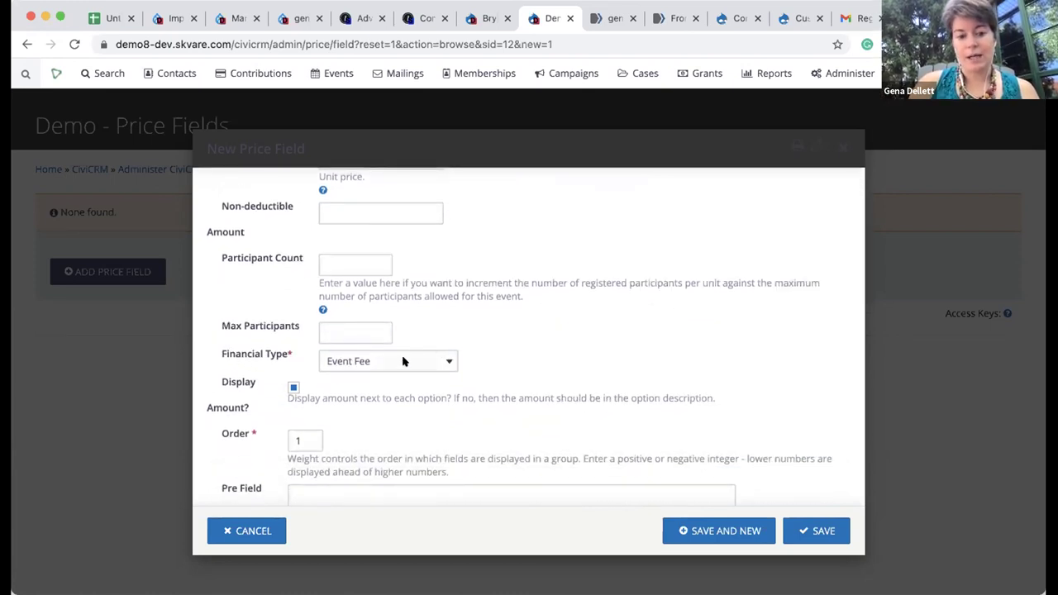
pyautogui.click(449, 362)
pyautogui.click(418, 361)
pyautogui.scroll(-10, 480, 373)
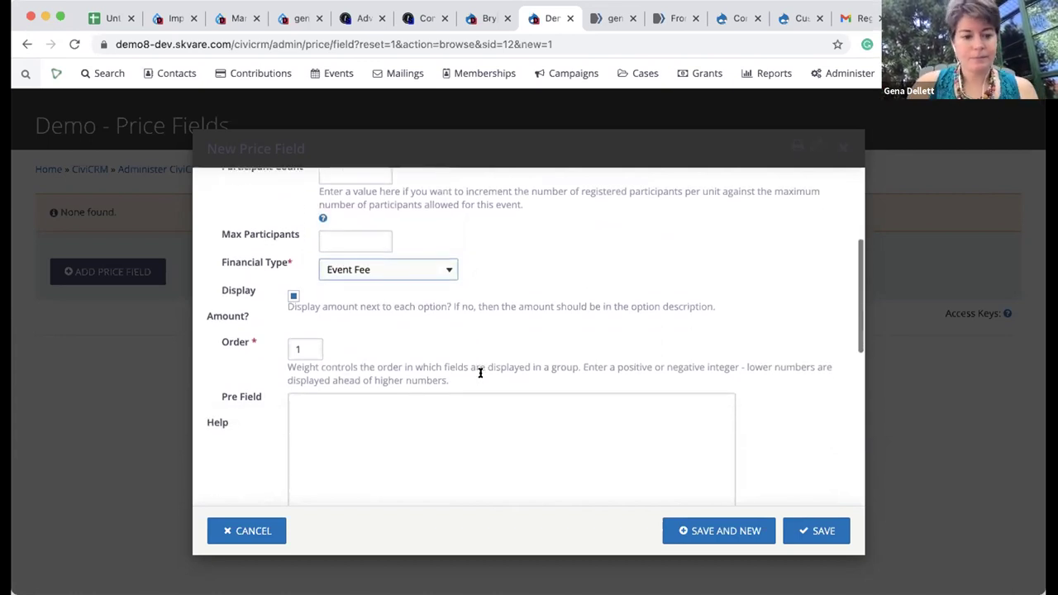
pyautogui.scroll(-3, 510, 389)
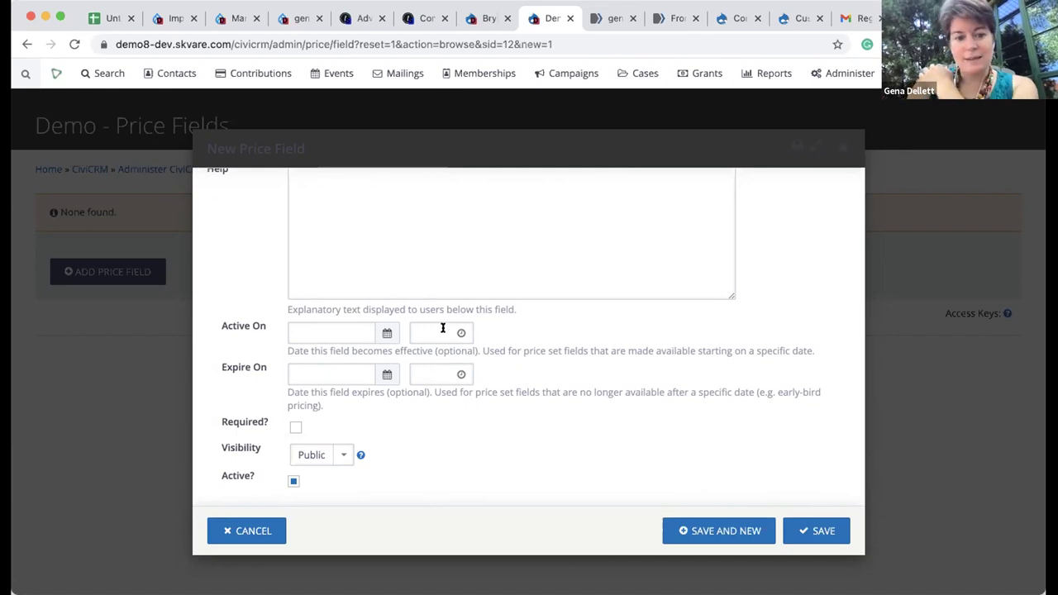
pyautogui.click(386, 334)
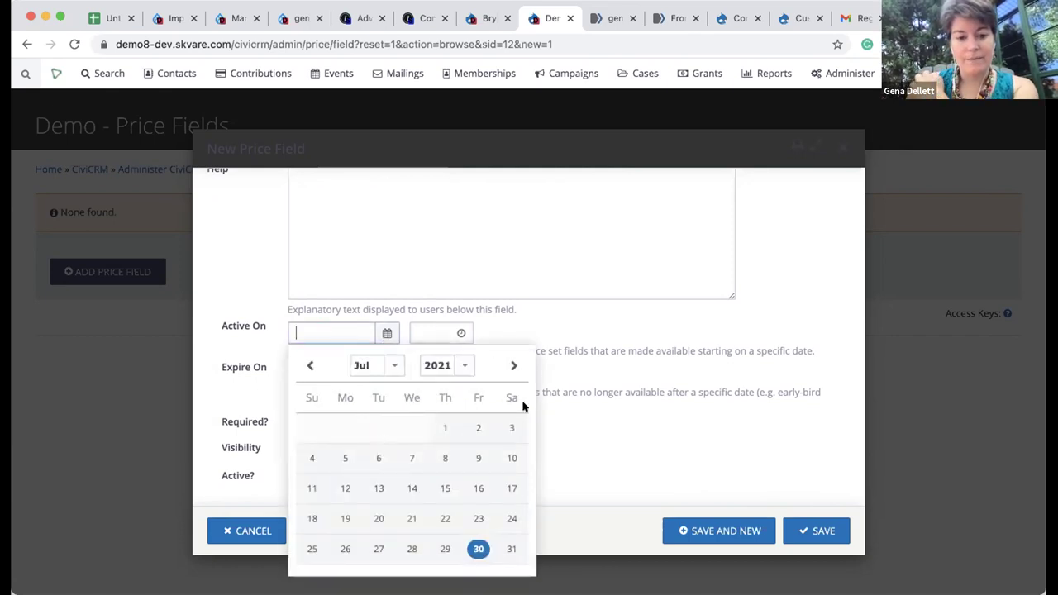
pyautogui.click(619, 392)
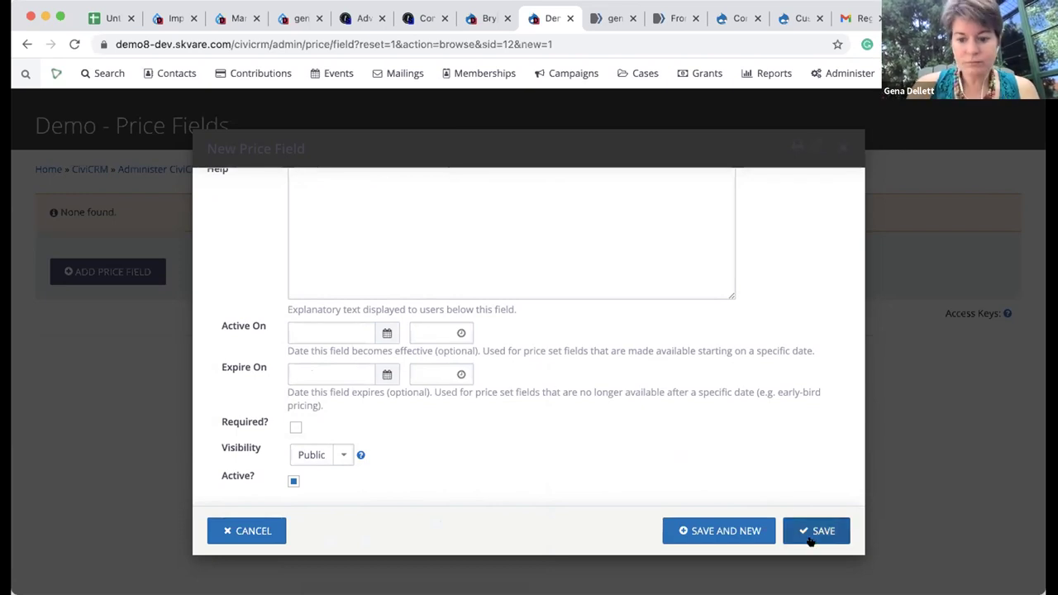
pyautogui.click(747, 532)
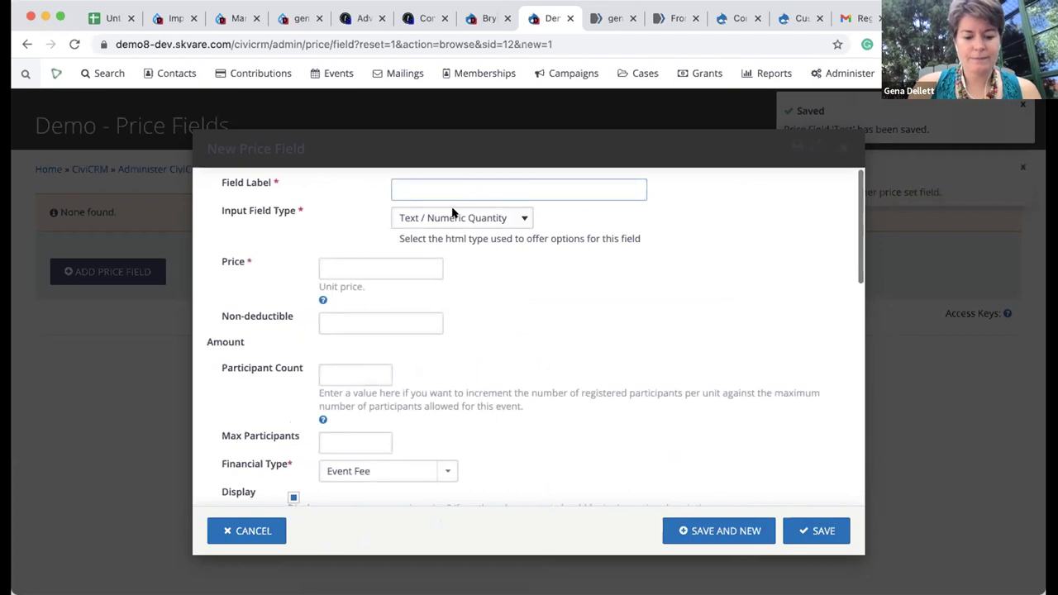
# Step: Label the second price field "testing 1" and set its input field type to Select
pyautogui.write('testing 1')
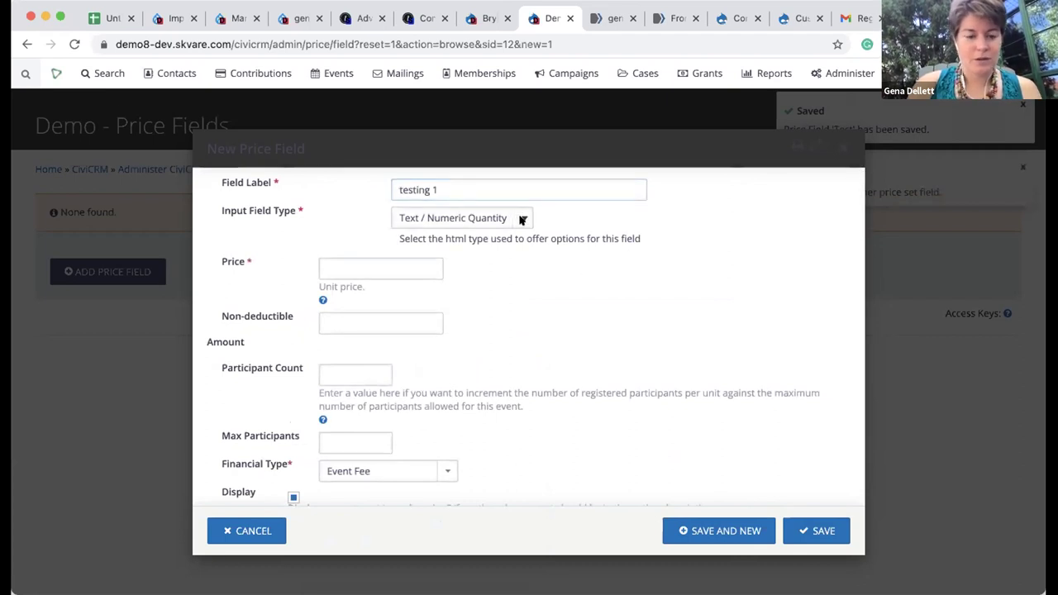
pyautogui.click(521, 220)
pyautogui.click(505, 233)
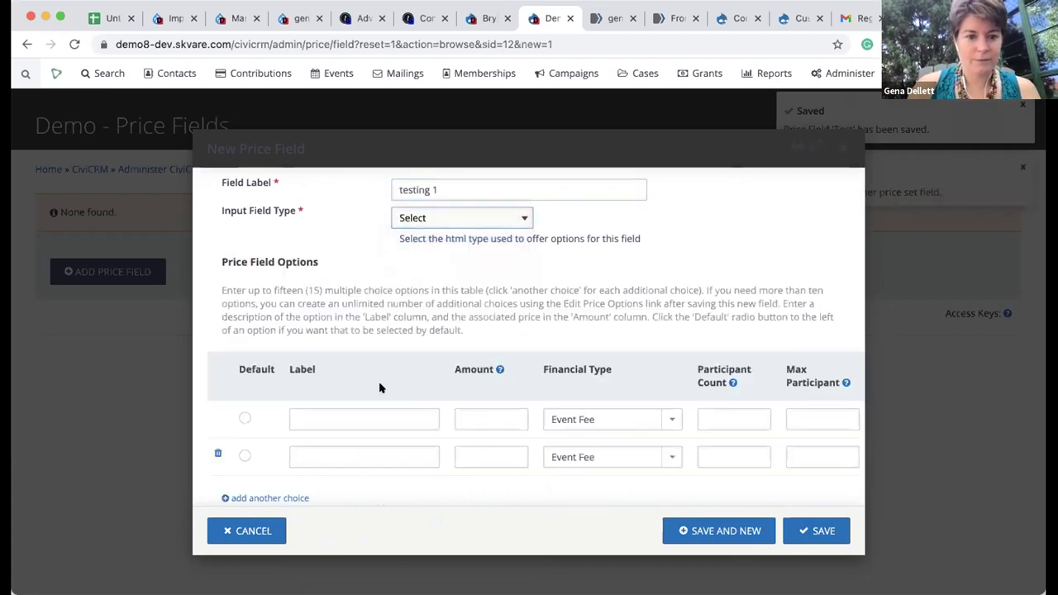
# Step: Define two price options for the testing 1 field: "option 1" at 50 and "option 2" at 75
pyautogui.click(369, 419)
pyautogui.write('opoin')
pyautogui.press('BackSpace')
pyautogui.press('BackSpace')
pyautogui.press('BackSpace')
pyautogui.write('tion 1')
pyautogui.click(364, 457)
pyautogui.write('option 2')
pyautogui.click(492, 418)
pyautogui.write('50')
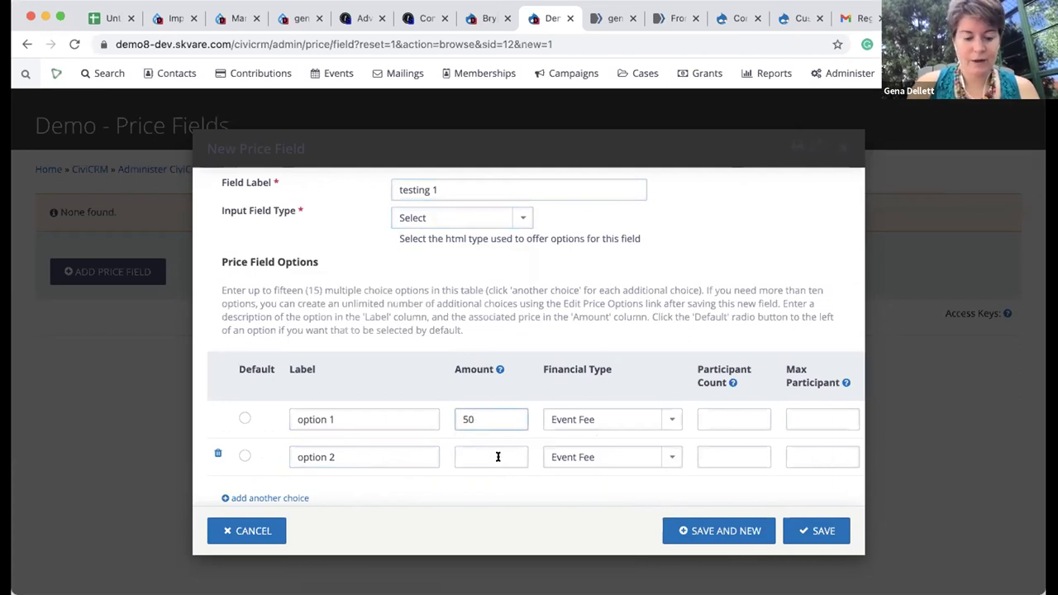
pyautogui.click(498, 458)
pyautogui.write('75')
pyautogui.click(585, 400)
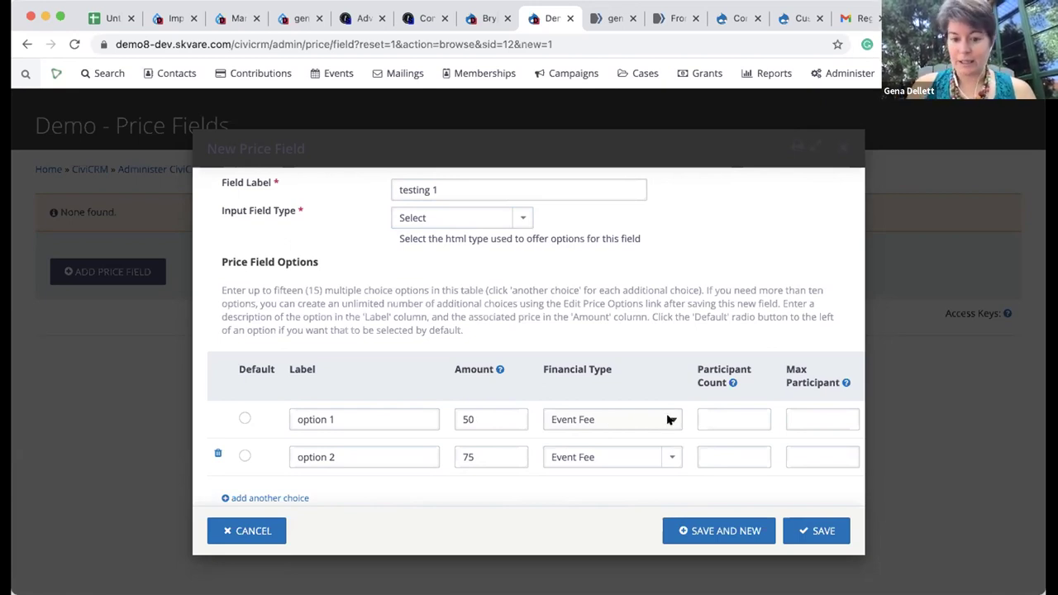
# Step: Review the testing 1 field's remaining settings and save it to the Demo price set
pyautogui.scroll(-2, 674, 424)
pyautogui.scroll(-3, 674, 424)
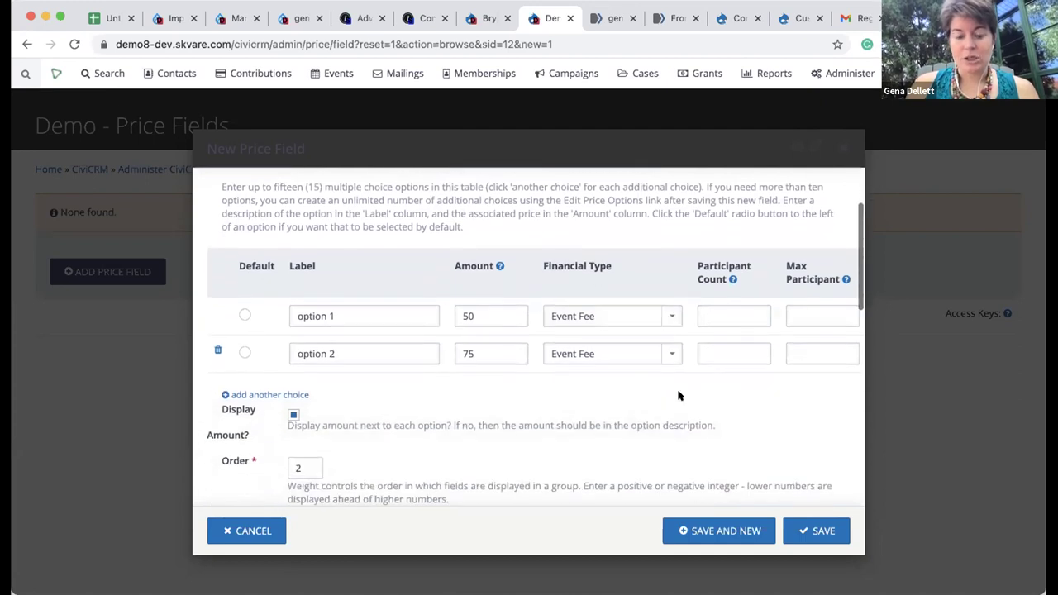
pyautogui.scroll(-5, 678, 395)
pyautogui.scroll(-5, 678, 396)
pyautogui.click(817, 531)
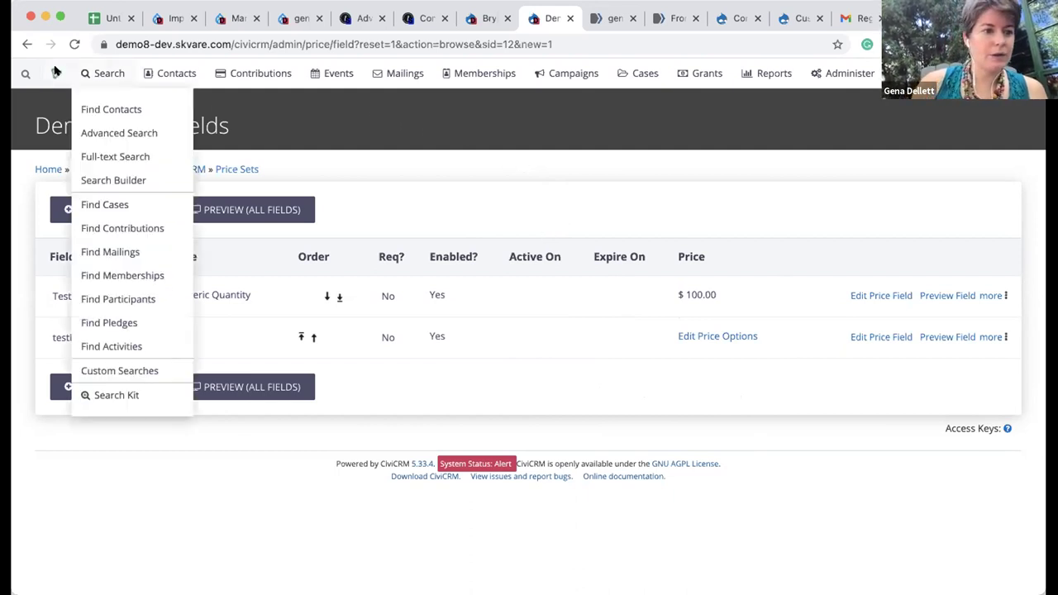
pyautogui.moveTo(56, 72)
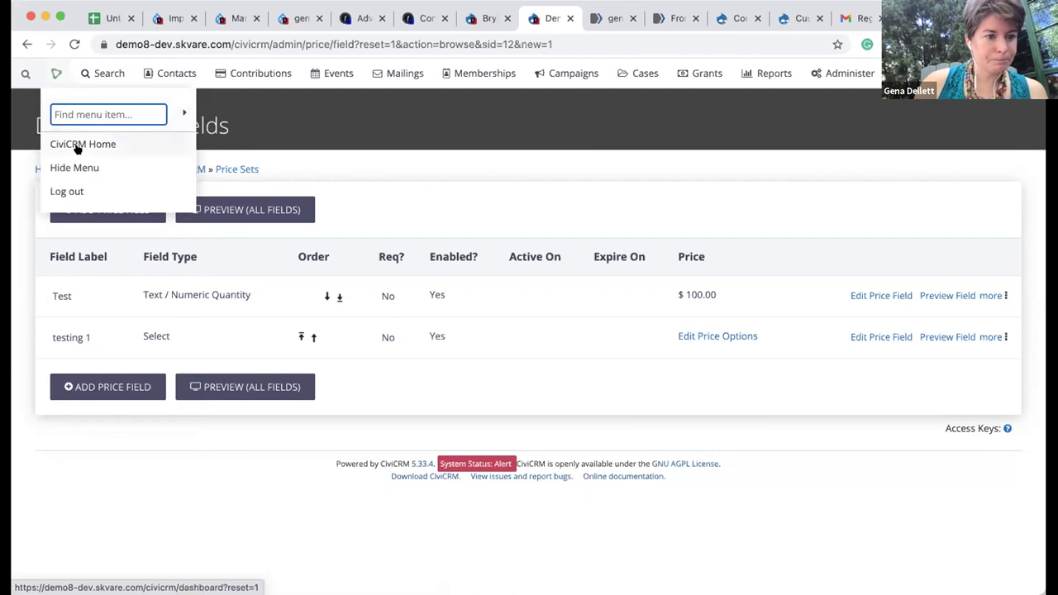
pyautogui.click(91, 266)
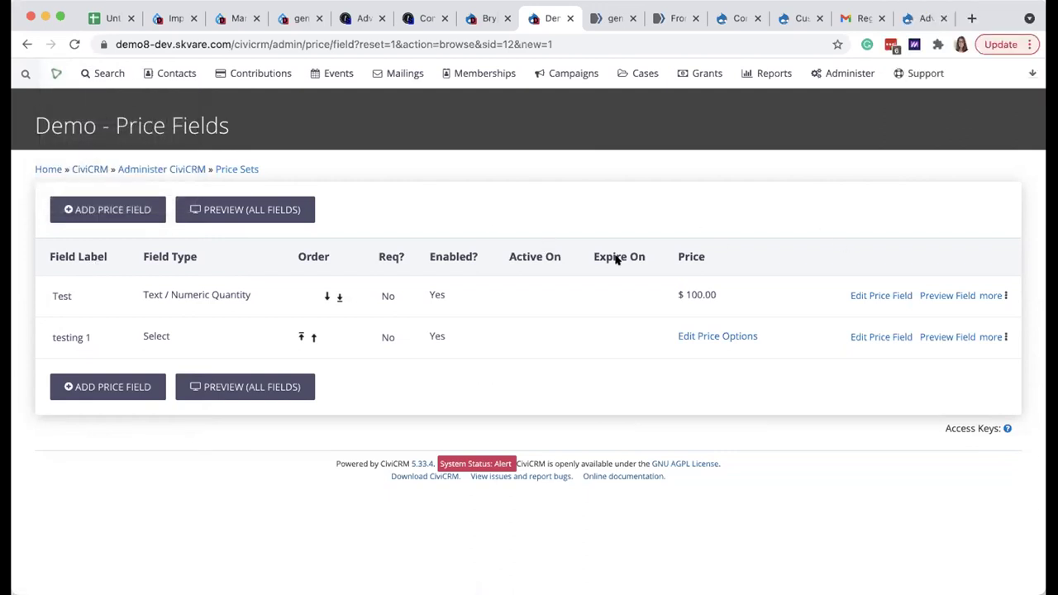